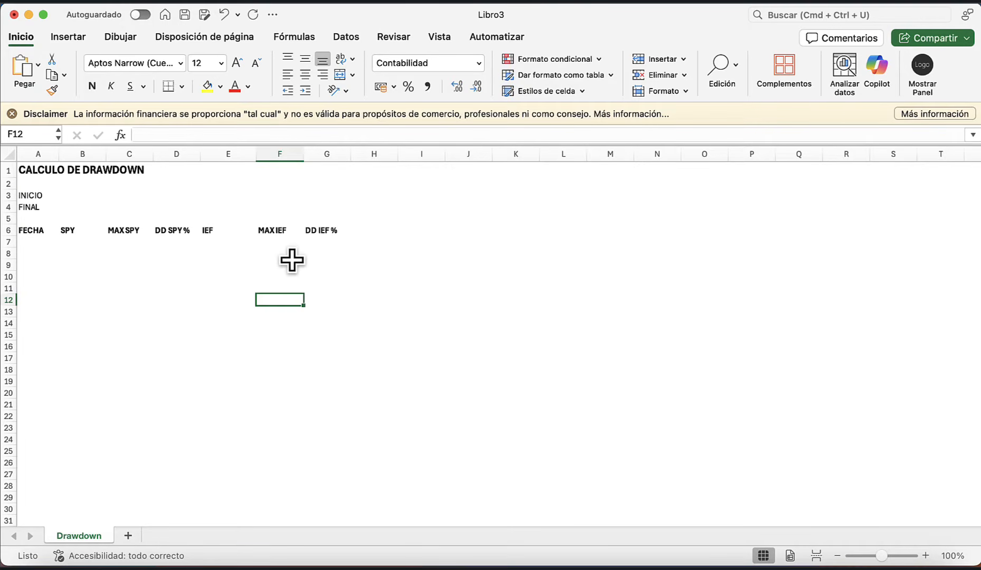
- Switch to Chrome and open the SPY quote page on Yahoo Finance
{"action": "left_click", "coordinate": [83, 228]}
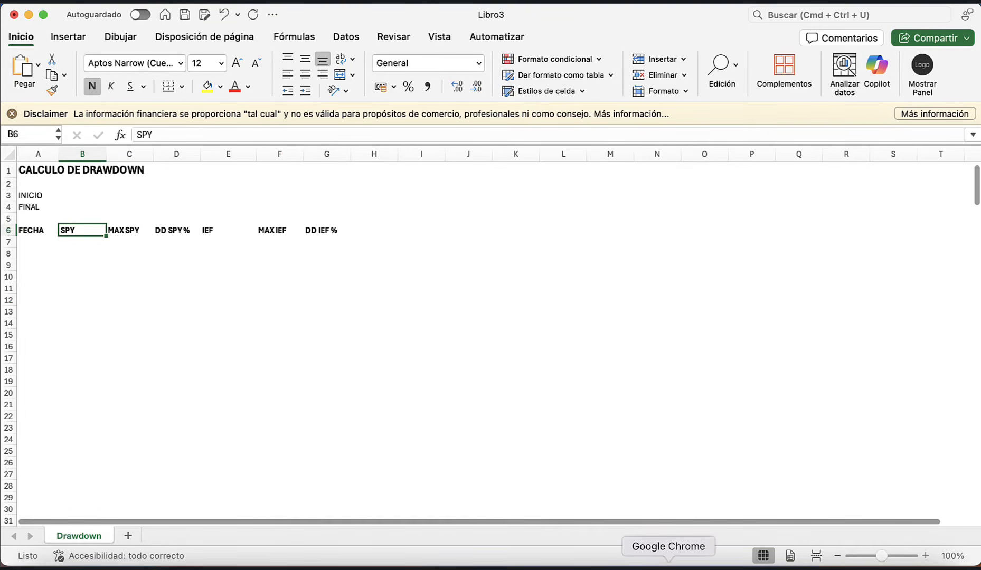
{"action": "left_click", "coordinate": [668, 563]}
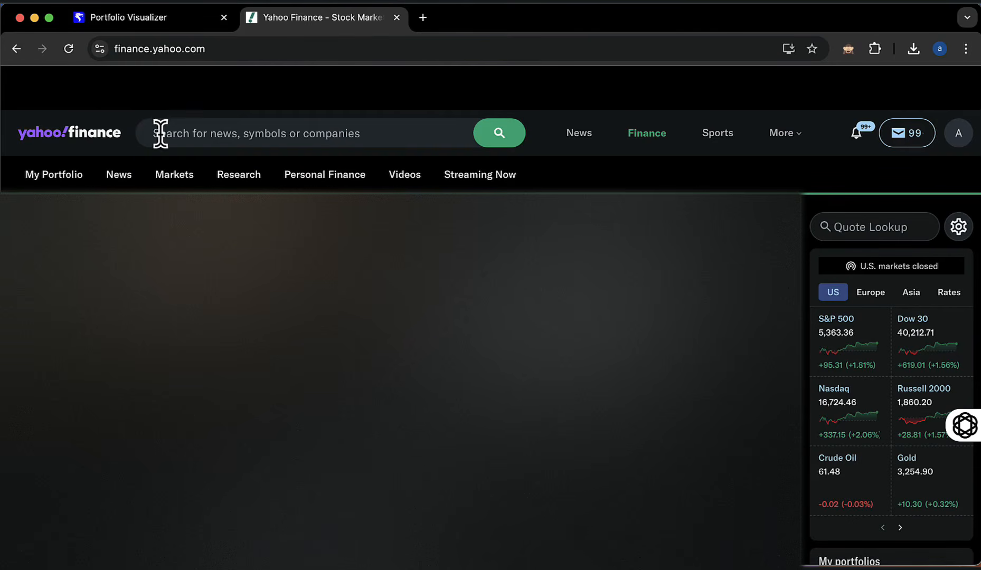
{"action": "left_click", "coordinate": [187, 132]}
{"action": "type", "text": "spy"}
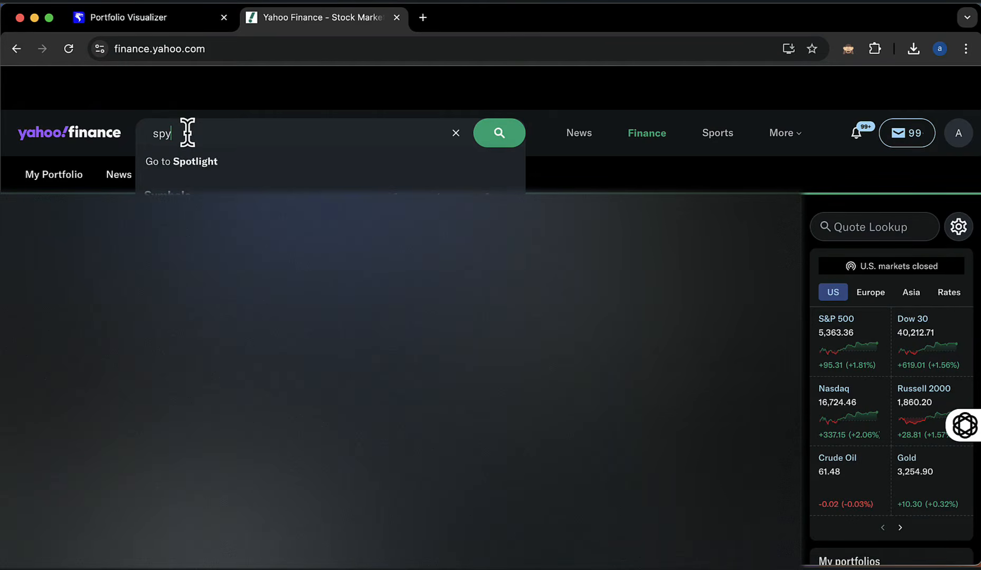
{"action": "left_click", "coordinate": [196, 187]}
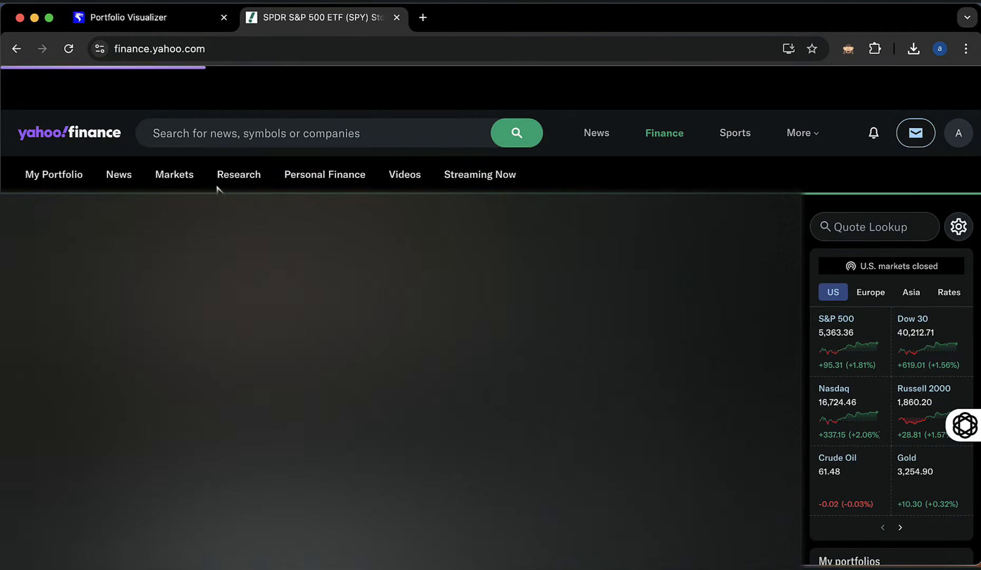
- Open the SPY chart and examine its price peaks and declines over several years
{"action": "scroll", "coordinate": [248, 294], "scroll_direction": "down", "scroll_amount": 3}
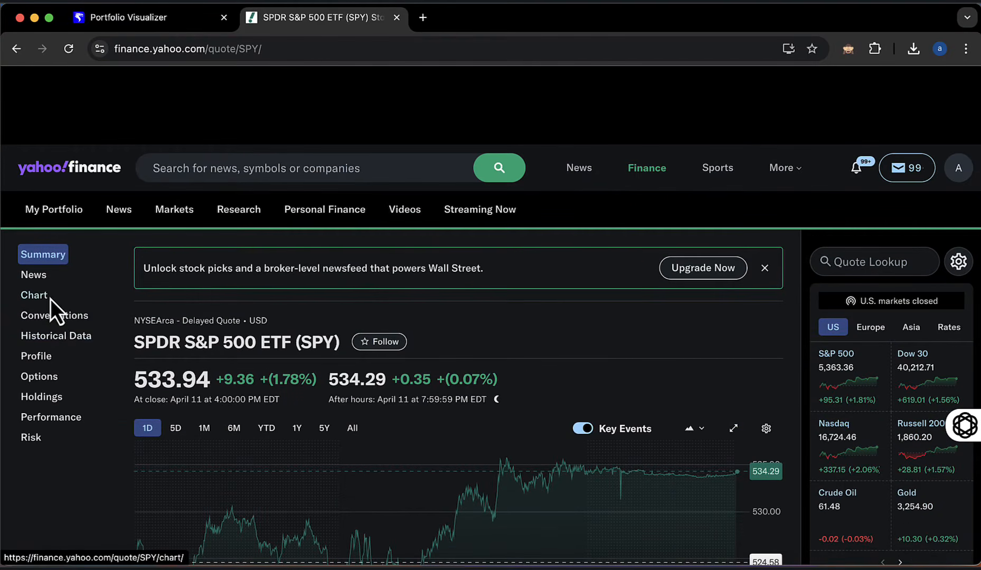
{"action": "left_click", "coordinate": [50, 299]}
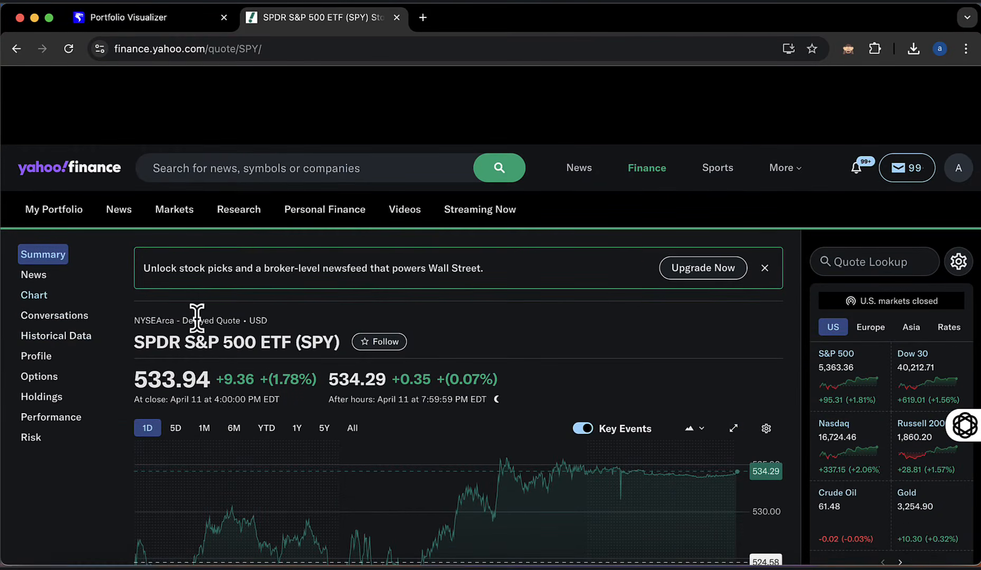
{"action": "left_click", "coordinate": [34, 302]}
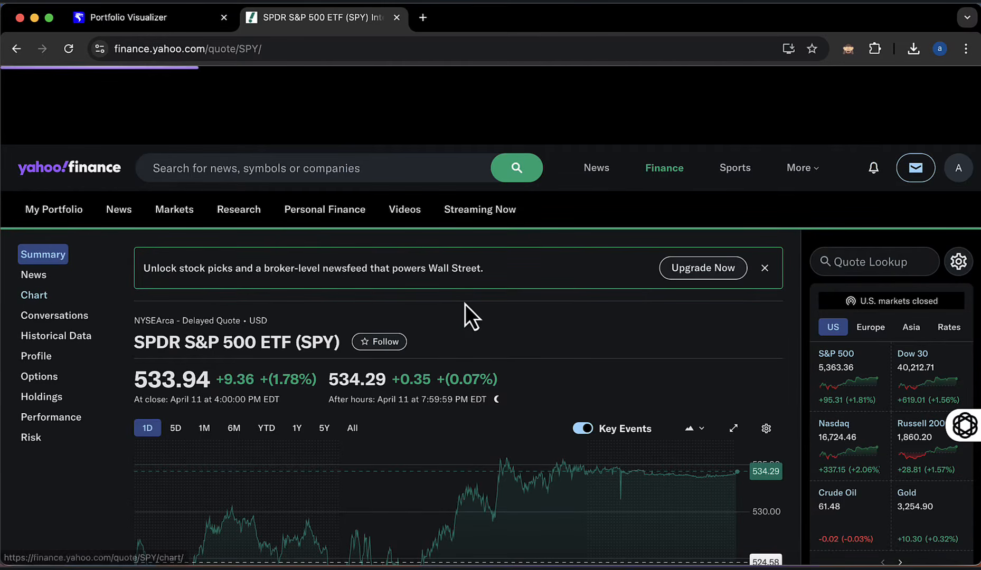
{"action": "scroll", "coordinate": [464, 302], "scroll_direction": "down", "scroll_amount": 6}
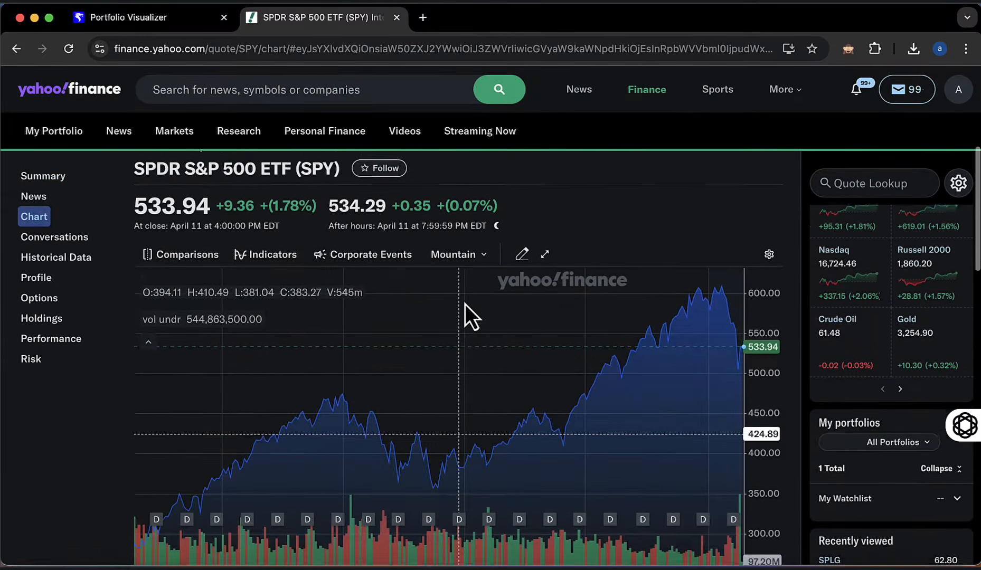
{"action": "scroll", "coordinate": [430, 363], "scroll_direction": "down", "scroll_amount": 5}
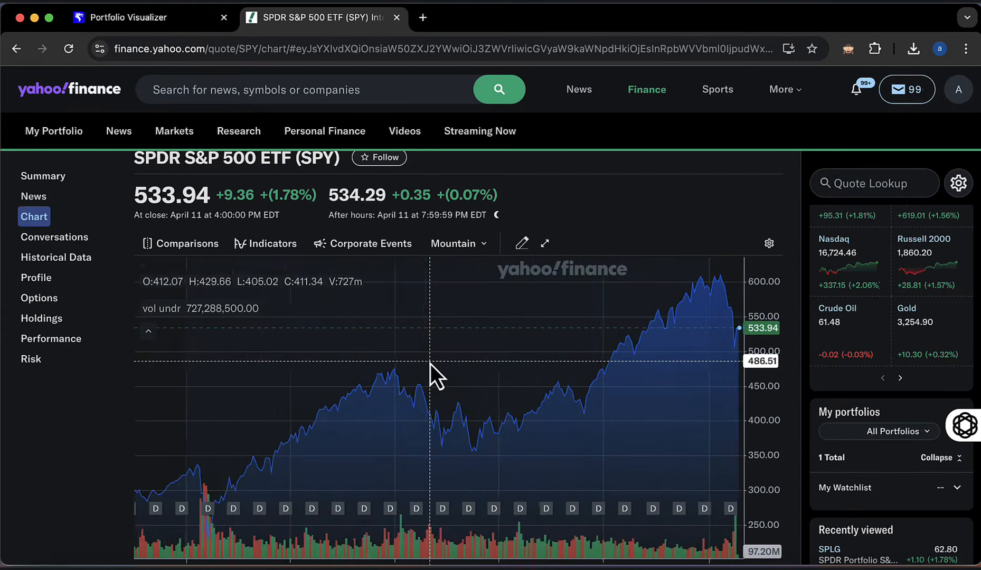
{"action": "scroll", "coordinate": [430, 364], "scroll_direction": "up", "scroll_amount": 5}
{"action": "scroll", "coordinate": [430, 364], "scroll_direction": "down", "scroll_amount": 3}
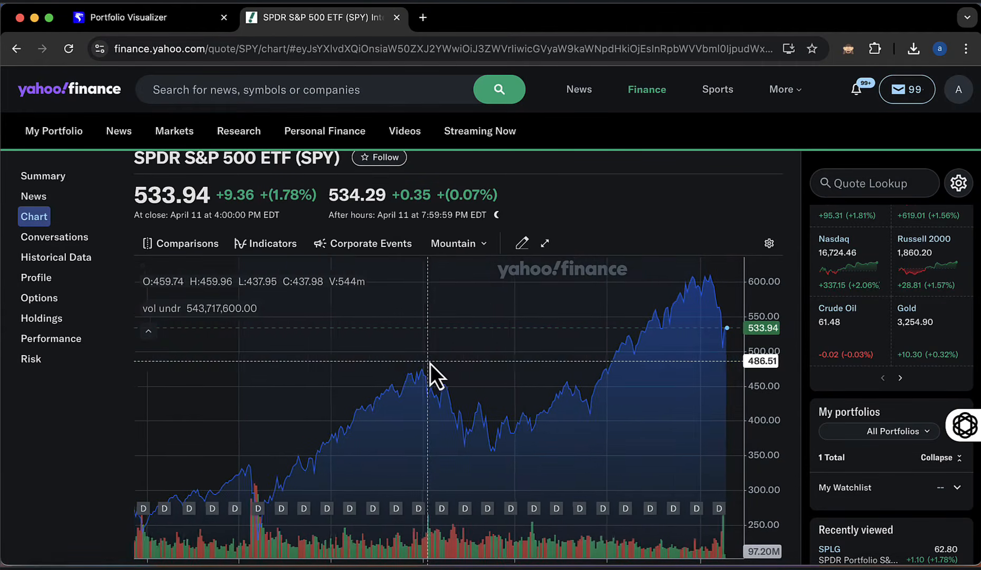
{"action": "scroll", "coordinate": [89, 480], "scroll_direction": "down", "scroll_amount": 1}
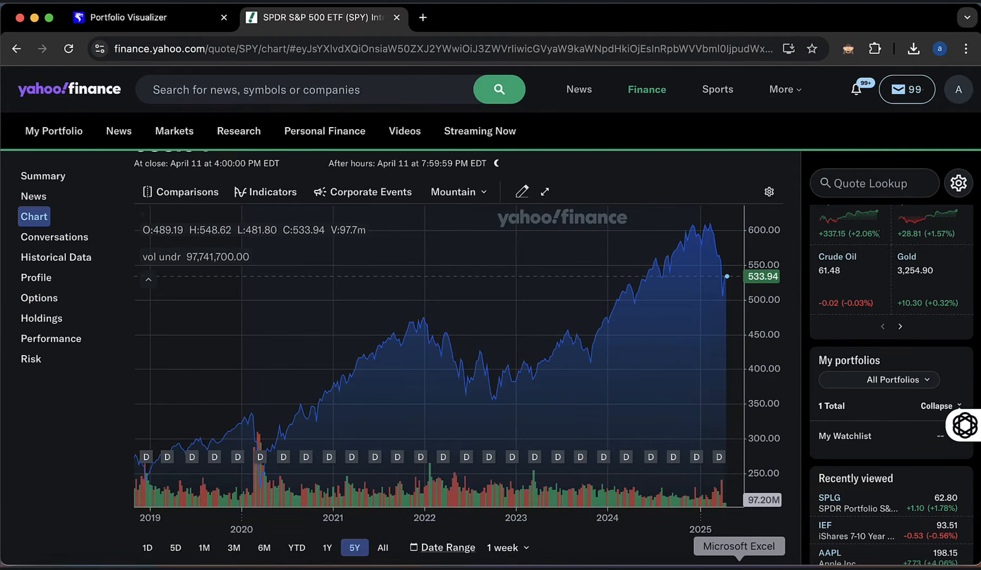
- Switch to Excel and review the drawdown sheet's column headings and its start and end date cells
{"action": "left_click", "coordinate": [739, 566]}
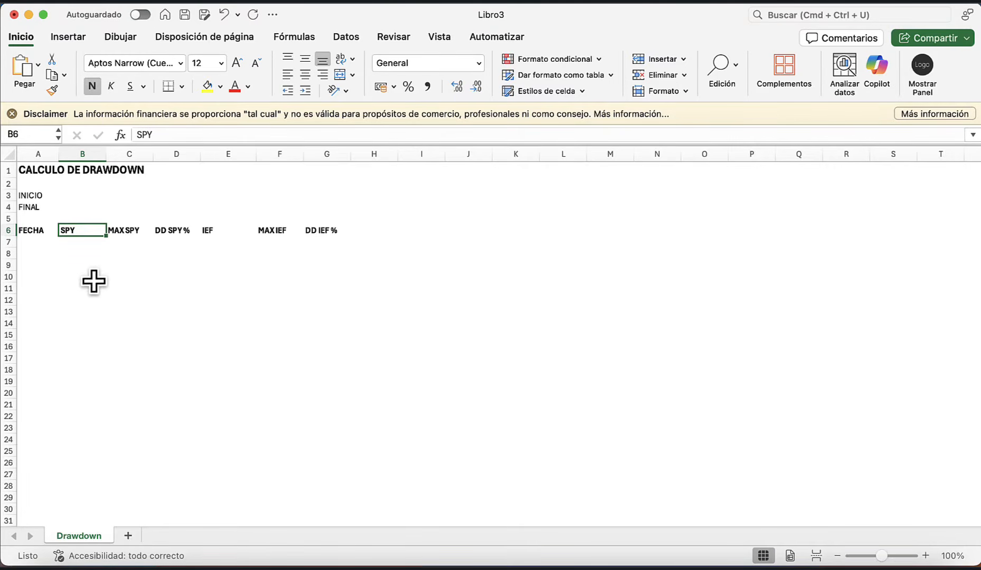
{"action": "left_click", "coordinate": [132, 243]}
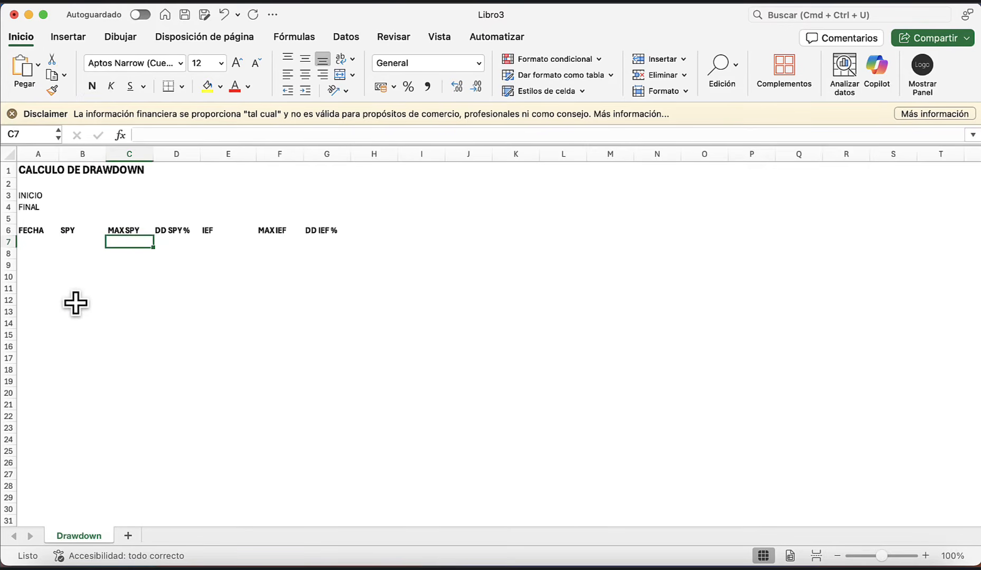
{"action": "key", "text": "Left"}
{"action": "key", "text": "Left"}
{"action": "key", "text": "Right"}
{"action": "key", "text": "Up"}
{"action": "key", "text": "Up"}
{"action": "key", "text": "Up"}
{"action": "key", "text": "Up"}
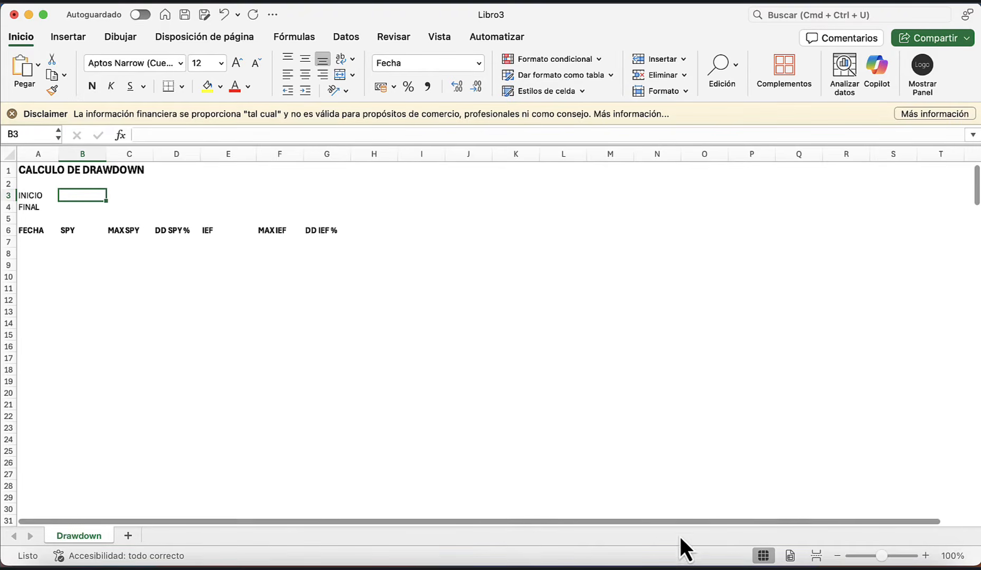
- Switch to Chrome and open the sample Backtest Portfolio analysis in Portfolio Visualizer
{"action": "left_click", "coordinate": [669, 565]}
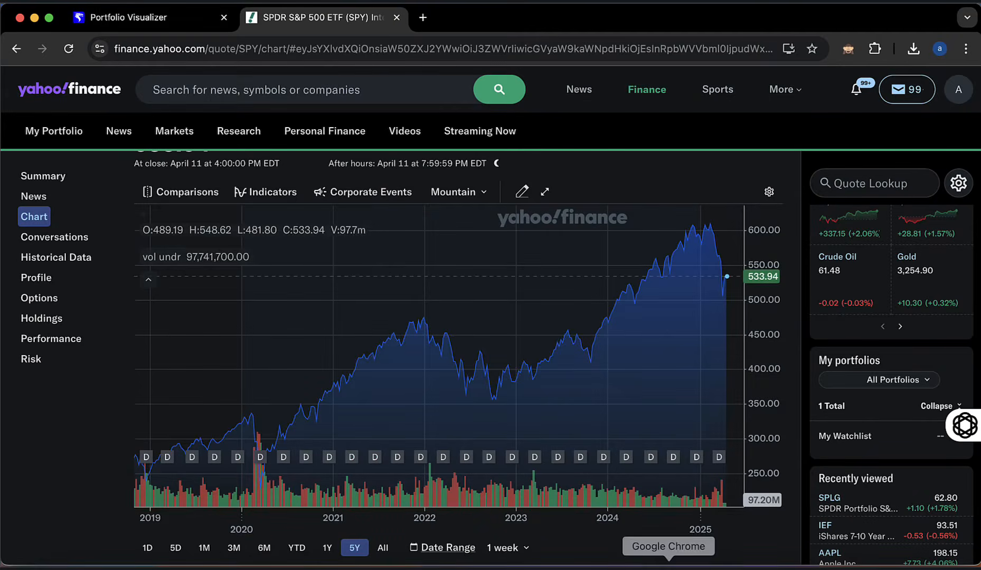
{"action": "left_click", "coordinate": [116, 19]}
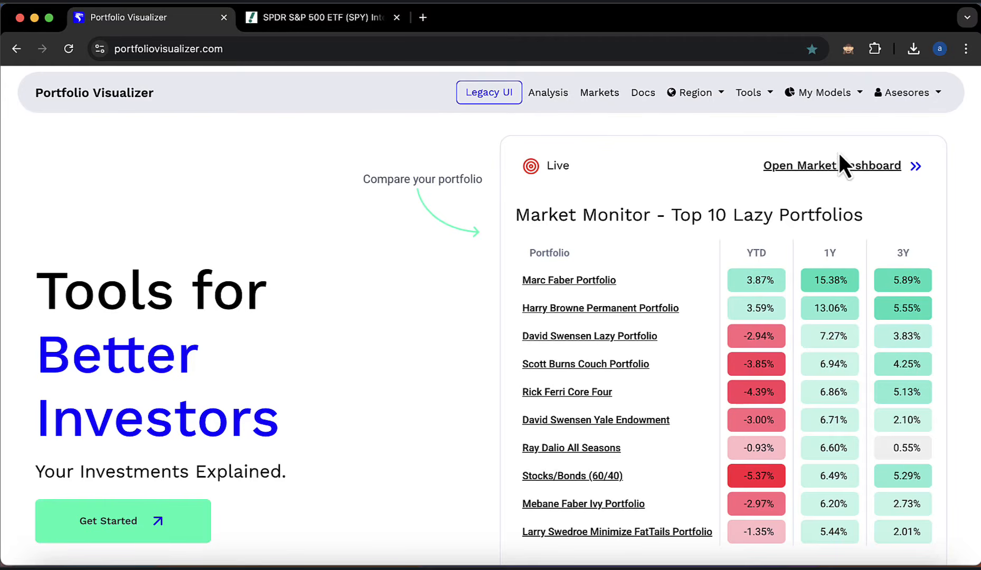
{"action": "left_click", "coordinate": [554, 95]}
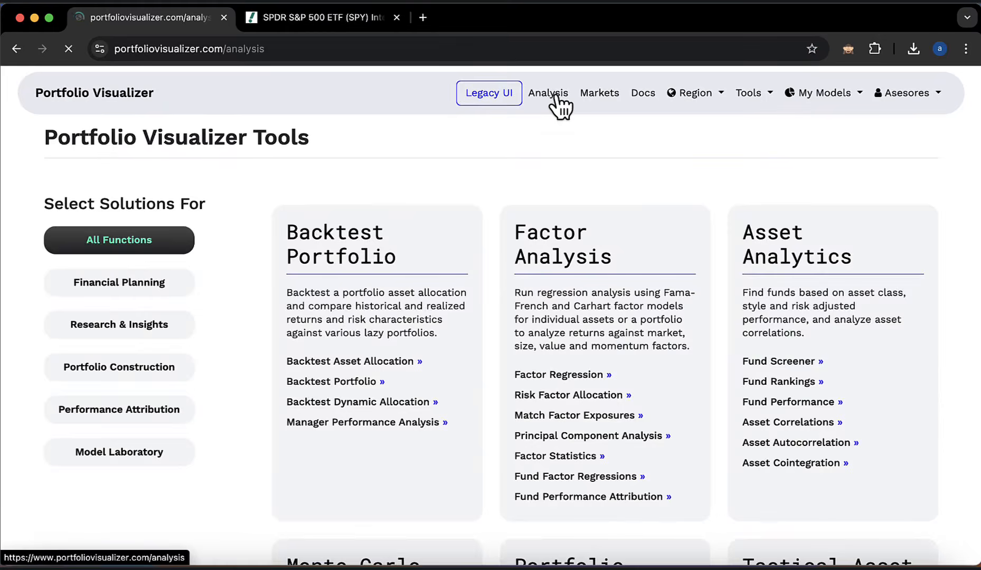
{"action": "left_click", "coordinate": [346, 382]}
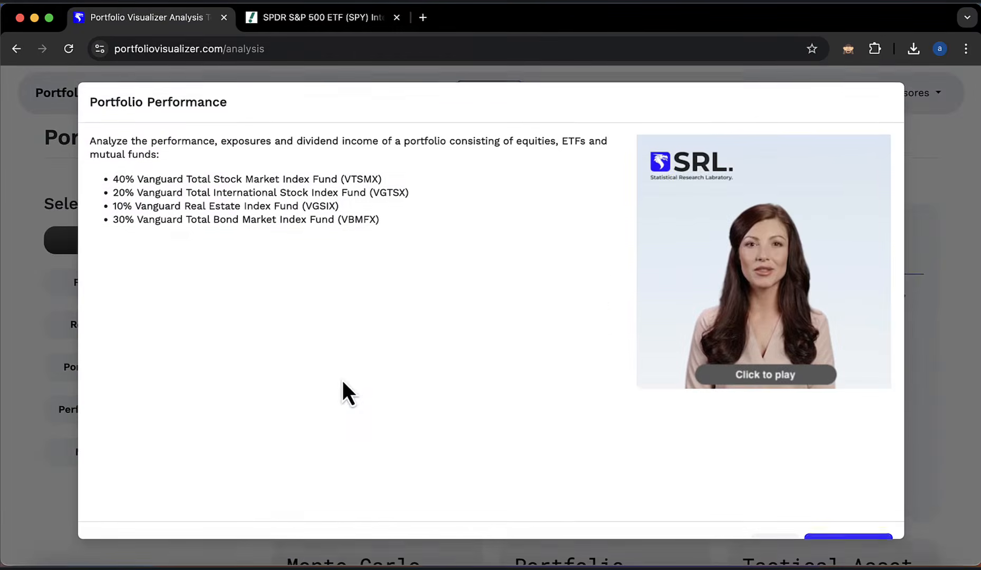
{"action": "scroll", "coordinate": [310, 371], "scroll_direction": "down", "scroll_amount": 1}
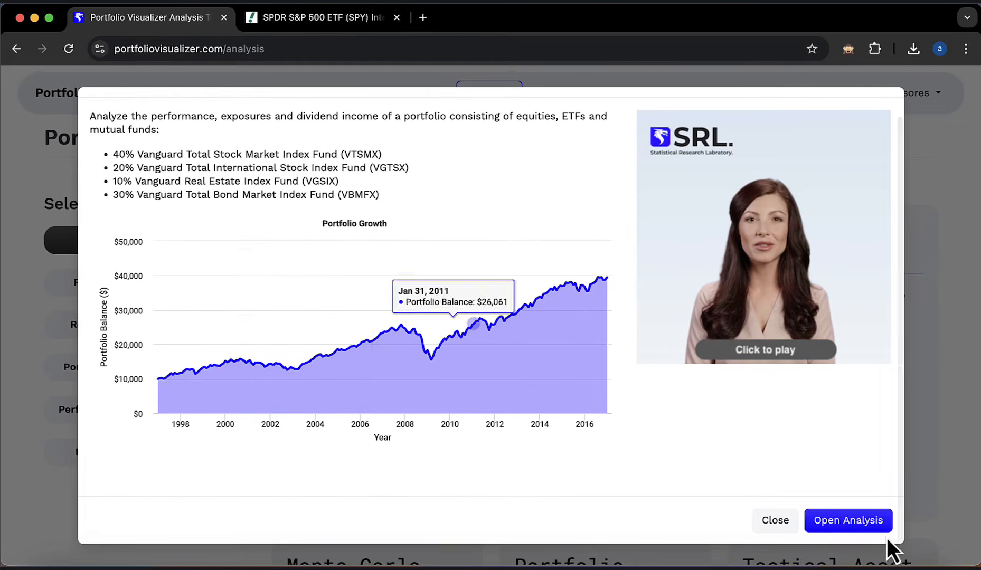
{"action": "left_click", "coordinate": [859, 527]}
{"action": "scroll", "coordinate": [478, 437], "scroll_direction": "down", "scroll_amount": 5}
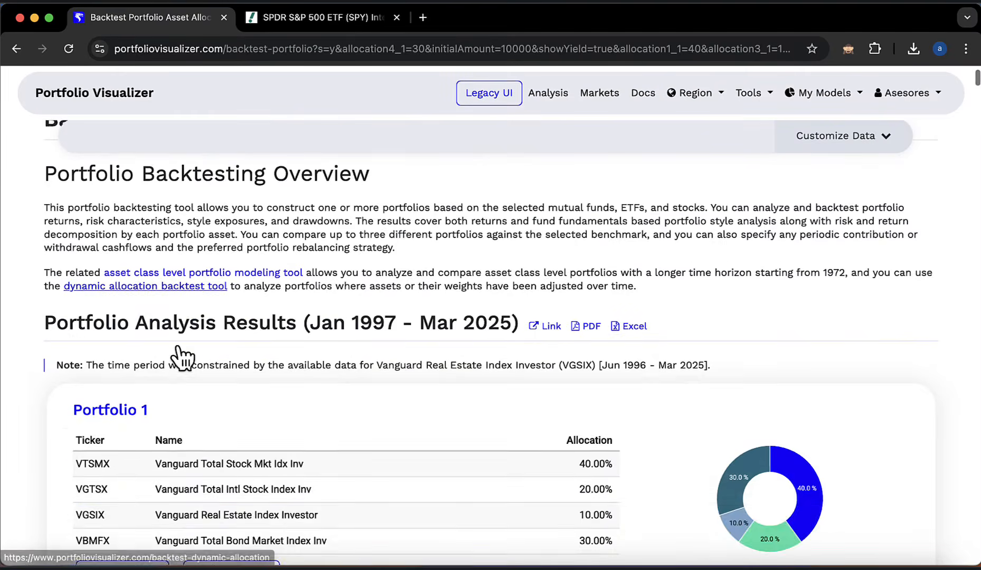
- In the portfolio model configuration, set Asset 1 to SPDR S&P 500 ETF (SPY) and Asset 2 to the iShares 7-10 Year Treasury fund (IEF)
{"action": "left_click", "coordinate": [125, 370]}
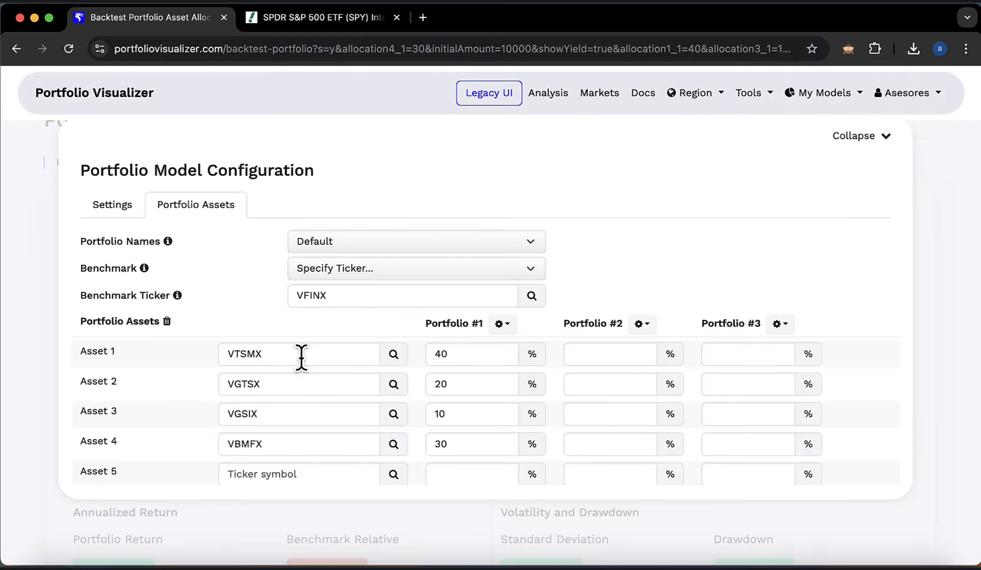
{"action": "left_click_drag", "start_coordinate": [301, 358], "coordinate": [175, 344]}
{"action": "type", "text": "spy"}
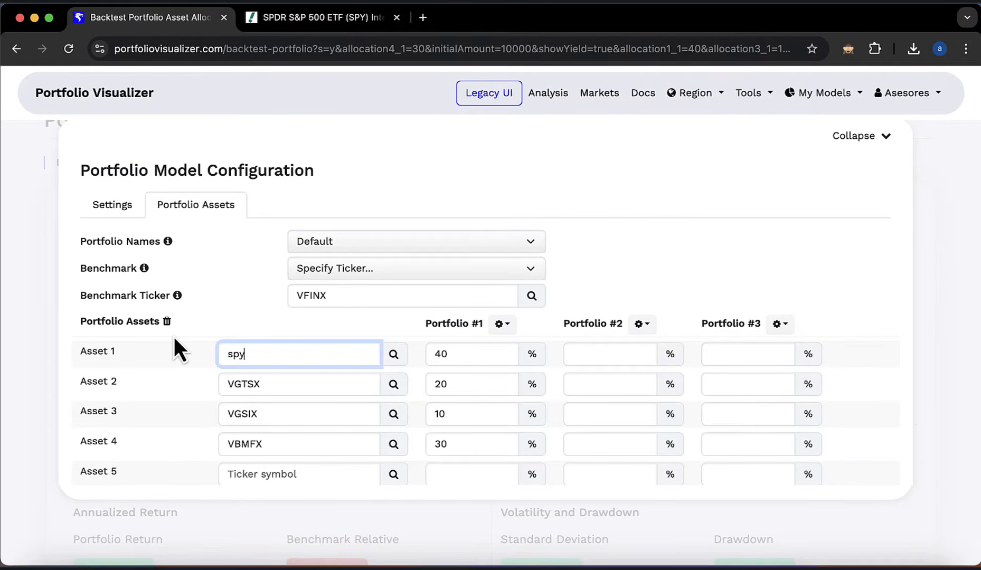
{"action": "left_click", "coordinate": [291, 383]}
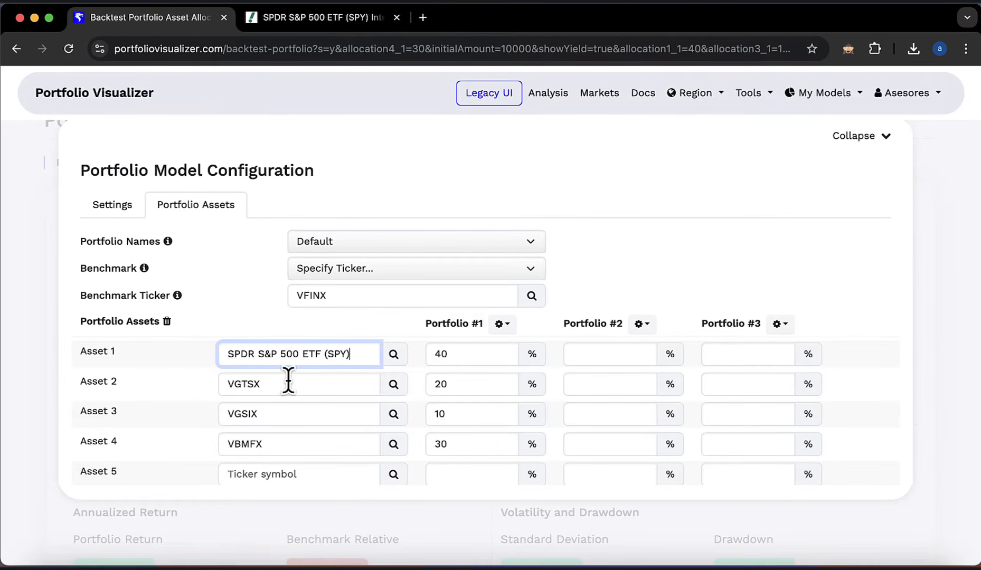
{"action": "double_click", "coordinate": [289, 380]}
{"action": "type", "text": "ief"}
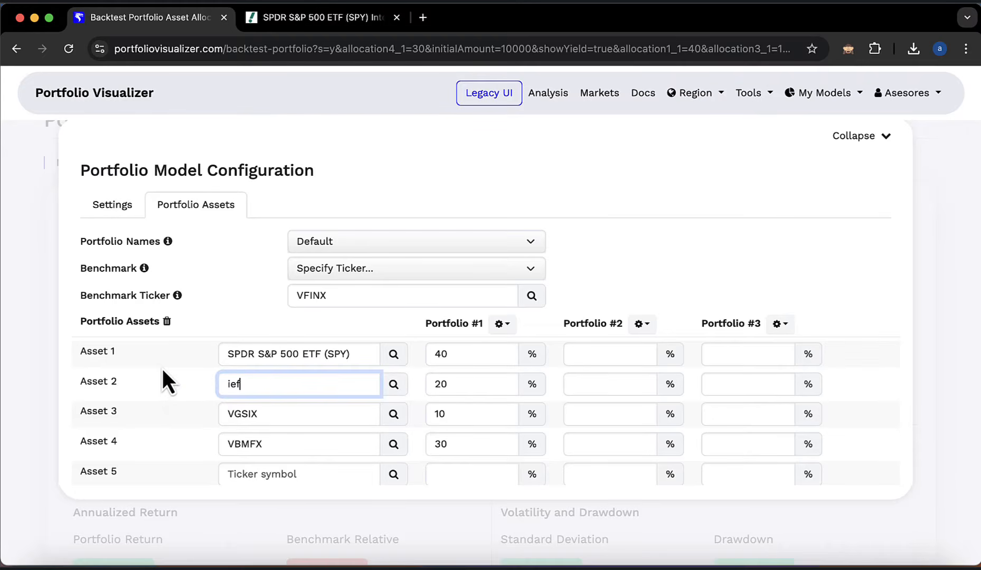
{"action": "left_click", "coordinate": [289, 414]}
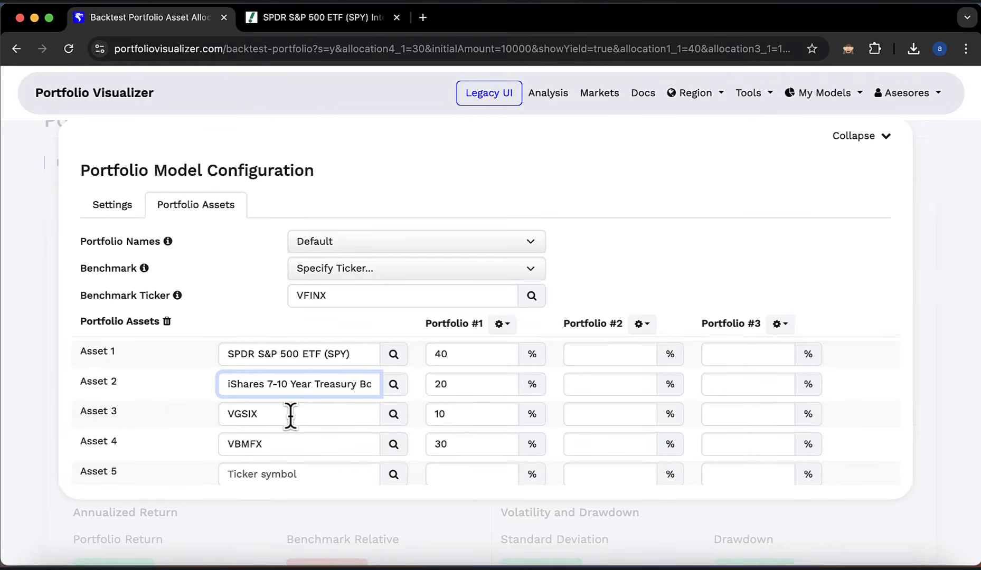
- Clear the Portfolio #1 allocations of Assets 2, 3 and 4
{"action": "double_click", "coordinate": [463, 384]}
{"action": "key", "text": "BackSpace"}
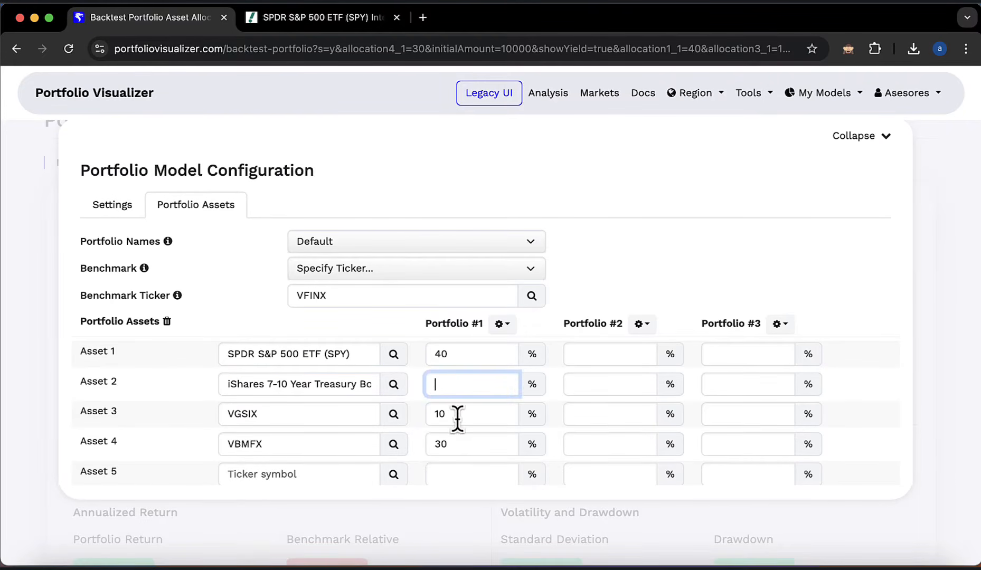
{"action": "double_click", "coordinate": [458, 415]}
{"action": "key", "text": "BackSpace"}
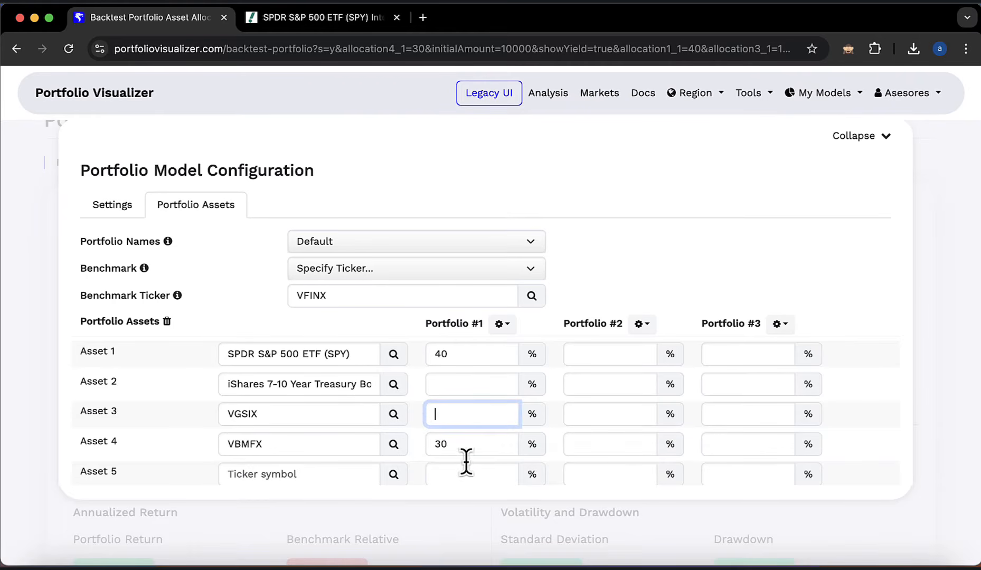
{"action": "double_click", "coordinate": [424, 452]}
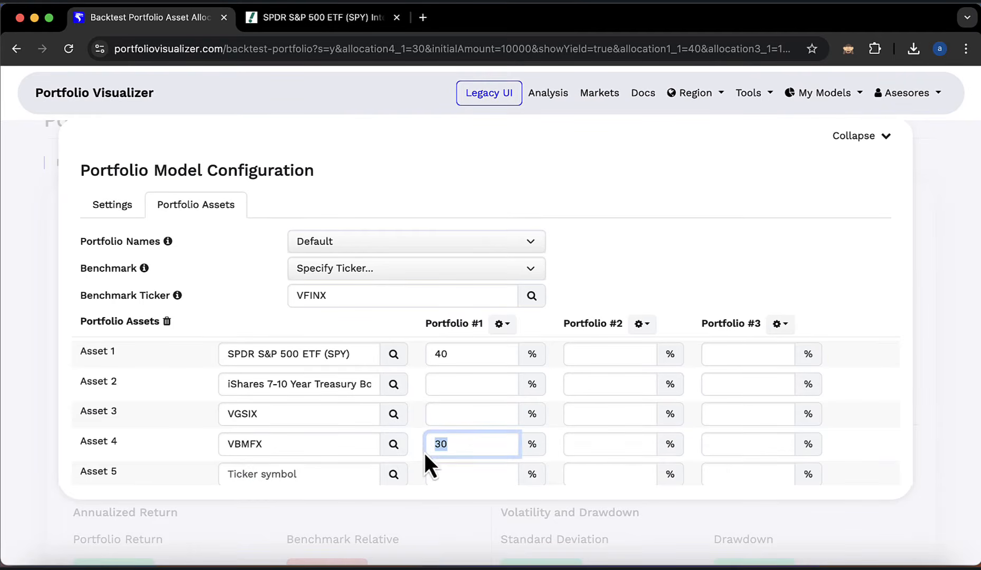
- Allocate 100% of Portfolio #1 to SPY and 100% of Portfolio #2 to the iShares Treasury fund
{"action": "double_click", "coordinate": [468, 353]}
{"action": "type", "text": "100"}
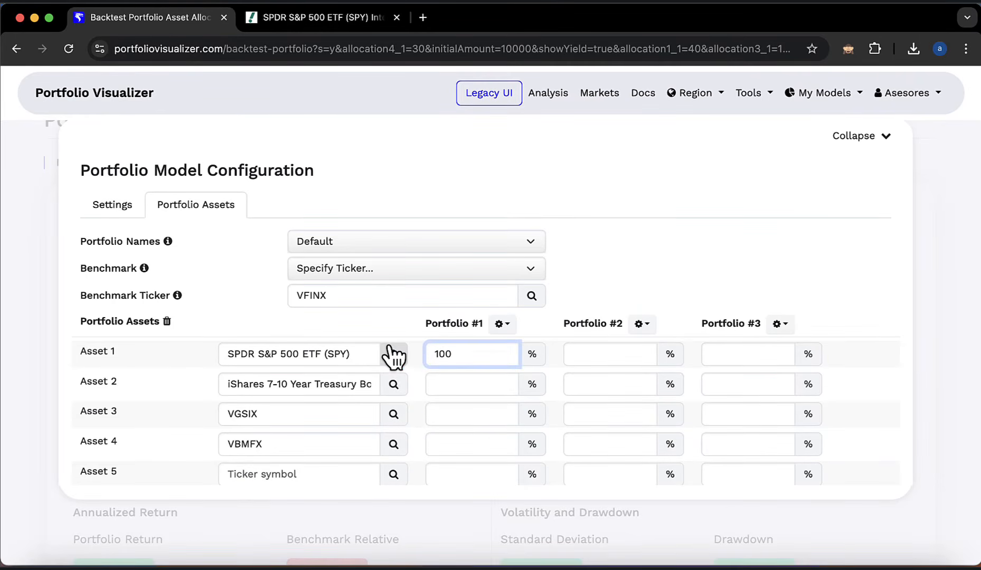
{"action": "left_click", "coordinate": [587, 378]}
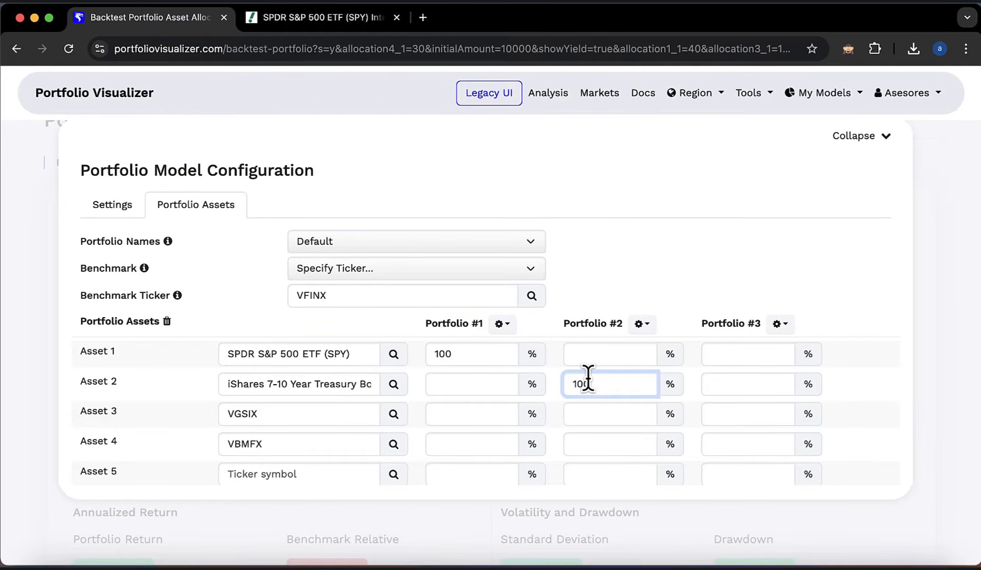
{"action": "left_click", "coordinate": [41, 358]}
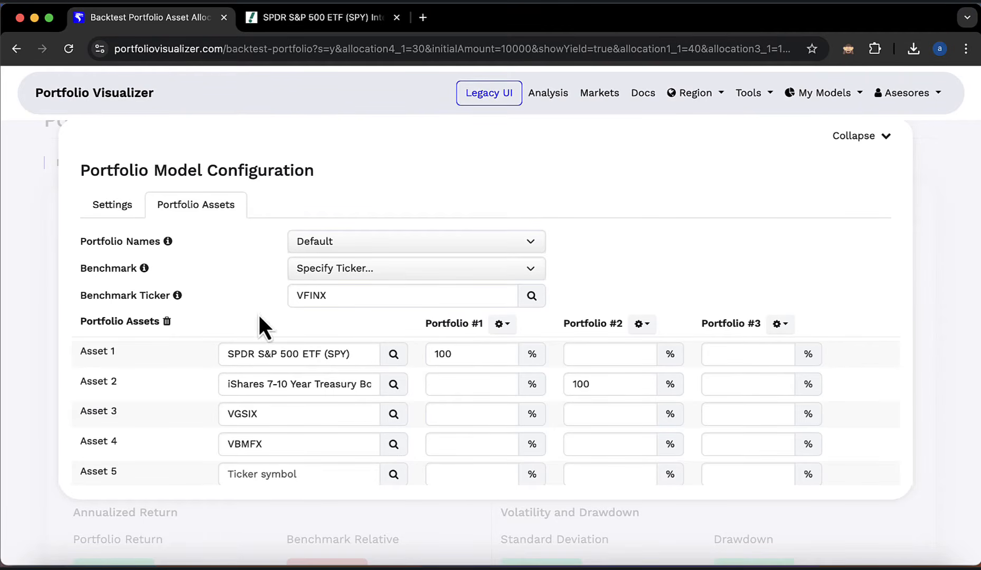
- In the model settings, set Rebalancing to No rebalancing and Reinvest Dividends to No
{"action": "left_click", "coordinate": [112, 211]}
{"action": "scroll", "coordinate": [353, 366], "scroll_direction": "down", "scroll_amount": 1}
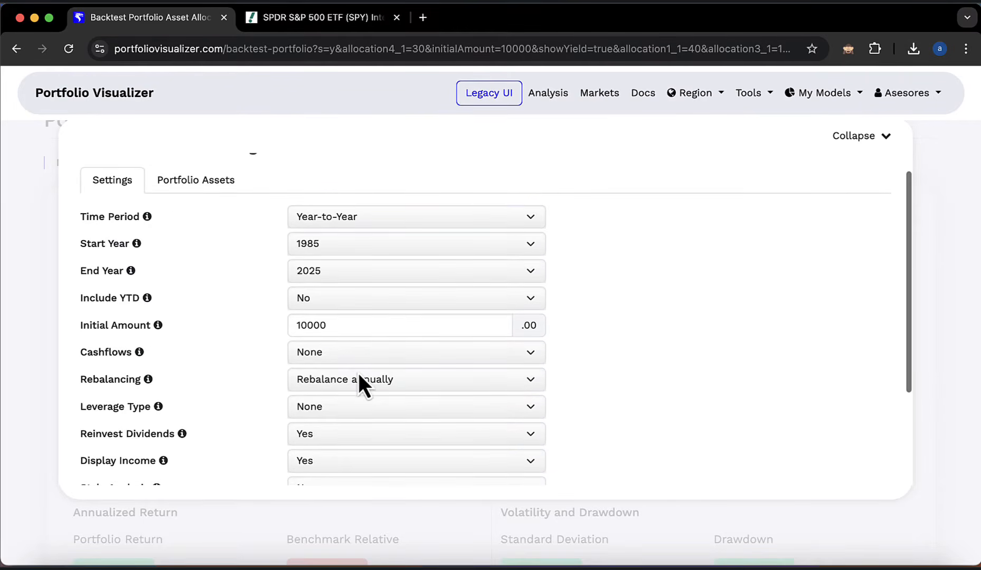
{"action": "left_click", "coordinate": [356, 378]}
{"action": "left_click", "coordinate": [357, 369]}
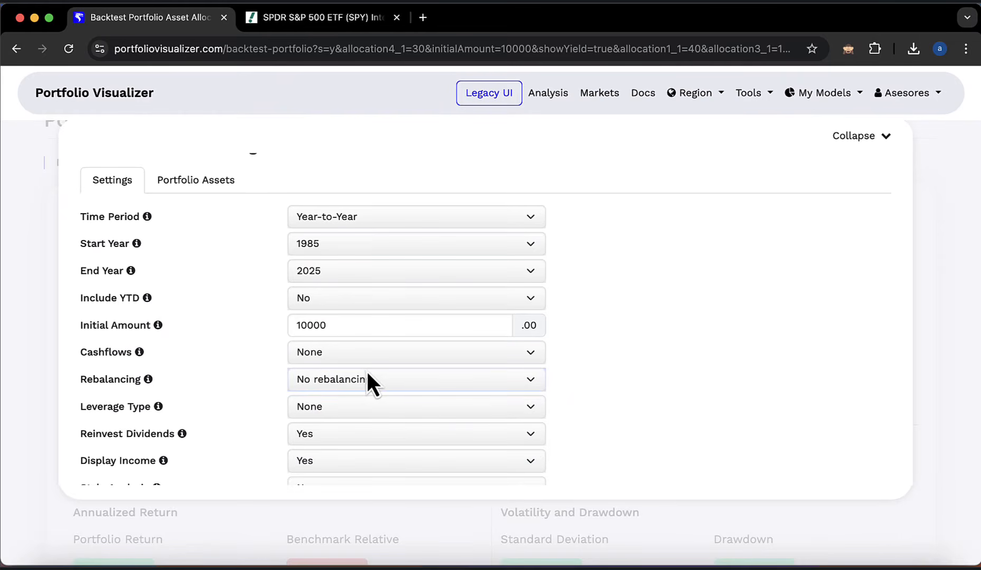
{"action": "left_click", "coordinate": [338, 436]}
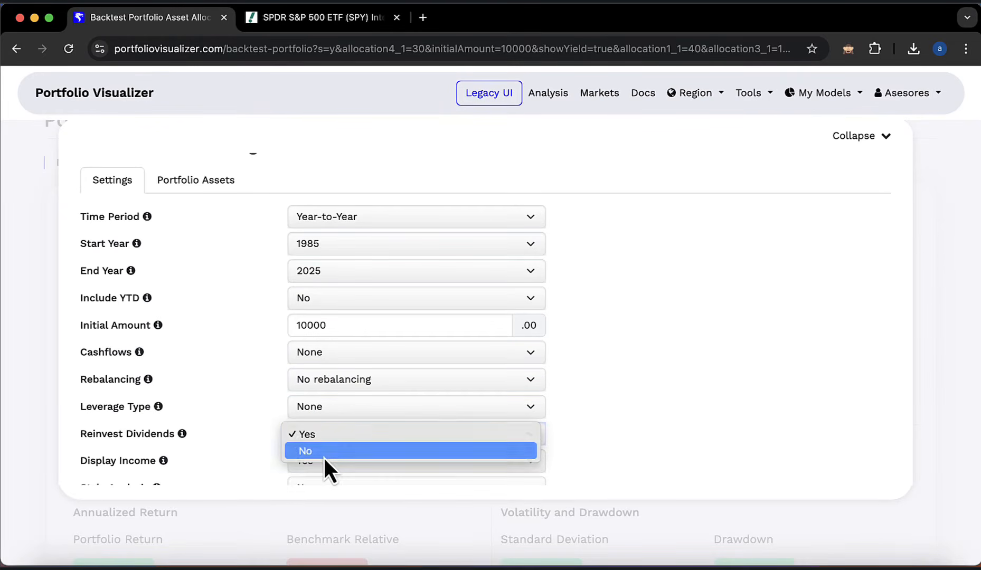
{"action": "left_click", "coordinate": [307, 456]}
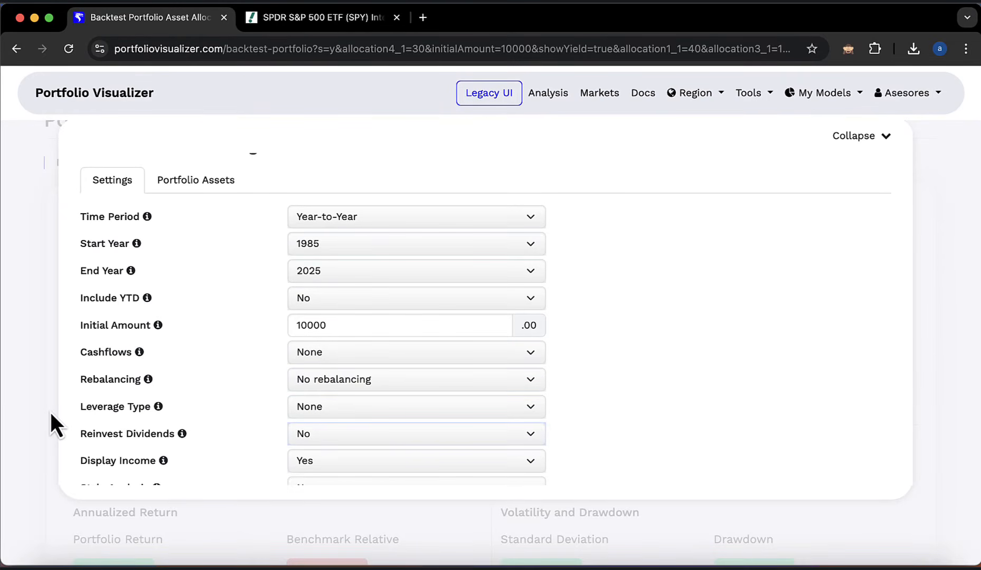
- Run the portfolio analysis and check the maximum drawdown of SPY and the iShares Treasury ETF in the Performance Summary
{"action": "scroll", "coordinate": [172, 409], "scroll_direction": "down", "scroll_amount": 3}
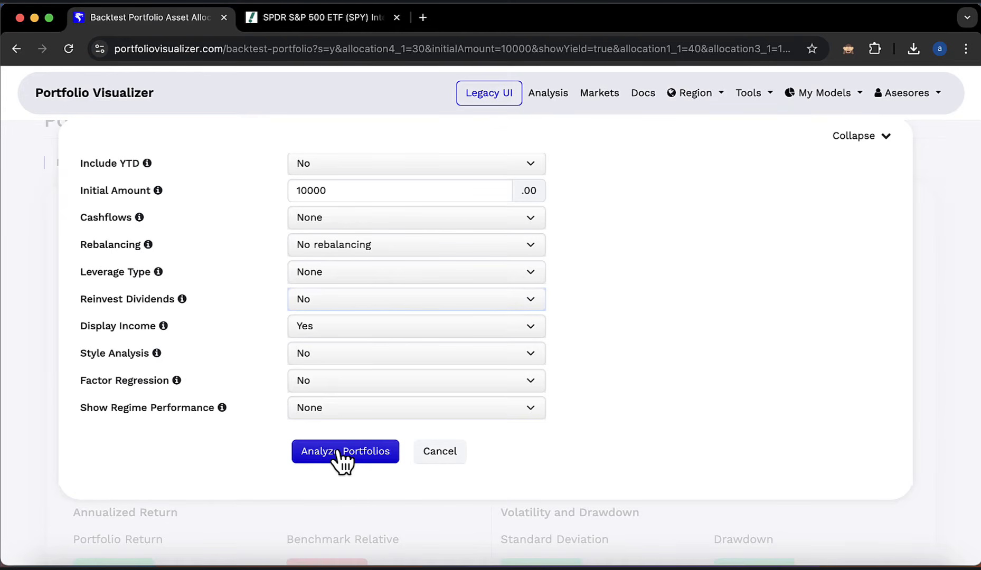
{"action": "left_click", "coordinate": [338, 452]}
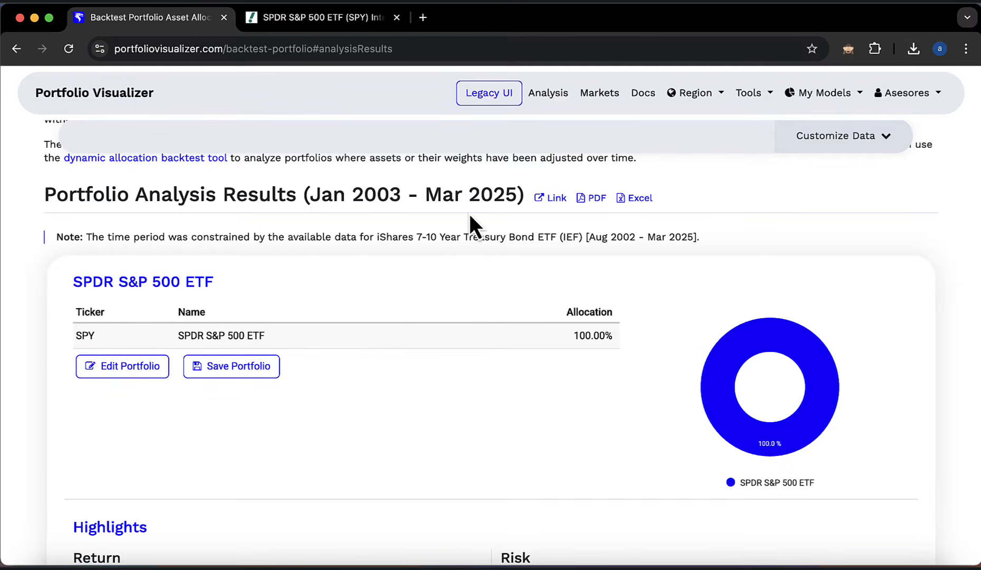
{"action": "scroll", "coordinate": [385, 310], "scroll_direction": "down", "scroll_amount": 20}
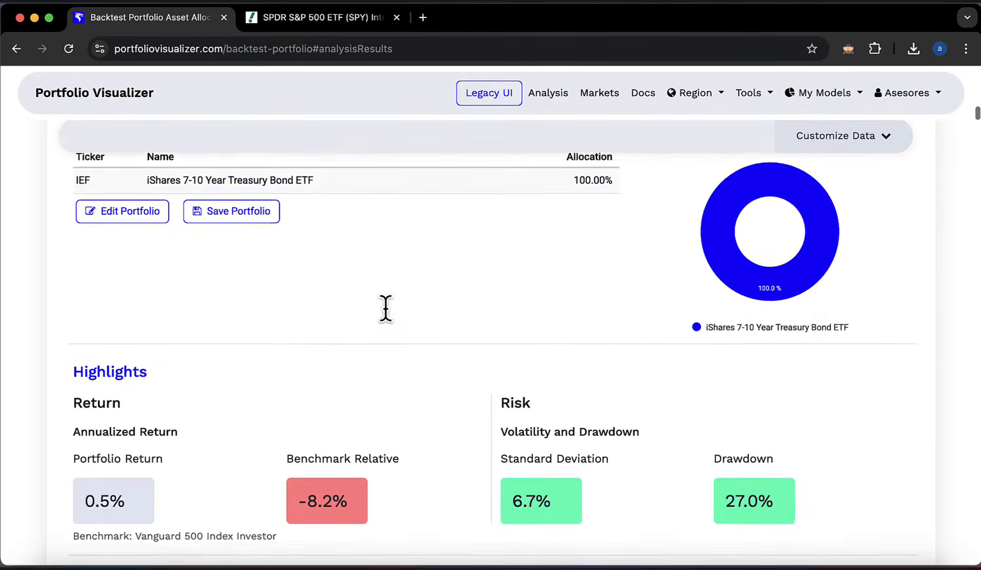
{"action": "scroll", "coordinate": [385, 309], "scroll_direction": "down", "scroll_amount": 20}
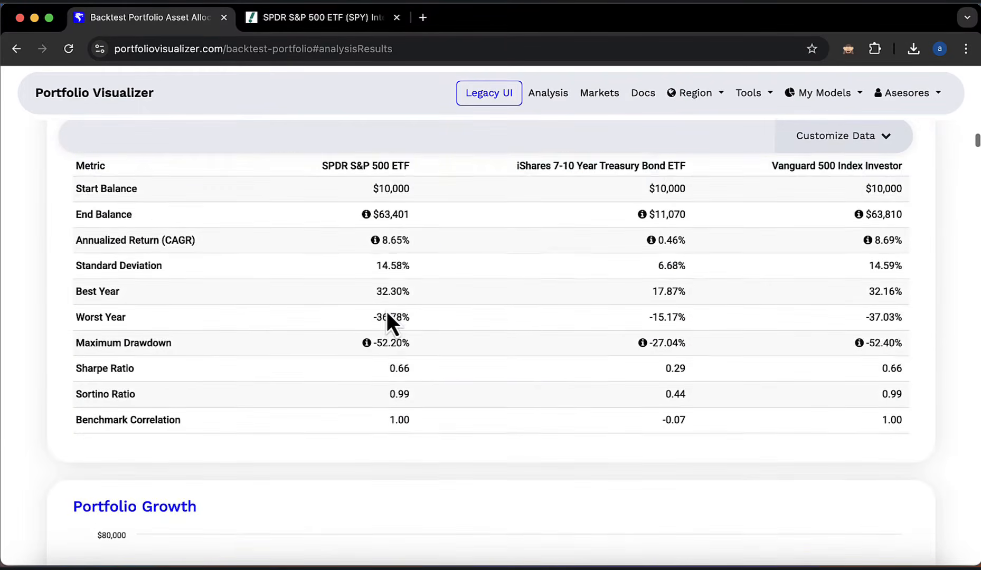
{"action": "scroll", "coordinate": [387, 313], "scroll_direction": "up", "scroll_amount": 1}
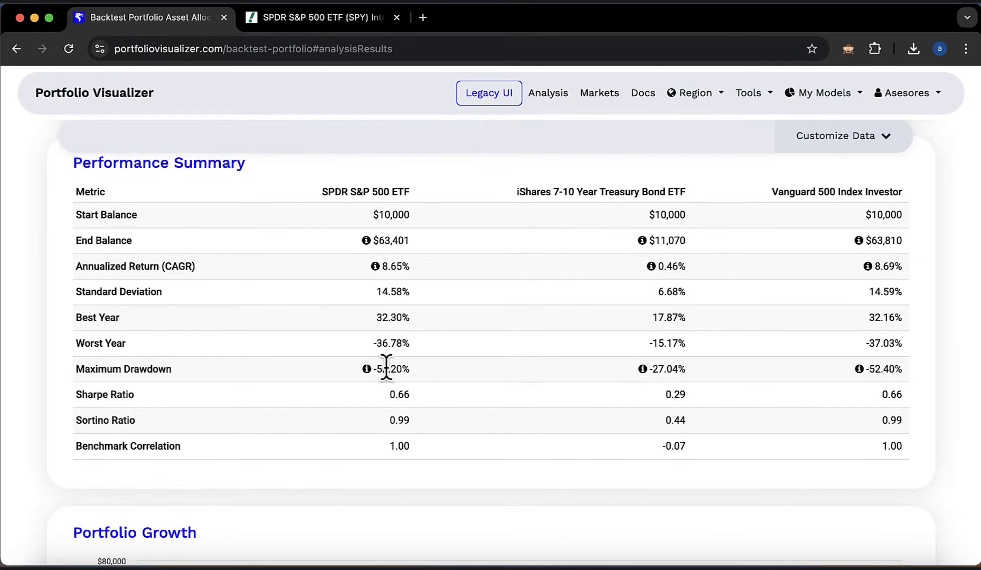
{"action": "left_click_drag", "start_coordinate": [414, 368], "coordinate": [347, 376]}
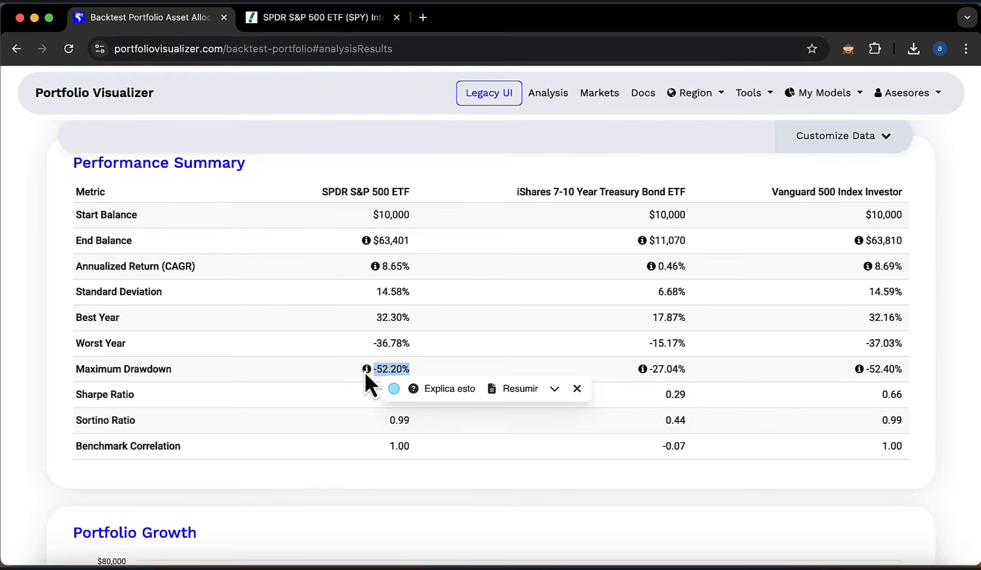
{"action": "left_click", "coordinate": [367, 373]}
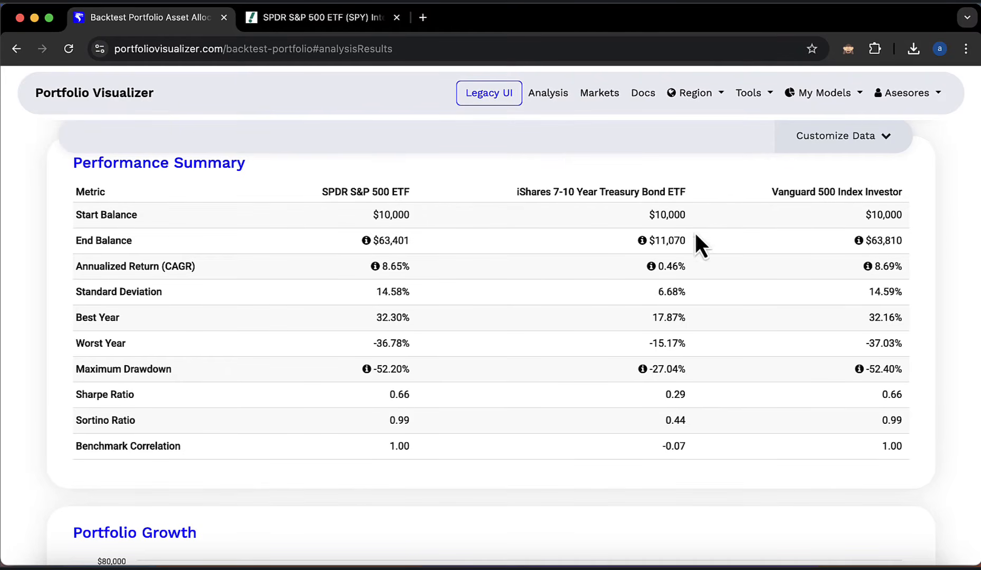
{"action": "left_click_drag", "start_coordinate": [688, 374], "coordinate": [659, 369]}
- Examine the Drawdowns chart in the analysis results for the history of both ETFs
{"action": "scroll", "coordinate": [352, 315], "scroll_direction": "down", "scroll_amount": 12}
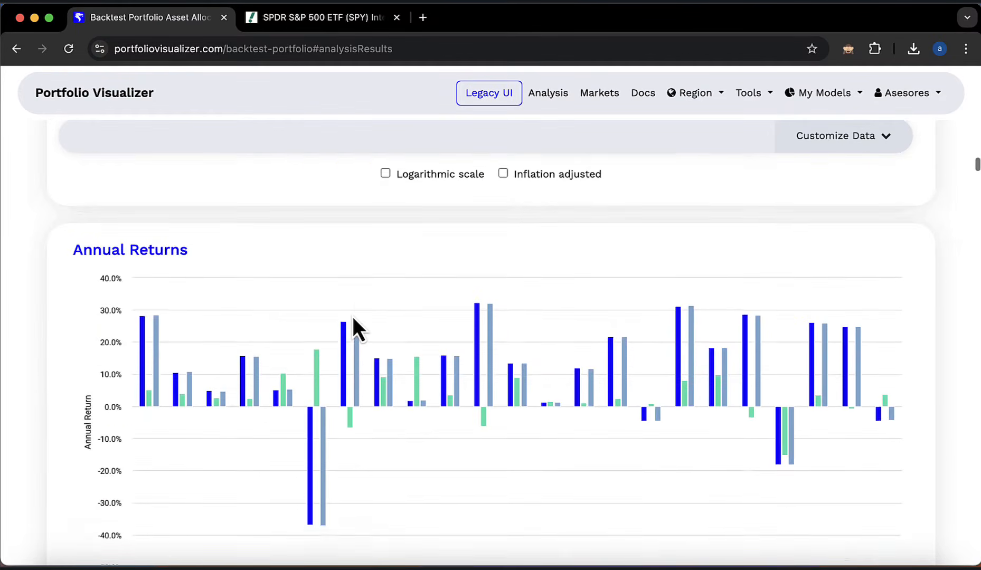
{"action": "scroll", "coordinate": [351, 316], "scroll_direction": "down", "scroll_amount": 20}
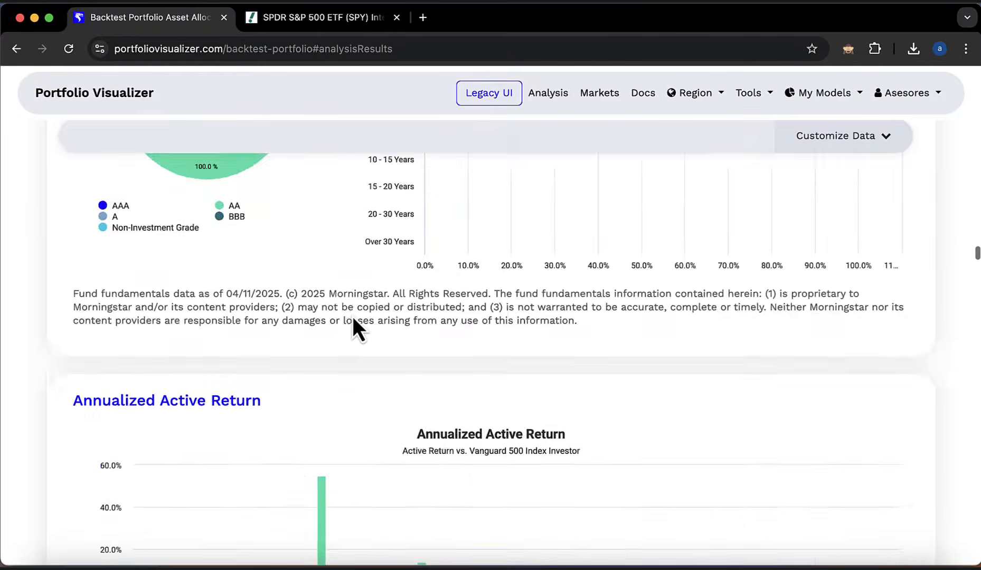
{"action": "scroll", "coordinate": [352, 315], "scroll_direction": "down", "scroll_amount": 20}
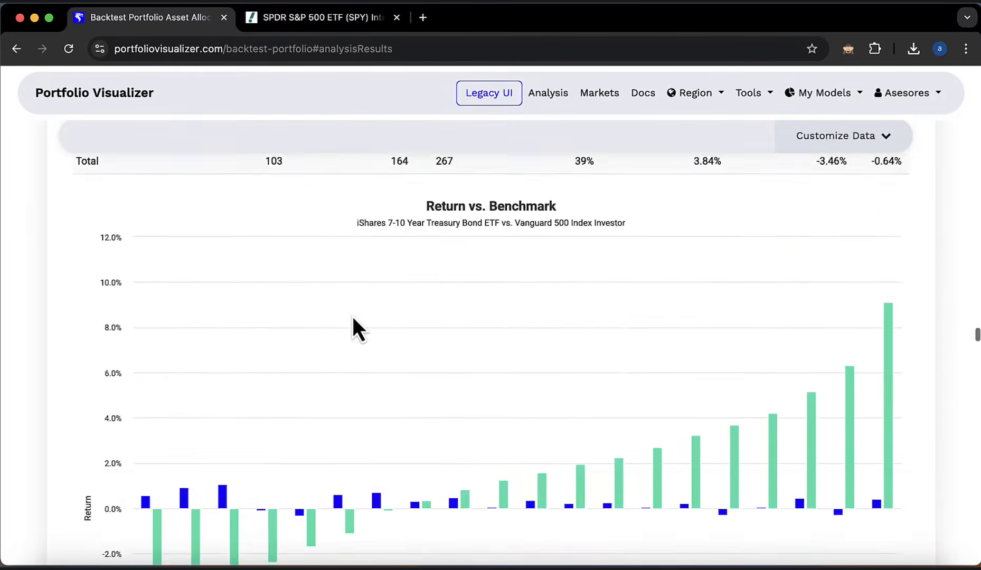
{"action": "scroll", "coordinate": [352, 316], "scroll_direction": "down", "scroll_amount": 20}
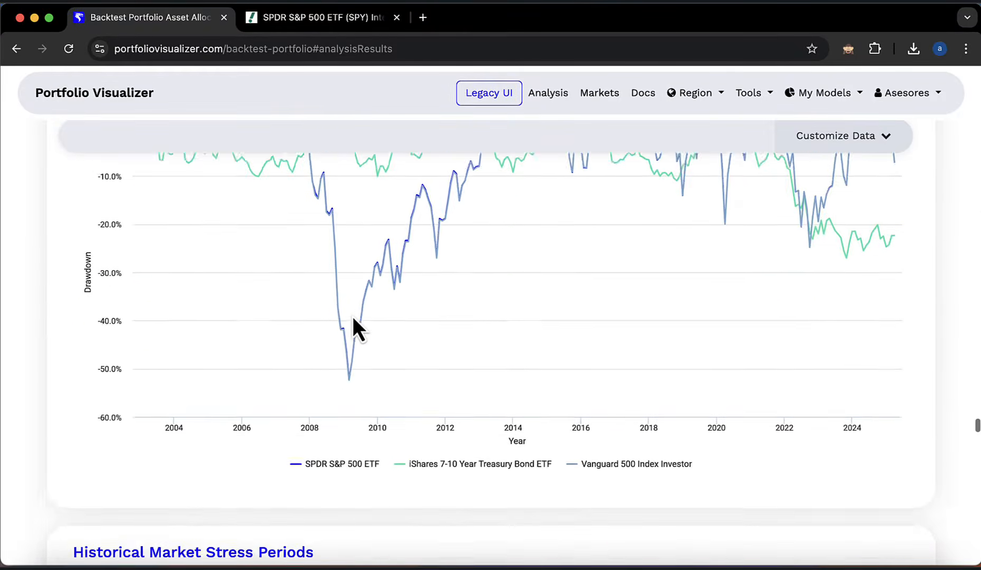
{"action": "scroll", "coordinate": [352, 315], "scroll_direction": "down", "scroll_amount": 1}
{"action": "scroll", "coordinate": [352, 316], "scroll_direction": "up", "scroll_amount": 3}
{"action": "scroll", "coordinate": [352, 315], "scroll_direction": "down", "scroll_amount": 1}
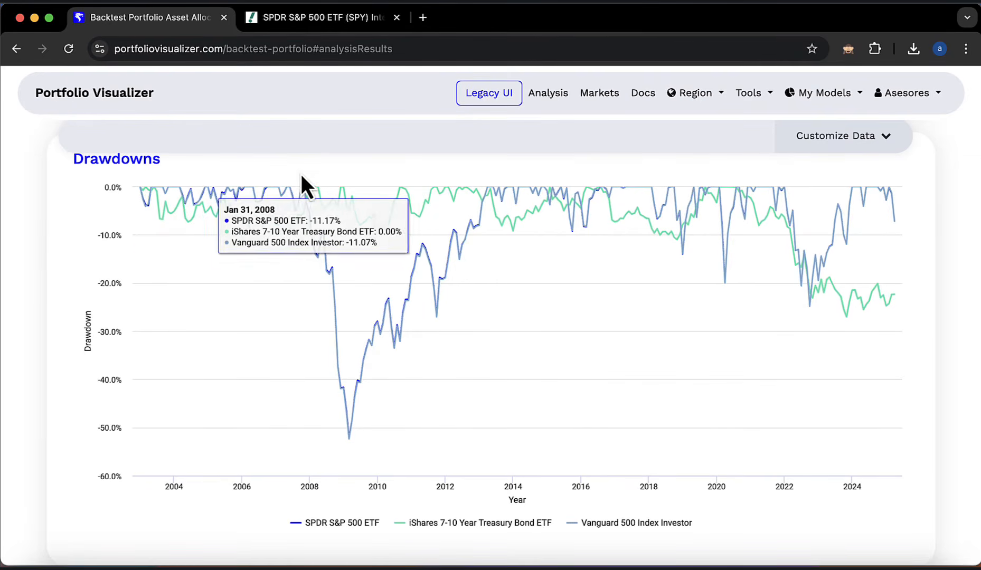
{"action": "mouse_move", "coordinate": [307, 195]}
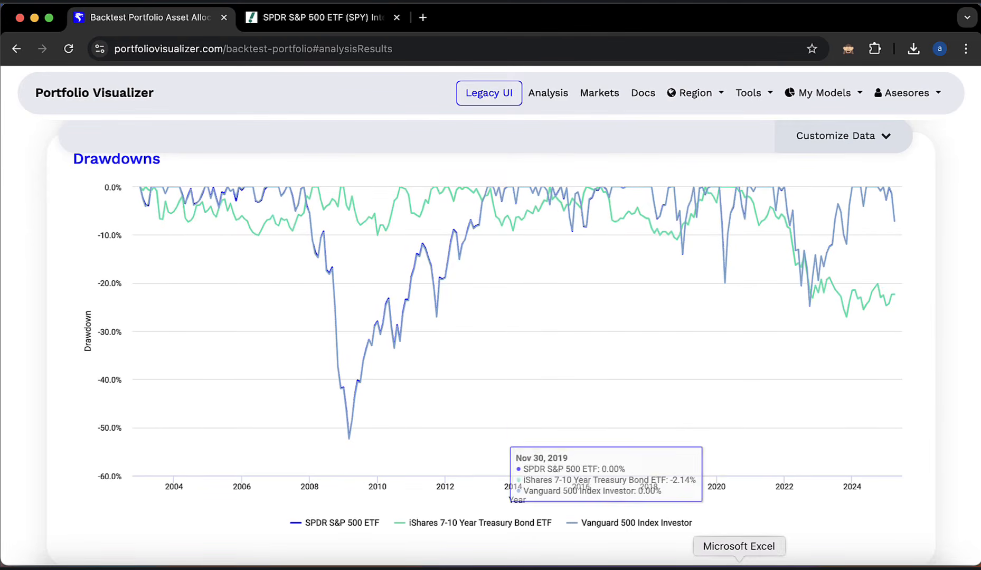
- Switch to the Excel drawdown workbook and enter the INICIO date 1/1/2003 and the FINAL date 31/3/25
{"action": "left_click", "coordinate": [739, 565]}
{"action": "left_click", "coordinate": [59, 242]}
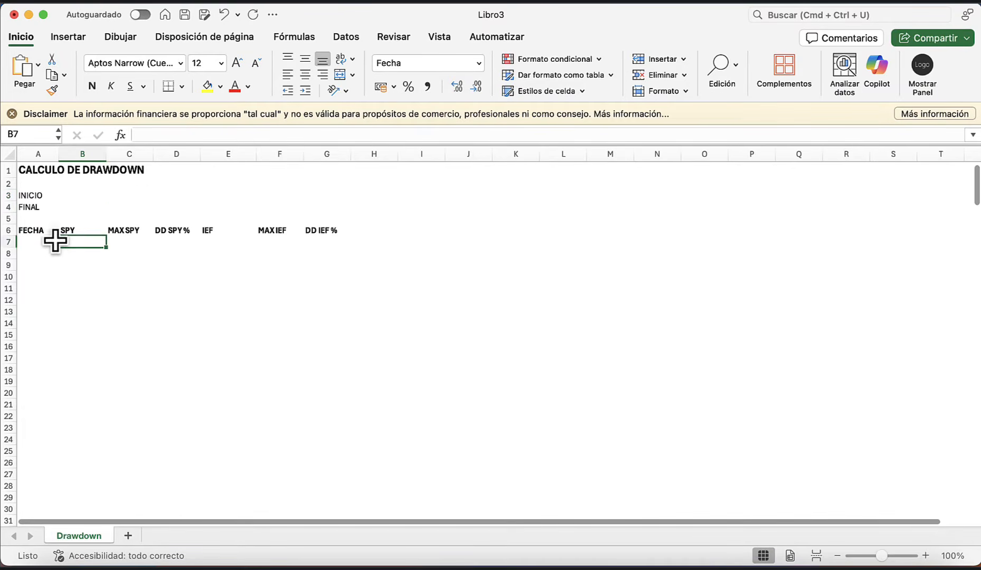
{"action": "left_click", "coordinate": [77, 195]}
{"action": "type", "text": "1"}
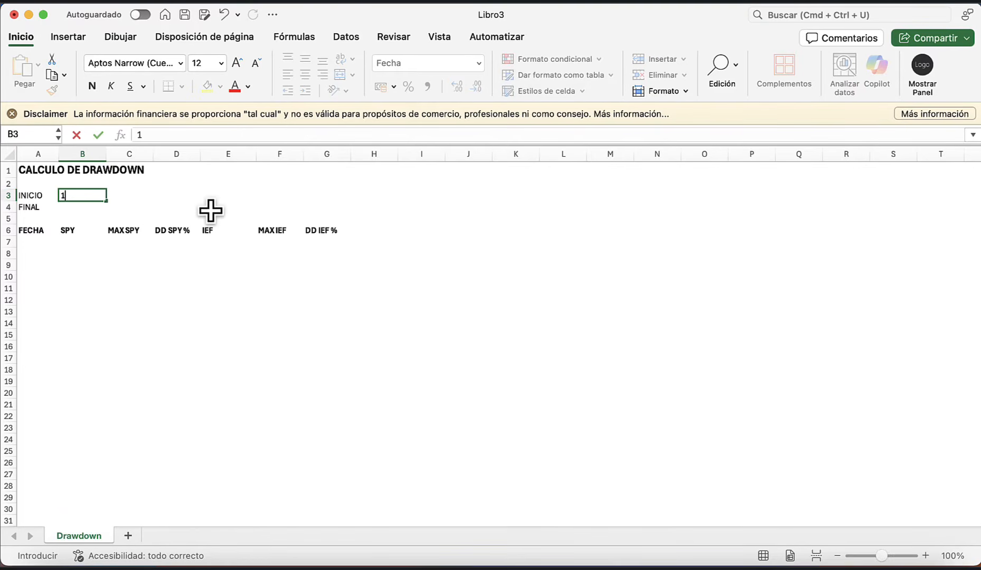
{"action": "type", "text": "/1/2003"}
{"action": "key", "text": "Return"}
{"action": "type", "text": "31/3/24"}
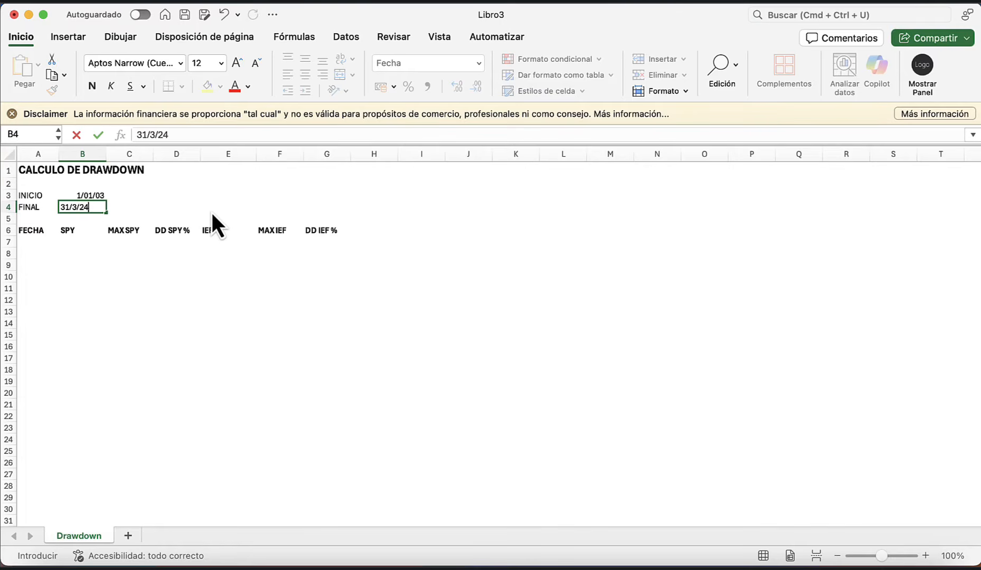
{"action": "key", "text": "BackSpace"}
{"action": "type", "text": "5"}
{"action": "key", "text": "Return"}
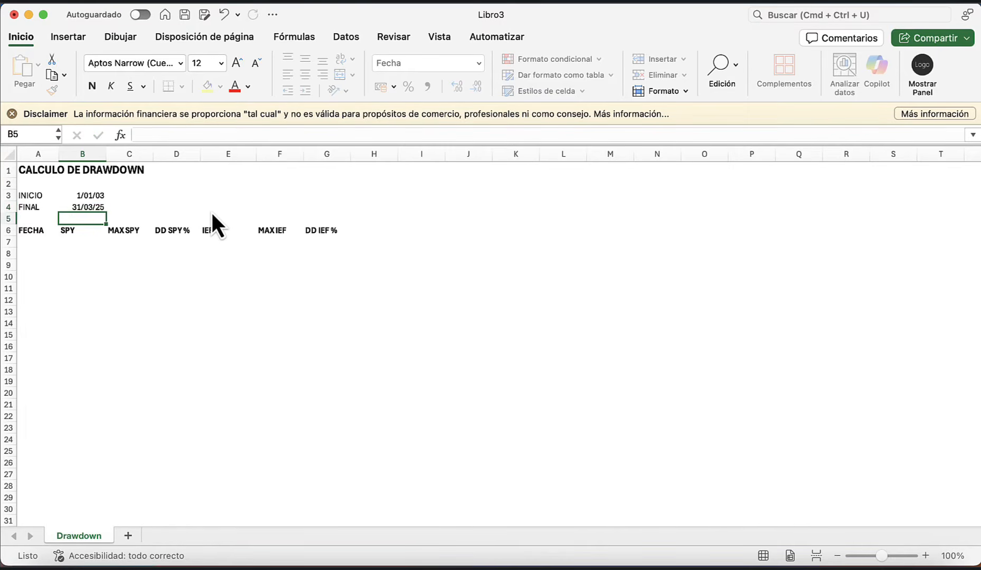
- In A7, start a HISTORIALCOTIZACIONES formula with the SPY ticker in B6, start date B3 and end date B4
{"action": "key", "text": "Left"}
{"action": "key", "text": "Down"}
{"action": "key", "text": "Down"}
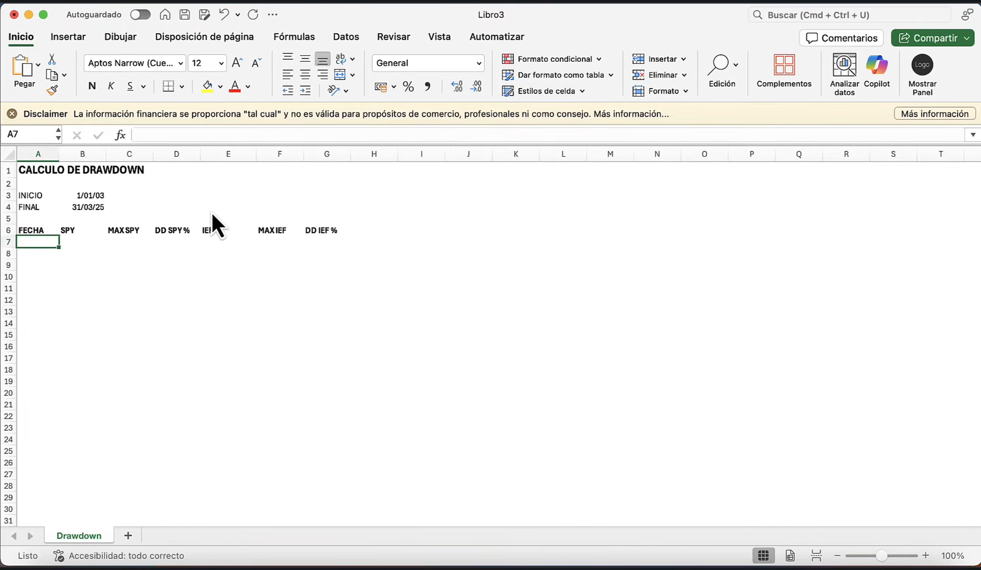
{"action": "type", "text": "=his"}
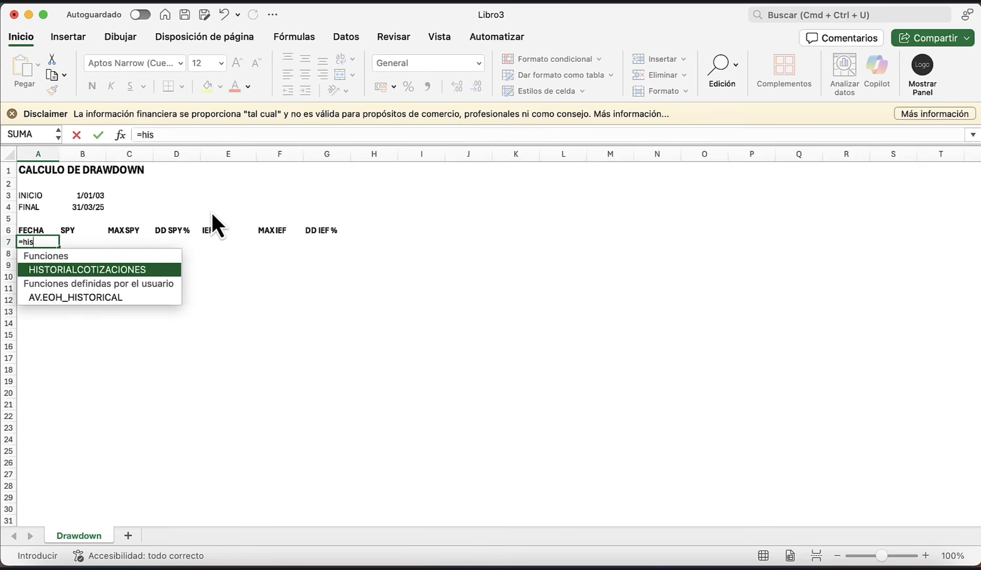
{"action": "key", "text": "Tab"}
{"action": "key", "text": "Up"}
{"action": "key", "text": "Right"}
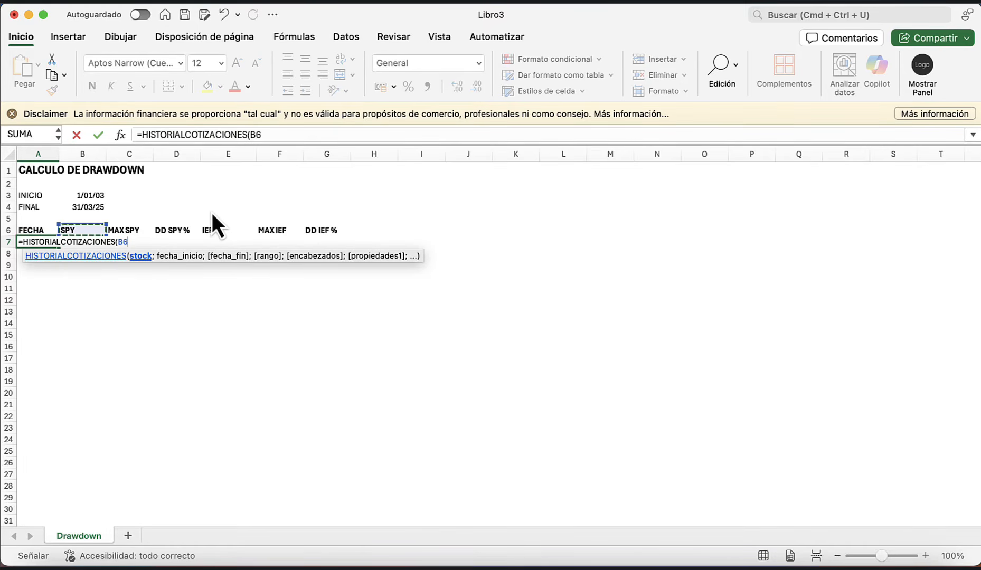
{"action": "type", "text": ";"}
{"action": "key", "text": "Up"}
{"action": "key", "text": "Right"}
{"action": "key", "text": "Up"}
{"action": "key", "text": "Up"}
{"action": "key", "text": "Up"}
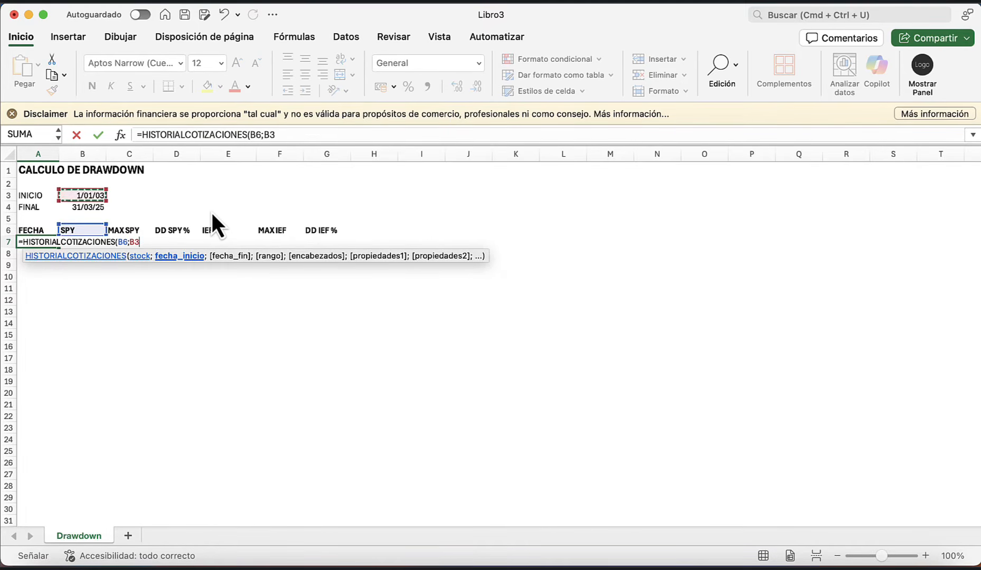
{"action": "type", "text": ";"}
{"action": "key", "text": "Down"}
{"action": "key", "text": "Down"}
{"action": "key", "text": "Up"}
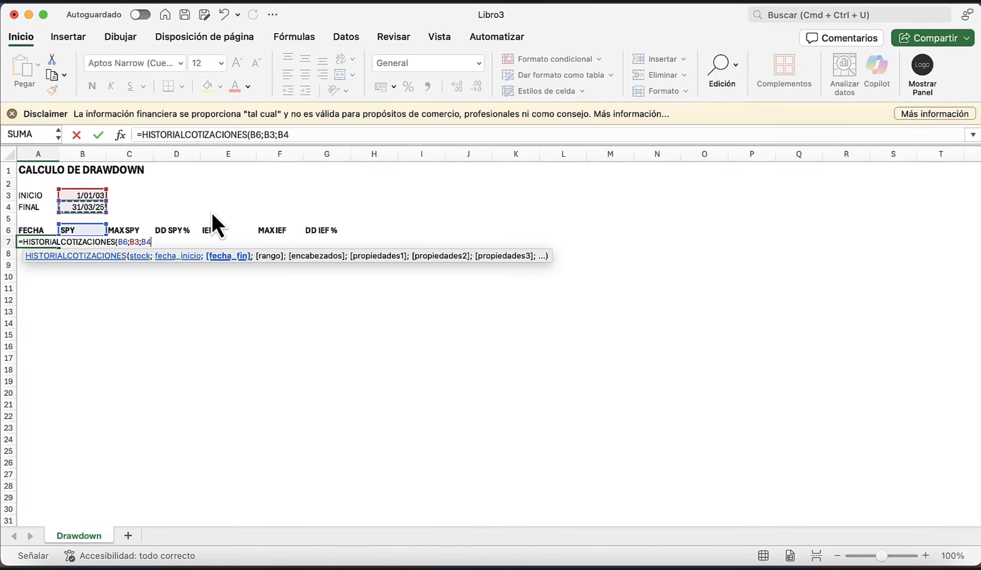
- Complete the SPY formula with monthly range (2), no header (0), and the date (0) and close (1) properties
{"action": "type", "text": ";"}
{"action": "type", "text": "2;"}
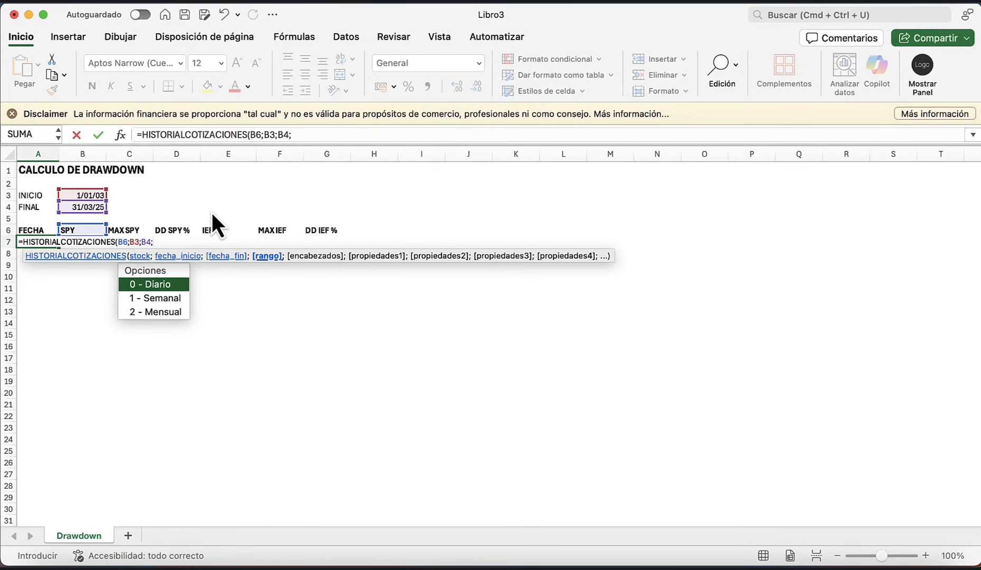
{"action": "type", "text": "0"}
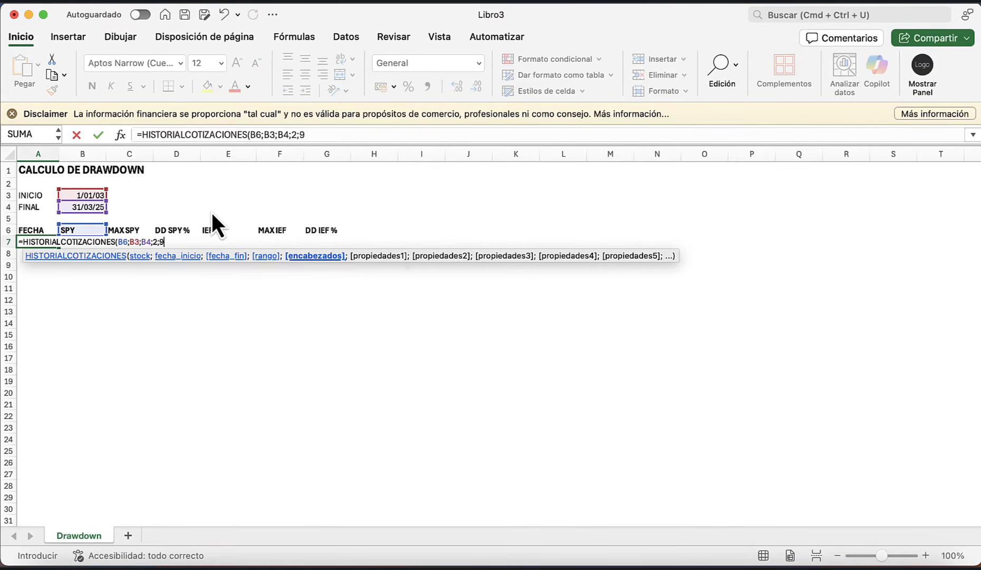
{"action": "type", "text": ";"}
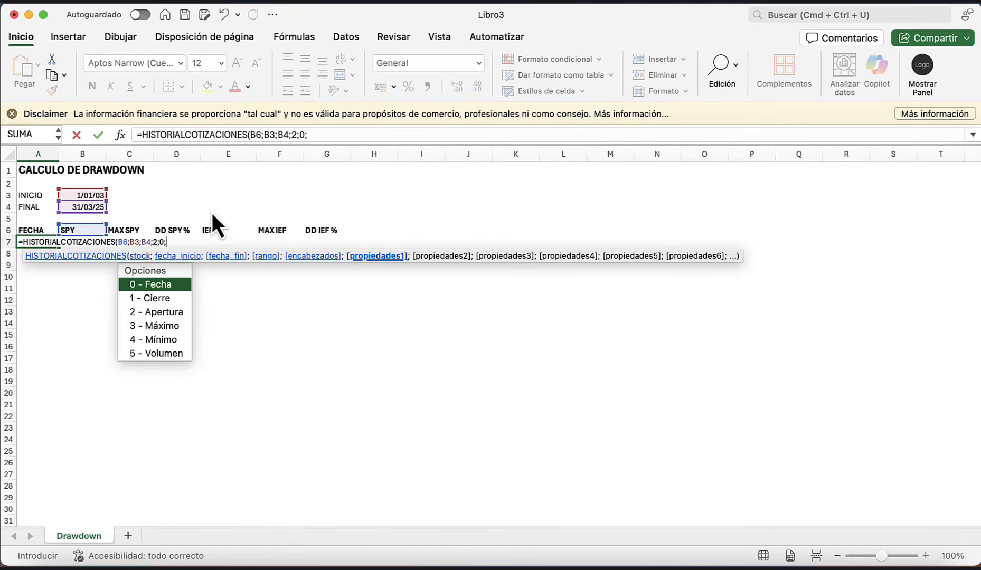
{"action": "type", "text": "0;"}
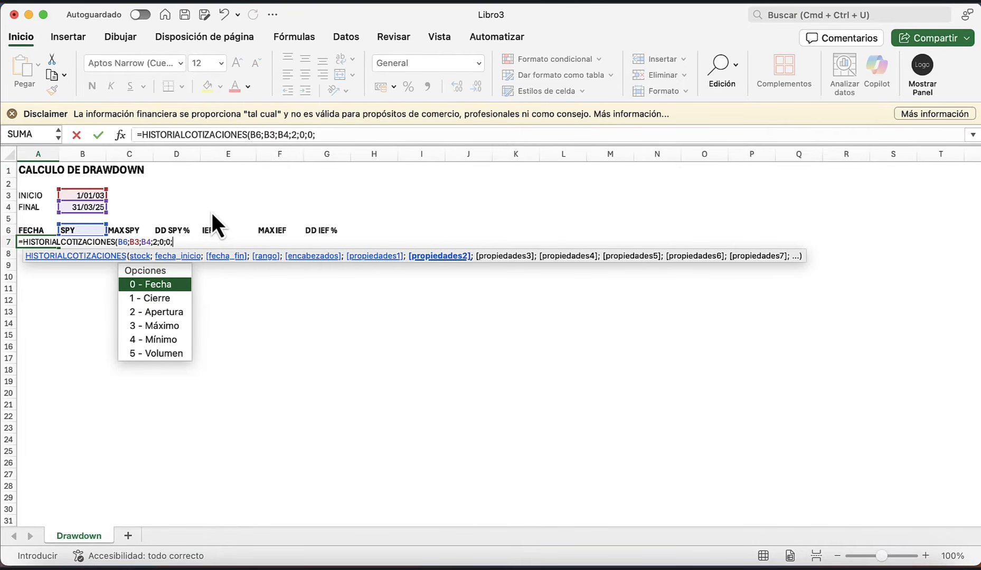
{"action": "type", "text": "1)"}
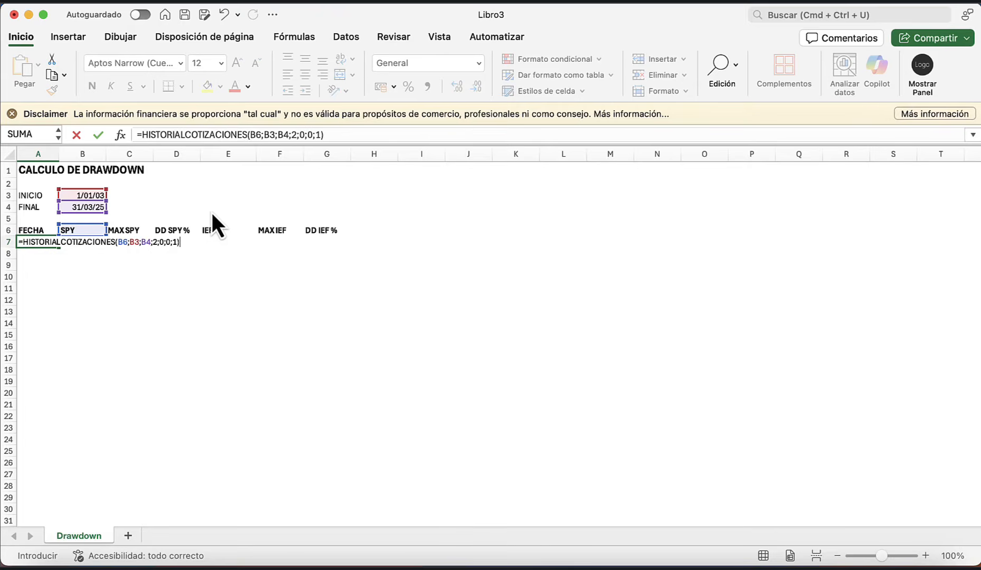
{"action": "key", "text": "Return"}
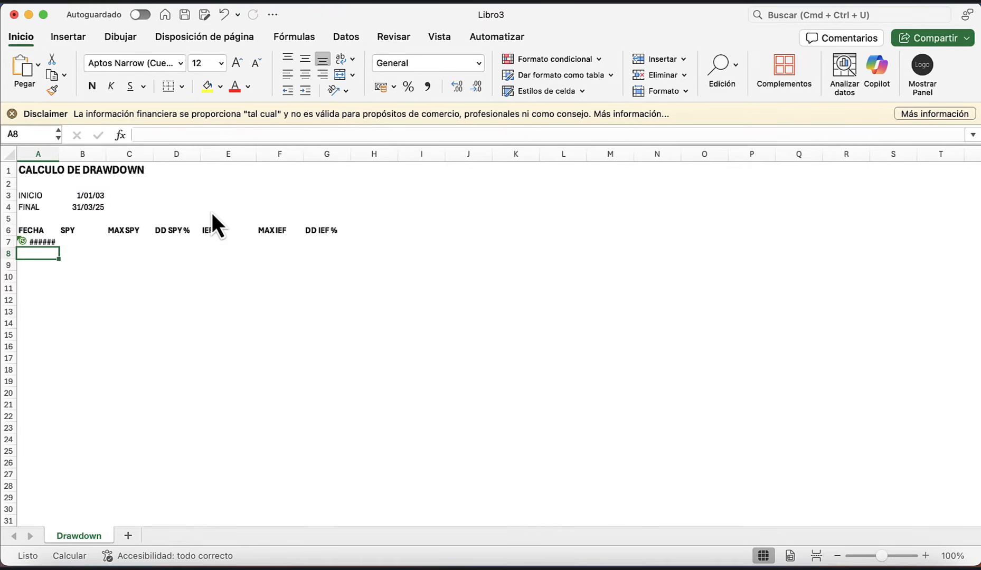
{"action": "key", "text": "Up"}
{"action": "key", "text": "Right"}
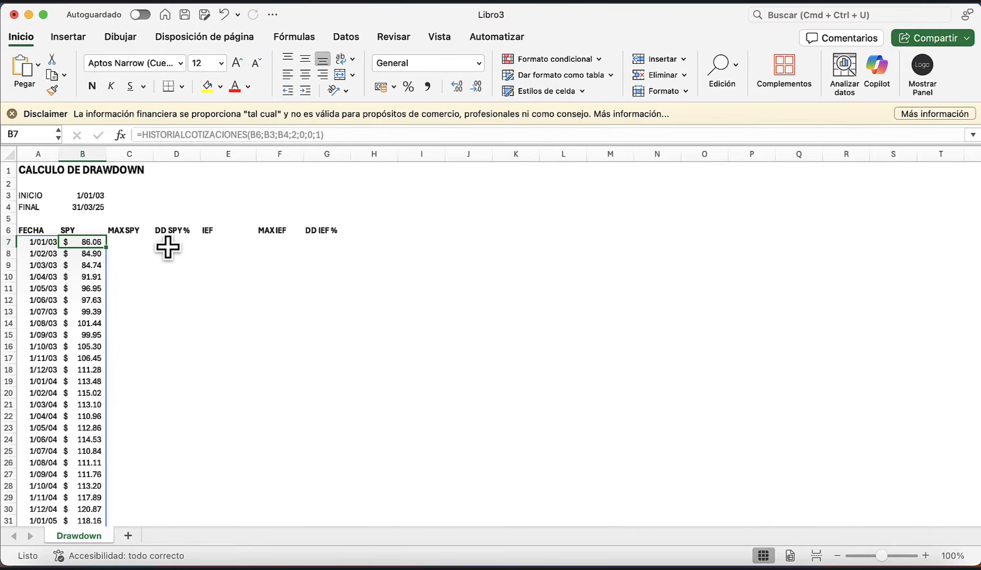
- In E7, start a HISTORIALCOTIZACIONES formula with the IEF ticker in E6, start date B3 and end date B4
{"action": "left_click", "coordinate": [228, 298]}
{"action": "left_click", "coordinate": [227, 242]}
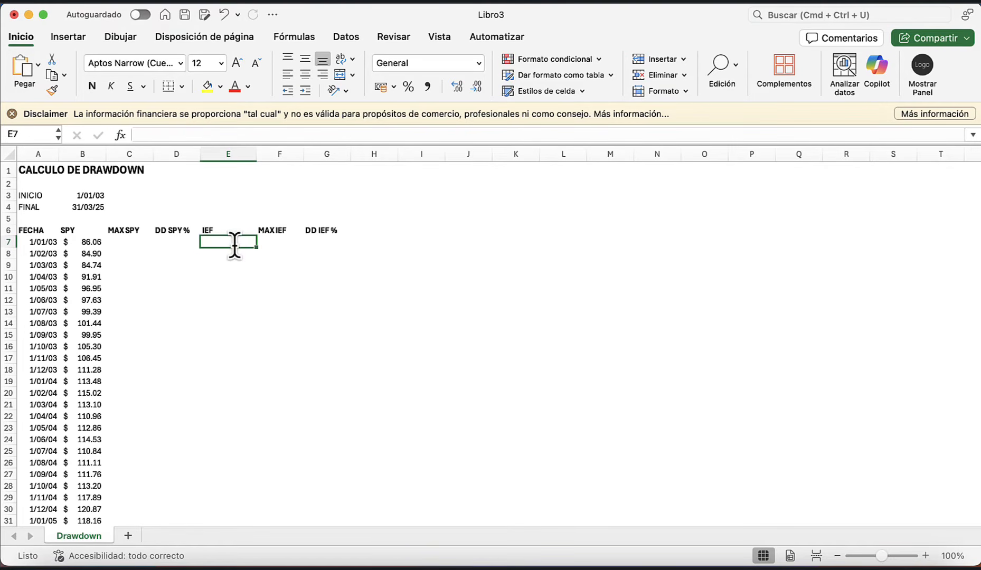
{"action": "type", "text": "=his"}
{"action": "key", "text": "Tab"}
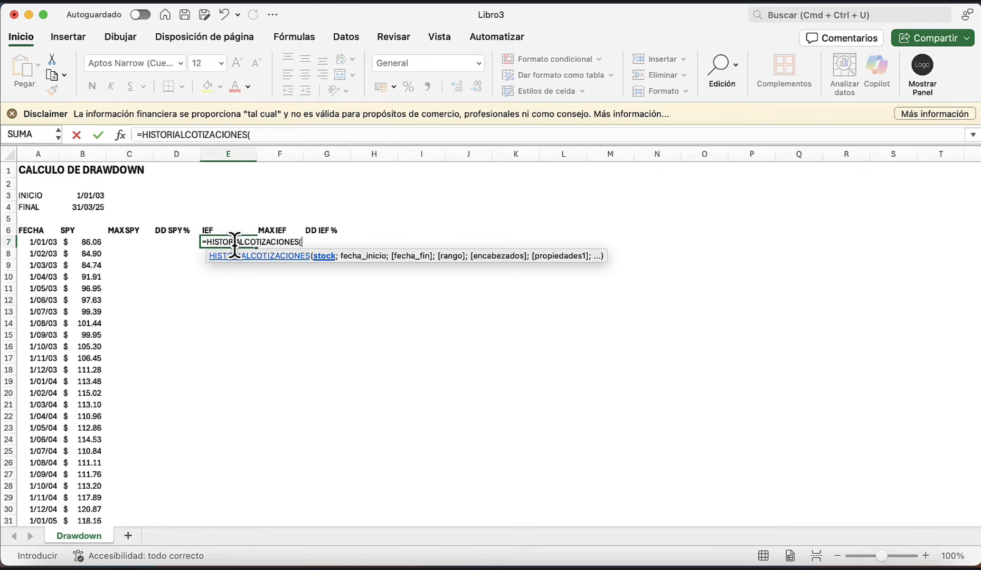
{"action": "key", "text": "Up"}
{"action": "type", "text": ";"}
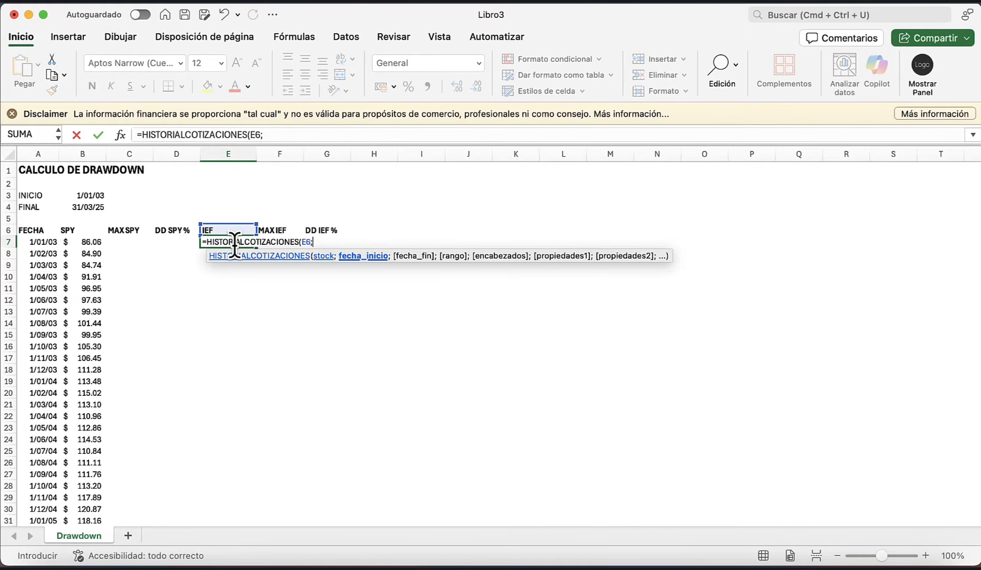
{"action": "key", "text": "Left"}
{"action": "key", "text": "Left"}
{"action": "key", "text": "Left"}
{"action": "key", "text": "Up"}
{"action": "key", "text": "Up"}
{"action": "key", "text": "Up"}
{"action": "type", "text": ";"}
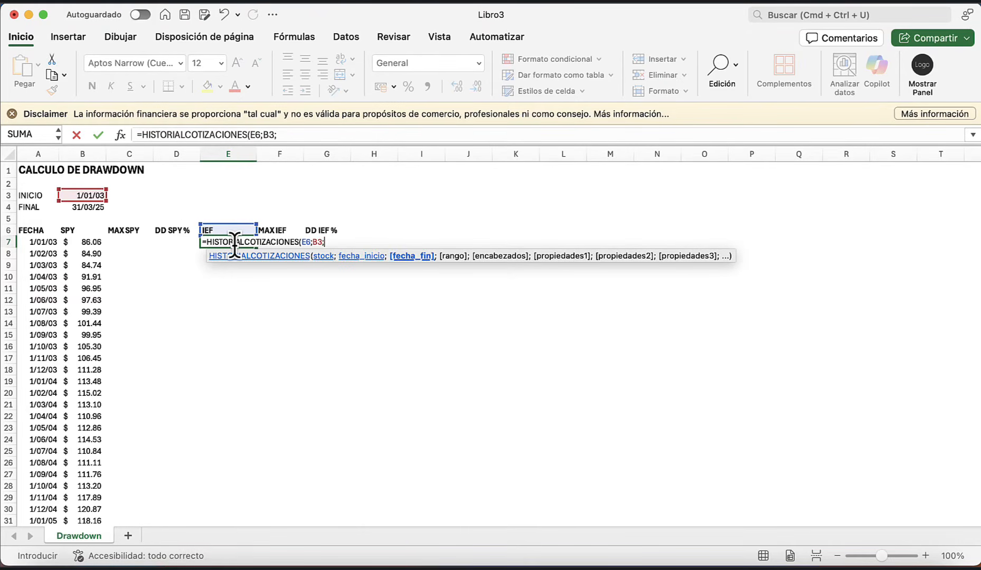
{"action": "key", "text": "Up"}
{"action": "key", "text": "Up"}
{"action": "key", "text": "Left"}
{"action": "key", "text": "Left"}
{"action": "key", "text": "Left"}
{"action": "key", "text": "Up"}
- Complete the IEF formula in E7 with monthly range (2), no header (0) and only the close property (1)
{"action": "type", "text": ";"}
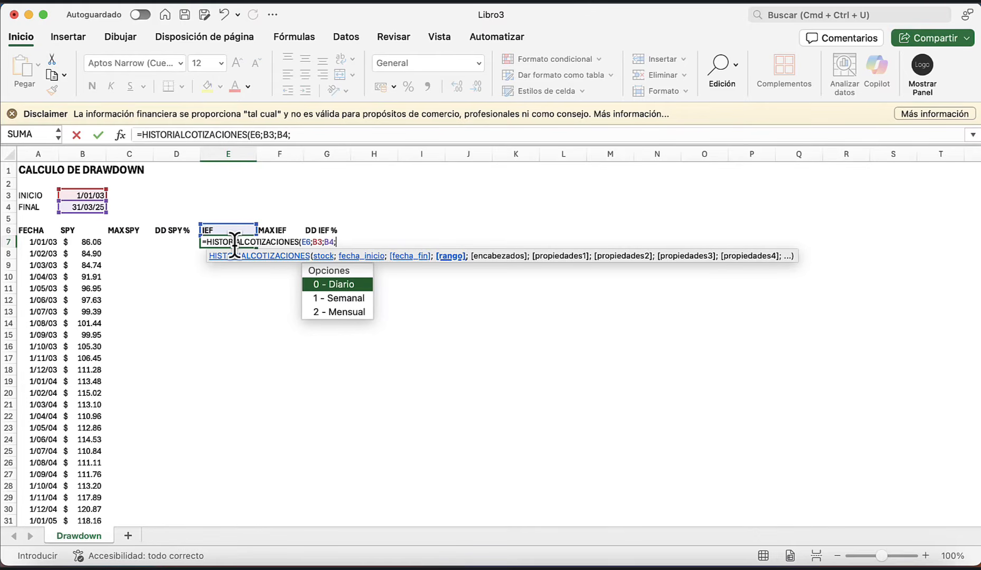
{"action": "key", "text": "Down"}
{"action": "key", "text": "Down"}
{"action": "key", "text": "Tab"}
{"action": "type", "text": ";"}
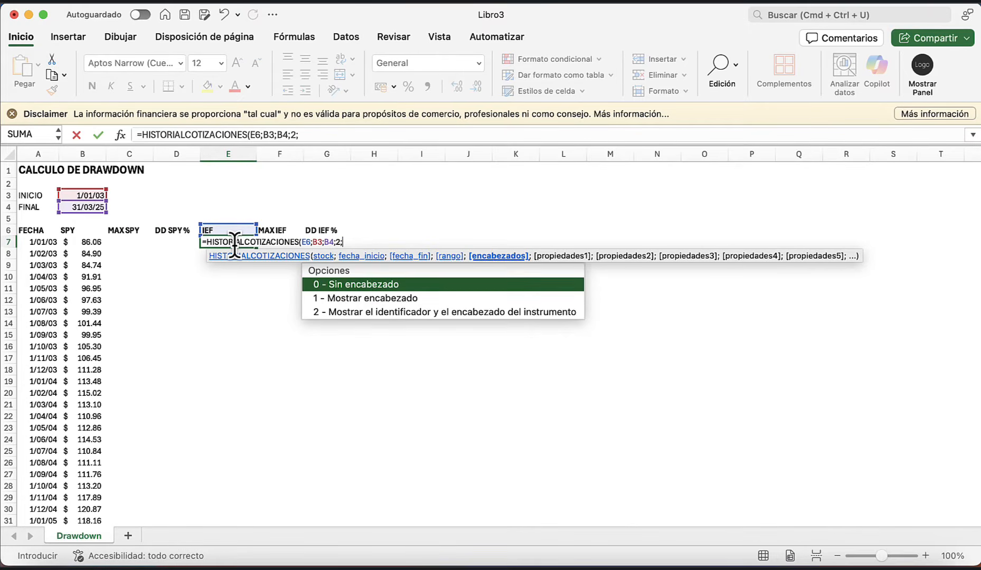
{"action": "type", "text": "0;"}
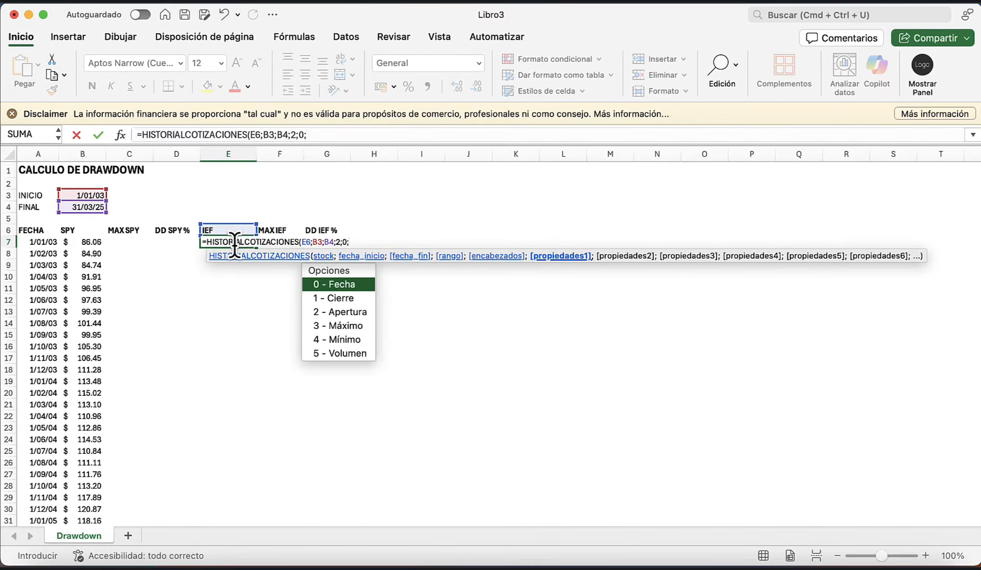
{"action": "type", "text": "1)"}
{"action": "key", "text": "Return"}
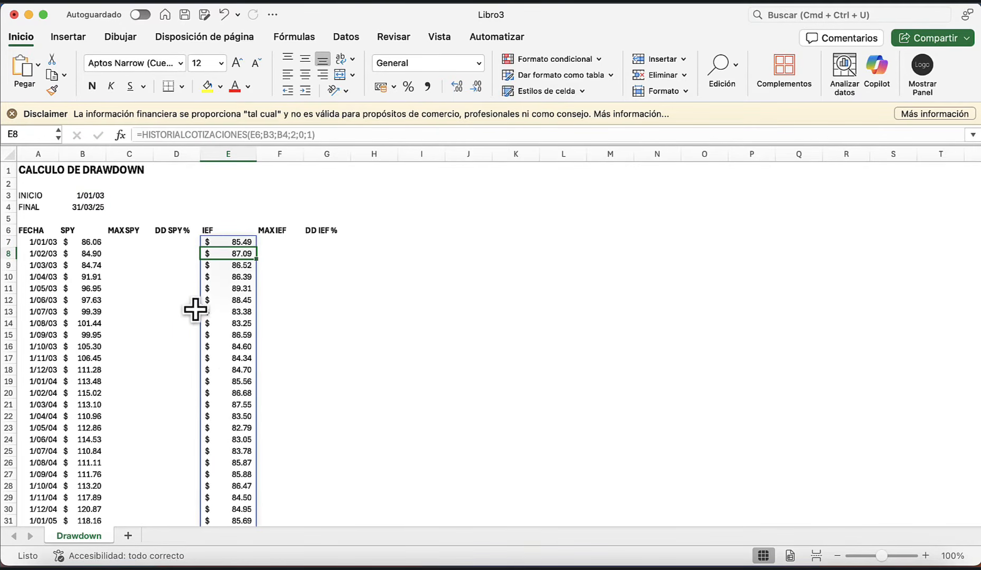
{"action": "scroll", "coordinate": [199, 312], "scroll_direction": "down", "scroll_amount": 20}
{"action": "scroll", "coordinate": [200, 313], "scroll_direction": "down", "scroll_amount": 20}
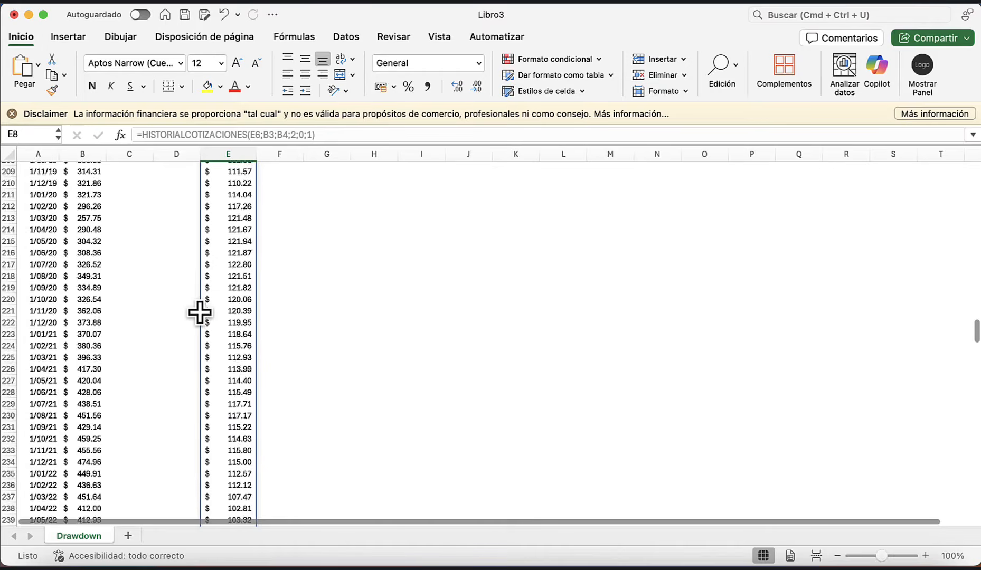
{"action": "scroll", "coordinate": [200, 313], "scroll_direction": "down", "scroll_amount": 9}
{"action": "scroll", "coordinate": [199, 313], "scroll_direction": "up", "scroll_amount": 20}
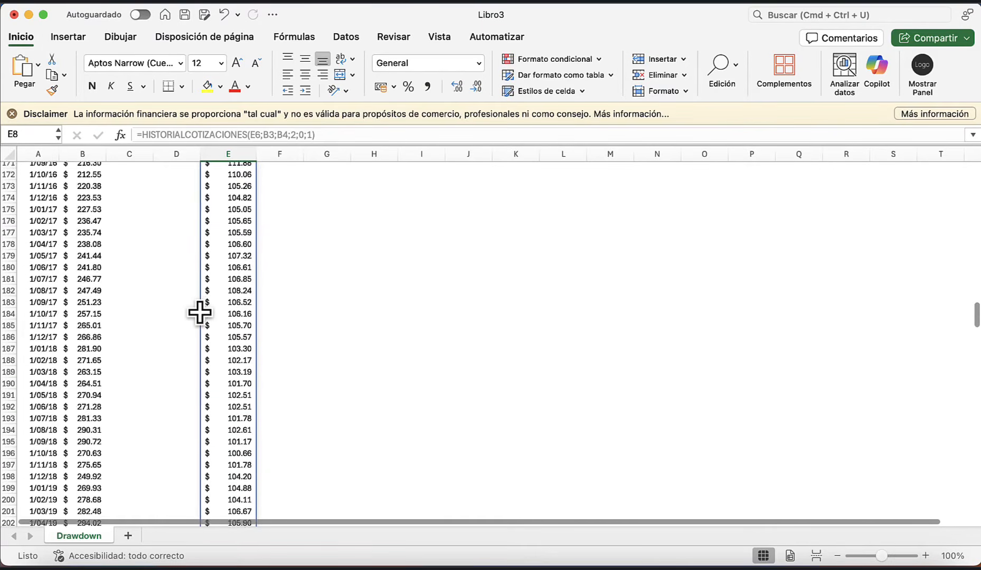
{"action": "scroll", "coordinate": [200, 312], "scroll_direction": "up", "scroll_amount": 20}
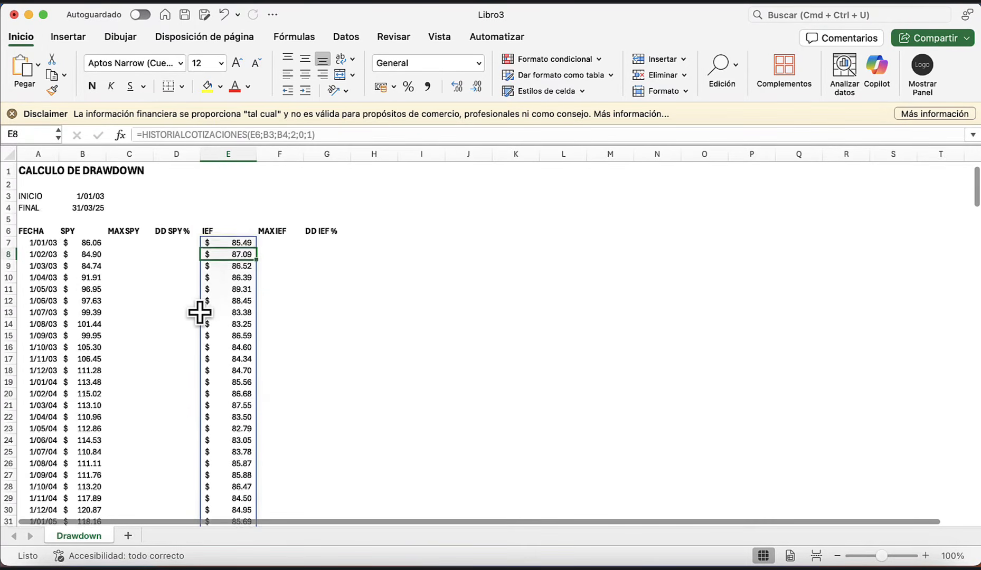
- In C7, enter =MAX($B$7:B7) for the running SPY maximum and fill it down to C12
{"action": "left_click", "coordinate": [129, 242]}
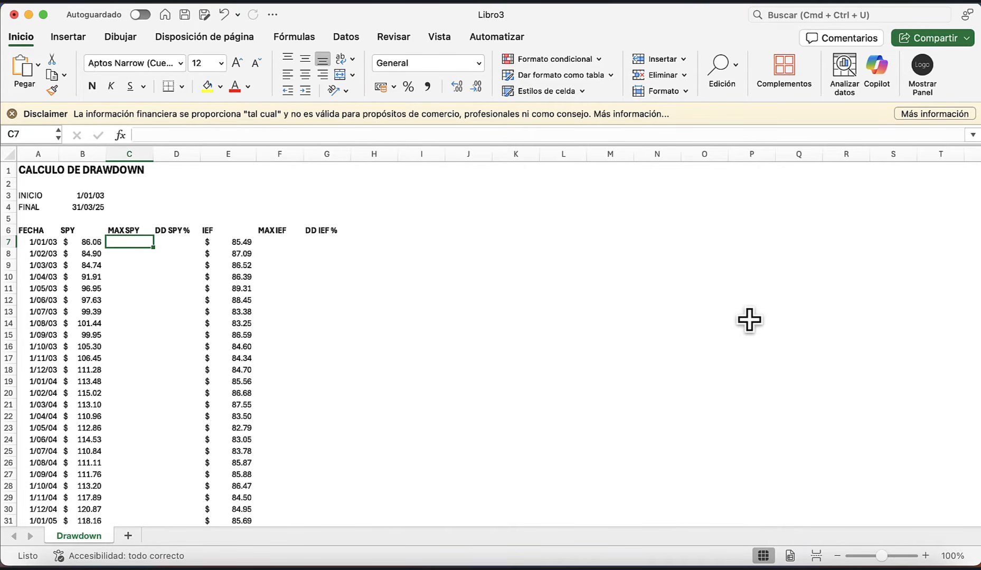
{"action": "type", "text": "=max"}
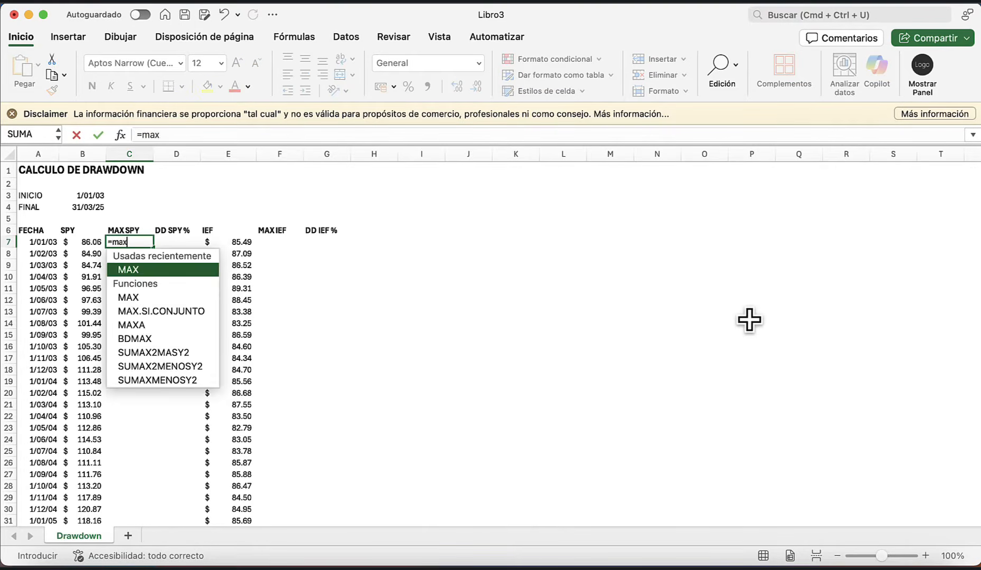
{"action": "key", "text": "Tab"}
{"action": "key", "text": "Left"}
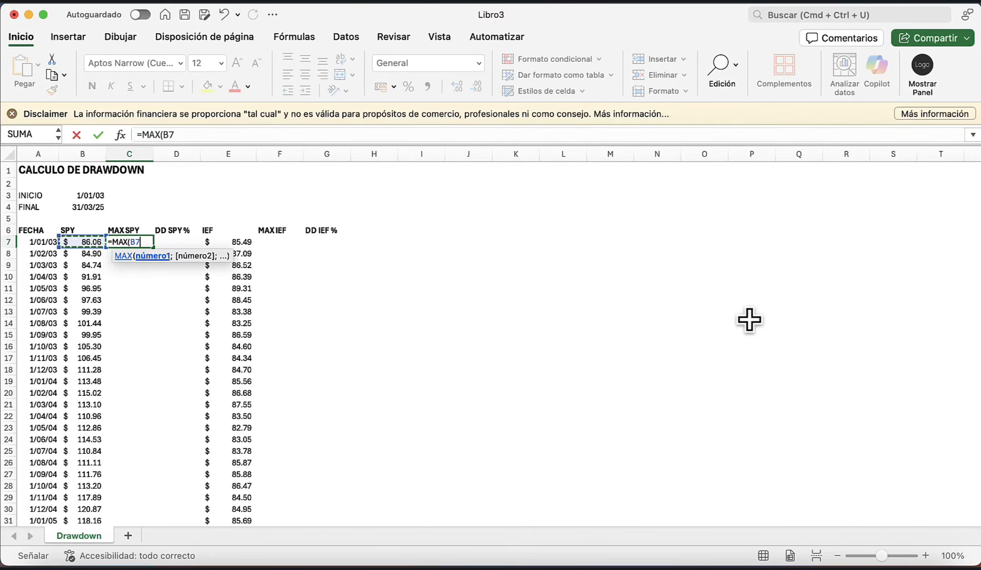
{"action": "type", "text": ":"}
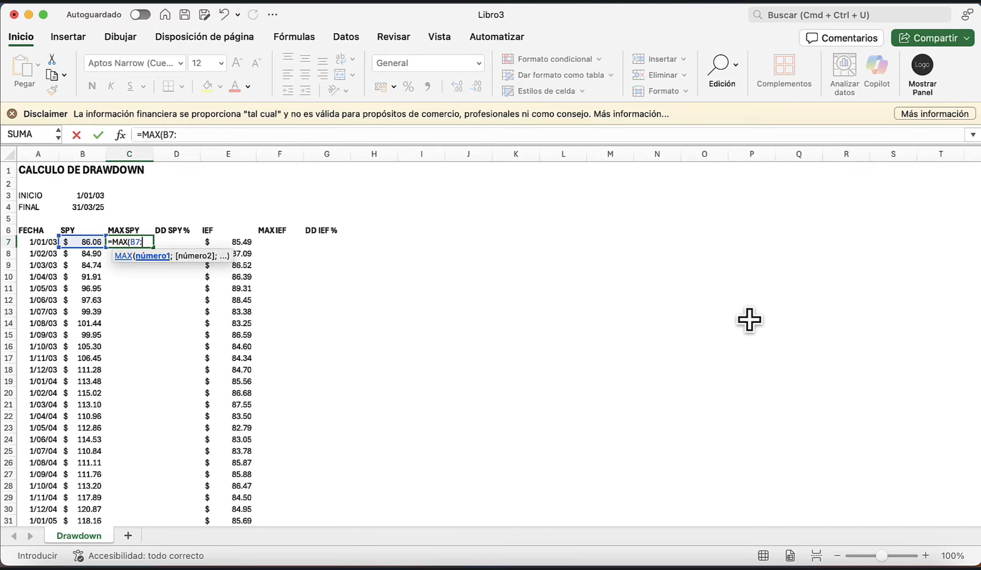
{"action": "key", "text": "Left"}
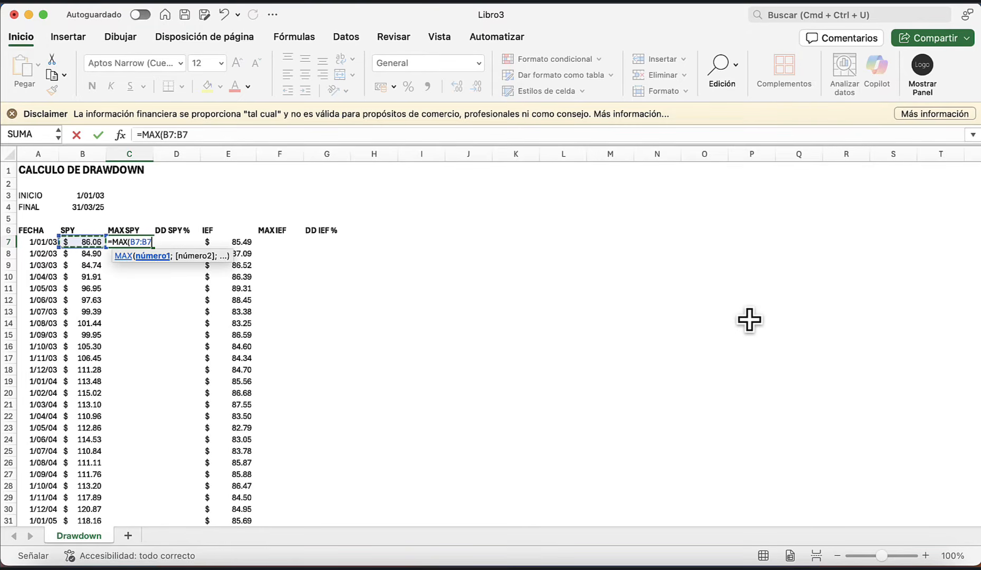
{"action": "type", "text": ")"}
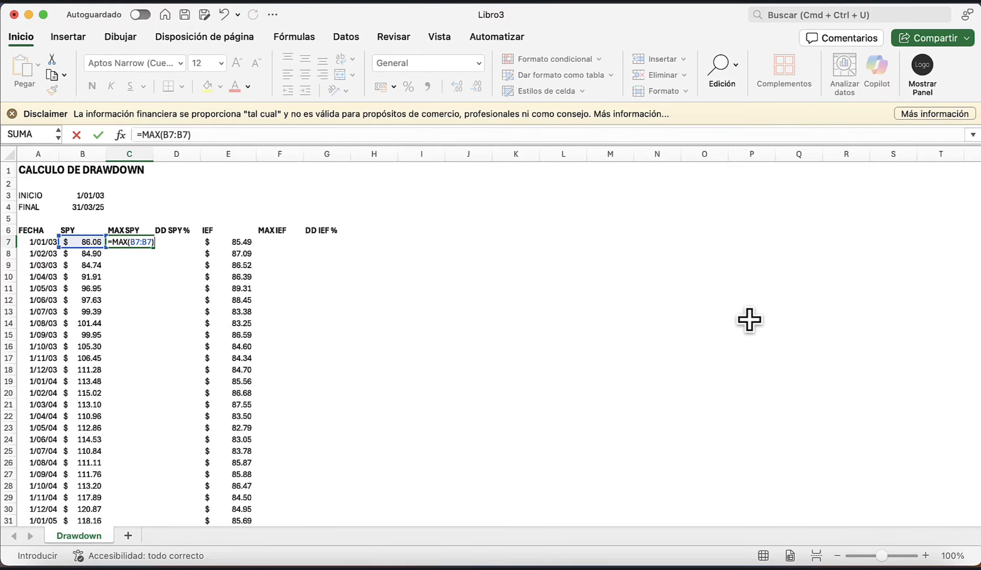
{"action": "left_click", "coordinate": [175, 135]}
{"action": "key", "text": "F4"}
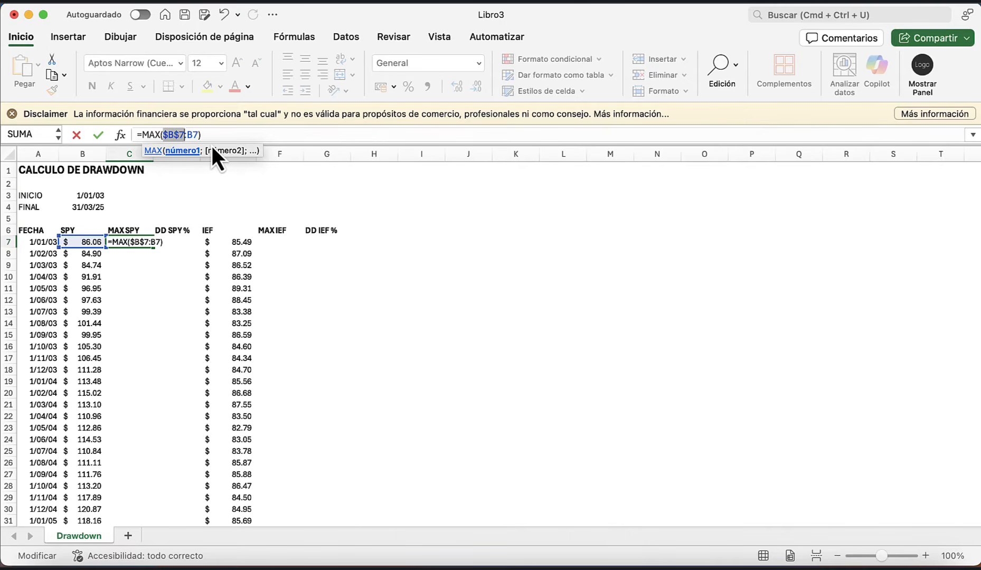
{"action": "key", "text": "Return"}
{"action": "key", "text": "Up"}
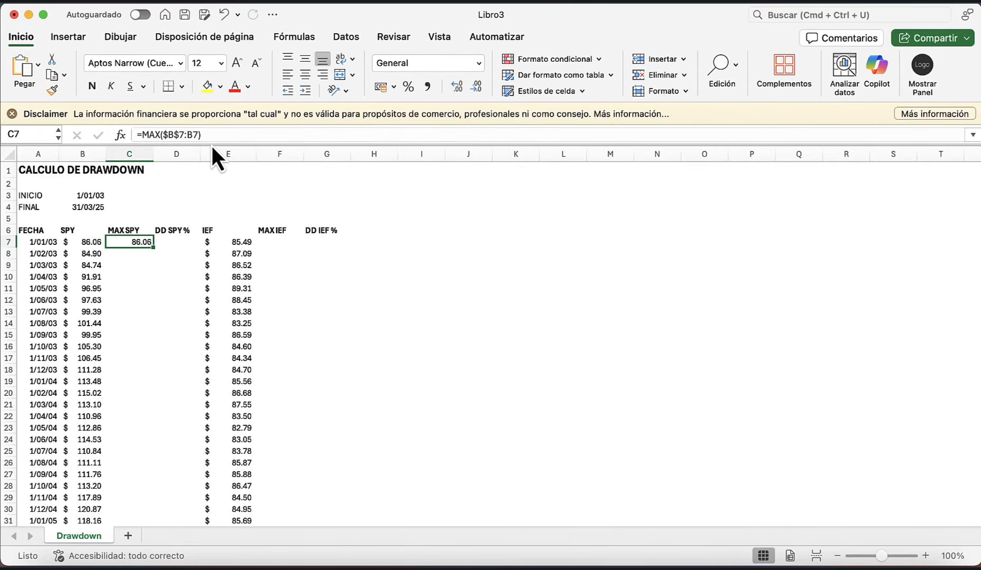
{"action": "left_click_drag", "start_coordinate": [154, 249], "coordinate": [151, 304]}
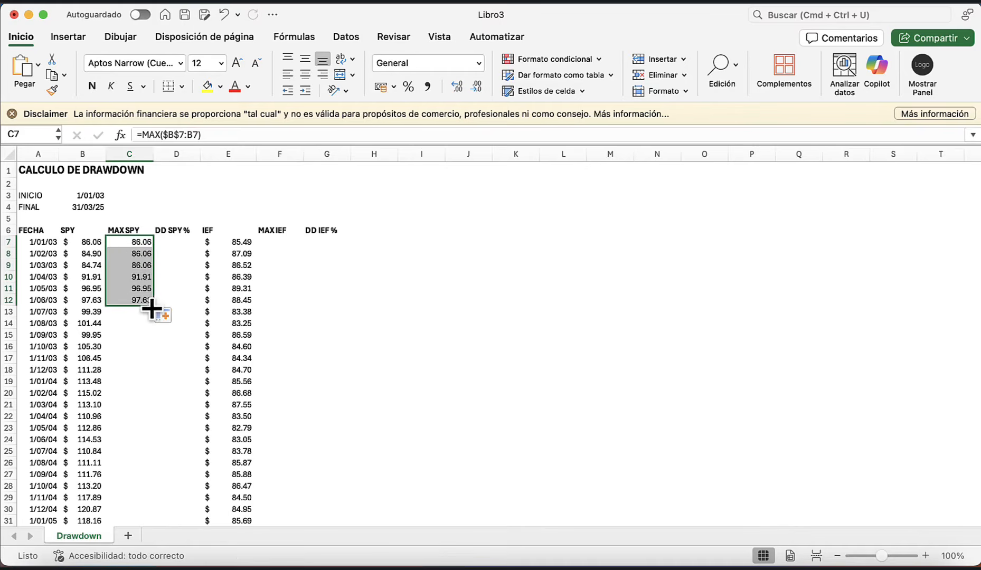
- Examine how the MAX range expands in C8 and C10 and compare the results with the SPY prices in column B
{"action": "left_click", "coordinate": [94, 242]}
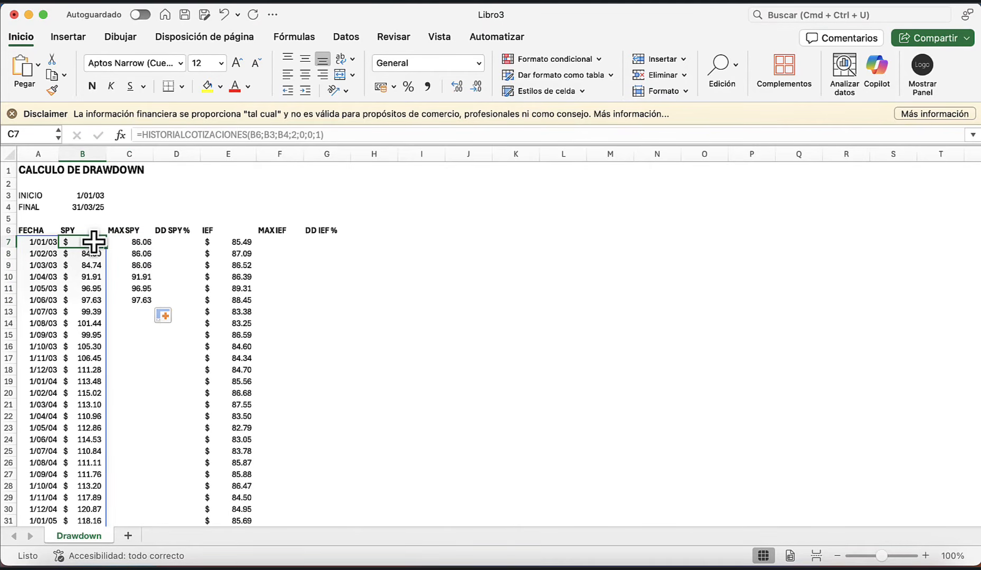
{"action": "left_click", "coordinate": [134, 243]}
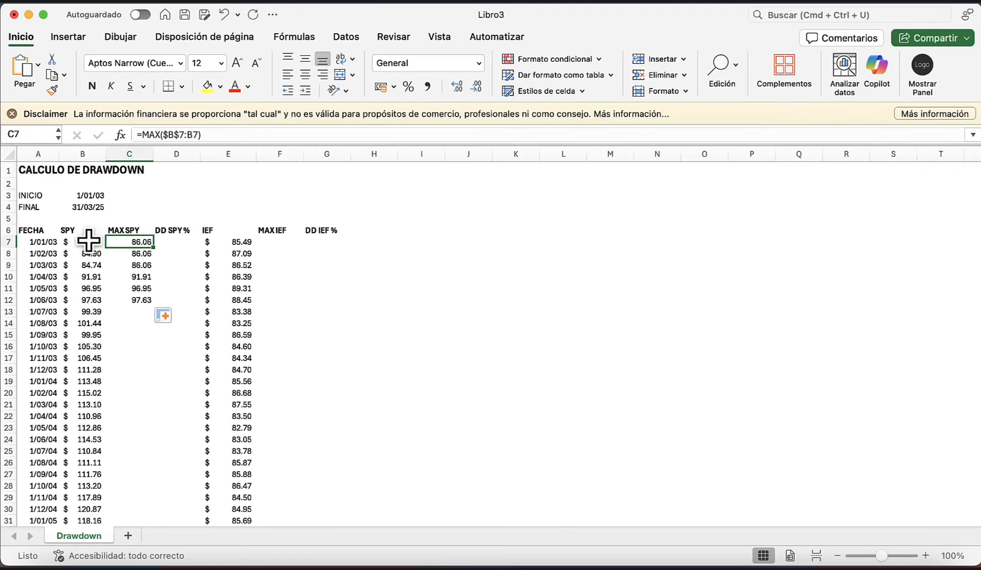
{"action": "left_click_drag", "start_coordinate": [95, 243], "coordinate": [90, 255]}
{"action": "double_click", "coordinate": [150, 253]}
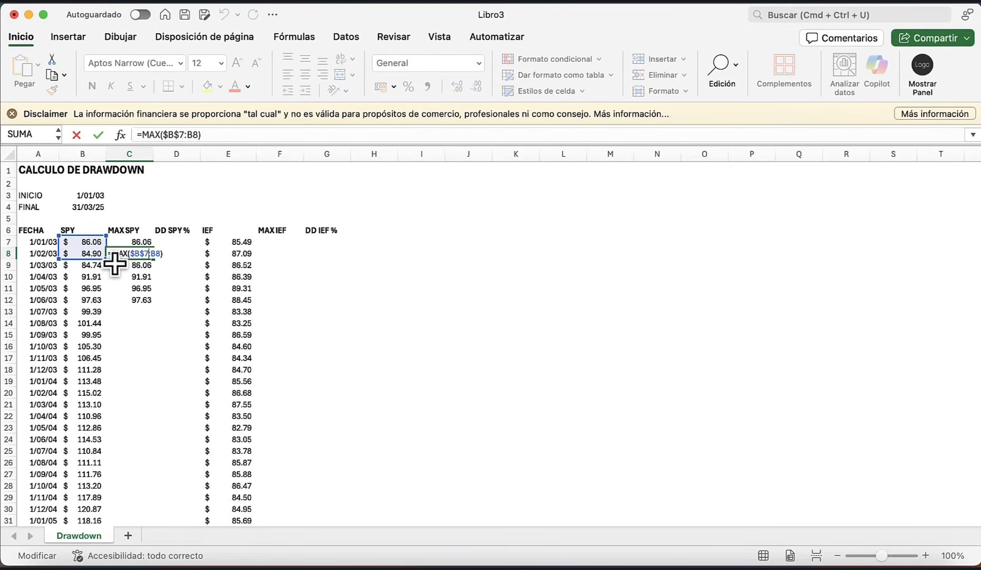
{"action": "key", "text": "Escape"}
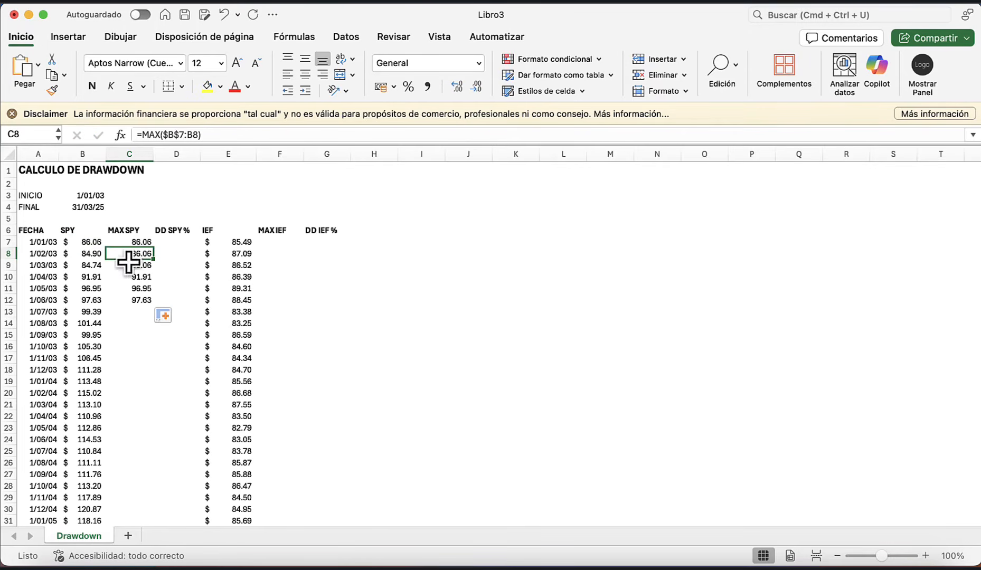
{"action": "left_click", "coordinate": [99, 243]}
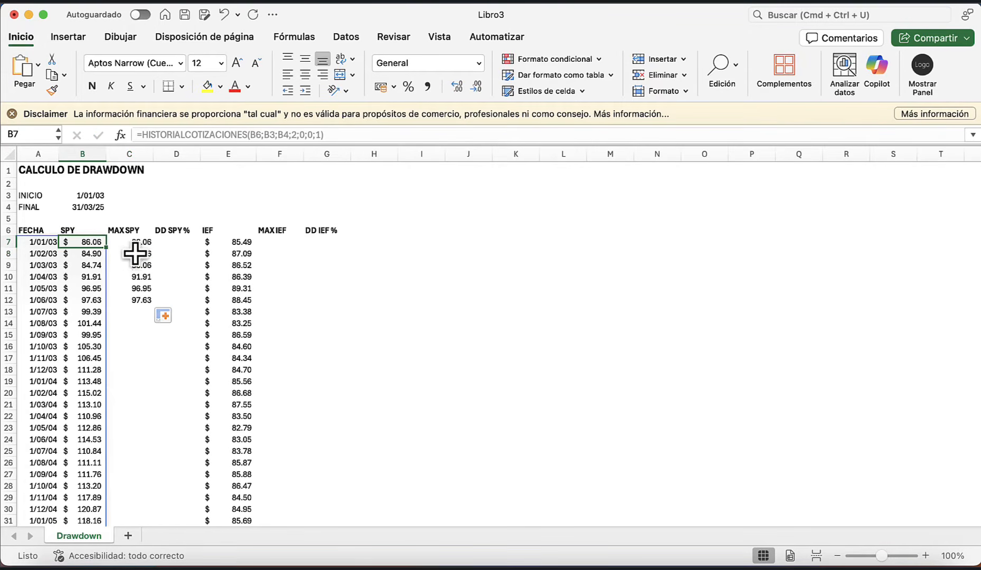
{"action": "left_click", "coordinate": [138, 277]}
{"action": "left_click_drag", "start_coordinate": [90, 243], "coordinate": [95, 277]}
{"action": "left_click_drag", "start_coordinate": [139, 243], "coordinate": [137, 267]}
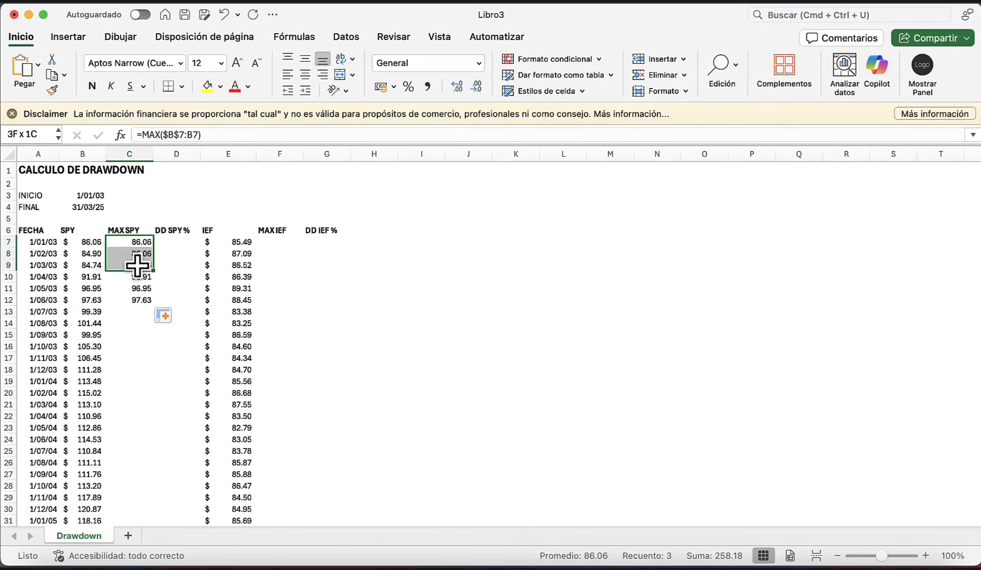
{"action": "double_click", "coordinate": [130, 277]}
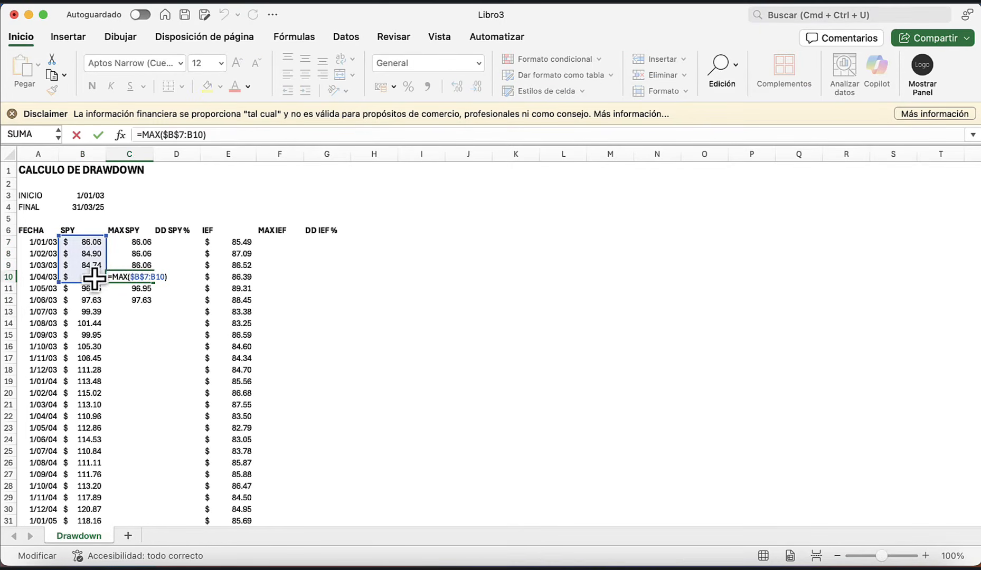
{"action": "key", "text": "Escape"}
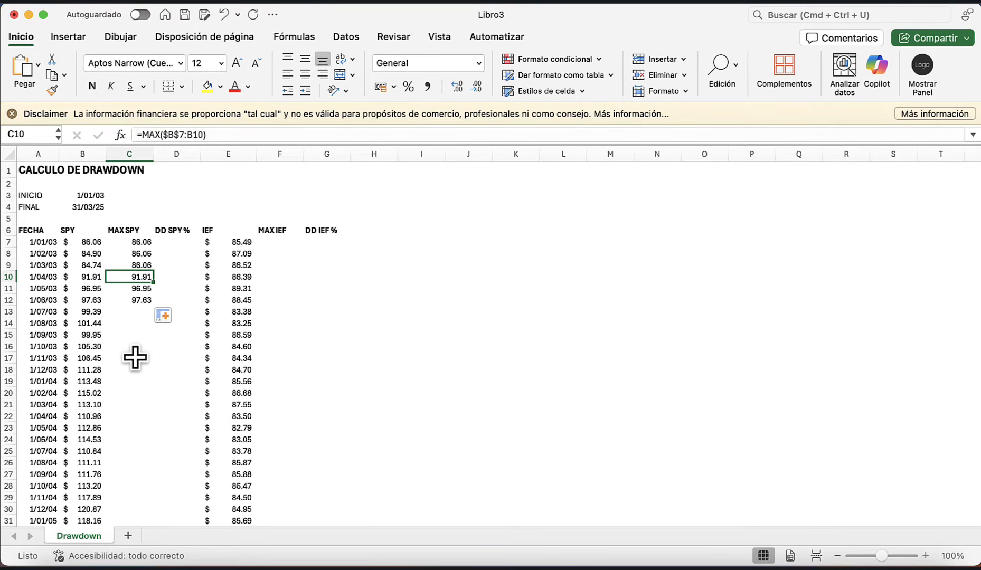
- Fill the running SPY maximum formula from C12 down through the remaining price rows
{"action": "double_click", "coordinate": [143, 300]}
{"action": "key", "text": "Escape"}
{"action": "double_click", "coordinate": [151, 306]}
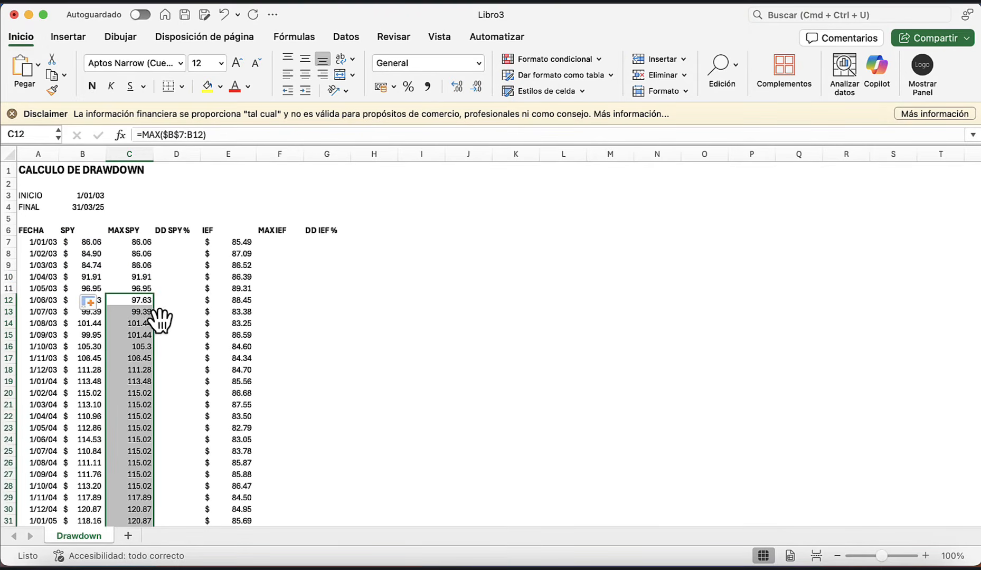
{"action": "scroll", "coordinate": [141, 355], "scroll_direction": "down", "scroll_amount": 2}
{"action": "scroll", "coordinate": [143, 359], "scroll_direction": "down", "scroll_amount": 6}
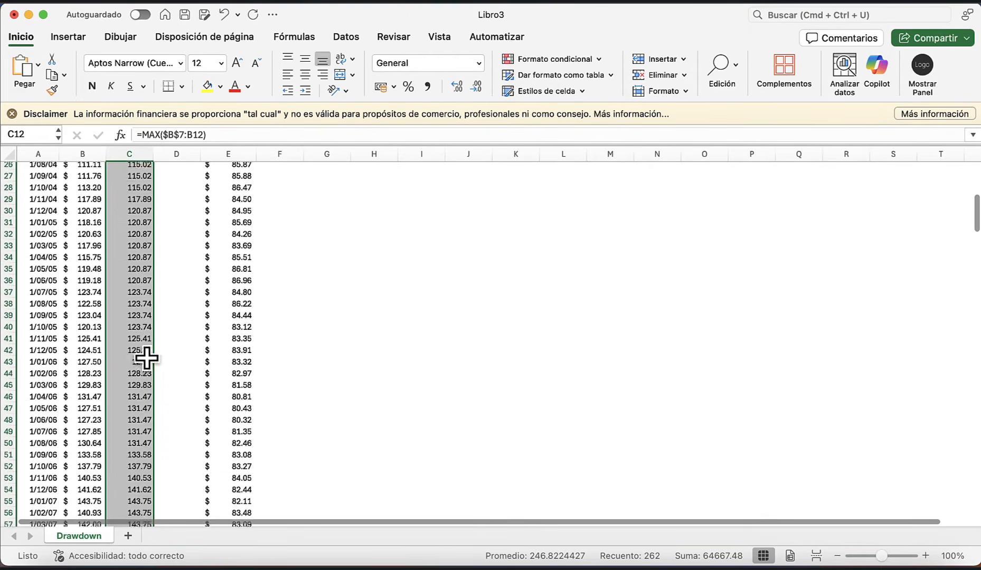
{"action": "scroll", "coordinate": [143, 354], "scroll_direction": "up", "scroll_amount": 10}
{"action": "scroll", "coordinate": [145, 323], "scroll_direction": "down", "scroll_amount": 1}
{"action": "left_click", "coordinate": [131, 256]}
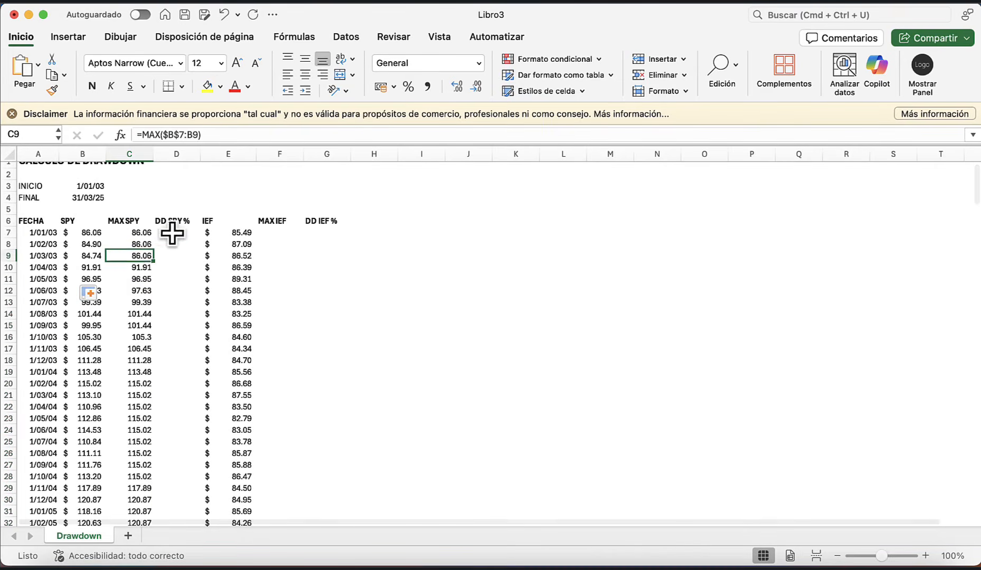
- In D7, enter =B7/C7-1 to calculate the SPY drawdown percentage
{"action": "left_click", "coordinate": [174, 232]}
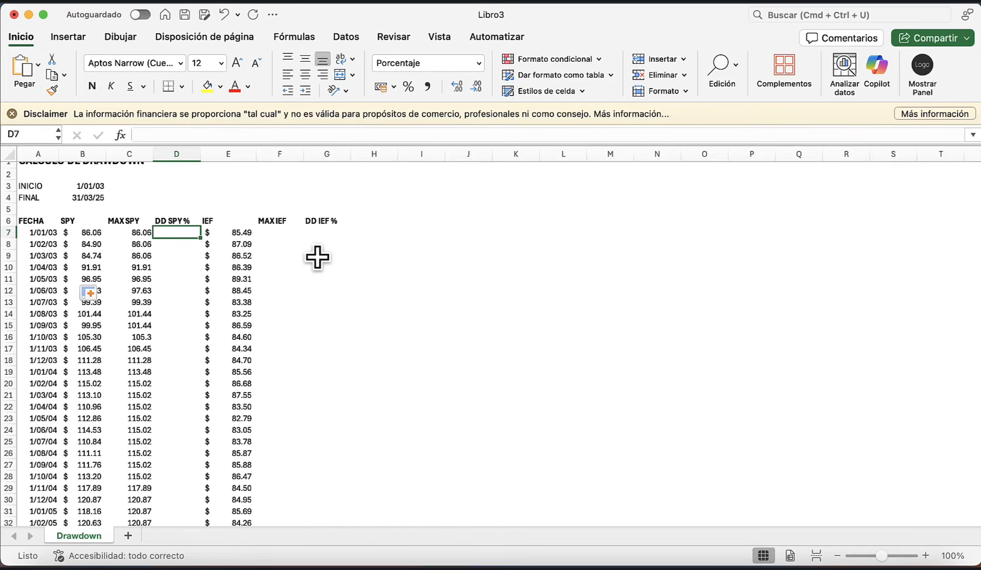
{"action": "type", "text": "="}
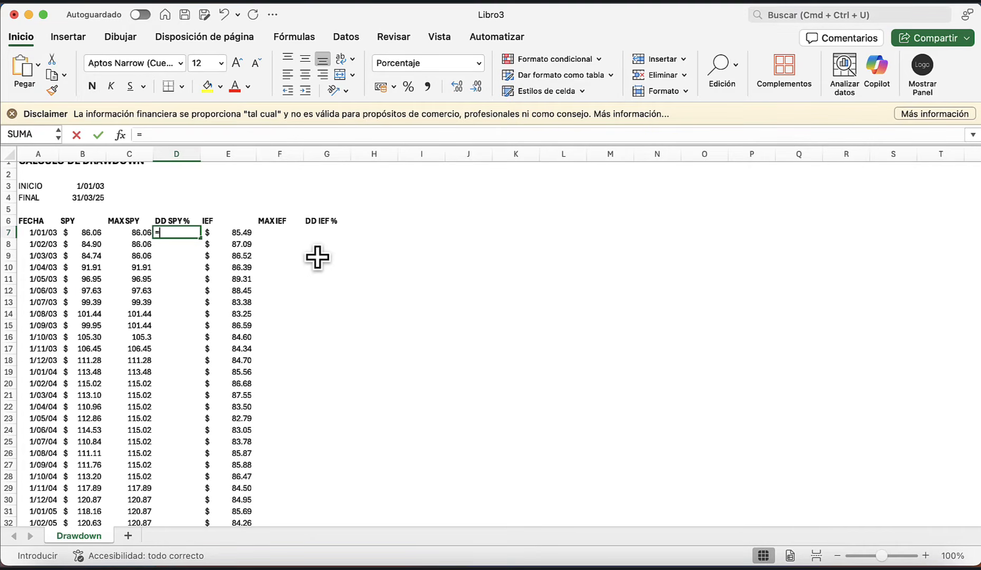
{"action": "key", "text": "Left"}
{"action": "key", "text": "Left"}
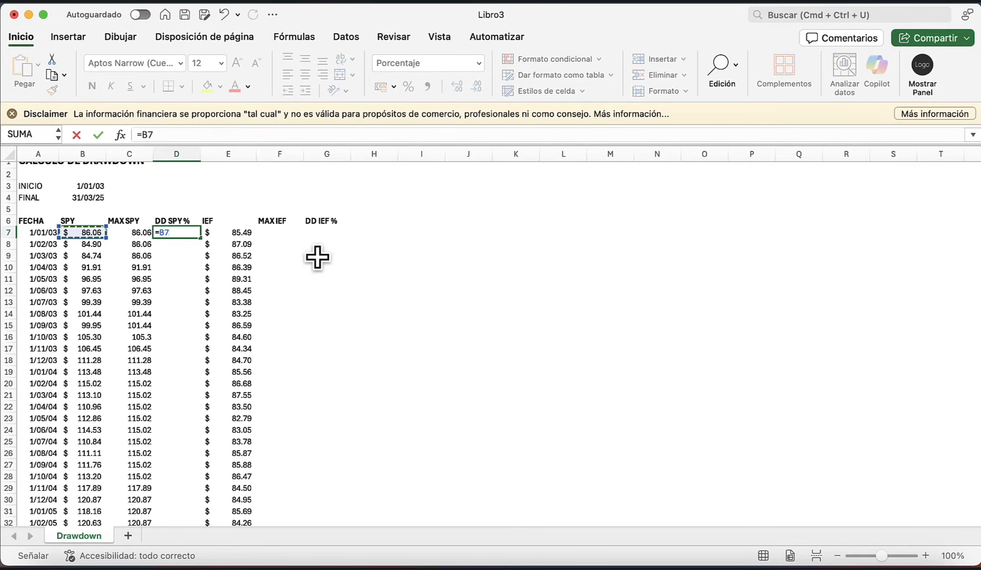
{"action": "type", "text": "/"}
{"action": "key", "text": "Right"}
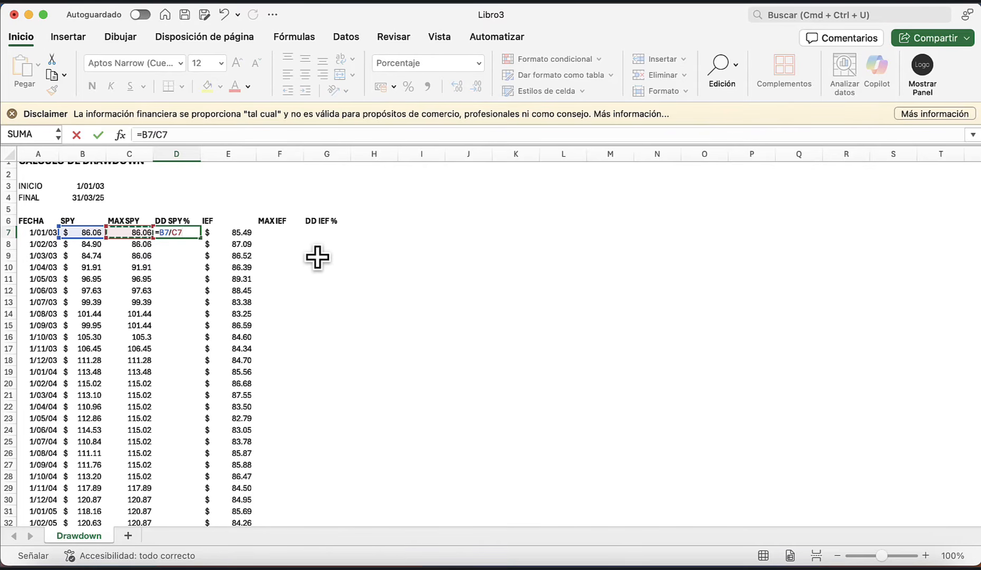
{"action": "type", "text": "-1"}
{"action": "key", "text": "Return"}
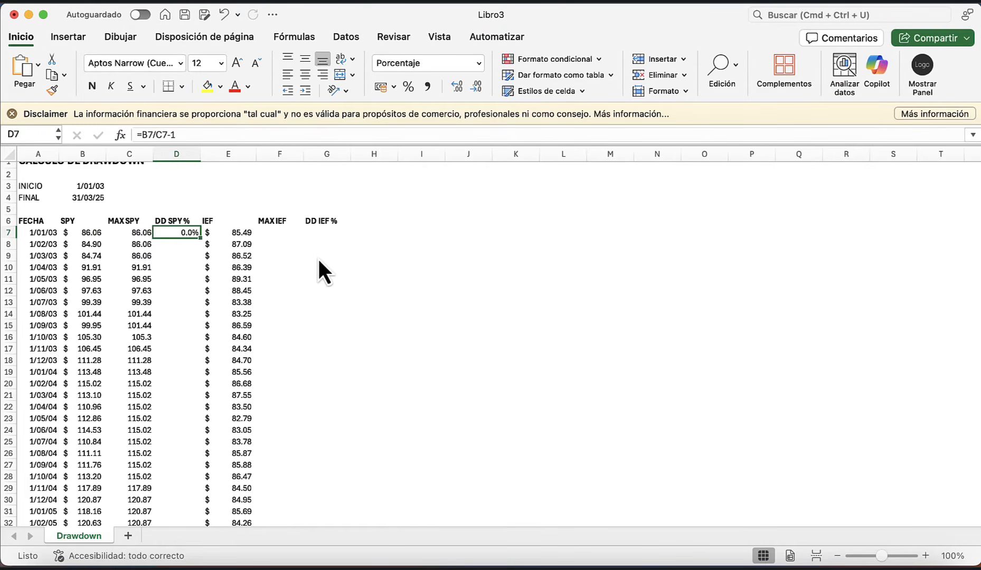
- Fill the SPY drawdown formula from D7 down the DD SPY % column and inspect the first results
{"action": "left_click", "coordinate": [97, 234]}
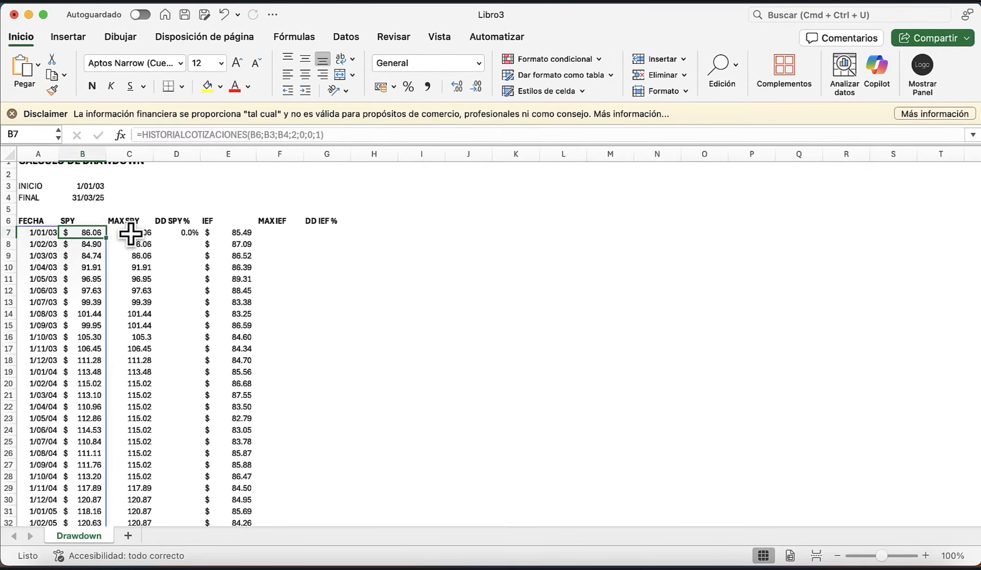
{"action": "left_click", "coordinate": [131, 235]}
{"action": "left_click", "coordinate": [177, 233]}
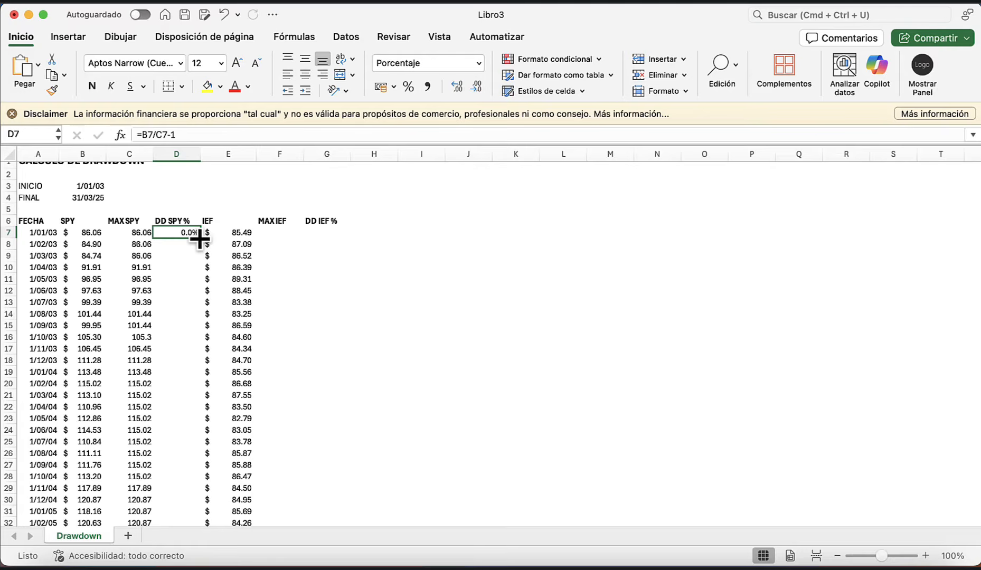
{"action": "double_click", "coordinate": [200, 239]}
{"action": "left_click_drag", "start_coordinate": [181, 244], "coordinate": [183, 255]}
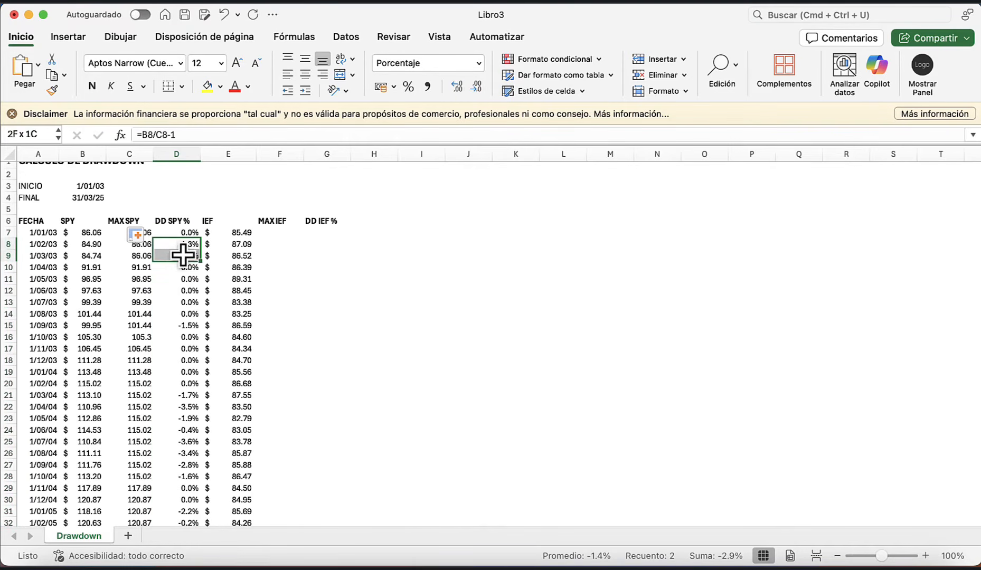
- Examine the SPY drawdown formulas and results from D9 to D15 and further down the DD SPY % column
{"action": "left_click", "coordinate": [183, 255]}
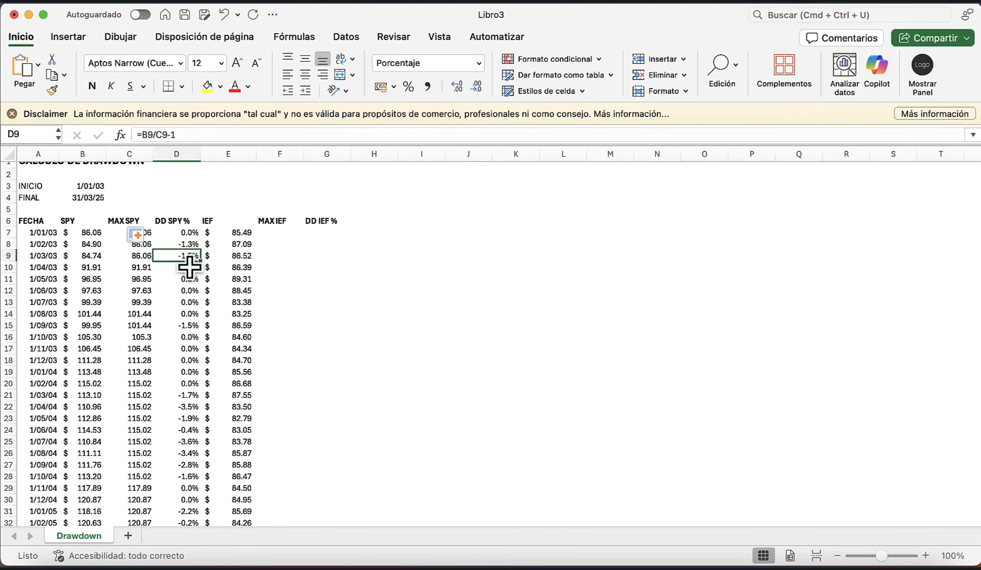
{"action": "left_click", "coordinate": [189, 268]}
{"action": "left_click", "coordinate": [190, 279]}
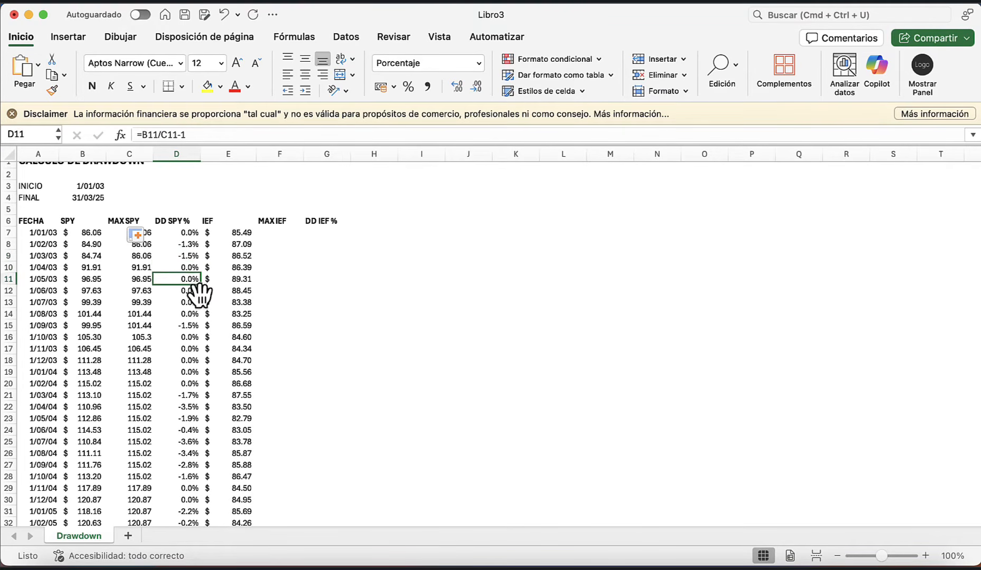
{"action": "left_click", "coordinate": [191, 290]}
{"action": "left_click", "coordinate": [186, 323]}
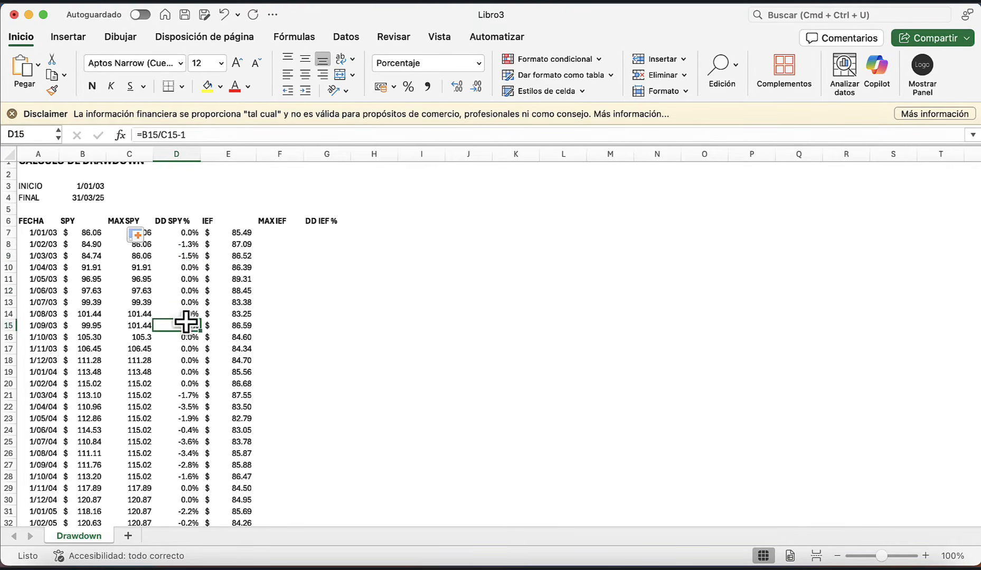
{"action": "scroll", "coordinate": [192, 348], "scroll_direction": "down", "scroll_amount": 5}
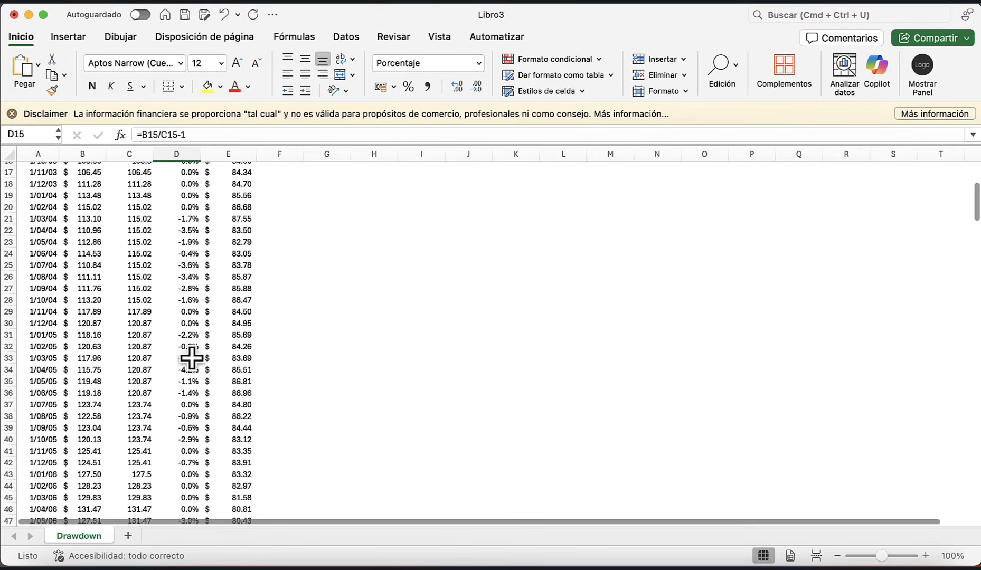
{"action": "scroll", "coordinate": [192, 359], "scroll_direction": "down", "scroll_amount": 5}
{"action": "scroll", "coordinate": [193, 355], "scroll_direction": "up", "scroll_amount": 10}
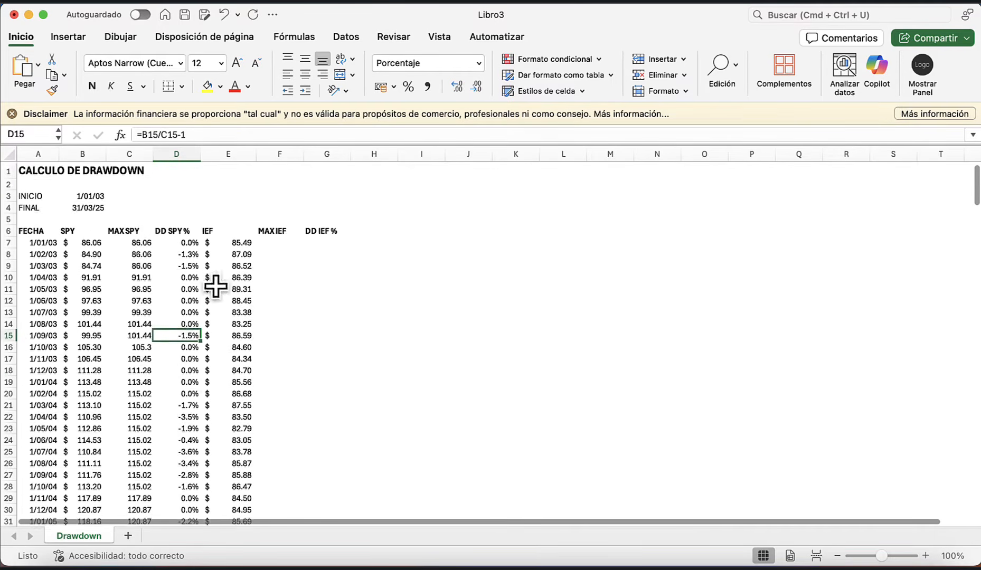
- Write the IEF maximum formula =MAX(E7:E7) in F7
{"action": "left_click", "coordinate": [271, 254]}
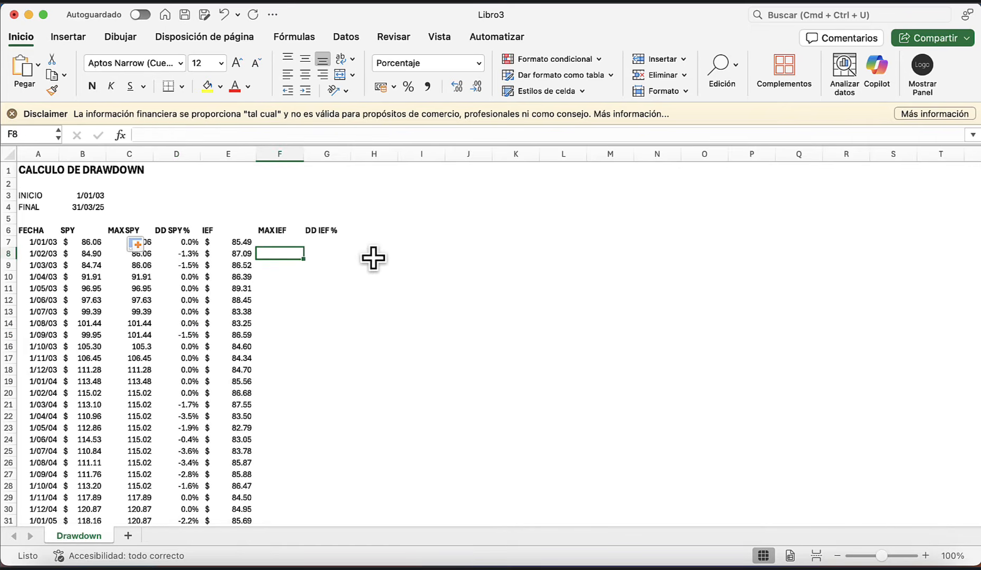
{"action": "key", "text": "Up"}
{"action": "type", "text": "=max"}
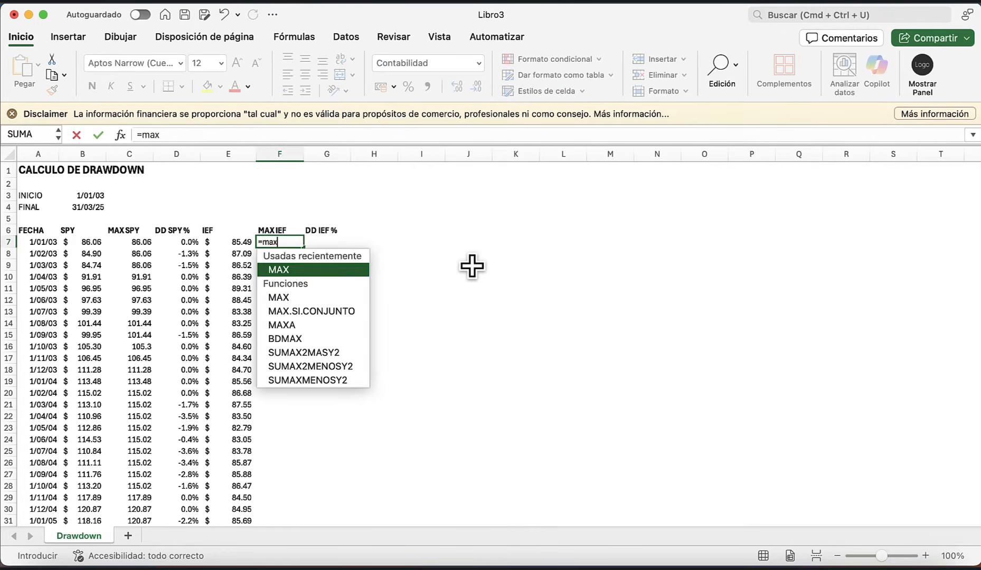
{"action": "key", "text": "Tab"}
{"action": "key", "text": "Left"}
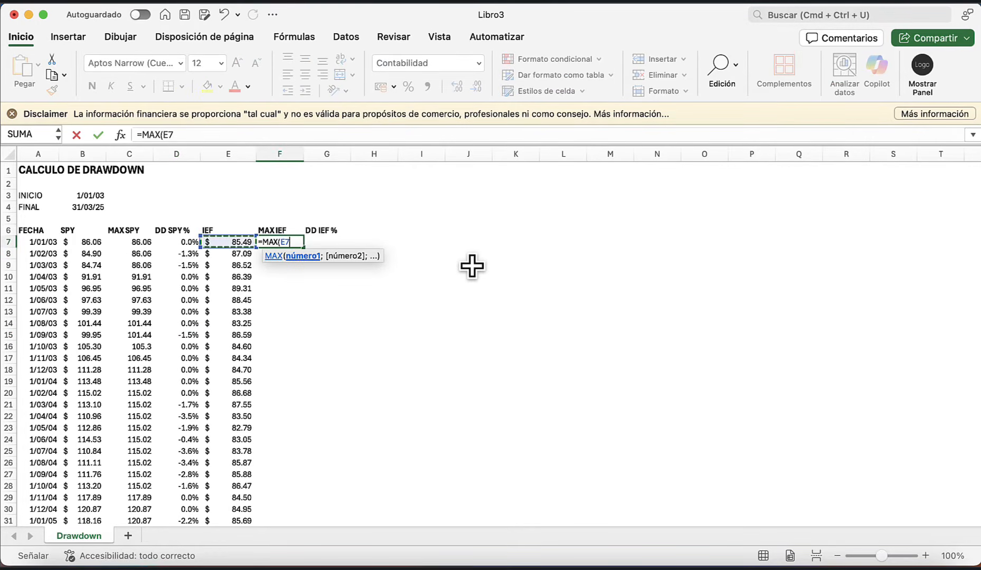
{"action": "type", "text": ":"}
{"action": "key", "text": "Left"}
{"action": "type", "text": ")"}
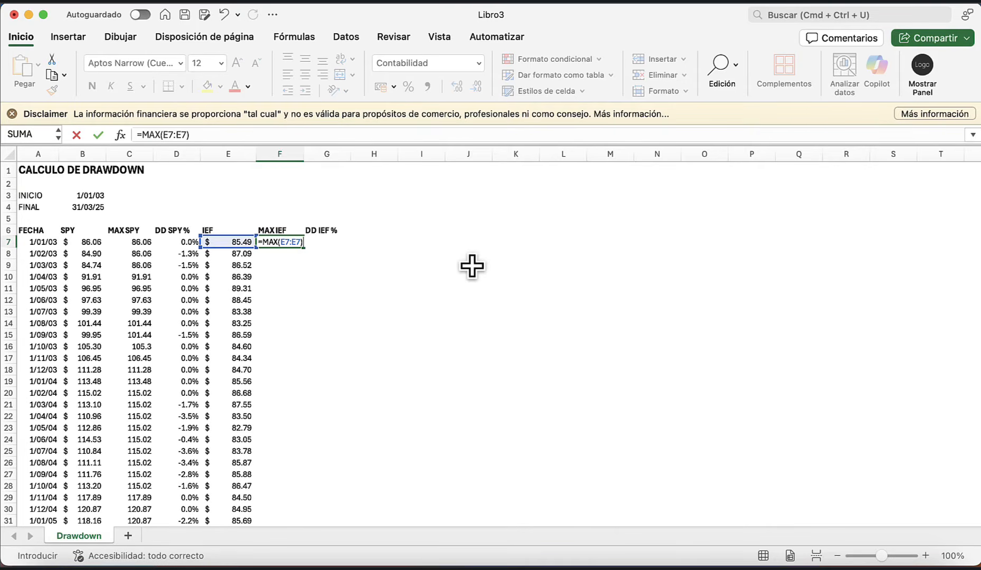
- Make the first reference absolute so F7 reads =MAX($E$7:E7), and fill the formula down the MAX IEF column
{"action": "left_click", "coordinate": [172, 135]}
{"action": "key", "text": "F4"}
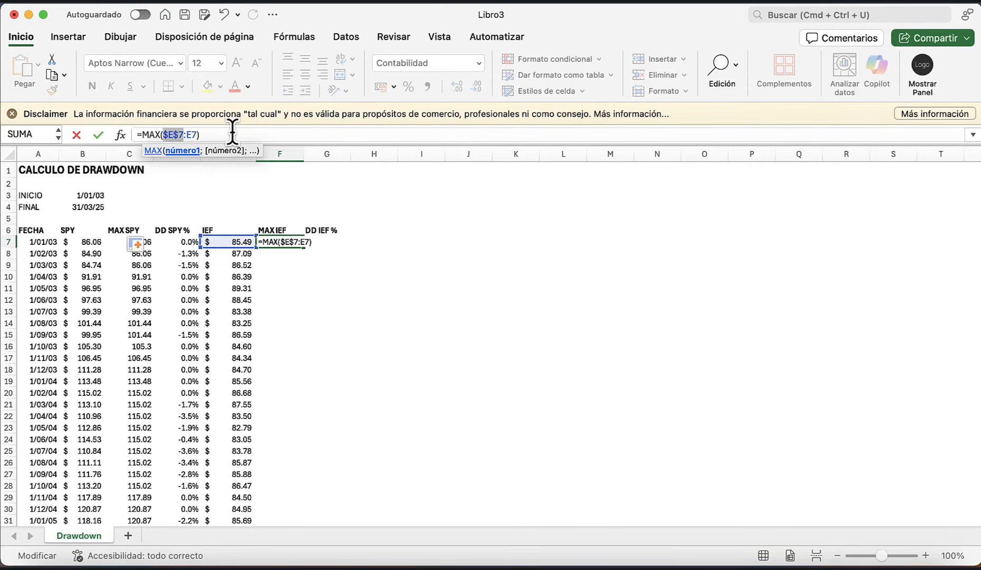
{"action": "key", "text": "Return"}
{"action": "key", "text": "Up"}
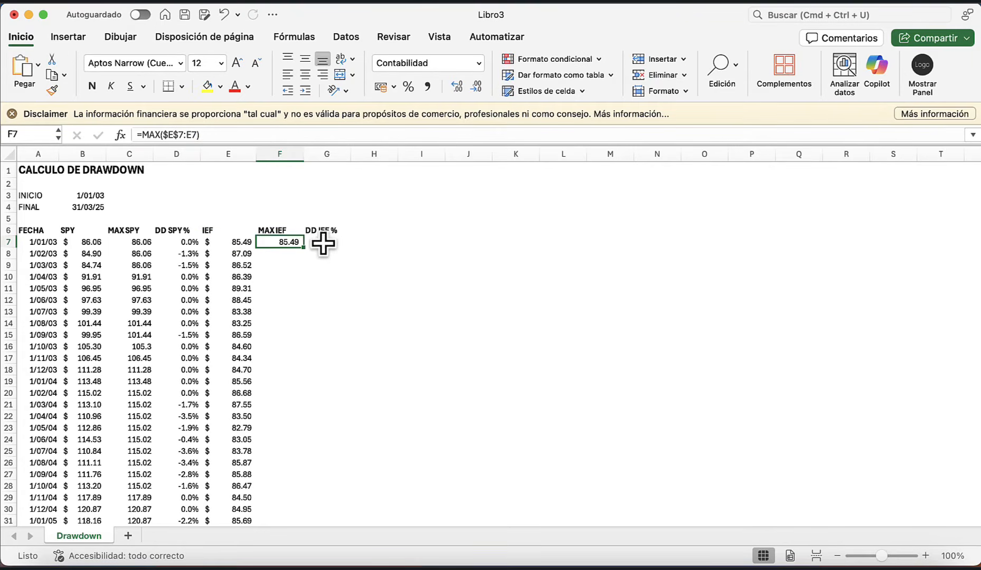
{"action": "double_click", "coordinate": [304, 247]}
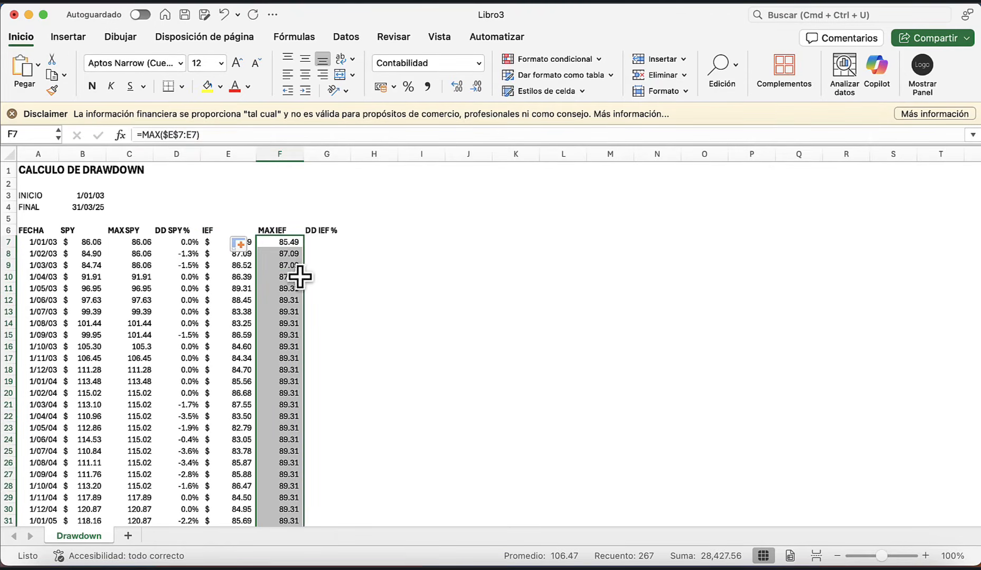
- In G7, enter =E7/F7-1 to calculate the IEF drawdown percentage
{"action": "left_click", "coordinate": [322, 244]}
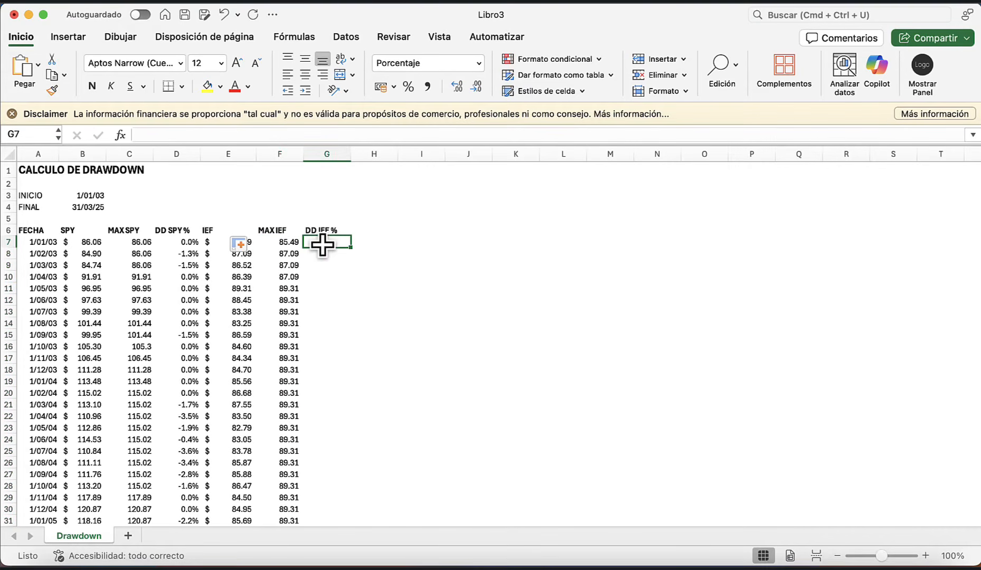
{"action": "type", "text": "="}
{"action": "key", "text": "Left"}
{"action": "key", "text": "Left"}
{"action": "type", "text": "/"}
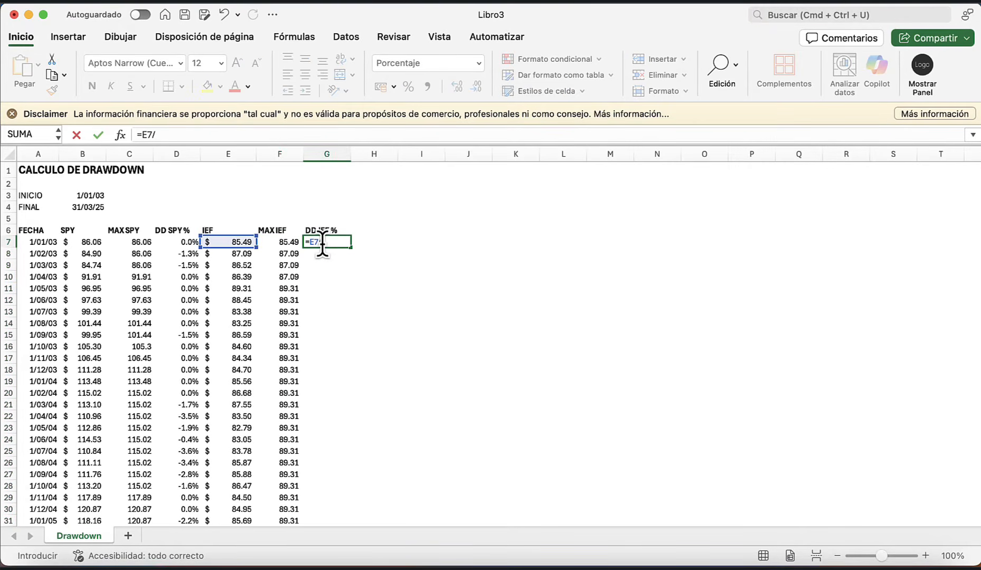
{"action": "key", "text": "Left"}
{"action": "type", "text": "-1"}
{"action": "key", "text": "Return"}
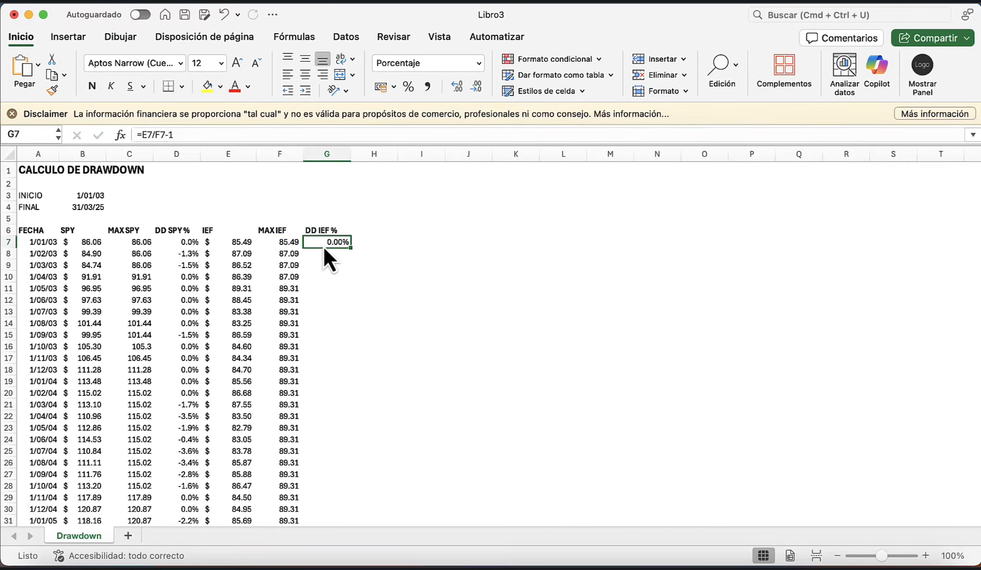
- Fill the IEF drawdown formula from G7 down the DD IEF % column and look over the results
{"action": "double_click", "coordinate": [349, 246]}
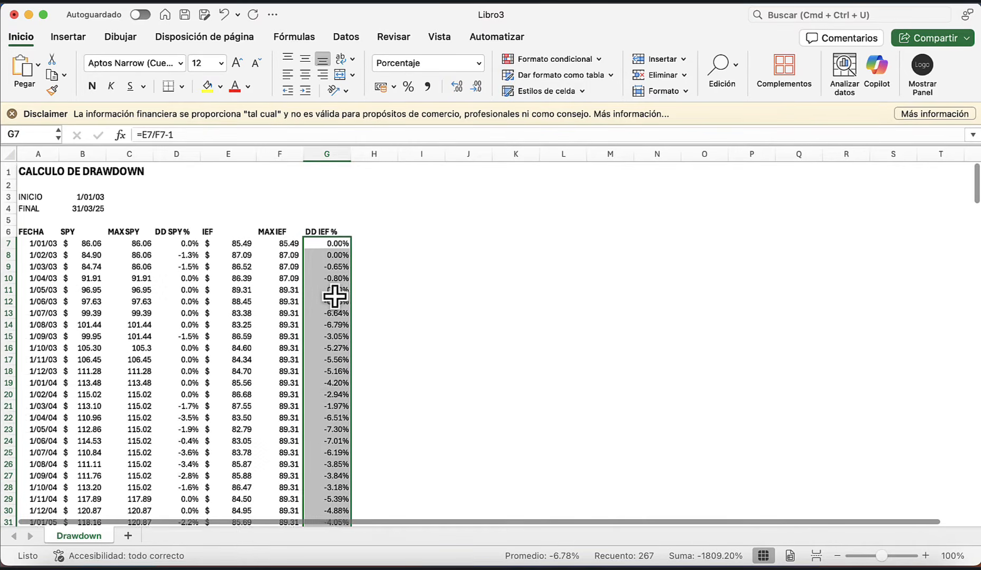
{"action": "scroll", "coordinate": [334, 297], "scroll_direction": "down", "scroll_amount": 8}
{"action": "scroll", "coordinate": [334, 297], "scroll_direction": "up", "scroll_amount": 10}
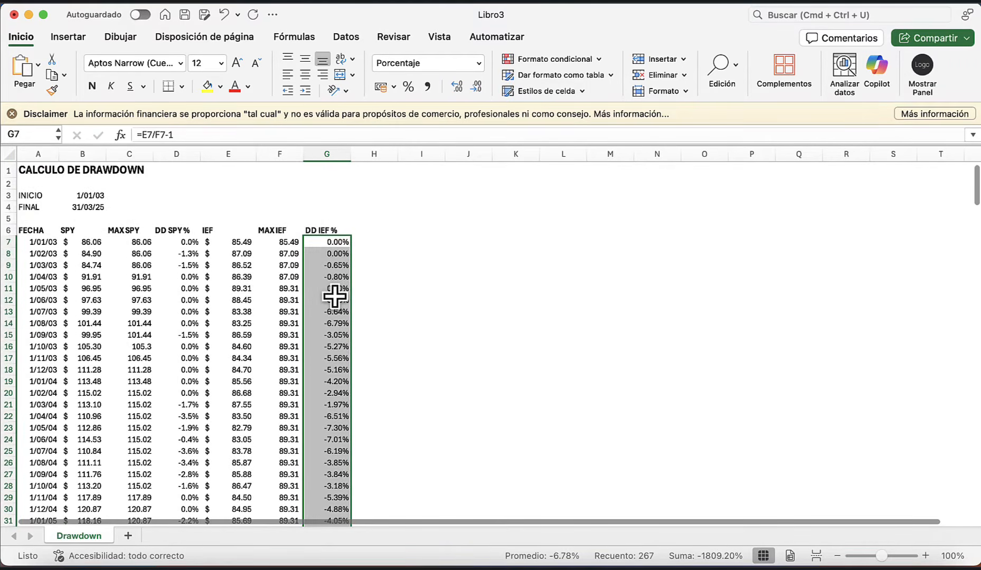
- Add the row label Max DD % in I7, beside the drawdown table
{"action": "left_click", "coordinate": [424, 228]}
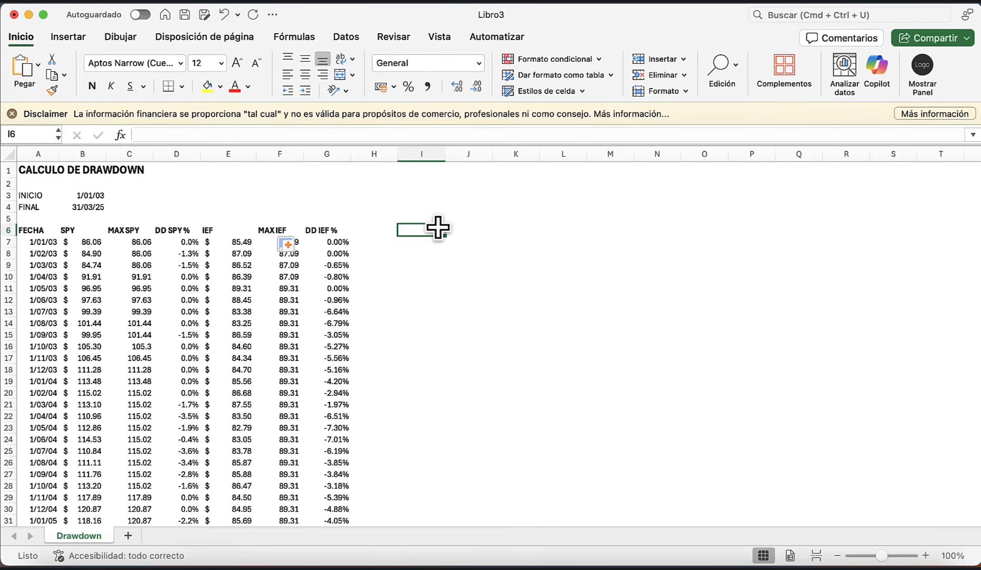
{"action": "key", "text": "Down"}
{"action": "type", "text": "m"}
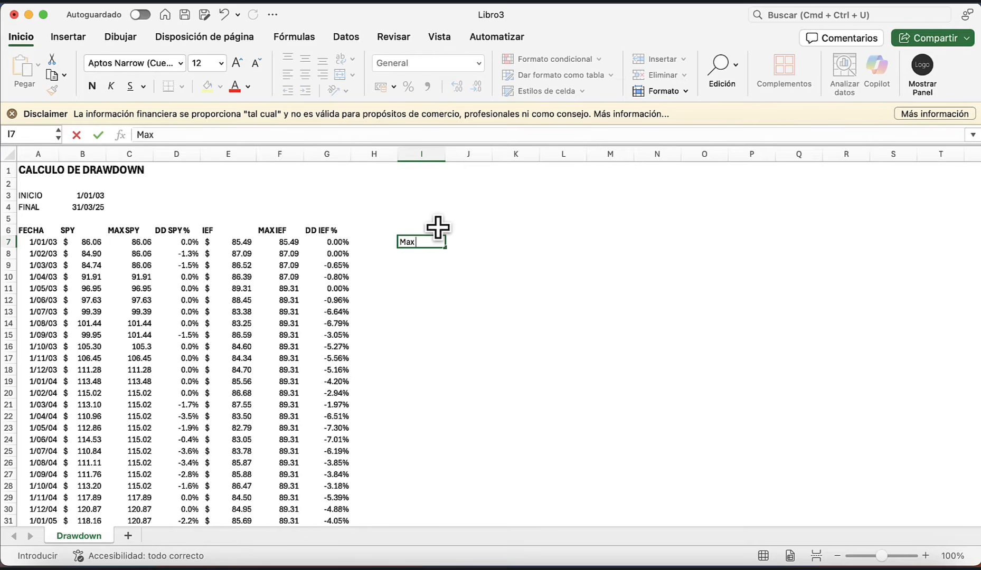
{"action": "type", "text": "ax DD %"}
{"action": "key", "text": "Return"}
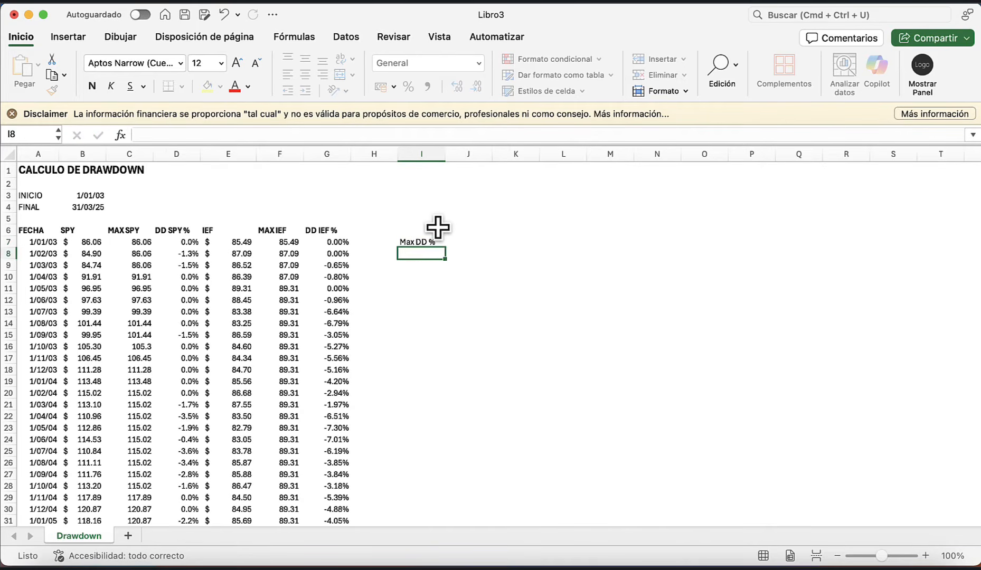
- In J6, enter =B6 to bring in the SPY header above the Max DD % row
{"action": "key", "text": "Up"}
{"action": "key", "text": "Right"}
{"action": "key", "text": "Up"}
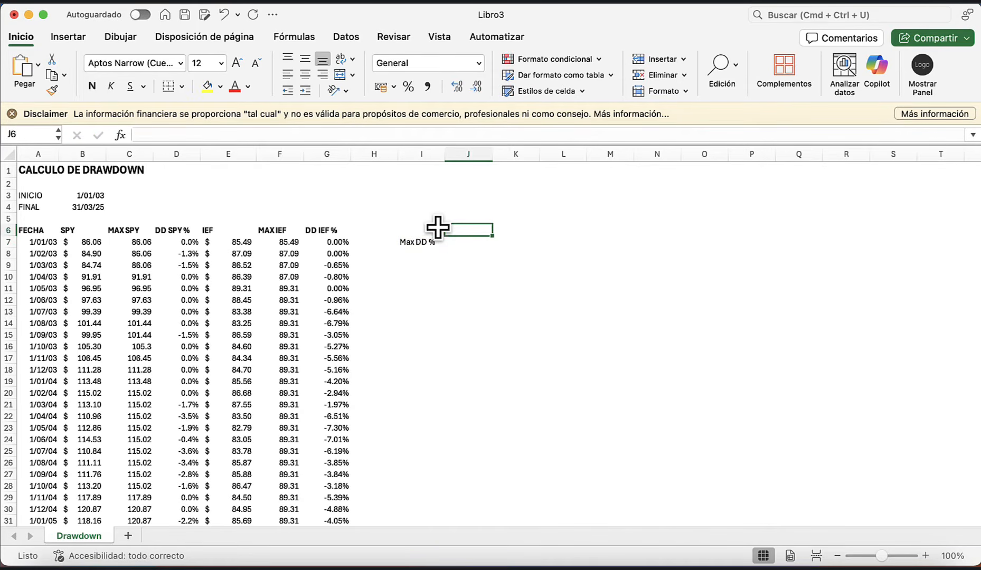
{"action": "type", "text": "="}
{"action": "key", "text": "Left"}
{"action": "key", "text": "Left"}
{"action": "key", "text": "Left"}
{"action": "key", "text": "Left"}
{"action": "key", "text": "Left"}
{"action": "key", "text": "Left"}
{"action": "key", "text": "Left"}
{"action": "key", "text": "Left"}
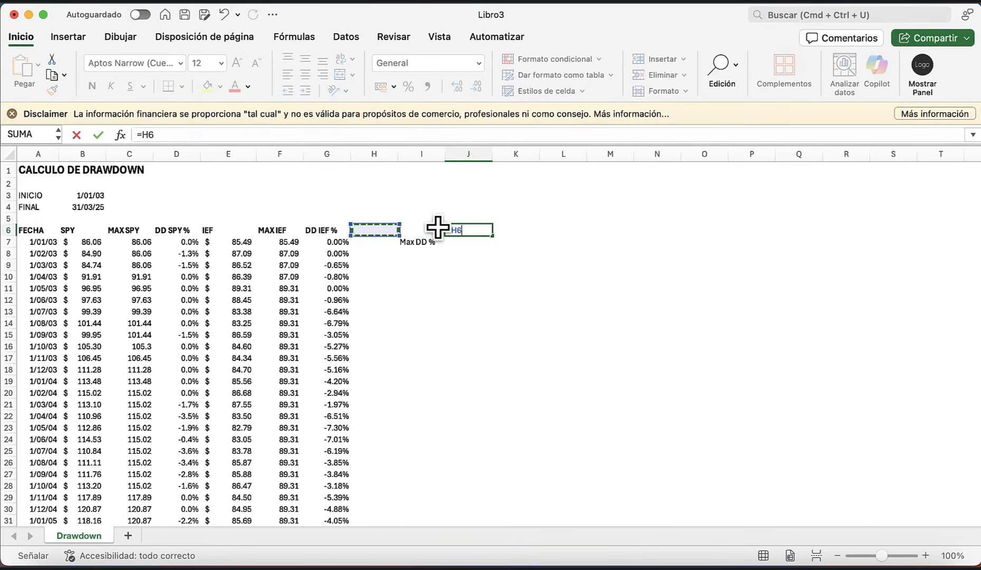
{"action": "key", "text": "Return"}
- In K6, enter +E6 to bring in the IEF header next to the SPY header
{"action": "key", "text": "Up"}
{"action": "key", "text": "Right"}
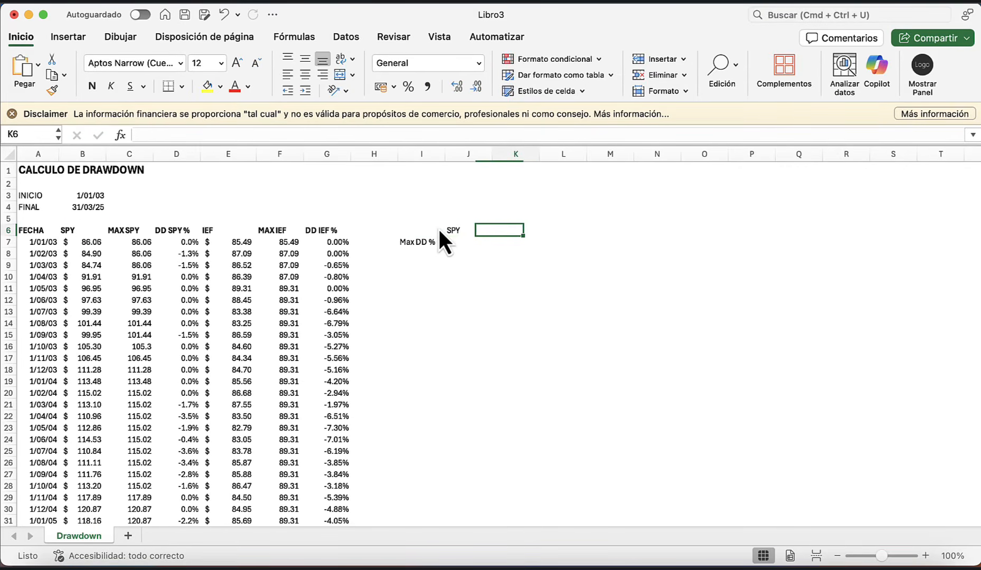
{"action": "type", "text": "+"}
{"action": "key", "text": "Left"}
{"action": "key", "text": "Left"}
{"action": "key", "text": "Left"}
{"action": "key", "text": "Left"}
{"action": "key", "text": "Left"}
{"action": "key", "text": "Left"}
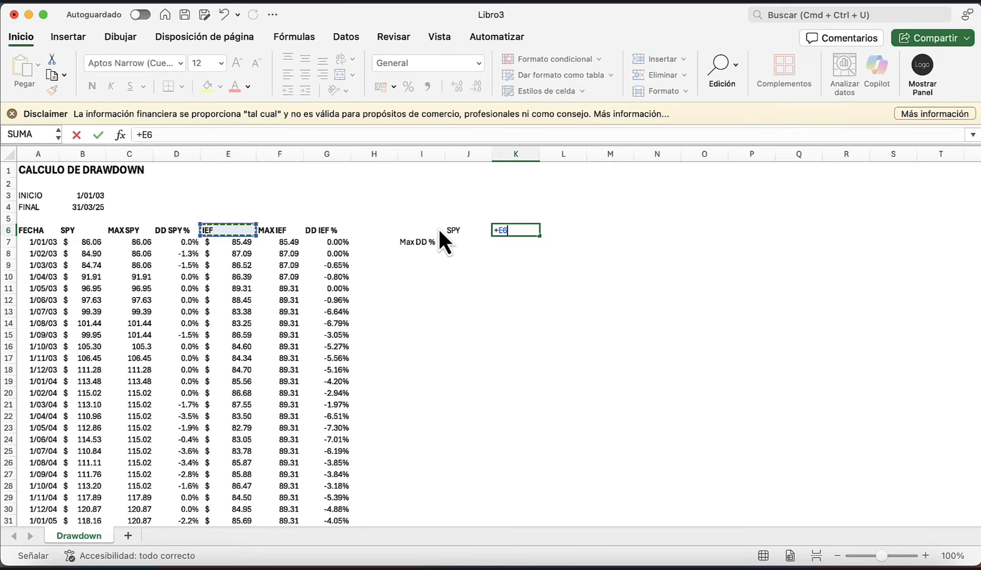
{"action": "key", "text": "Return"}
- Re-enter the SPY header reference in J6 as +B6
{"action": "key", "text": "Up"}
{"action": "key", "text": "Left"}
{"action": "type", "text": "+"}
{"action": "key", "text": "Left"}
{"action": "key", "text": "Left"}
{"action": "key", "text": "Left"}
{"action": "key", "text": "Left"}
{"action": "key", "text": "Left"}
{"action": "key", "text": "Left"}
{"action": "key", "text": "Left"}
{"action": "key", "text": "Left"}
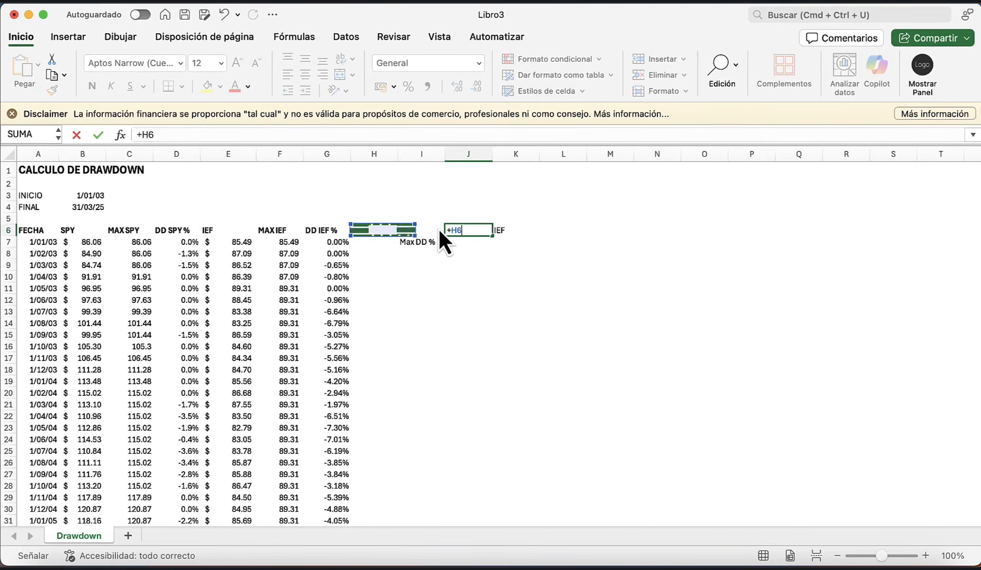
{"action": "key", "text": "Return"}
- In J7, enter =MIN(D7:D273) to calculate the maximum SPY drawdown
{"action": "key", "text": "Right"}
{"action": "key", "text": "Left"}
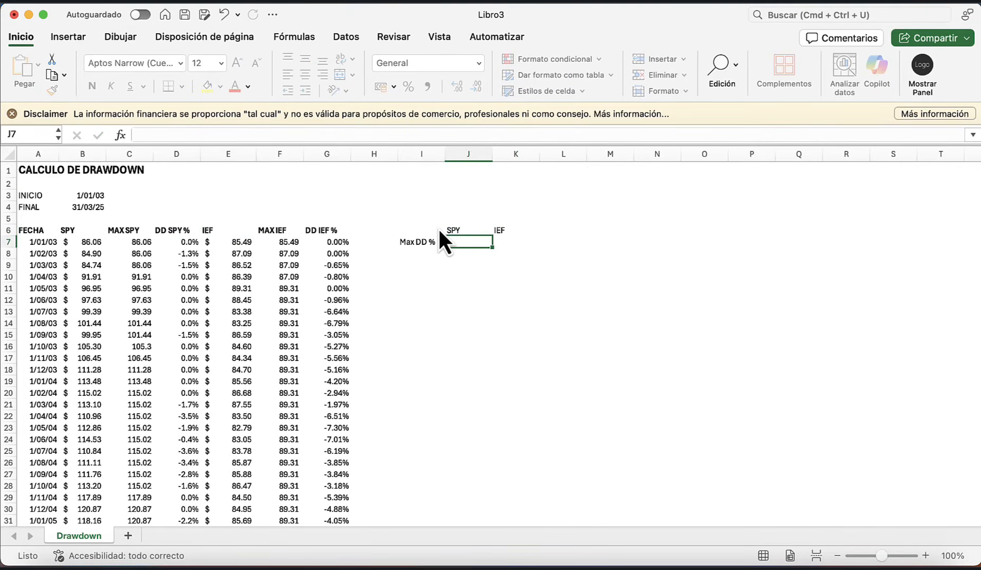
{"action": "type", "text": "="}
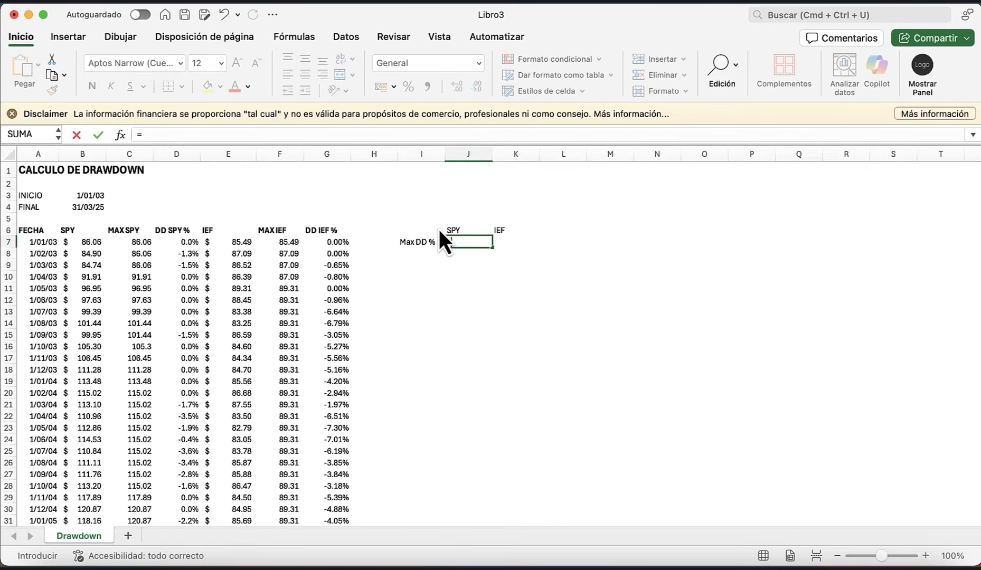
{"action": "type", "text": "MIN("}
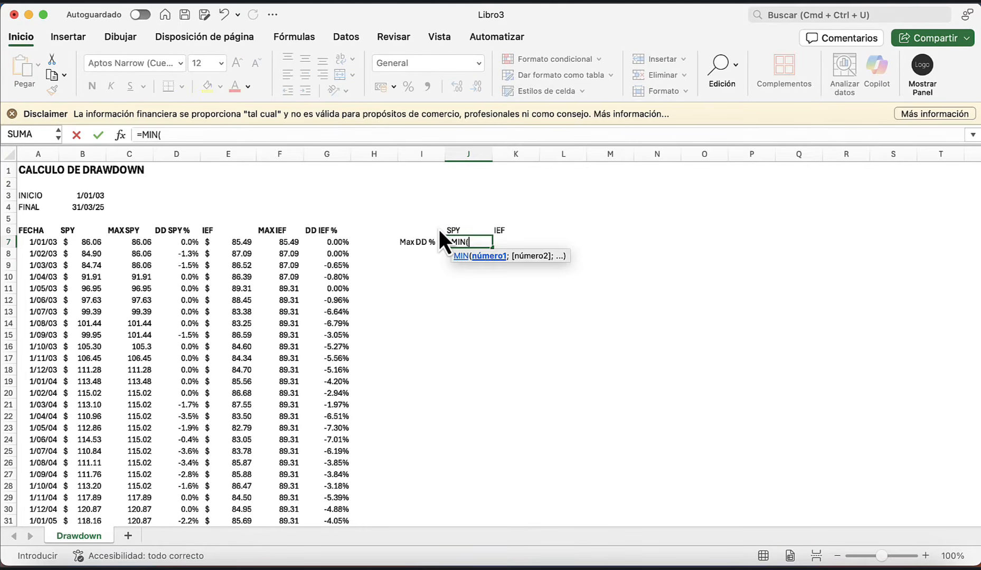
{"action": "key", "text": "Left"}
{"action": "key", "text": "Left"}
{"action": "key", "text": "Left"}
{"action": "key", "text": "Left"}
{"action": "key", "text": "Left"}
{"action": "key", "text": "Left"}
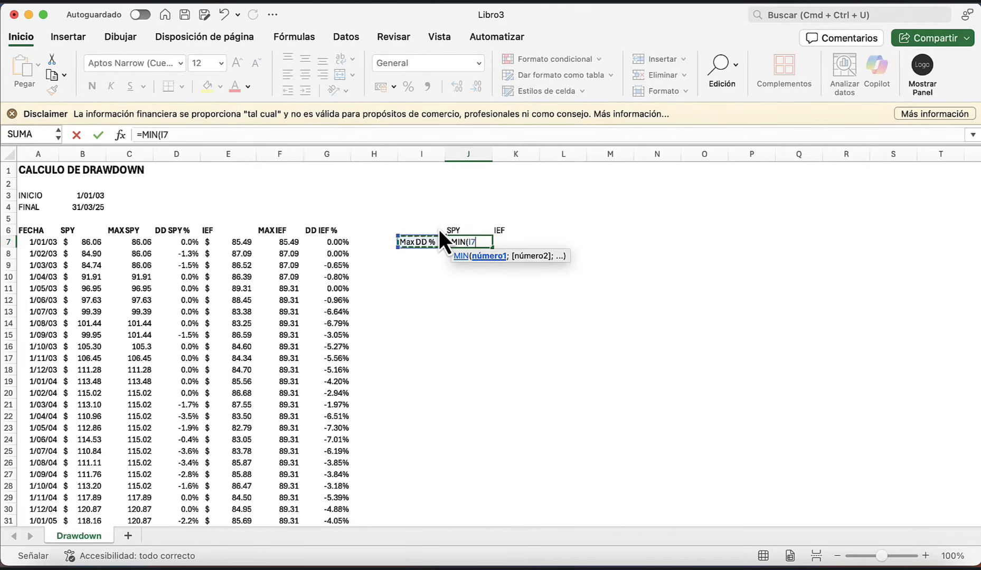
{"action": "key", "text": "ctrl+shift+Down"}
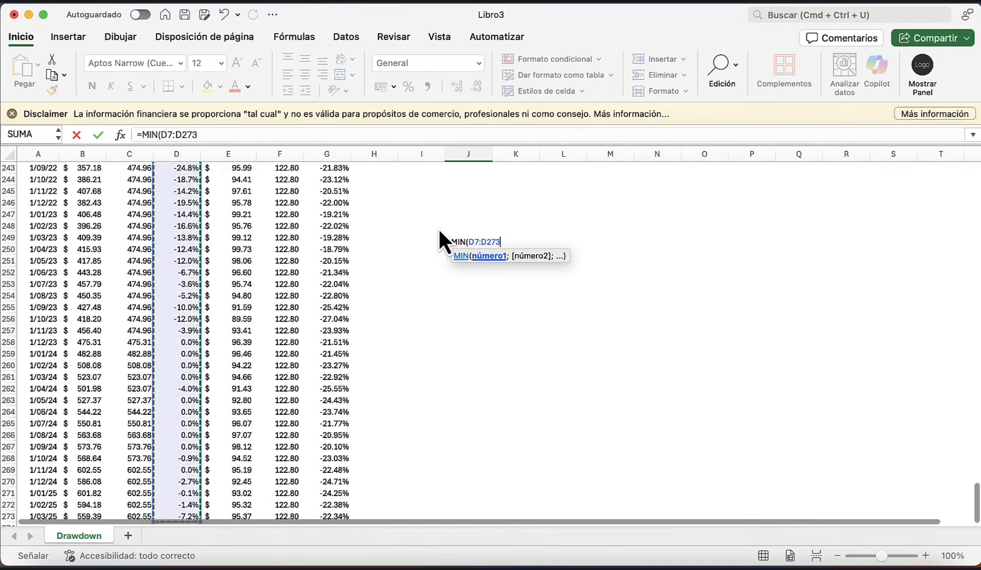
{"action": "type", "text": ")"}
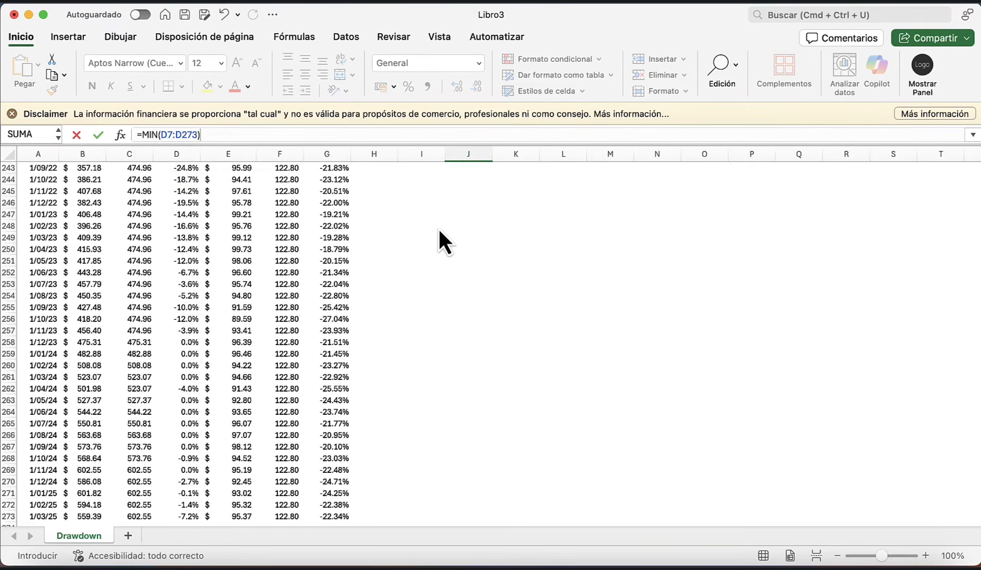
{"action": "key", "text": "Return"}
- In K7, enter =MIN(G7:G273) to calculate the maximum IEF drawdown, and return to the summary row
{"action": "key", "text": "Up"}
{"action": "key", "text": "Up"}
{"action": "key", "text": "Up"}
{"action": "key", "text": "Up"}
{"action": "key", "text": "Down"}
{"action": "key", "text": "Down"}
{"action": "key", "text": "Down"}
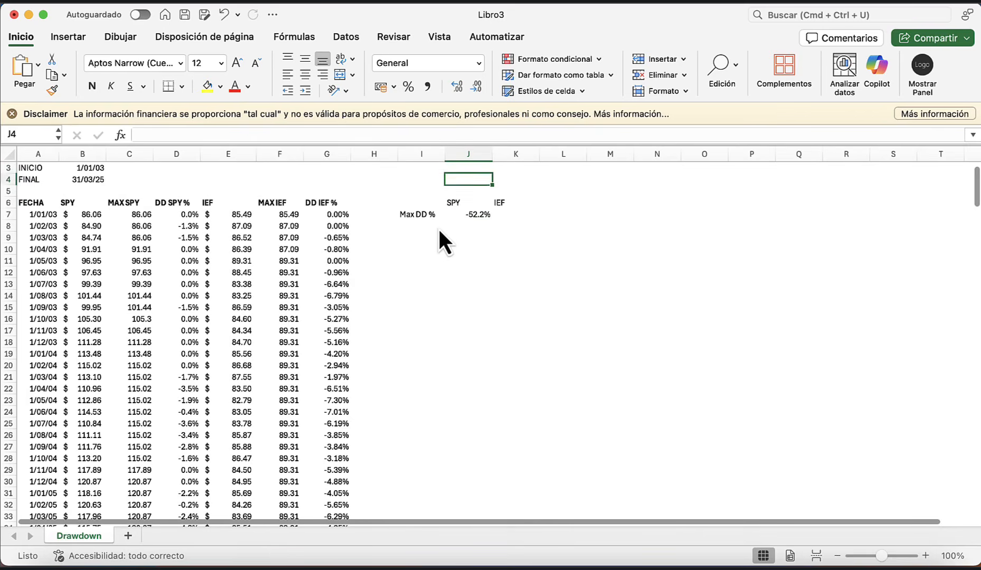
{"action": "key", "text": "Right"}
{"action": "type", "text": "=MIN("}
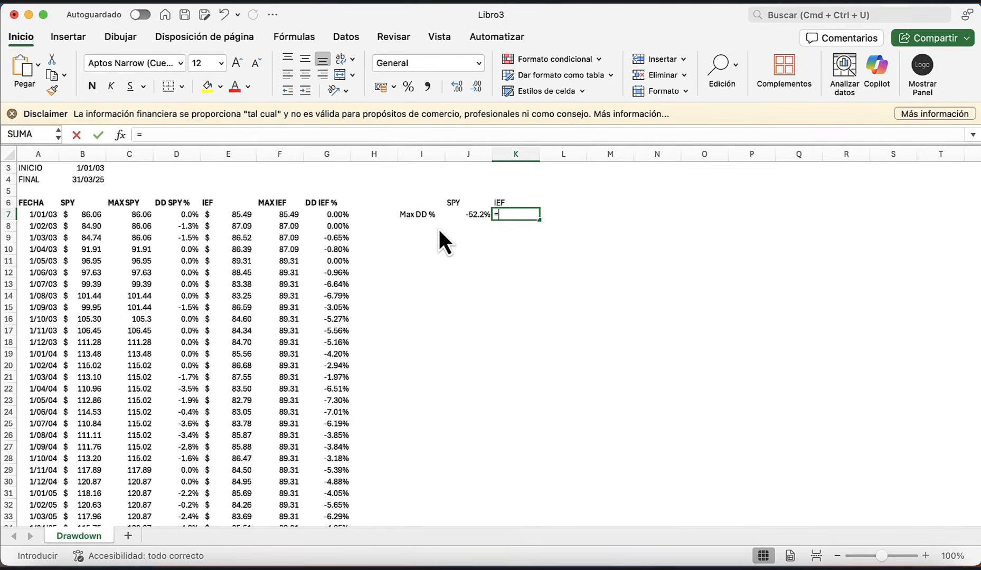
{"action": "key", "text": "Left"}
{"action": "key", "text": "Left"}
{"action": "key", "text": "Left"}
{"action": "key", "text": "Left"}
{"action": "key", "text": "super+shift+Down"}
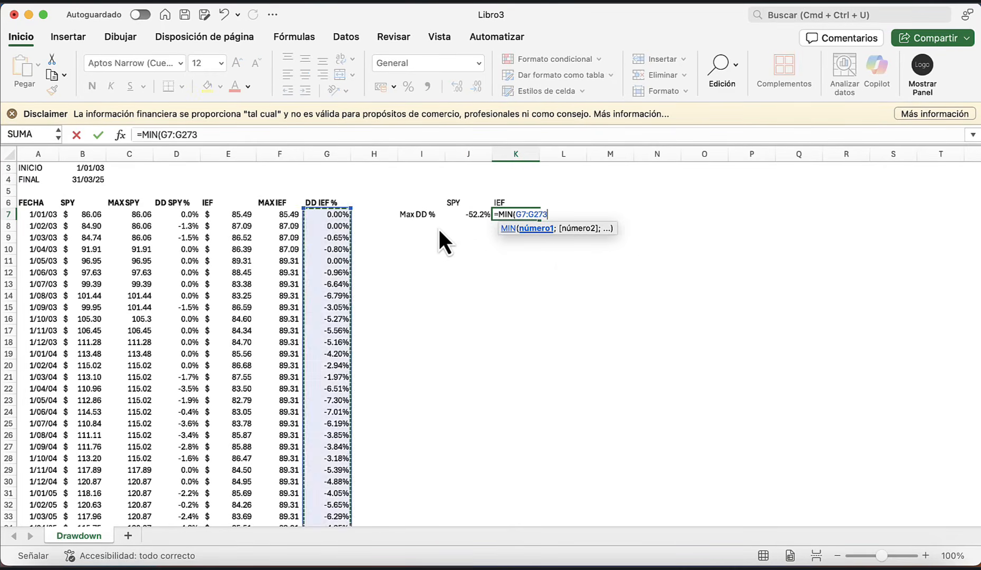
{"action": "key", "text": "Return"}
{"action": "key", "text": "Up"}
{"action": "key", "text": "Up"}
{"action": "key", "text": "Up"}
{"action": "key", "text": "Up"}
{"action": "key", "text": "Up"}
{"action": "key", "text": "Up"}
{"action": "key", "text": "Up"}
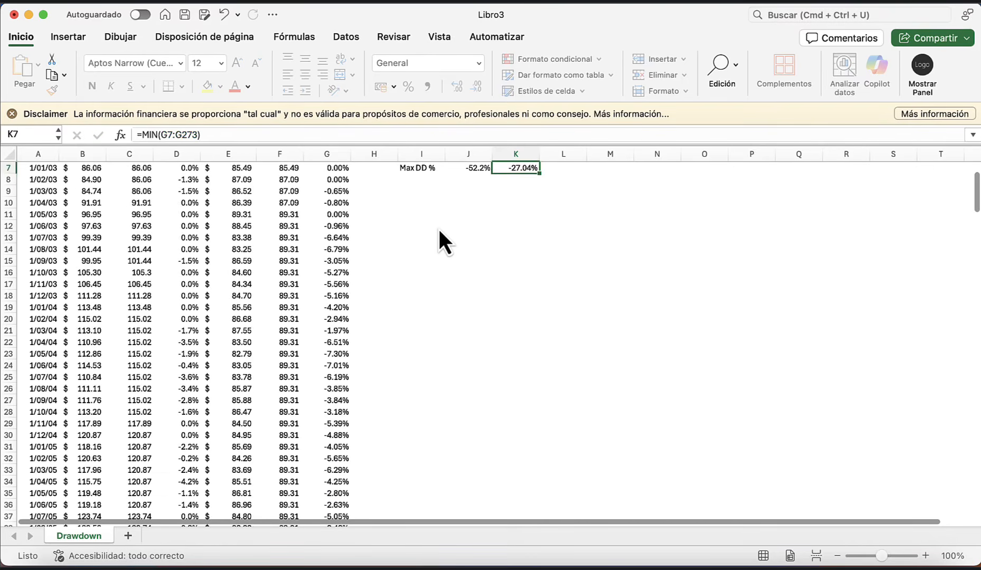
- Make the SPY and IEF headers in J6:K6 bold and centred
{"action": "key", "text": "Down"}
{"action": "key", "text": "Down"}
{"action": "key", "text": "Down"}
{"action": "key", "text": "Down"}
{"action": "key", "text": "Down"}
{"action": "key", "text": "Down"}
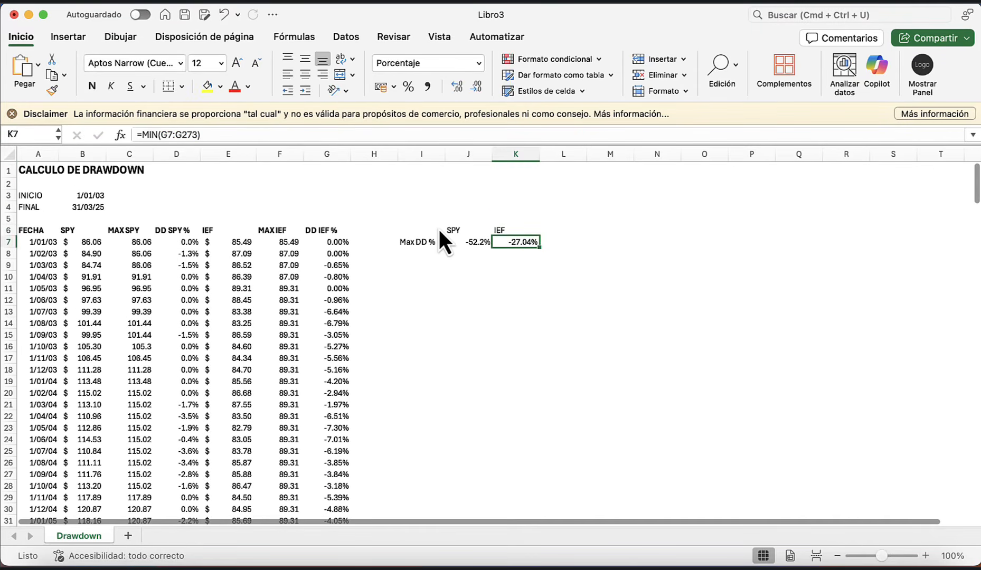
{"action": "left_click", "coordinate": [422, 230]}
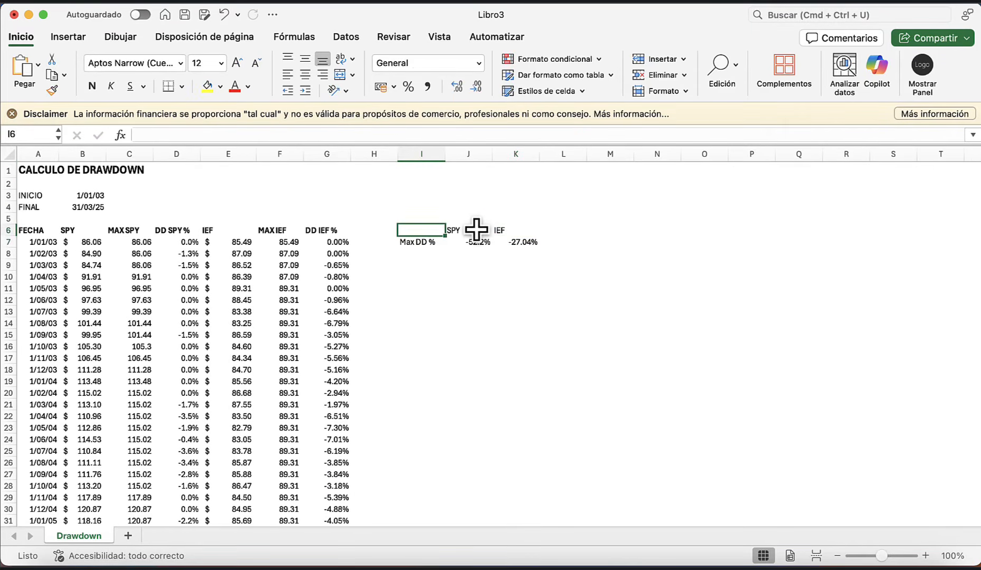
{"action": "left_click_drag", "start_coordinate": [476, 230], "coordinate": [501, 230]}
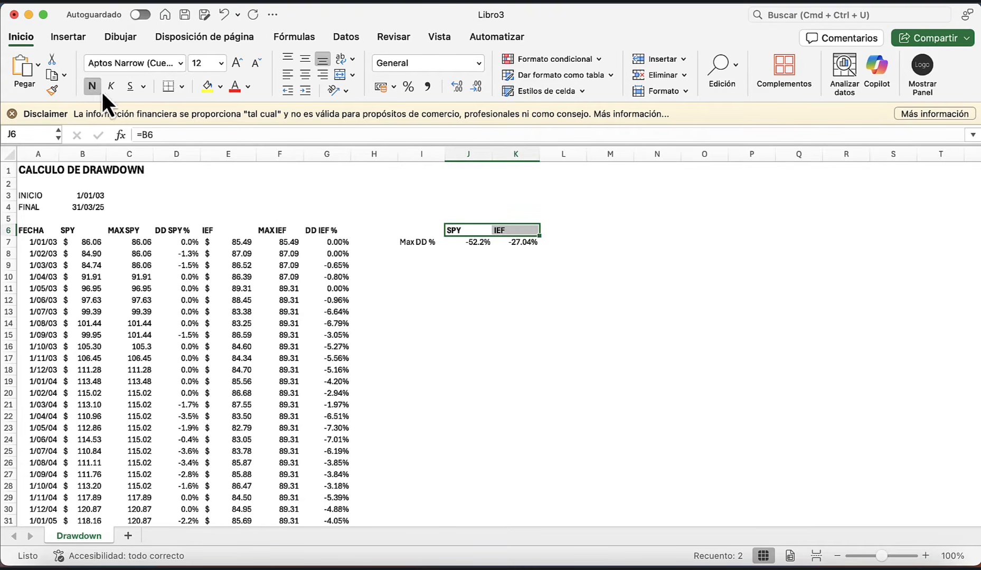
{"action": "left_click", "coordinate": [424, 232]}
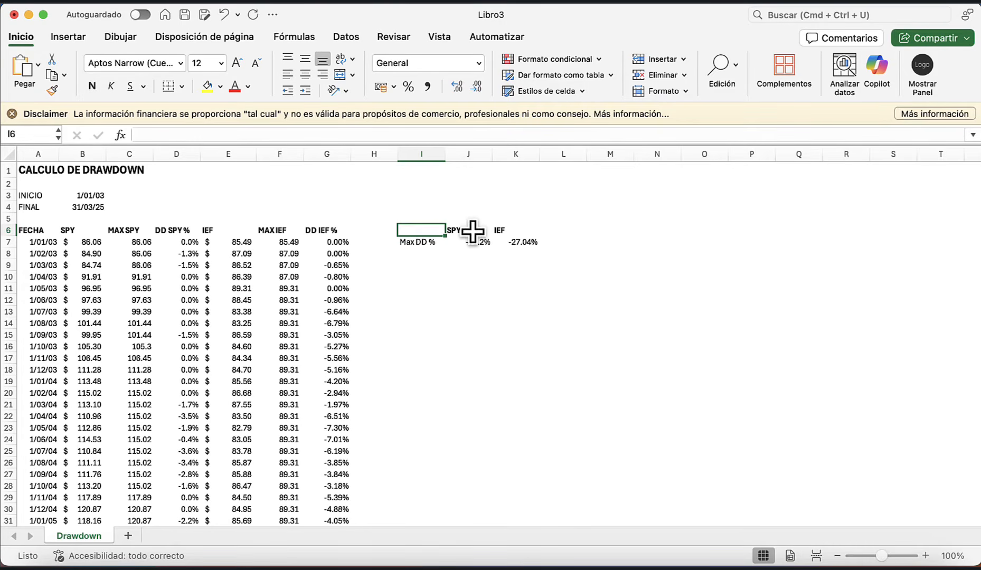
{"action": "left_click_drag", "start_coordinate": [471, 230], "coordinate": [505, 228]}
{"action": "left_click", "coordinate": [305, 78]}
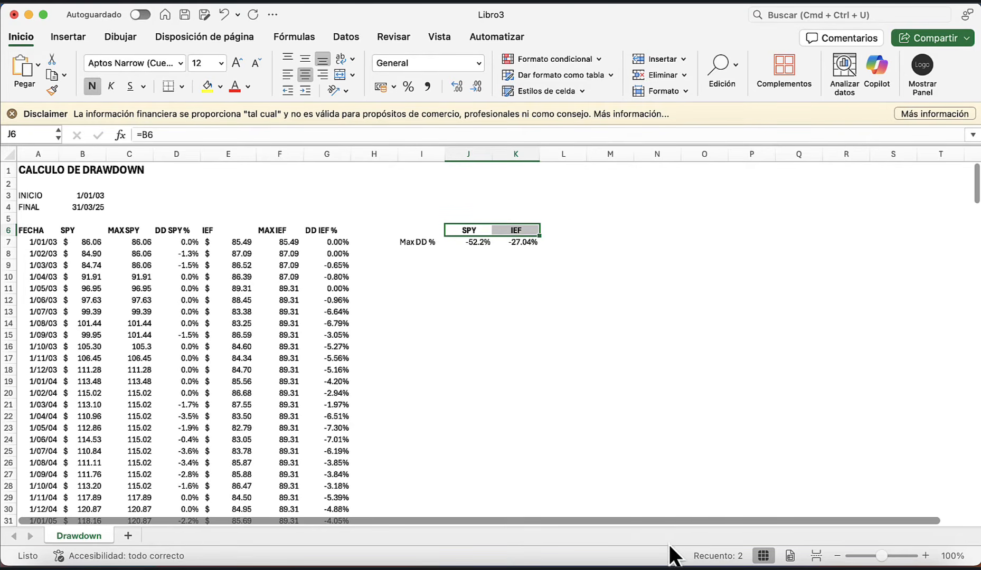
- Switch to Portfolio Visualizer's Drawdowns chart in the browser to check the maximum drawdowns against J7 and K7, and return to Excel
{"action": "left_click", "coordinate": [669, 562]}
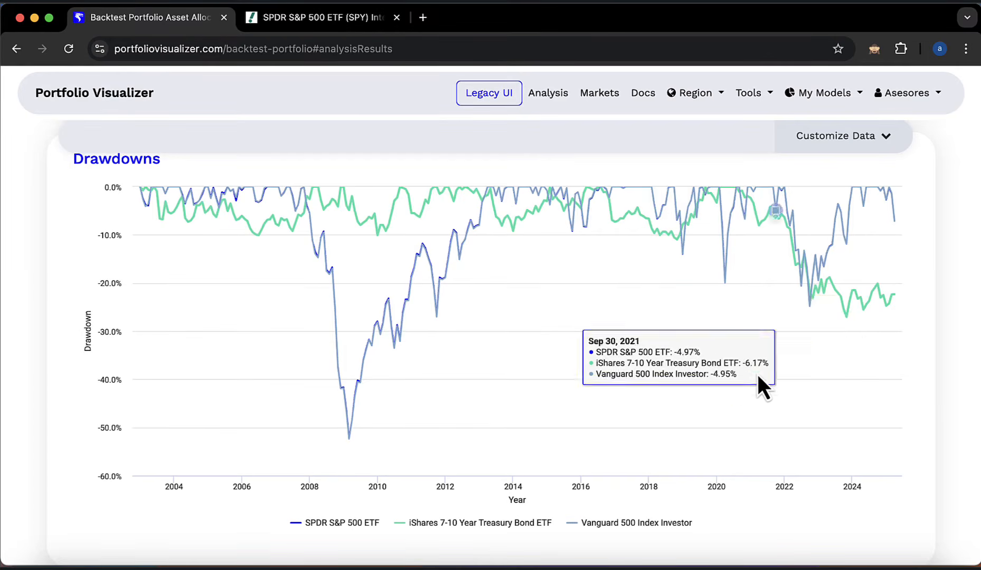
{"action": "key", "text": "super+Tab"}
{"action": "left_click", "coordinate": [521, 250]}
{"action": "left_click", "coordinate": [522, 241]}
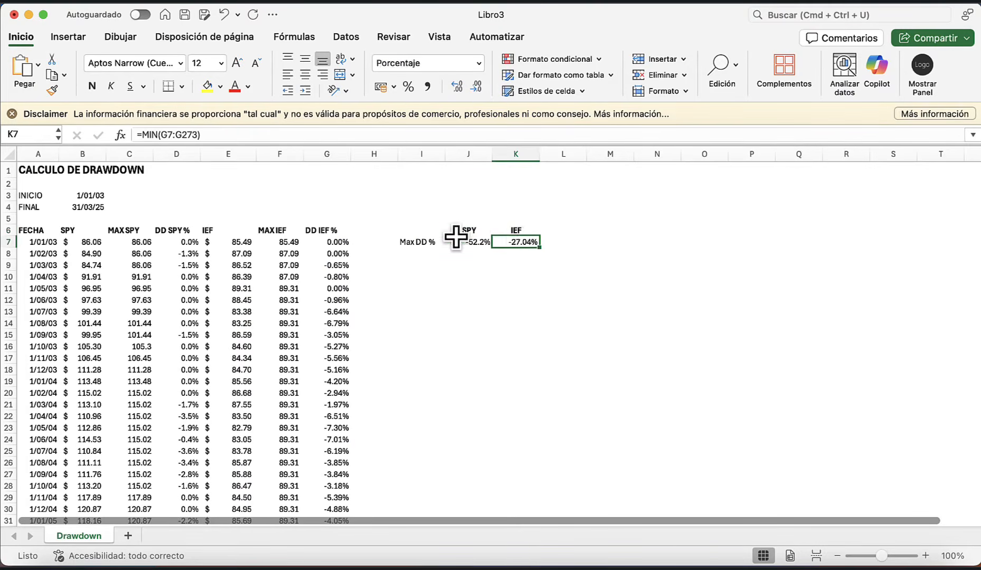
{"action": "left_click", "coordinate": [468, 242]}
{"action": "left_click", "coordinate": [420, 242]}
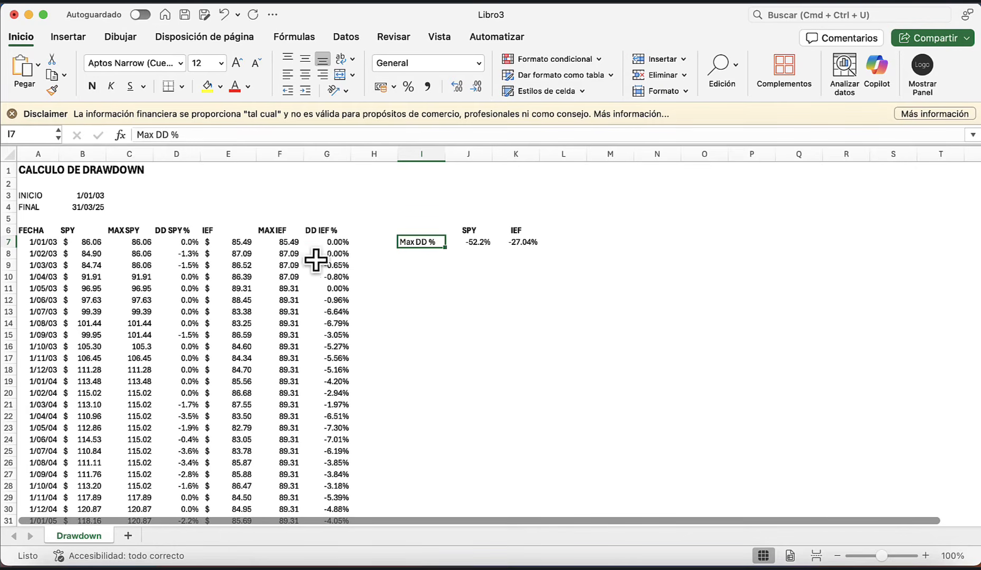
- Enter the label Grafica Drawdown in I10, correcting its spelling, and make it bold
{"action": "left_click", "coordinate": [438, 265]}
{"action": "left_click", "coordinate": [442, 275]}
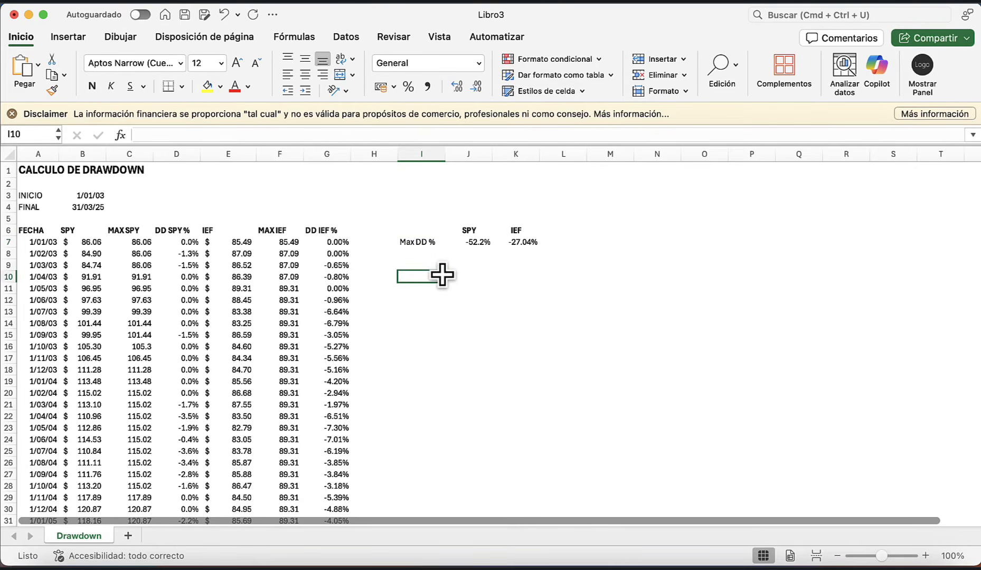
{"action": "type", "text": "Grafica"}
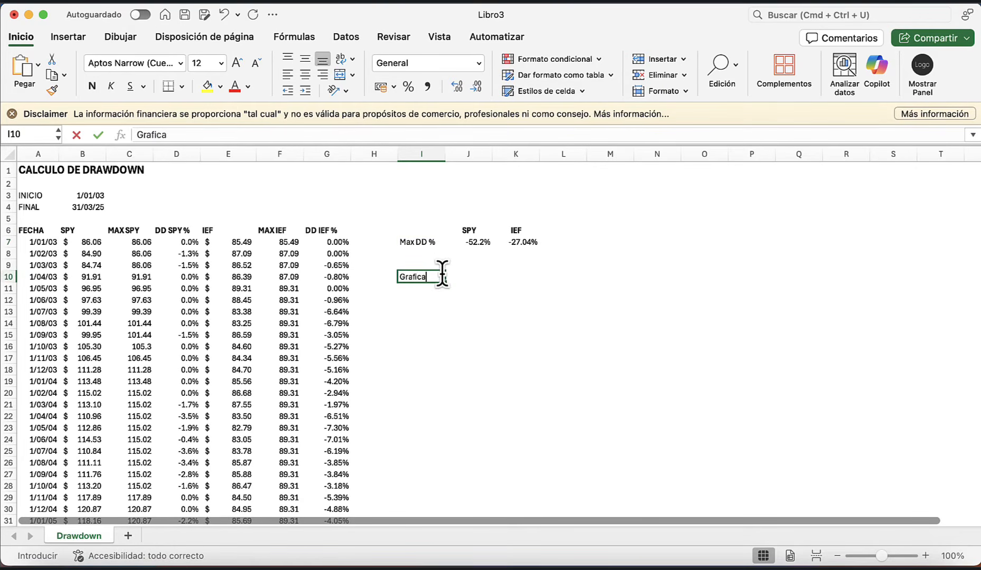
{"action": "type", "text": " Do"}
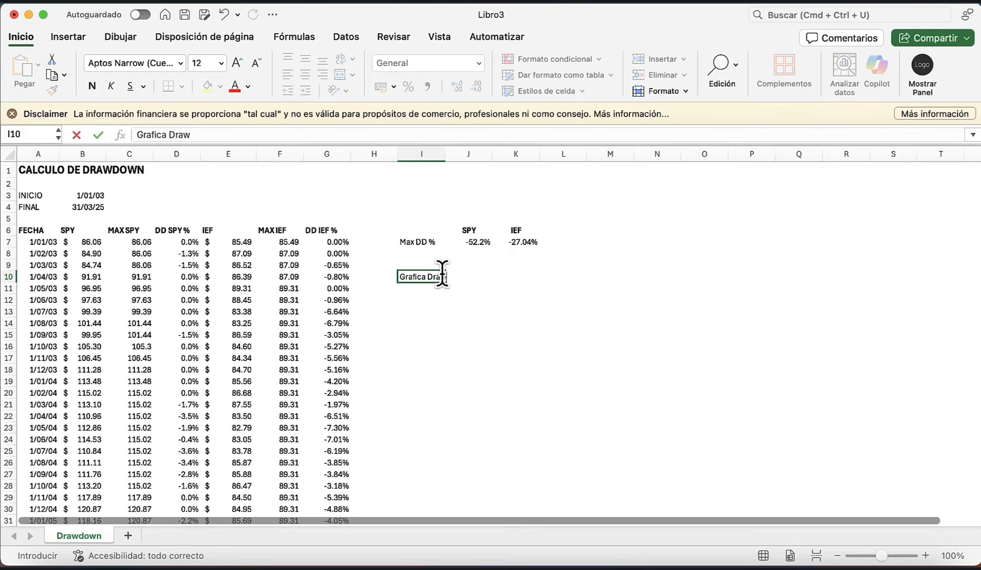
{"action": "key", "text": "Return"}
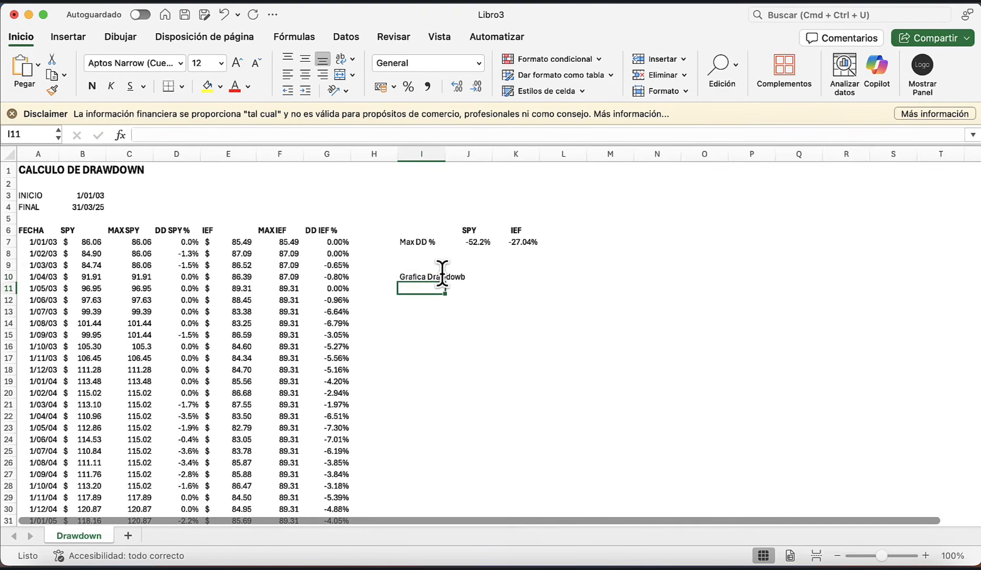
{"action": "key", "text": "Up"}
{"action": "left_click", "coordinate": [245, 135]}
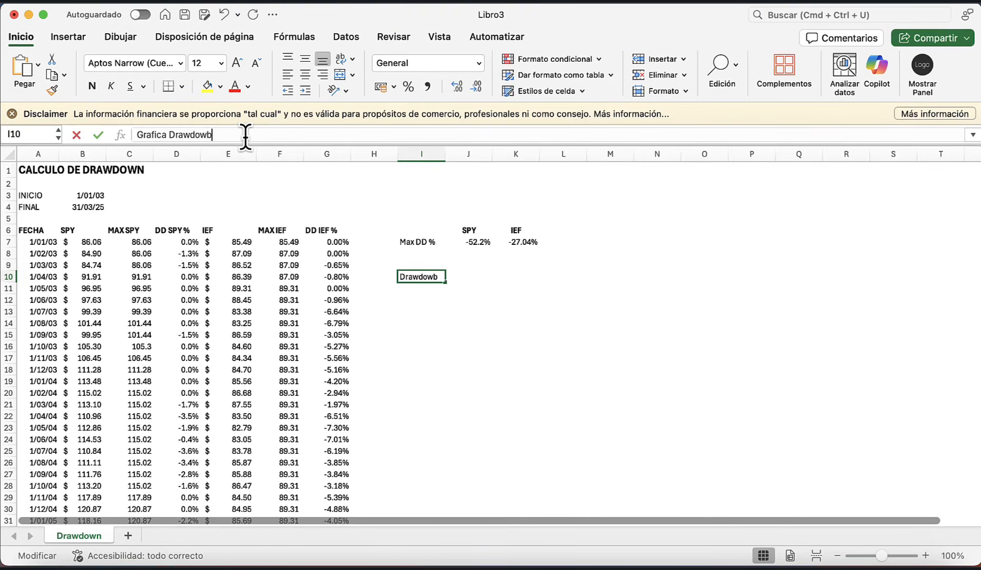
{"action": "key", "text": "BackSpace"}
{"action": "type", "text": "n"}
{"action": "key", "text": "Return"}
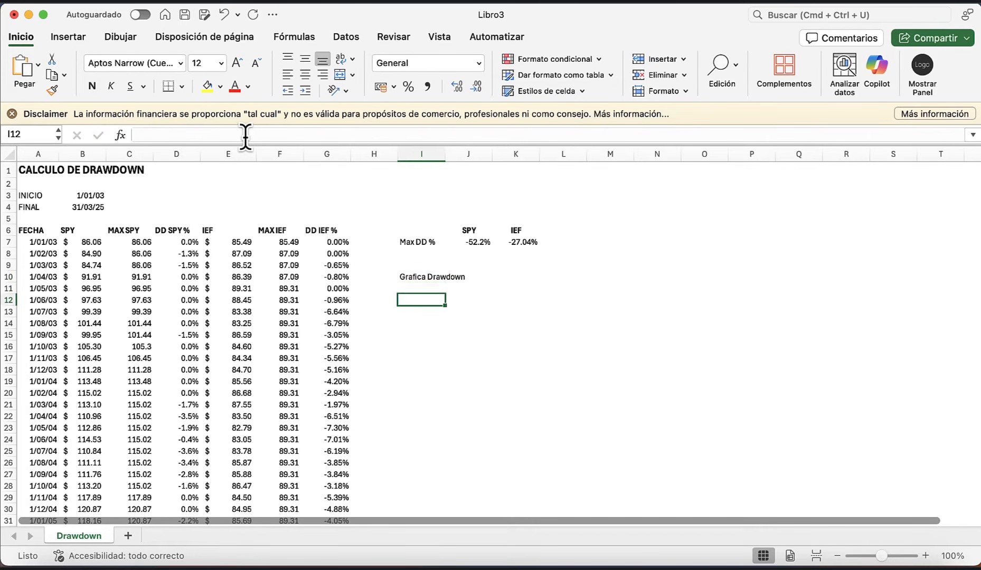
{"action": "key", "text": "Up"}
{"action": "left_click", "coordinate": [96, 94]}
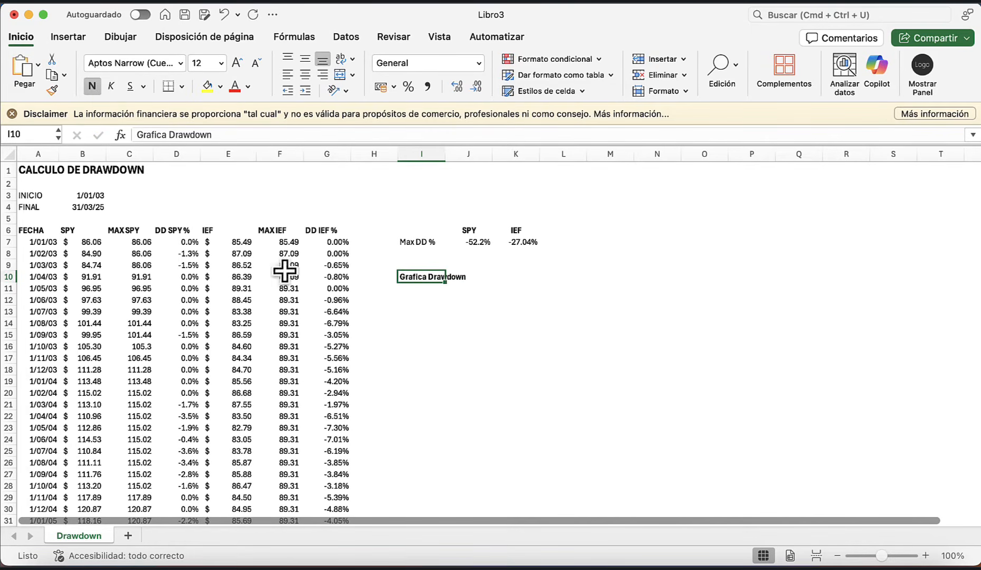
- Insert a scatter chart with lines from the FECHA, DD SPY % and DD IEF % columns, rows 6 to 273
{"action": "left_click", "coordinate": [425, 324]}
{"action": "left_click", "coordinate": [35, 228]}
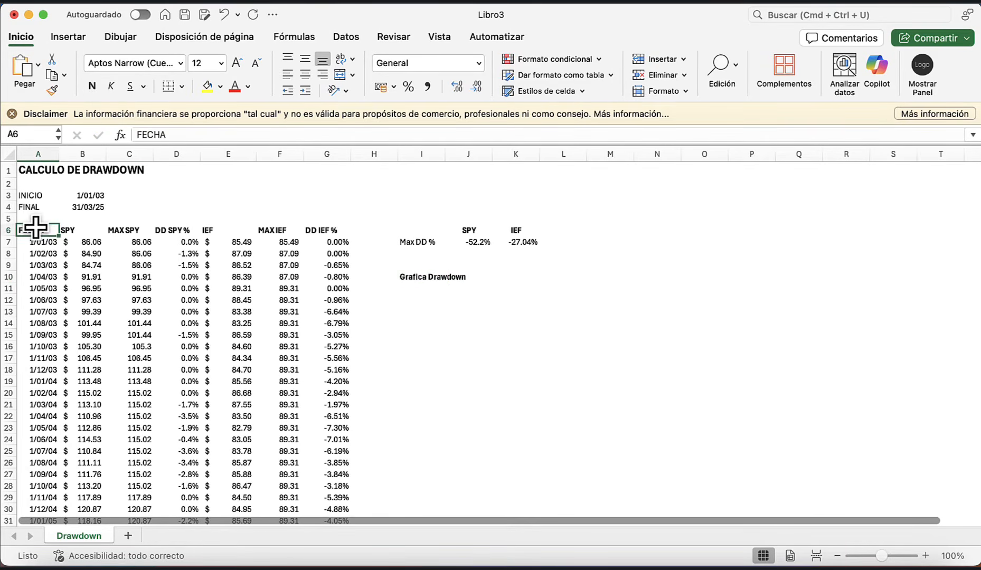
{"action": "key", "text": "super+shift+Down"}
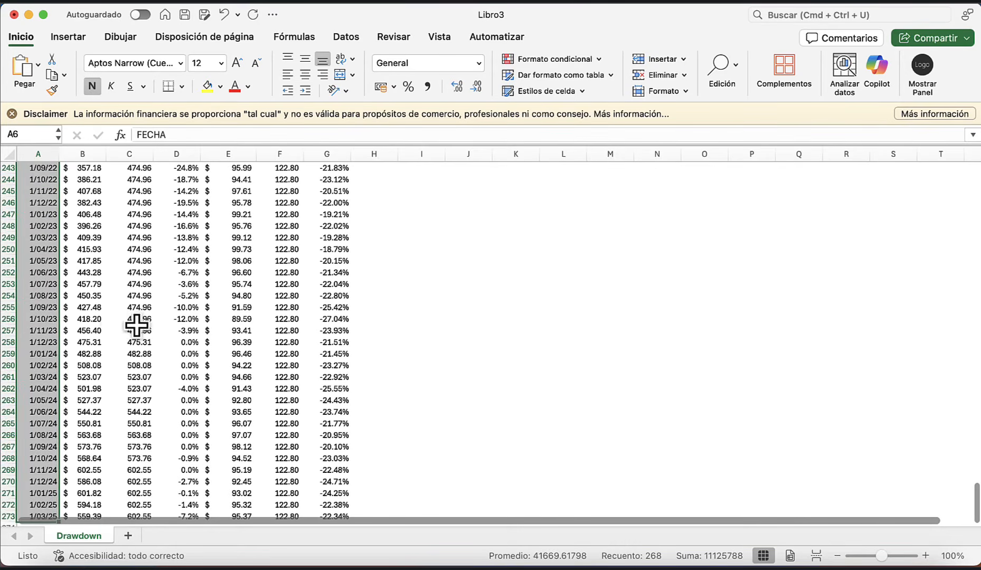
{"action": "scroll", "coordinate": [136, 324], "scroll_direction": "down", "scroll_amount": 6}
{"action": "scroll", "coordinate": [158, 322], "scroll_direction": "up", "scroll_amount": 1}
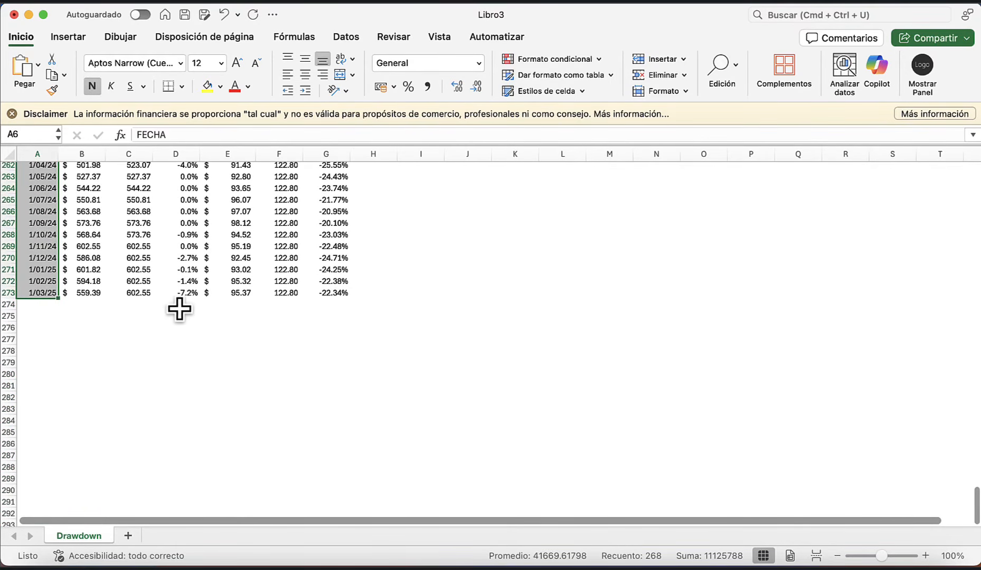
{"action": "left_click", "coordinate": [180, 293]}
{"action": "key", "text": "super+shift+Up"}
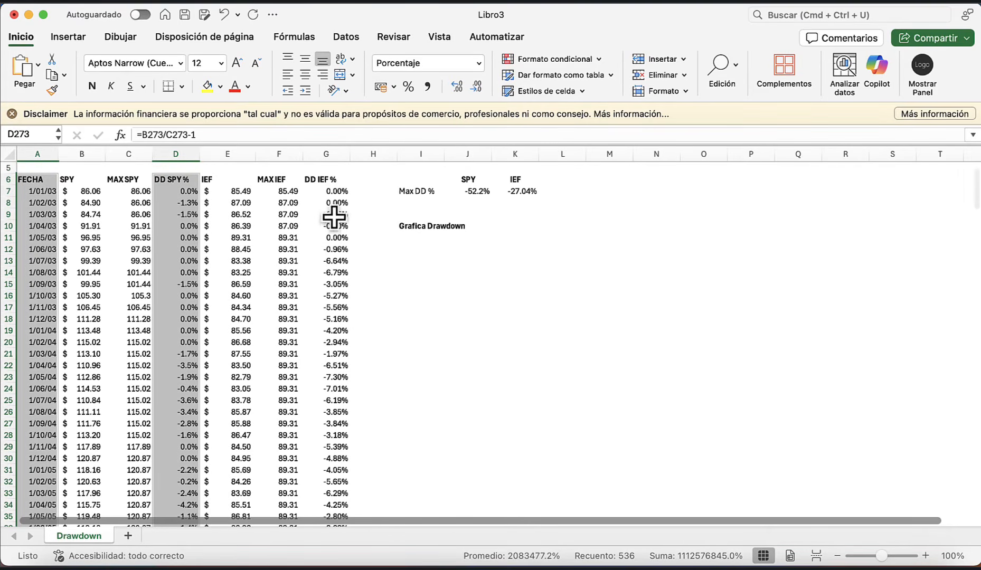
{"action": "left_click", "coordinate": [323, 178], "text": "super"}
{"action": "key", "text": "super+shift+Down"}
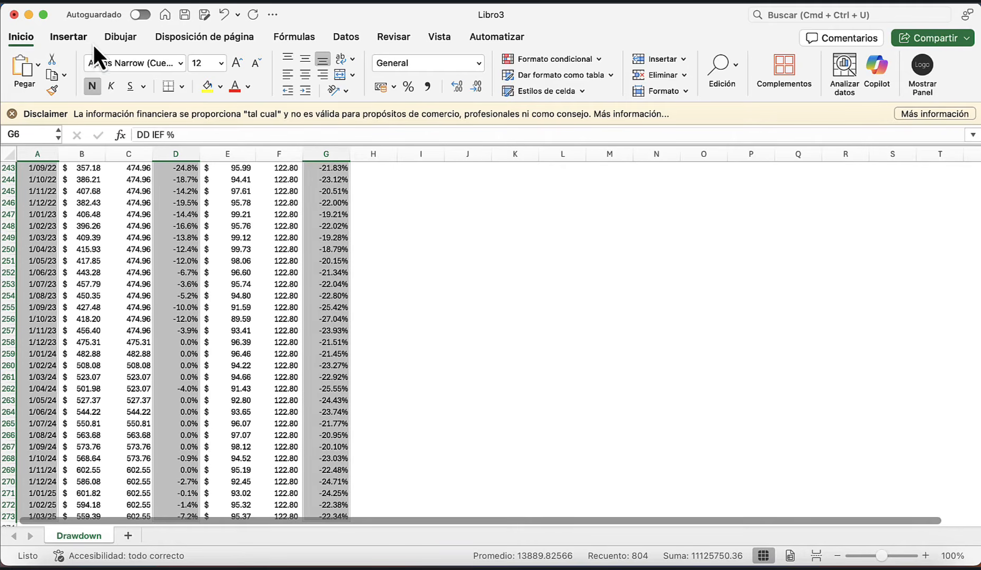
{"action": "left_click", "coordinate": [79, 38]}
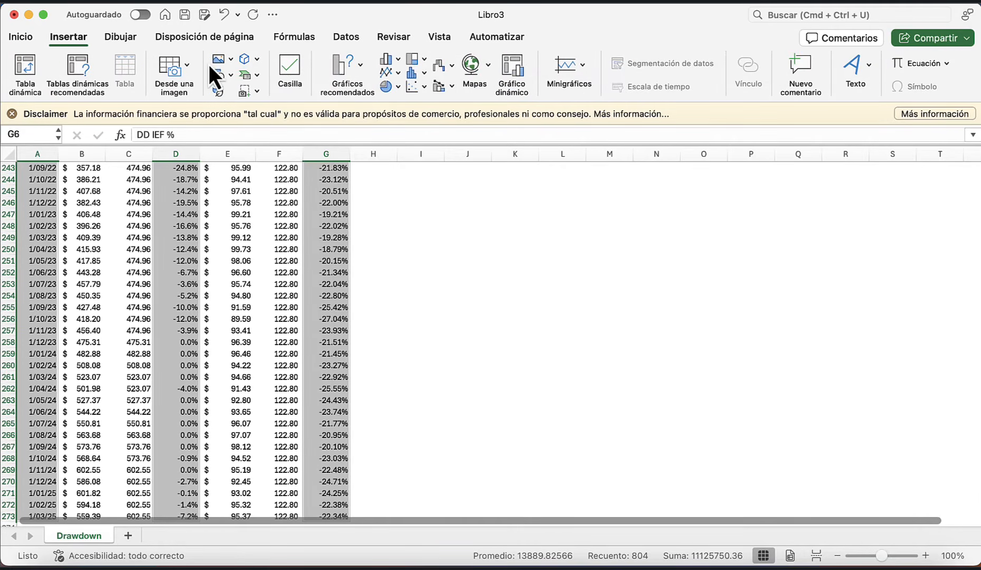
{"action": "left_click", "coordinate": [424, 89]}
{"action": "left_click", "coordinate": [737, 161]}
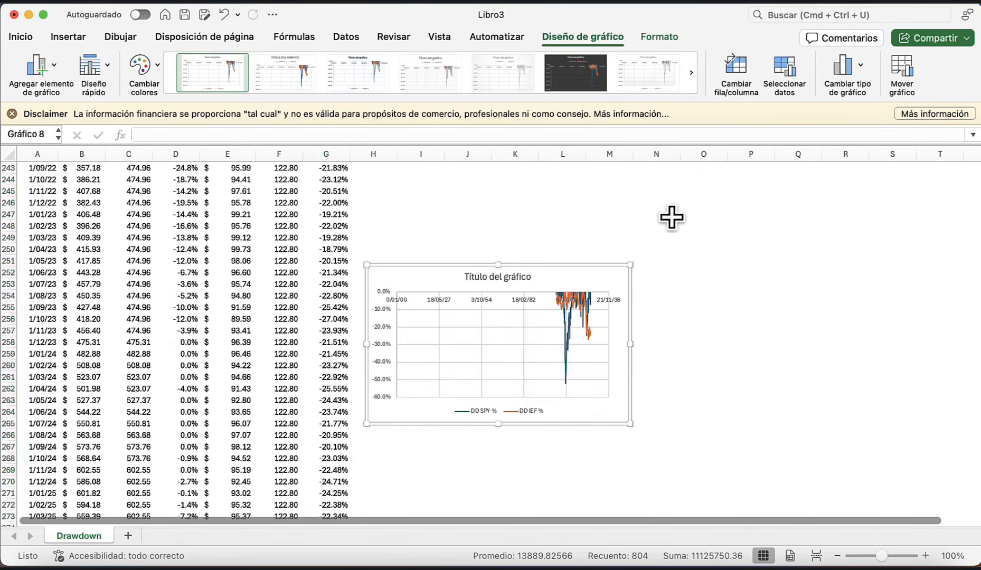
- Delete the chart's title and move the chart to I12, below the Grafica Drawdown label
{"action": "left_click", "coordinate": [501, 272]}
{"action": "key", "text": "Delete"}
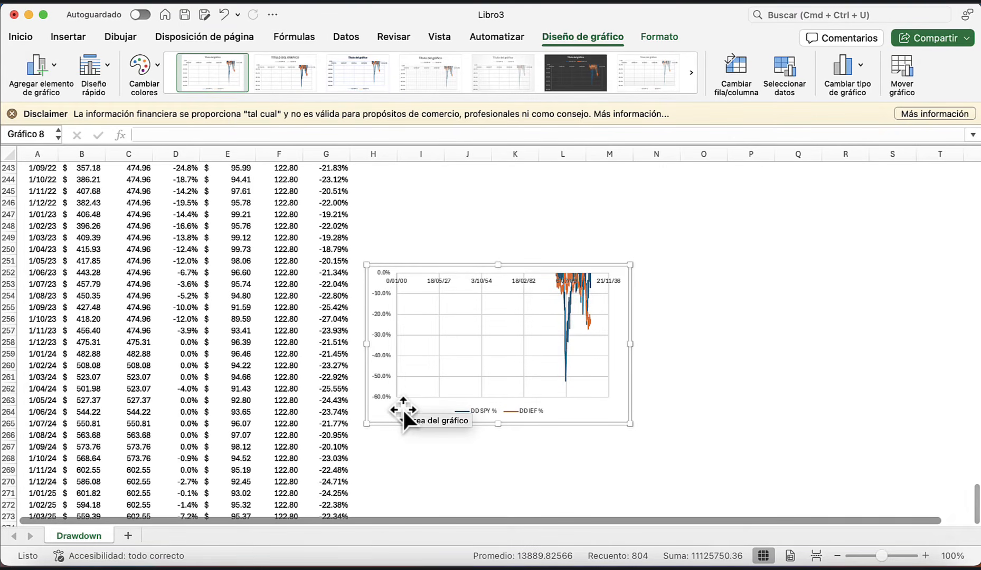
{"action": "key", "text": "super+x"}
{"action": "scroll", "coordinate": [478, 368], "scroll_direction": "up", "scroll_amount": 20}
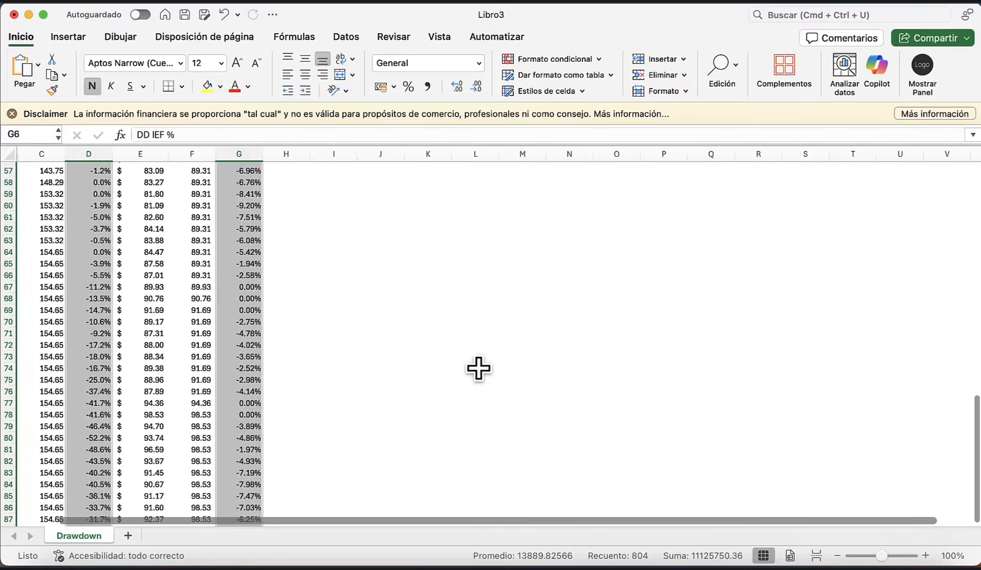
{"action": "scroll", "coordinate": [478, 368], "scroll_direction": "up", "scroll_amount": 15}
{"action": "left_click", "coordinate": [360, 298]}
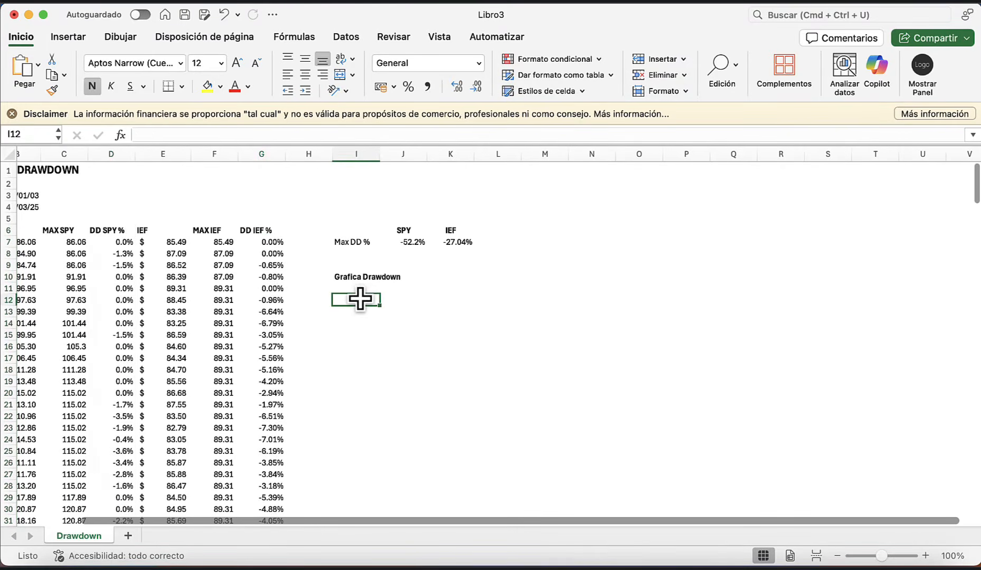
{"action": "key", "text": "super+v"}
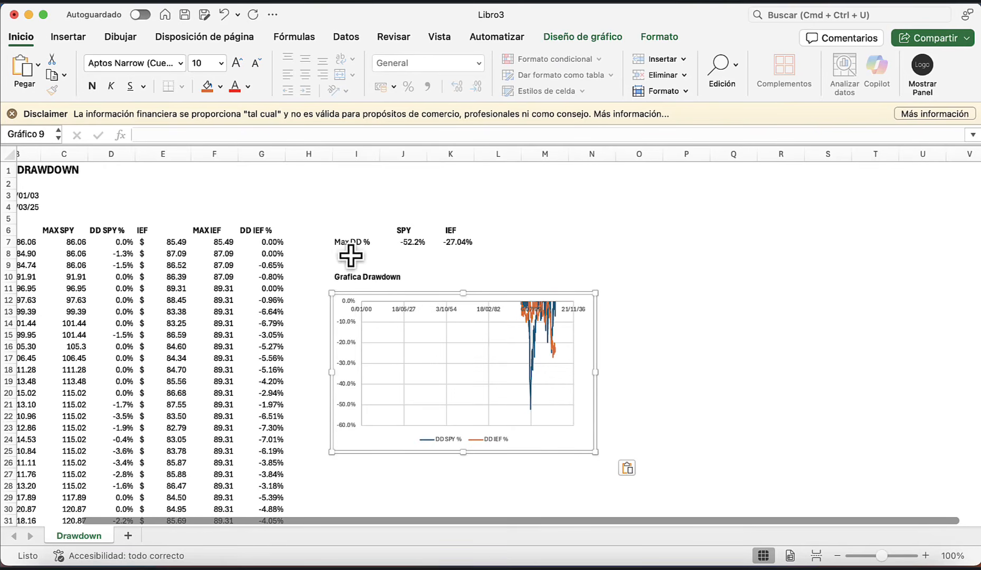
{"action": "left_click", "coordinate": [552, 242]}
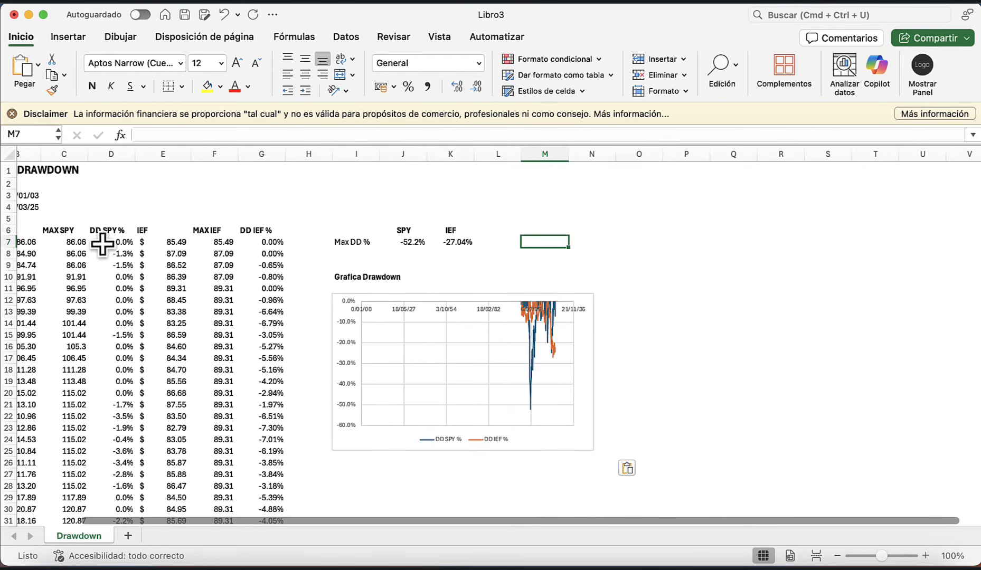
- Copy the first date from A7 into M7 as a value and apply the comma number format to get its serial number
{"action": "left_click", "coordinate": [55, 242]}
{"action": "scroll", "coordinate": [45, 247], "scroll_direction": "left", "scroll_amount": 3}
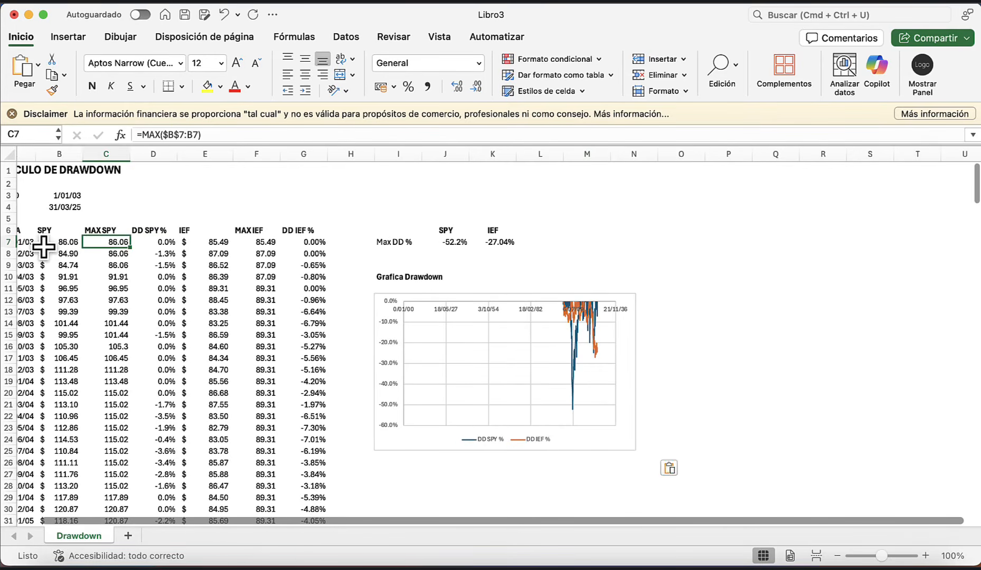
{"action": "left_click", "coordinate": [43, 242]}
{"action": "key", "text": "super+c"}
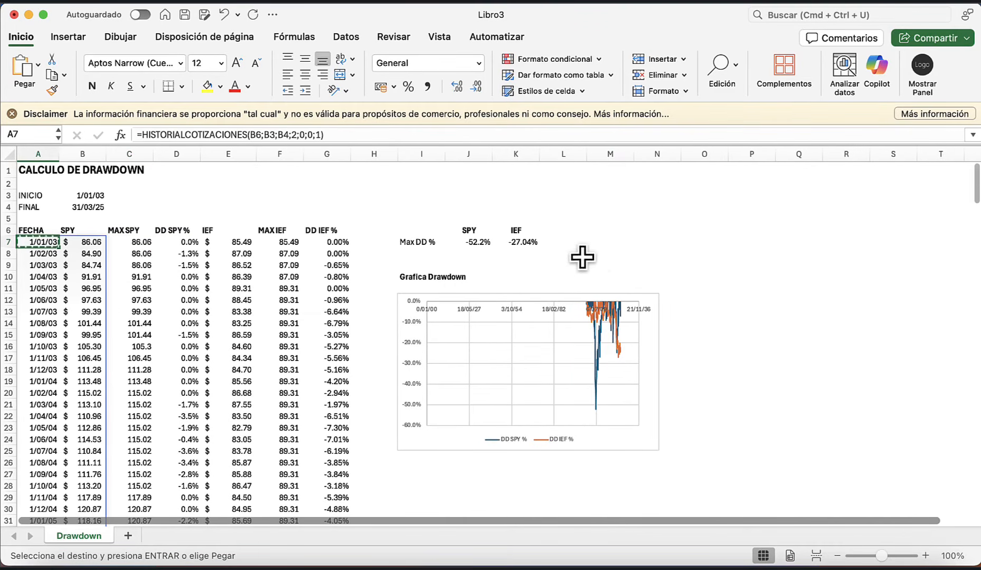
{"action": "left_click", "coordinate": [627, 241]}
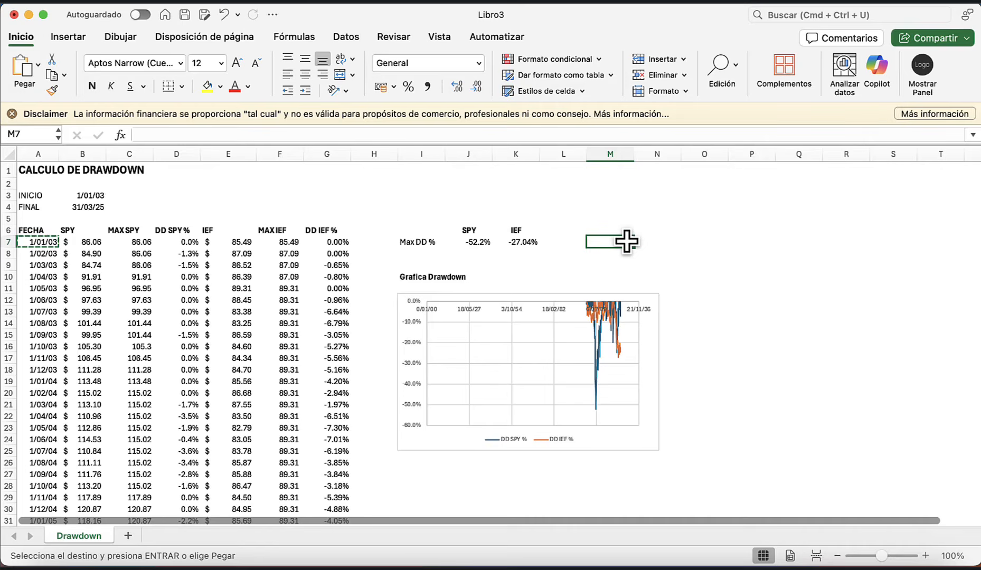
{"action": "right_click", "coordinate": [626, 241]}
{"action": "mouse_move", "coordinate": [662, 204]}
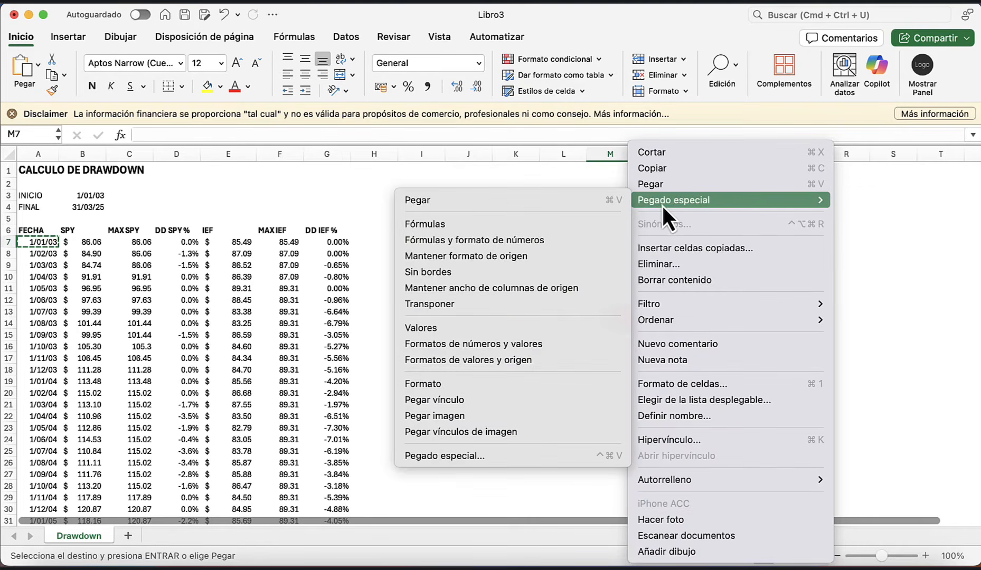
{"action": "left_click", "coordinate": [447, 327]}
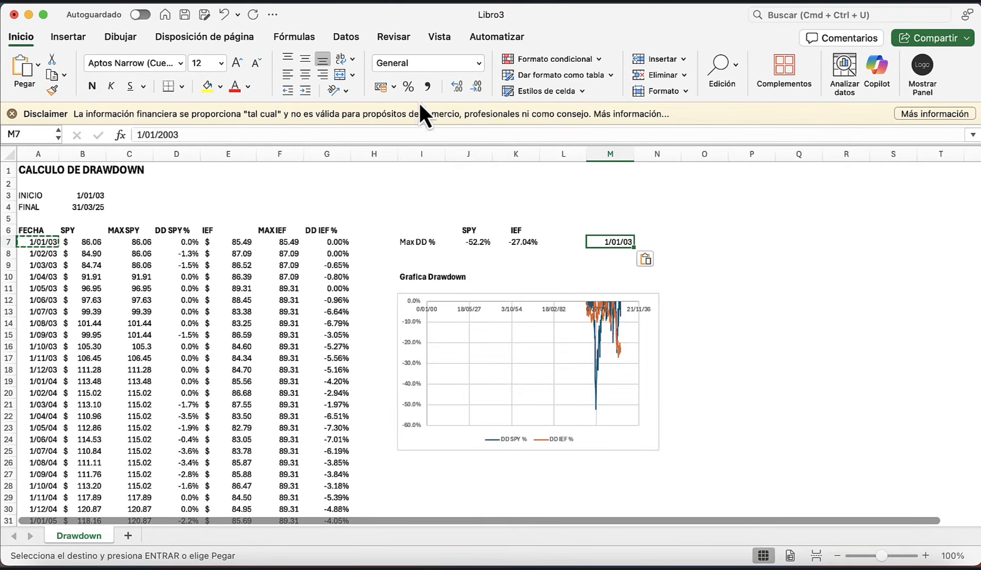
{"action": "left_click", "coordinate": [428, 86]}
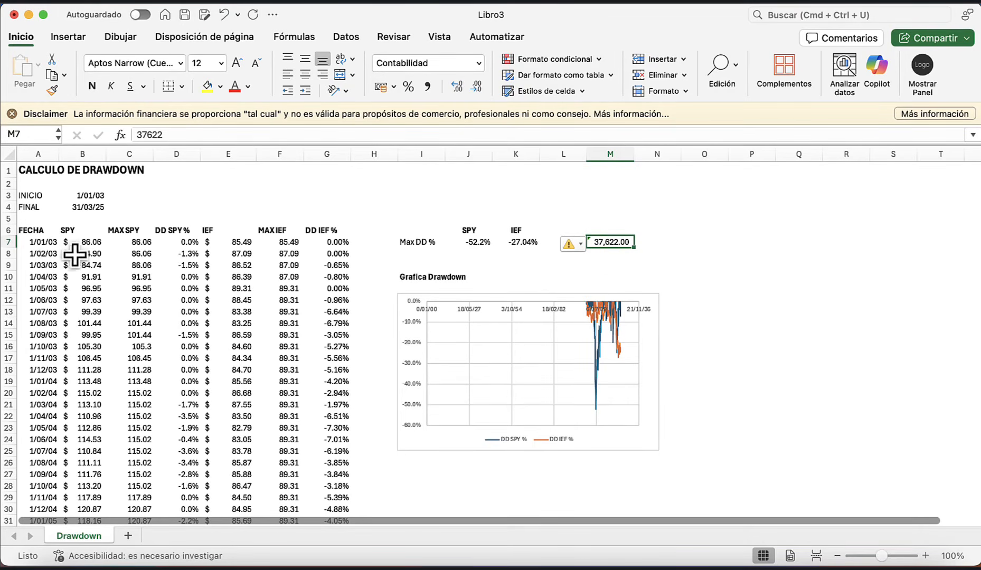
- Set the minimum bound of the drawdown chart's horizontal axis to 37622
{"action": "double_click", "coordinate": [467, 311]}
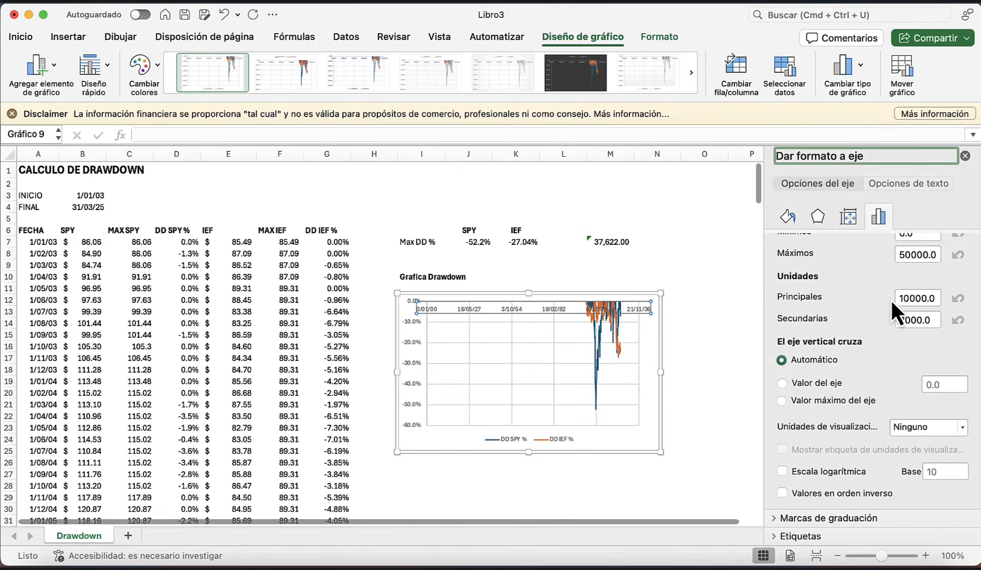
{"action": "scroll", "coordinate": [911, 256], "scroll_direction": "up", "scroll_amount": 2}
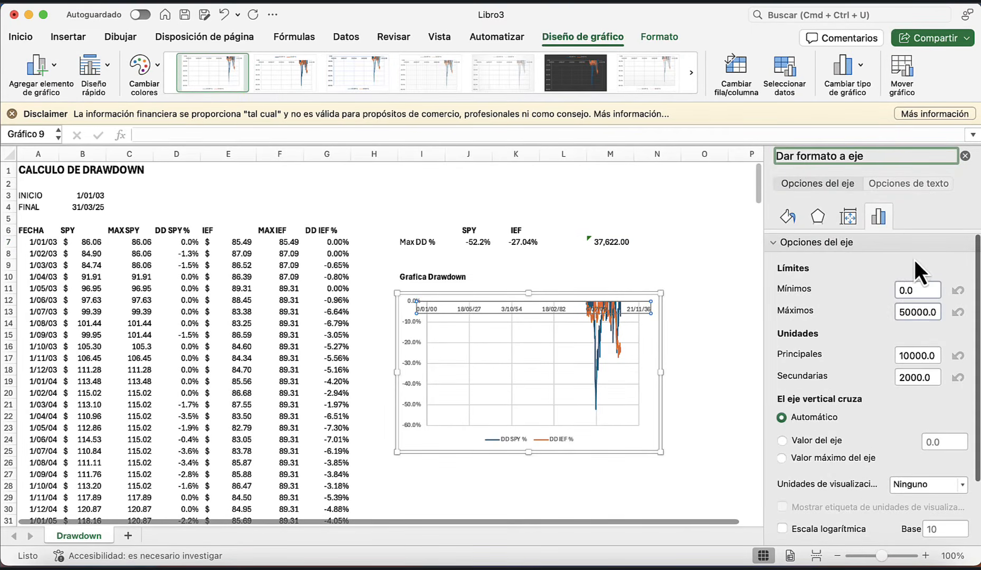
{"action": "left_click", "coordinate": [914, 289]}
{"action": "type", "text": "37622"}
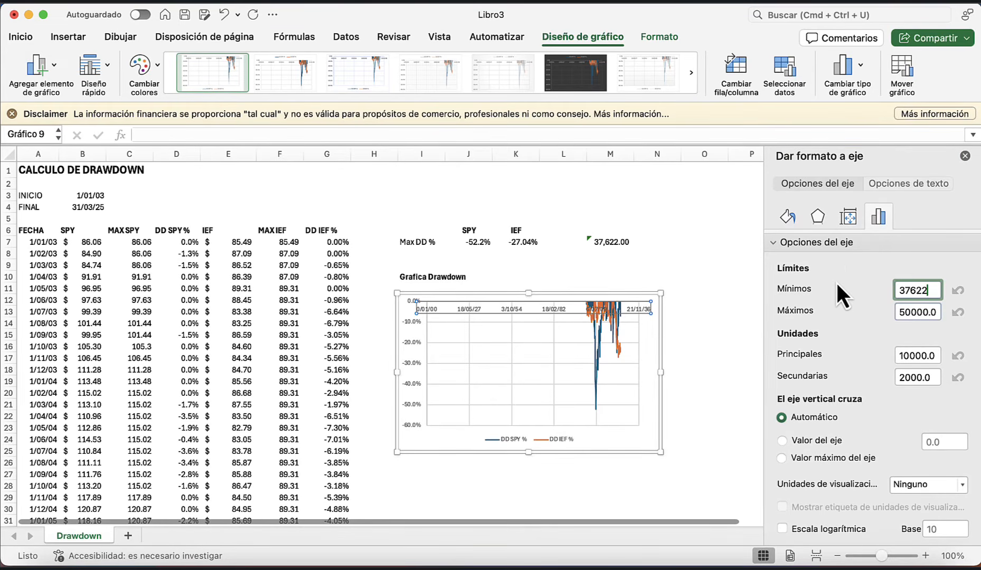
{"action": "key", "text": "Return"}
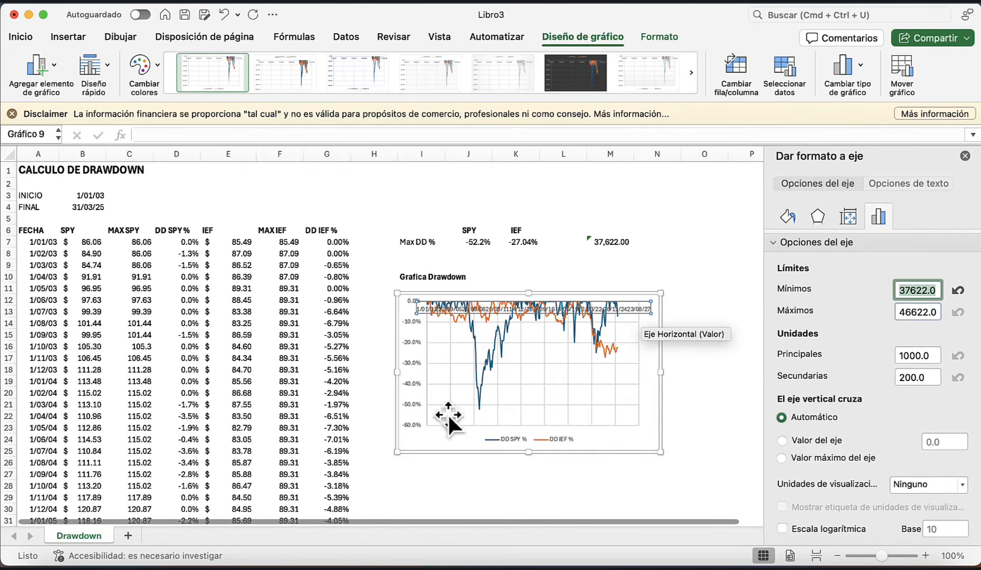
- Set the horizontal axis label position to Bajo so the dates sit below the plot
{"action": "left_click", "coordinate": [636, 308]}
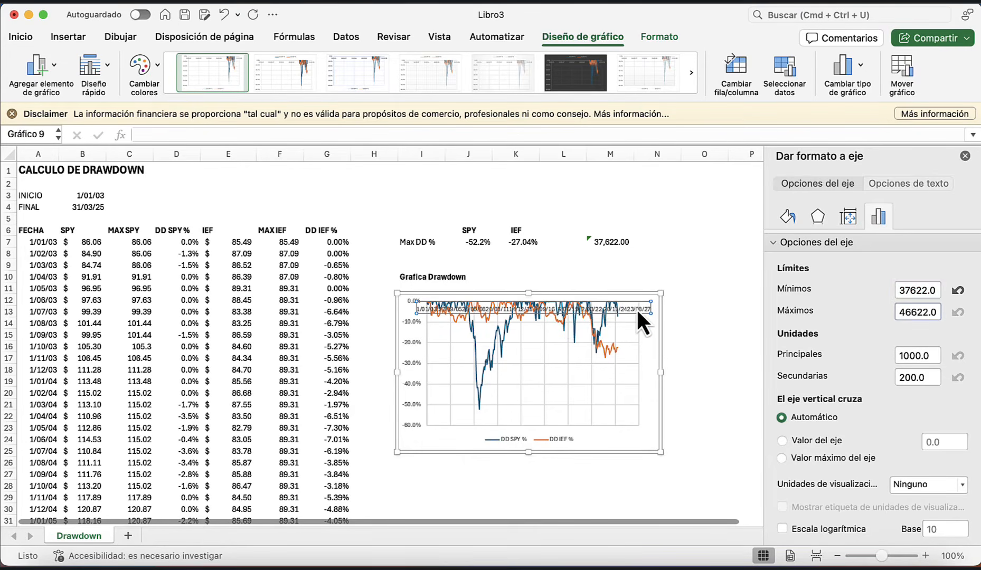
{"action": "scroll", "coordinate": [807, 428], "scroll_direction": "down", "scroll_amount": 3}
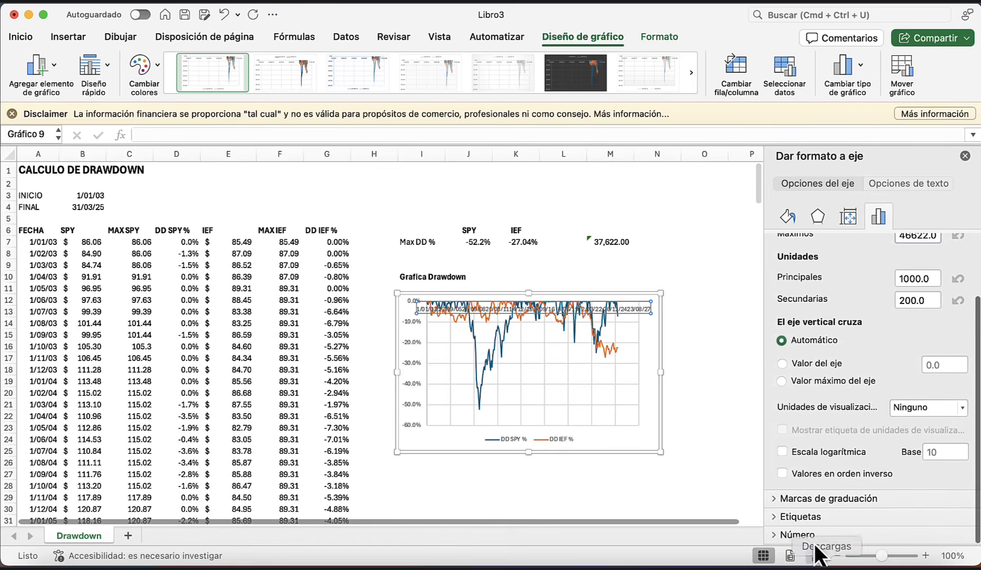
{"action": "left_click", "coordinate": [793, 517]}
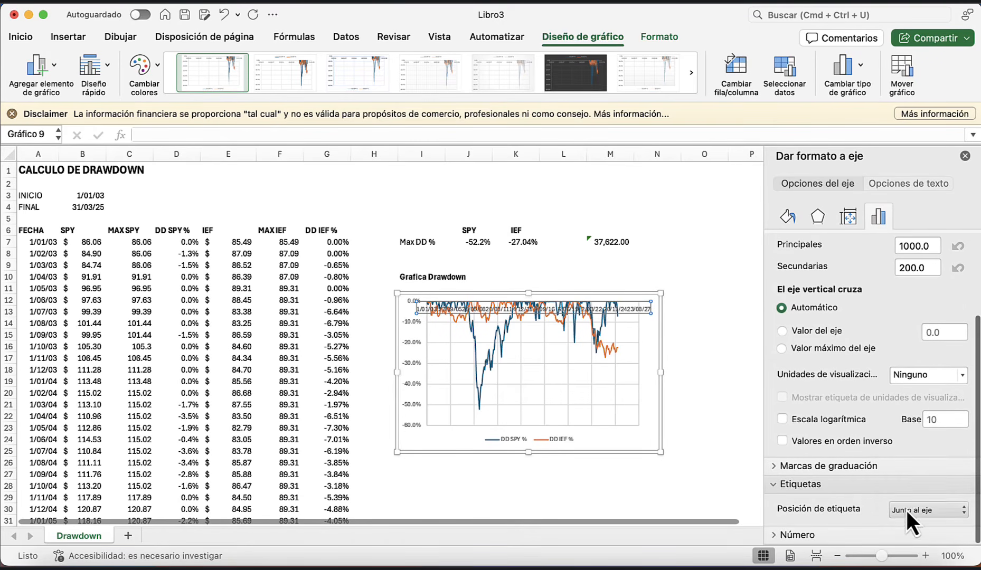
{"action": "left_click", "coordinate": [905, 508]}
{"action": "left_click", "coordinate": [913, 473]}
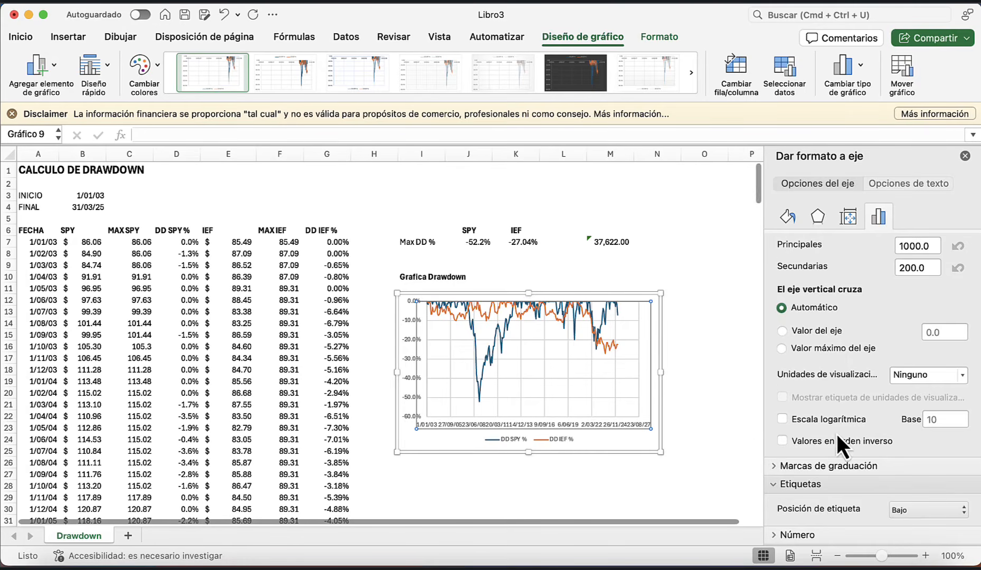
- Apply the custom number format mm/yy to the horizontal axis dates
{"action": "scroll", "coordinate": [845, 476], "scroll_direction": "down", "scroll_amount": 1}
{"action": "left_click", "coordinate": [809, 520]}
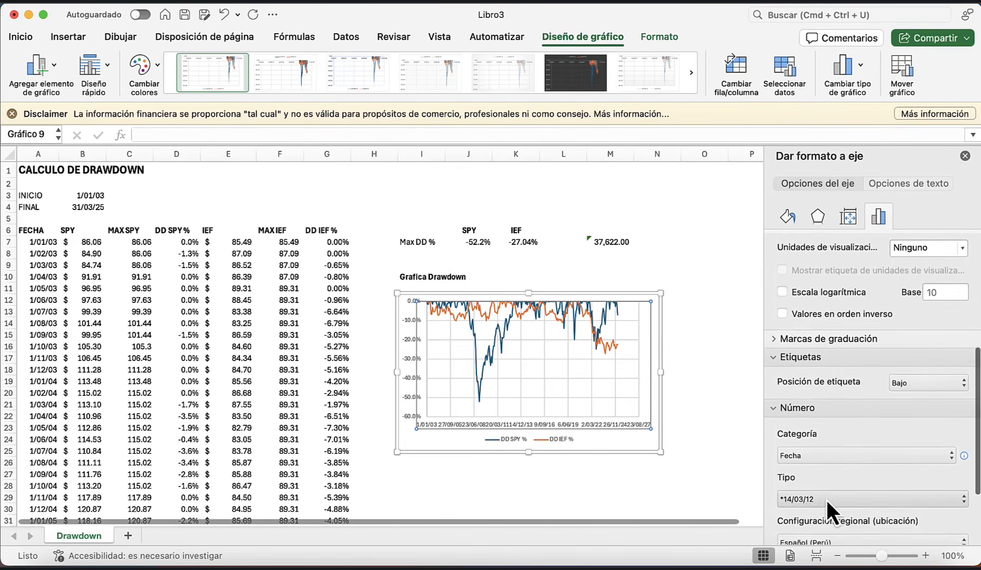
{"action": "scroll", "coordinate": [826, 500], "scroll_direction": "down", "scroll_amount": 4}
{"action": "left_click", "coordinate": [776, 485]}
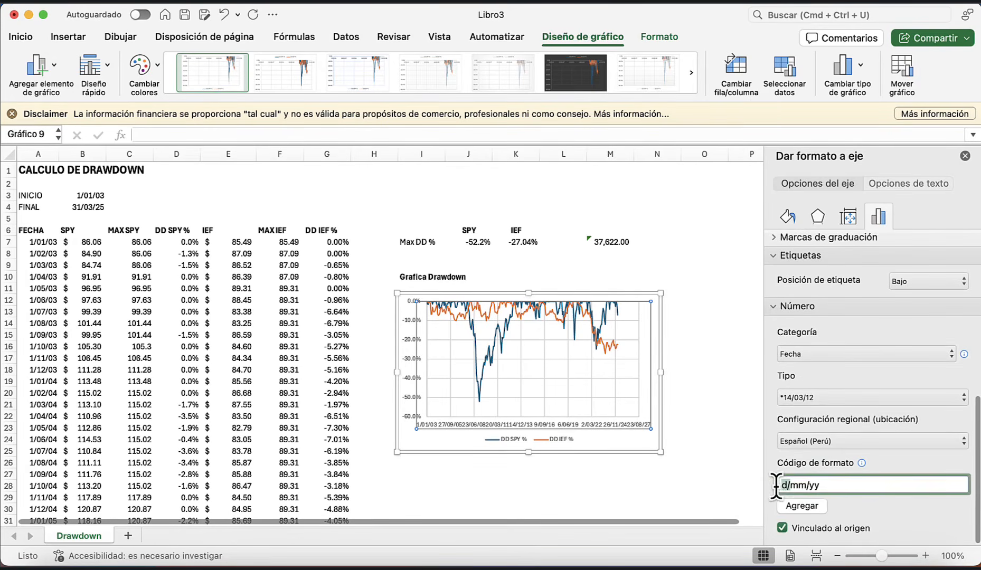
{"action": "left_click", "coordinate": [805, 504]}
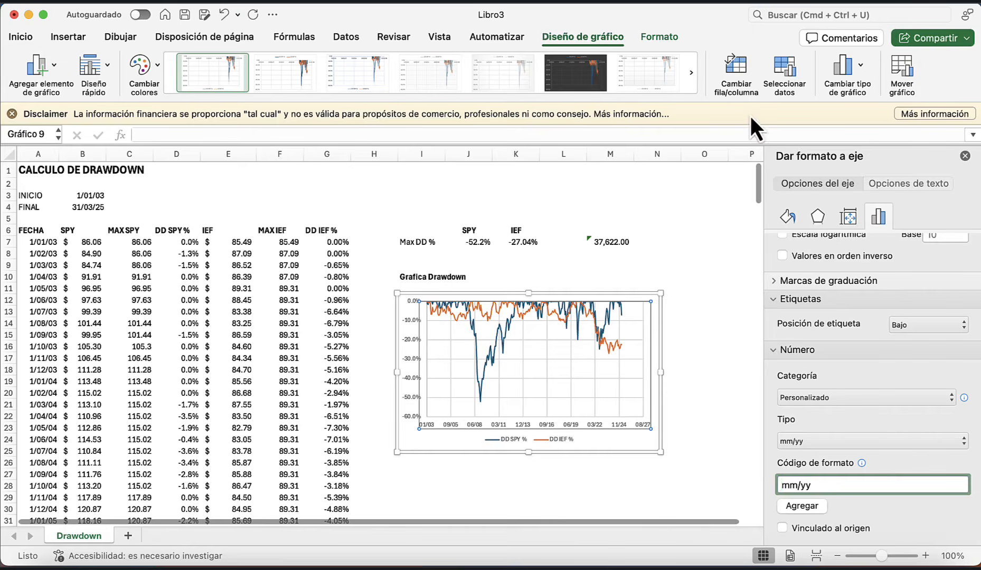
- Resize the whole chart to 5" high and 12" wide, and close its formatting options
{"action": "left_click", "coordinate": [659, 37]}
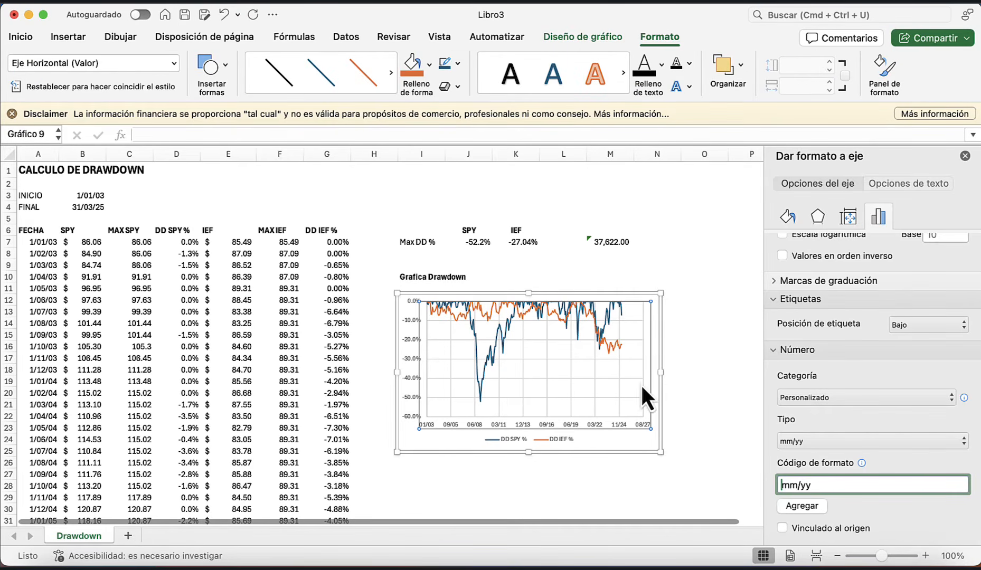
{"action": "left_click", "coordinate": [648, 443]}
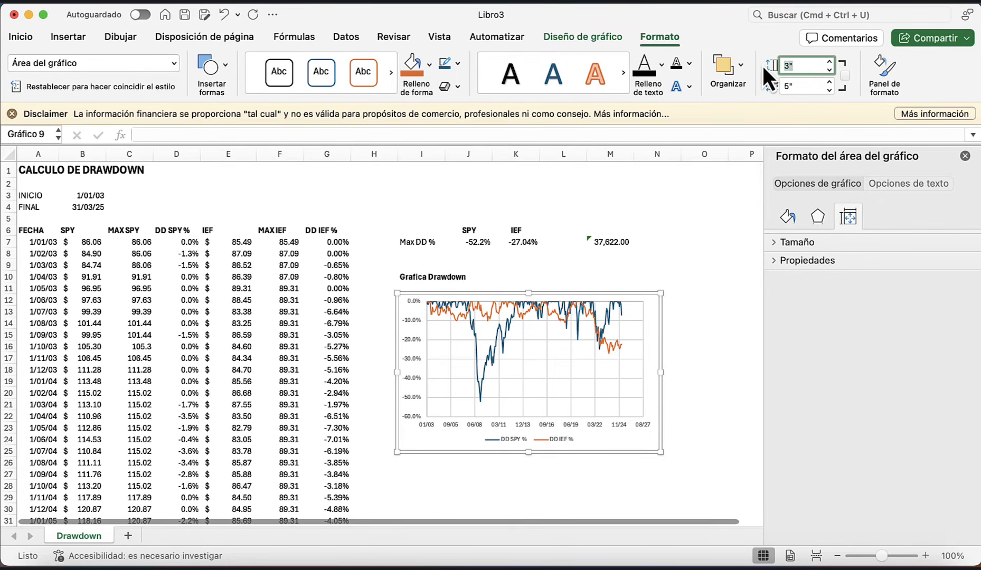
{"action": "key", "text": "Tab"}
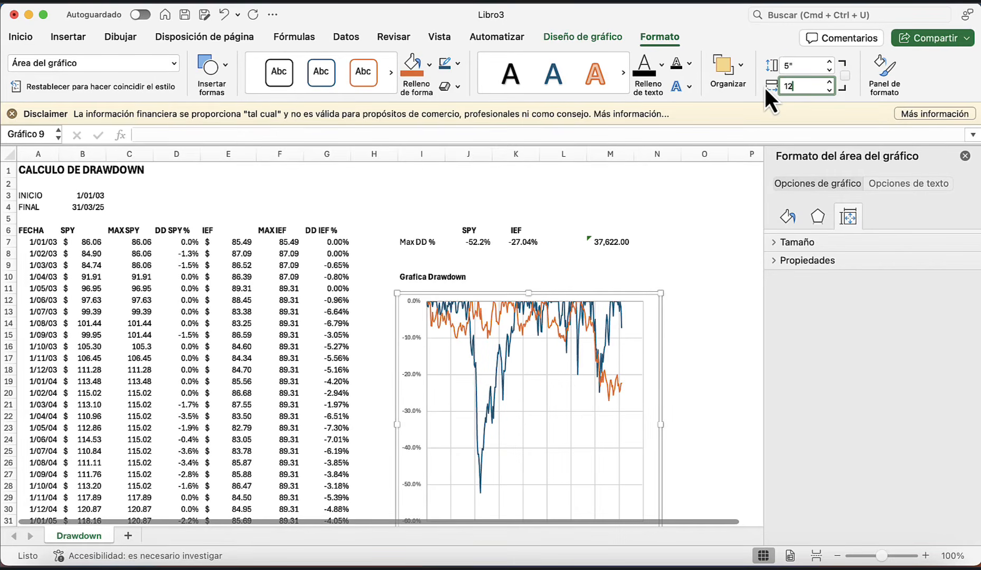
{"action": "key", "text": "Return"}
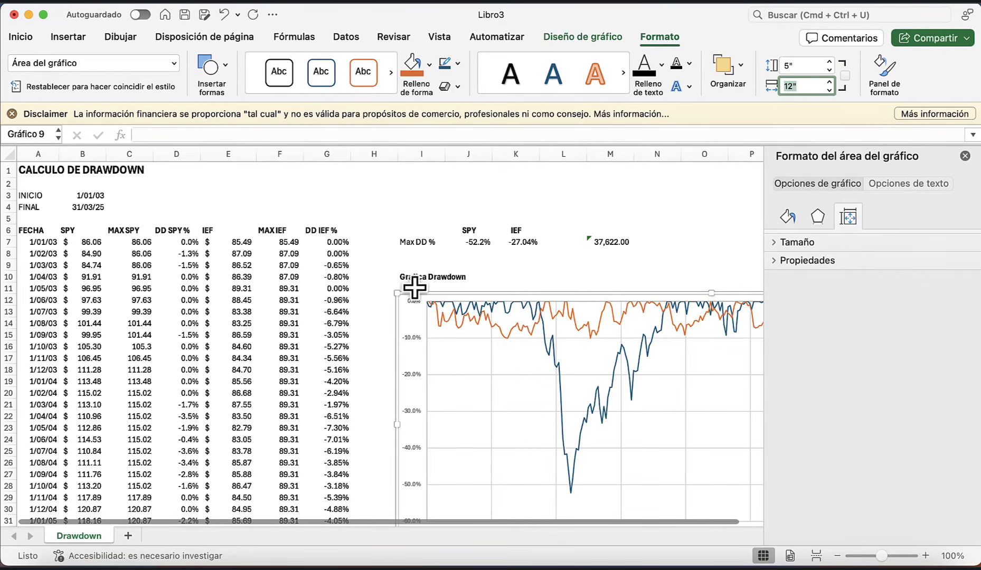
{"action": "left_click", "coordinate": [391, 285]}
{"action": "scroll", "coordinate": [392, 286], "scroll_direction": "right", "scroll_amount": 2}
{"action": "scroll", "coordinate": [392, 285], "scroll_direction": "right", "scroll_amount": 1}
{"action": "scroll", "coordinate": [392, 285], "scroll_direction": "down", "scroll_amount": 1}
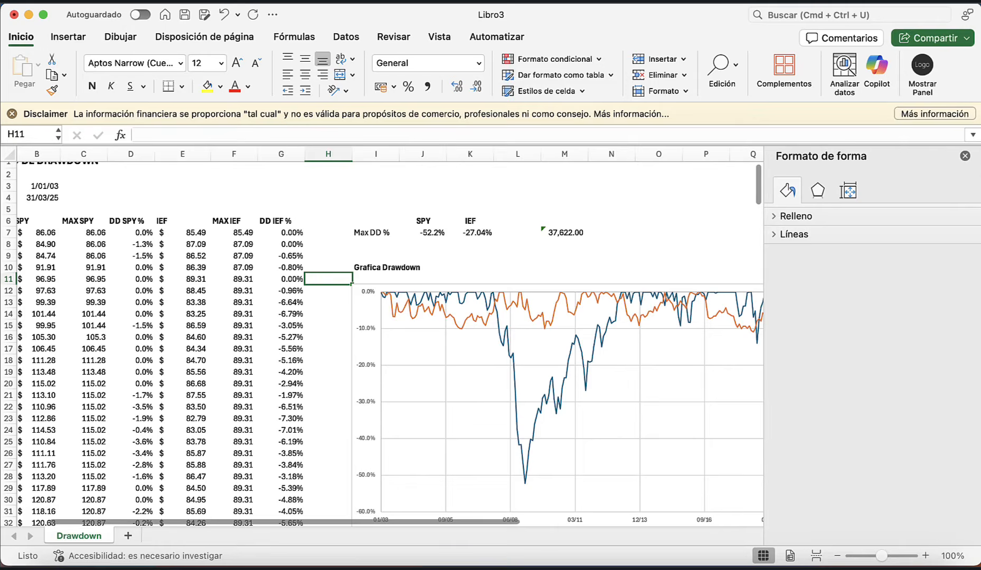
{"action": "left_click", "coordinate": [965, 156]}
{"action": "scroll", "coordinate": [810, 222], "scroll_direction": "down", "scroll_amount": 3}
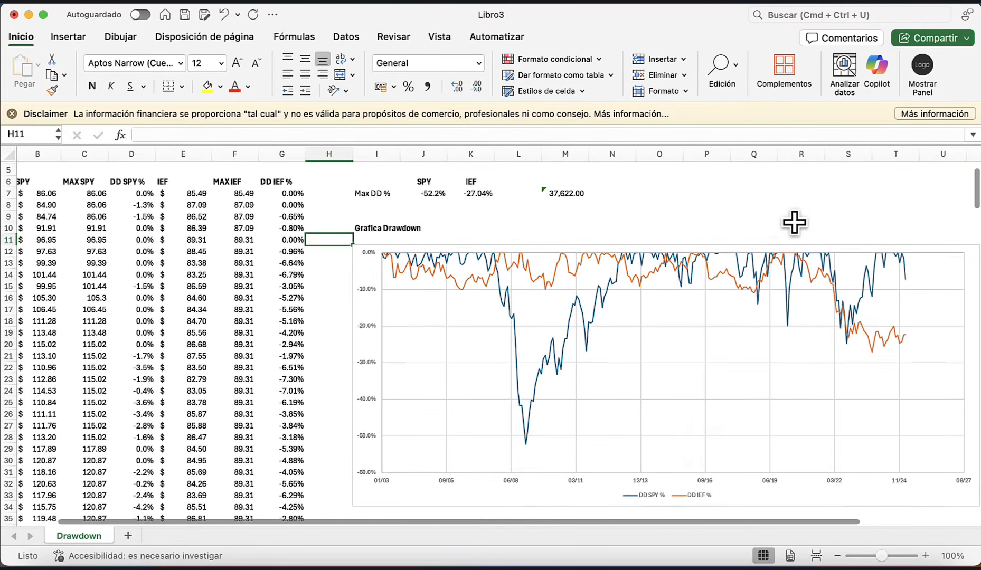
- Examine the SPY and IEF low points in the chart and compare its curves with Portfolio Visualizer's Drawdowns chart in the browser
{"action": "scroll", "coordinate": [795, 222], "scroll_direction": "down", "scroll_amount": 1}
{"action": "scroll", "coordinate": [754, 217], "scroll_direction": "left", "scroll_amount": 1}
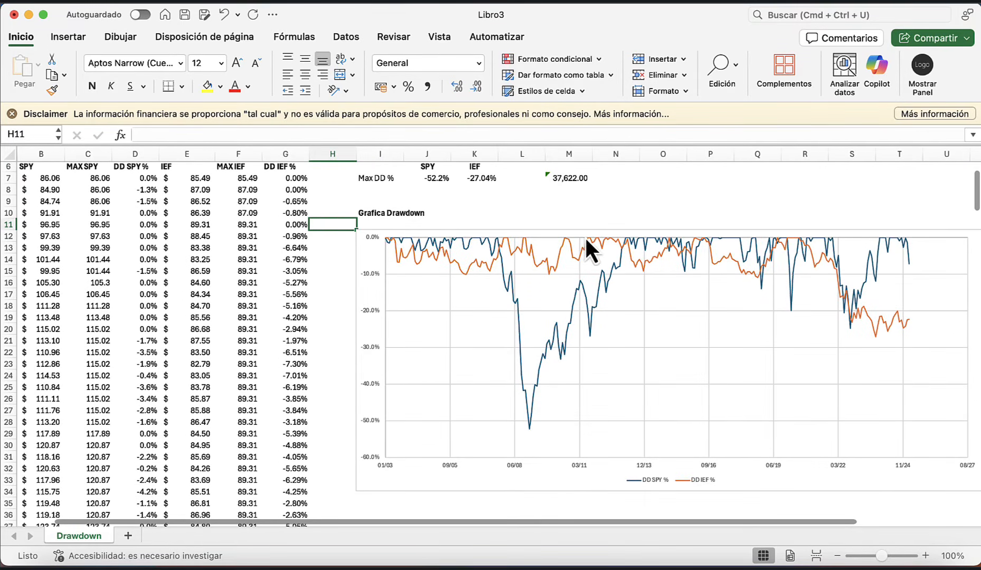
{"action": "mouse_move", "coordinate": [530, 428]}
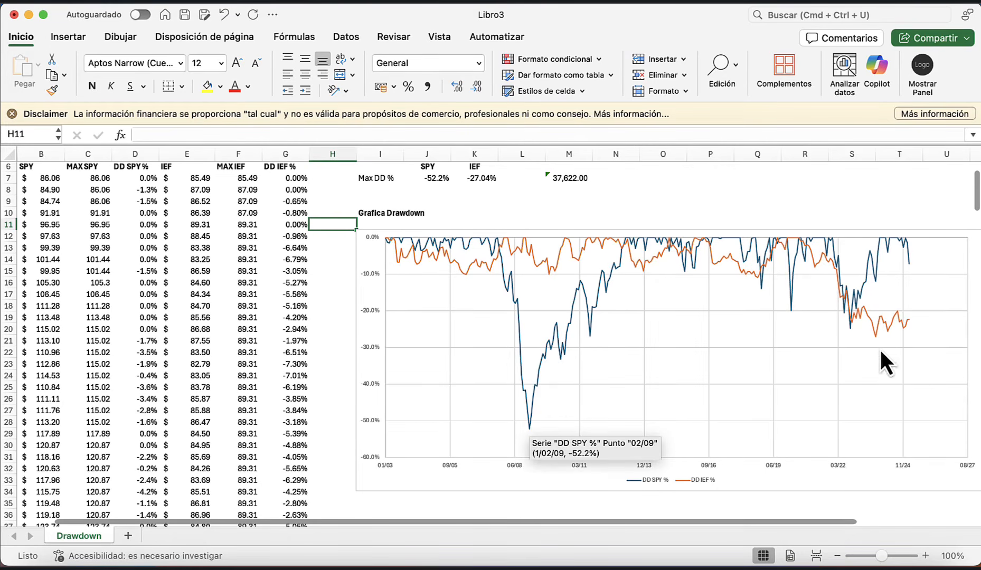
{"action": "mouse_move", "coordinate": [874, 337]}
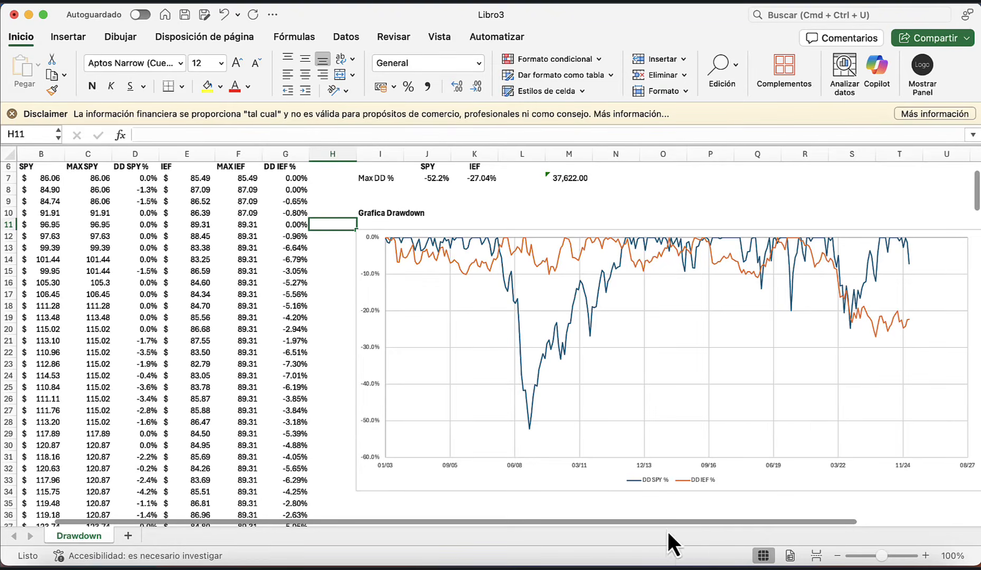
{"action": "left_click", "coordinate": [668, 565]}
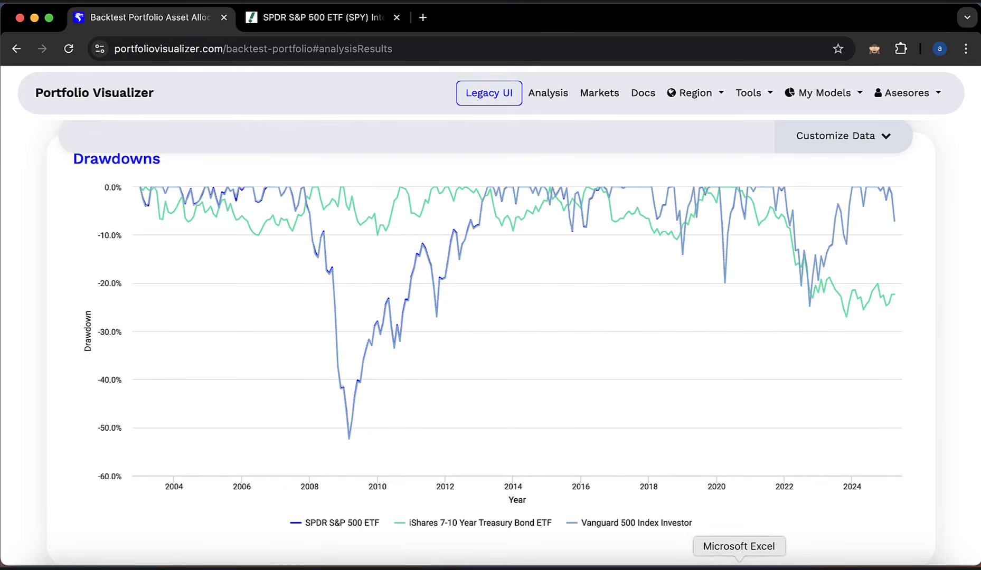
{"action": "left_click", "coordinate": [739, 565]}
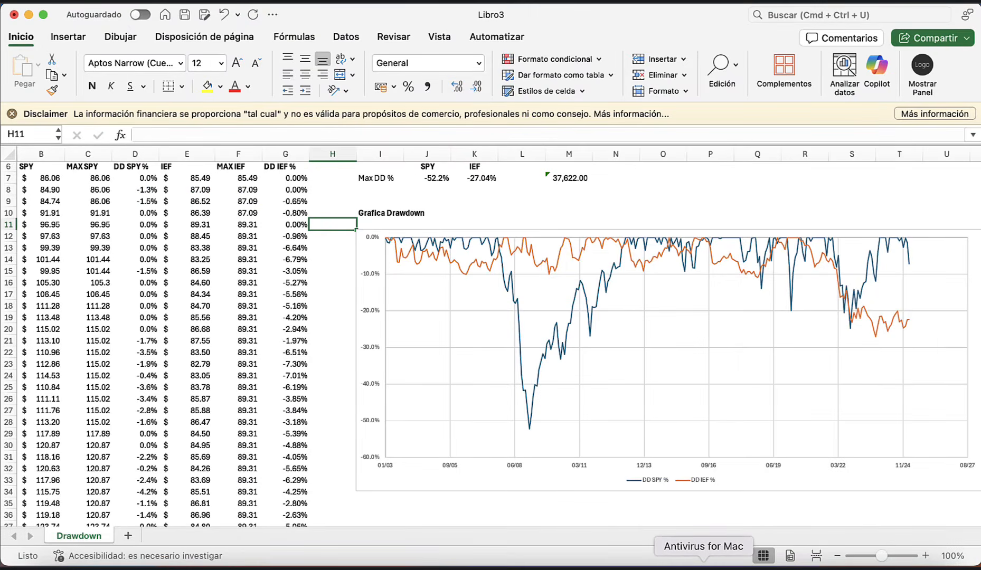
{"action": "left_click", "coordinate": [668, 565]}
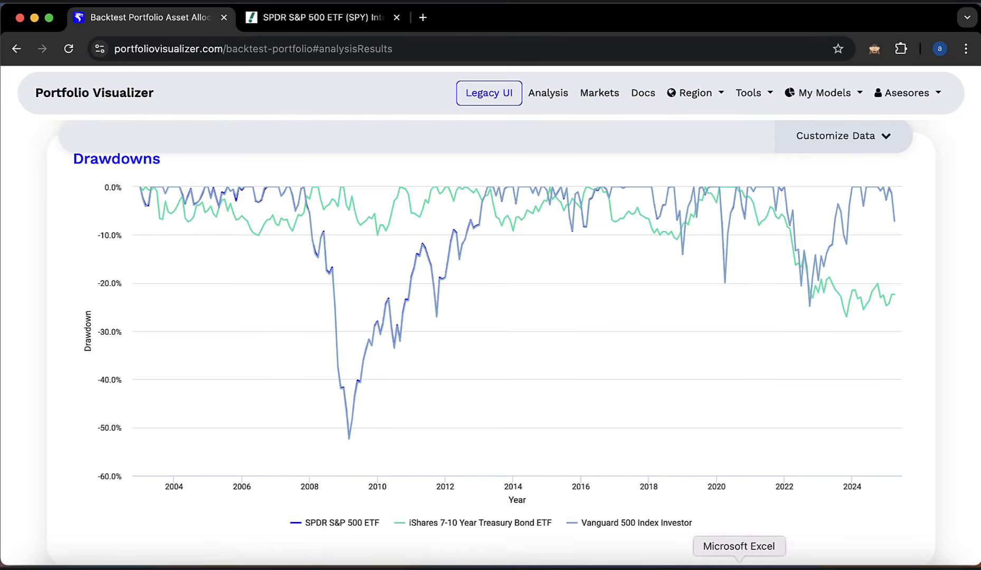
{"action": "left_click", "coordinate": [739, 565]}
- Delete the auxiliary date serial number from cell M7
{"action": "scroll", "coordinate": [596, 235], "scroll_direction": "up", "scroll_amount": 3}
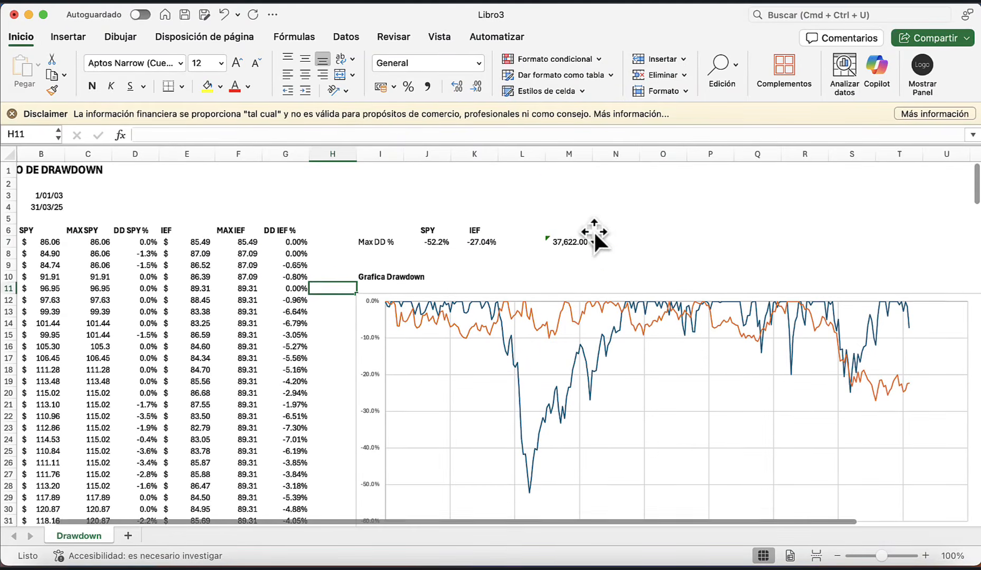
{"action": "left_click", "coordinate": [568, 240]}
{"action": "key", "text": "Delete"}
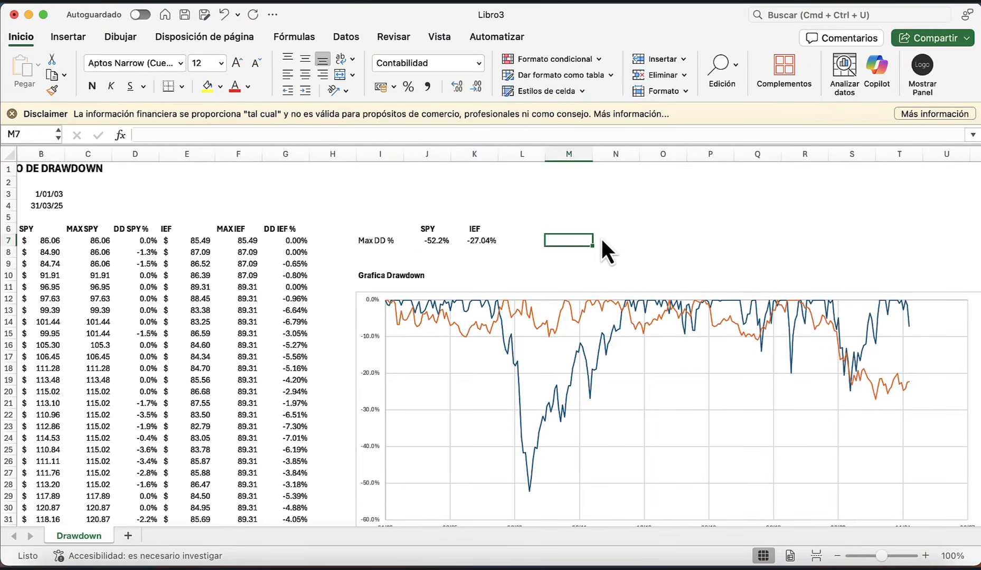
- Add a bottom border to the table's header row, A6:G6
{"action": "left_click", "coordinate": [331, 265]}
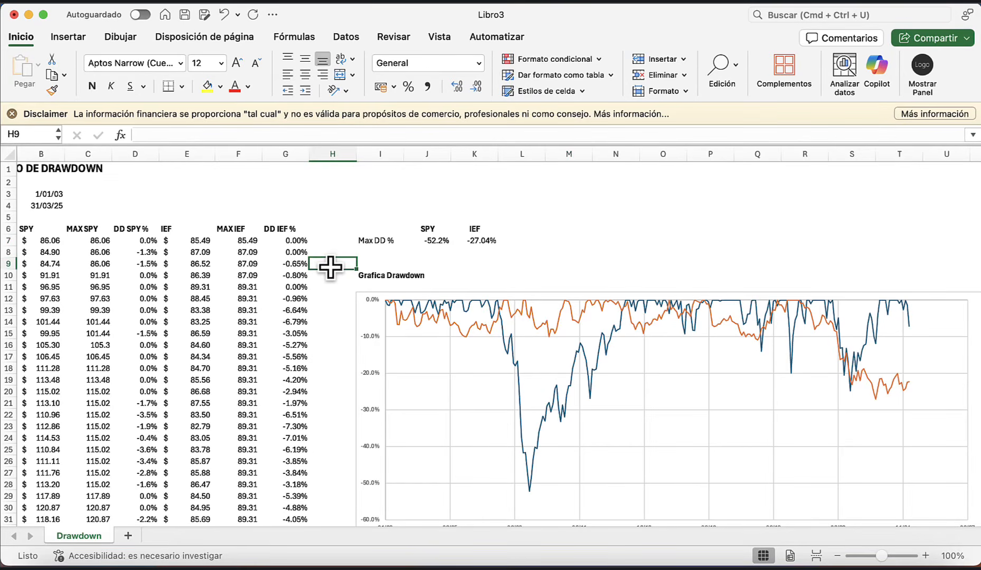
{"action": "key", "text": "Left"}
{"action": "key", "text": "Left"}
{"action": "key", "text": "Left"}
{"action": "key", "text": "Left"}
{"action": "key", "text": "Left"}
{"action": "key", "text": "Left"}
{"action": "key", "text": "Left"}
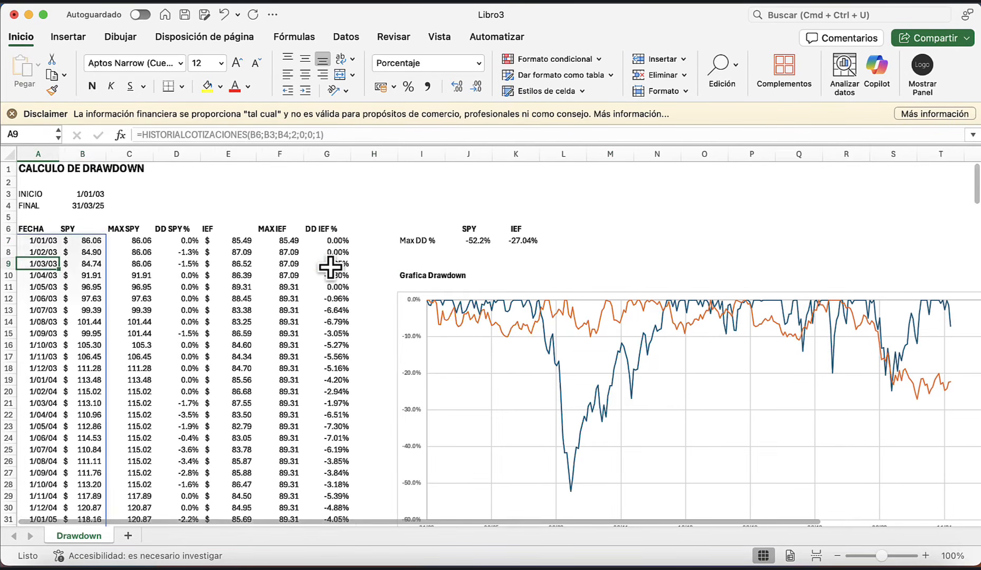
{"action": "key", "text": "Up"}
{"action": "key", "text": "Up"}
{"action": "key", "text": "Up"}
{"action": "key", "text": "shift+Right"}
{"action": "key", "text": "shift+Right"}
{"action": "key", "text": "shift+Right"}
{"action": "key", "text": "shift+Right"}
{"action": "key", "text": "shift+Right"}
{"action": "key", "text": "shift+Right"}
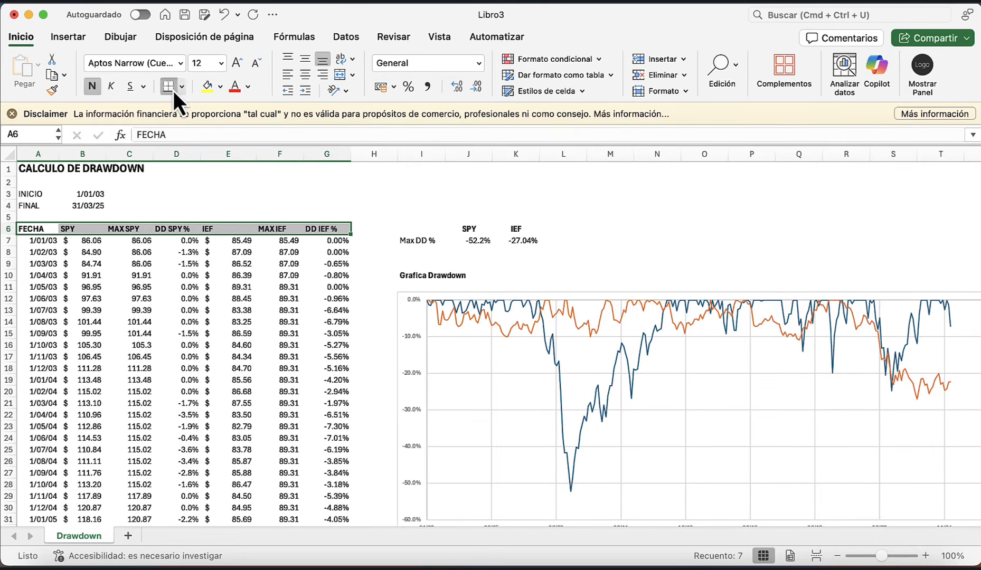
{"action": "left_click", "coordinate": [169, 286]}
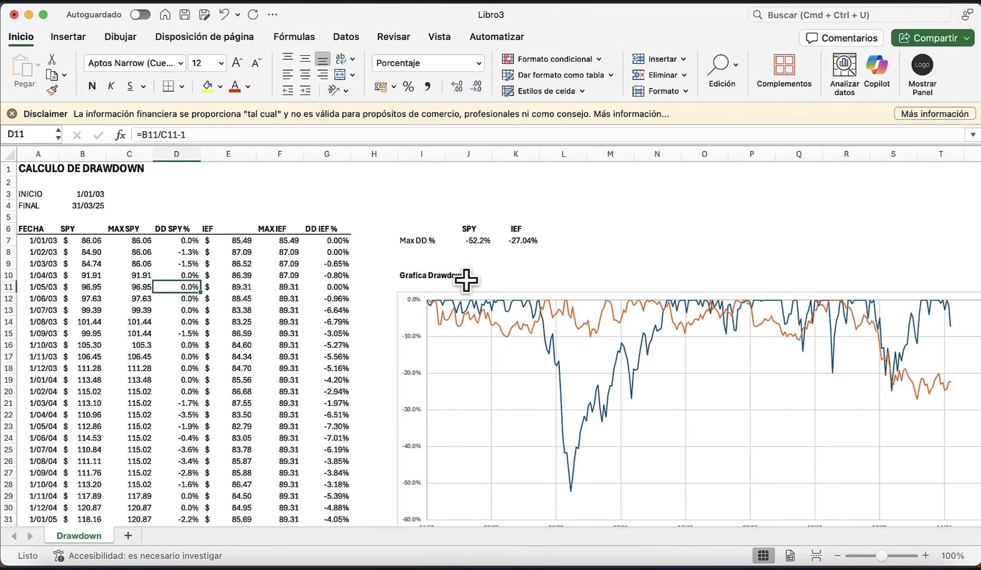
{"action": "left_click", "coordinate": [431, 267]}
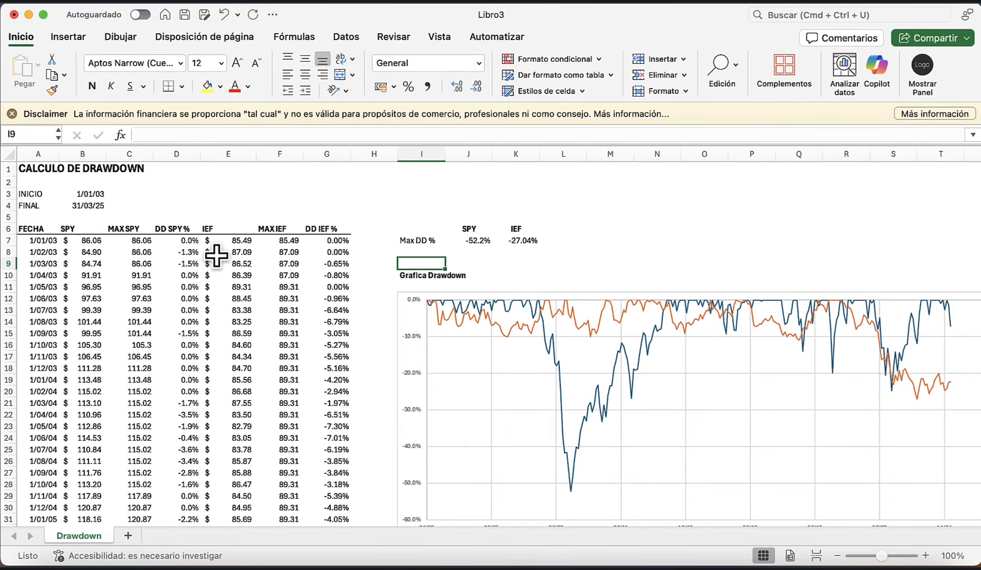
- Switch to the Portfolio Visualizer backtest in the browser and review its risk metrics, including Maximum Drawdown, and its other result sections
{"action": "left_click", "coordinate": [668, 563]}
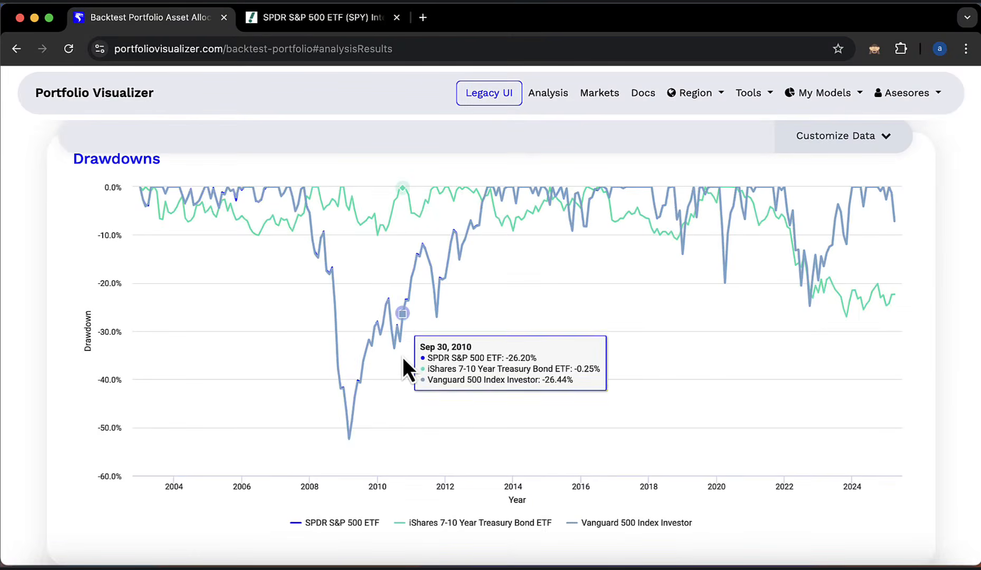
{"action": "scroll", "coordinate": [402, 356], "scroll_direction": "down", "scroll_amount": 20}
{"action": "scroll", "coordinate": [402, 362], "scroll_direction": "down", "scroll_amount": 4}
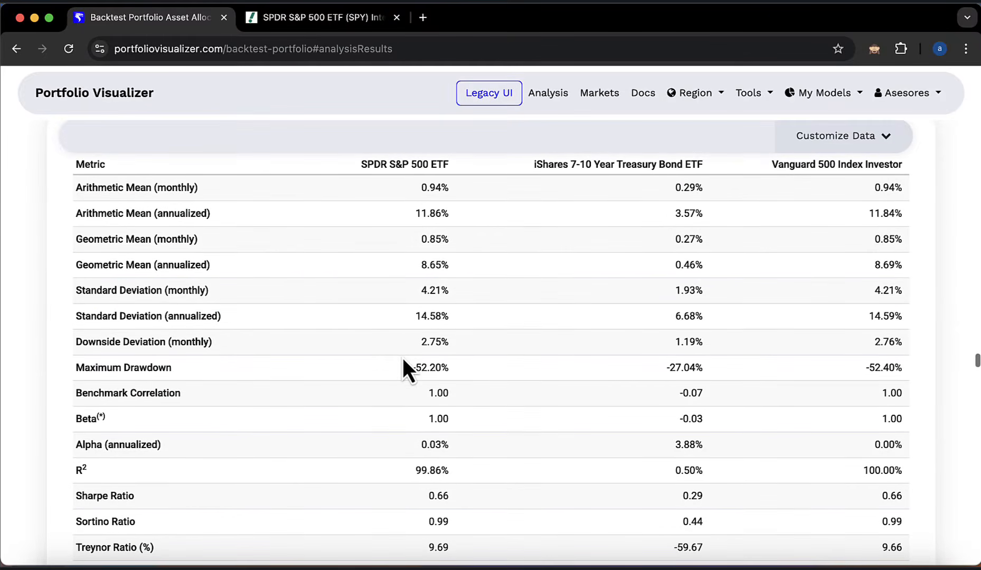
{"action": "scroll", "coordinate": [316, 298], "scroll_direction": "up", "scroll_amount": 10}
{"action": "scroll", "coordinate": [330, 295], "scroll_direction": "down", "scroll_amount": 20}
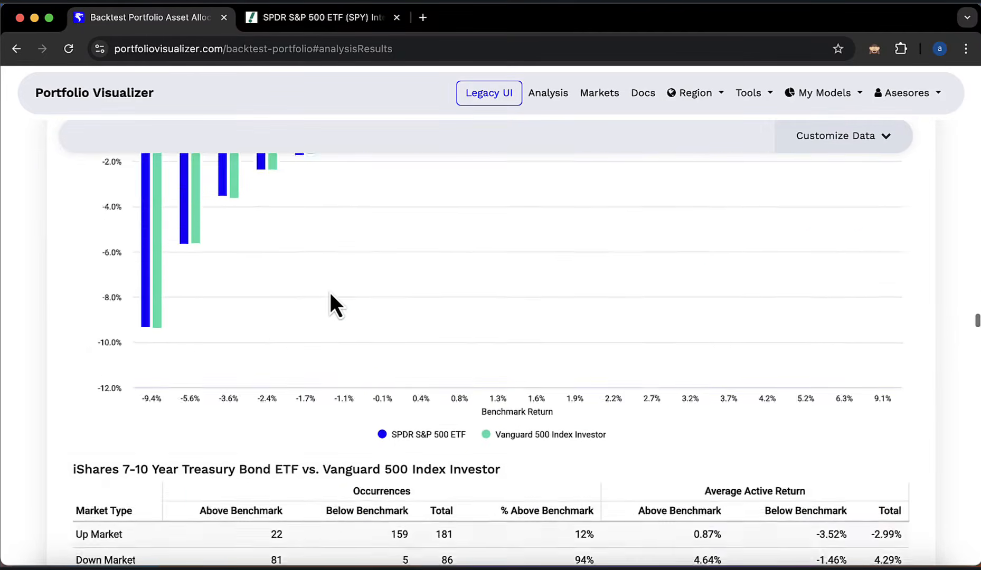
{"action": "scroll", "coordinate": [332, 303], "scroll_direction": "up", "scroll_amount": 20}
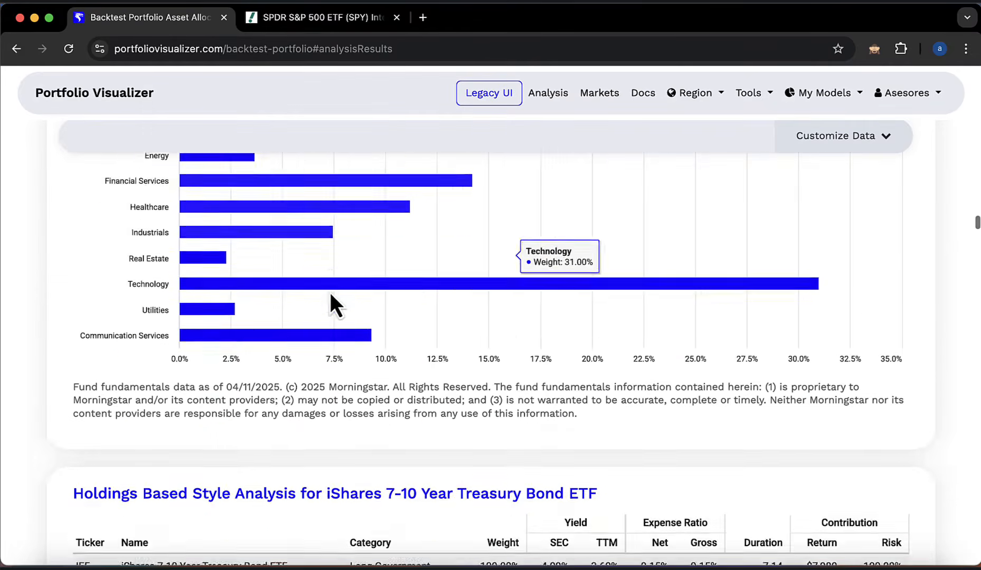
{"action": "scroll", "coordinate": [330, 295], "scroll_direction": "down", "scroll_amount": 4}
{"action": "scroll", "coordinate": [330, 295], "scroll_direction": "up", "scroll_amount": 15}
{"action": "scroll", "coordinate": [330, 296], "scroll_direction": "up", "scroll_amount": 15}
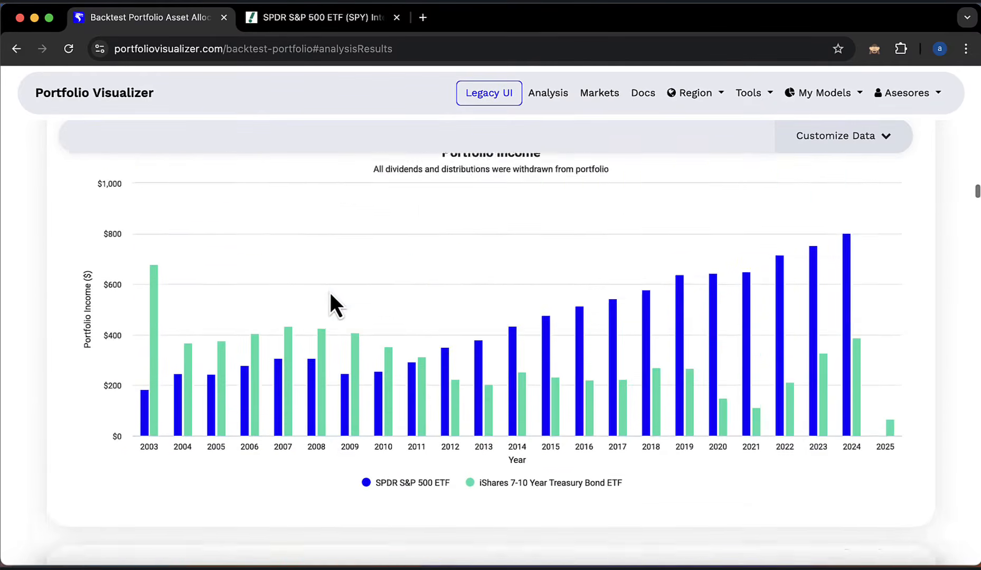
- Review the backtest's Performance Summary, comparing the Best Year and Worst Year returns of SPY and IEF
{"action": "scroll", "coordinate": [331, 296], "scroll_direction": "down", "scroll_amount": 2}
{"action": "scroll", "coordinate": [330, 294], "scroll_direction": "up", "scroll_amount": 15}
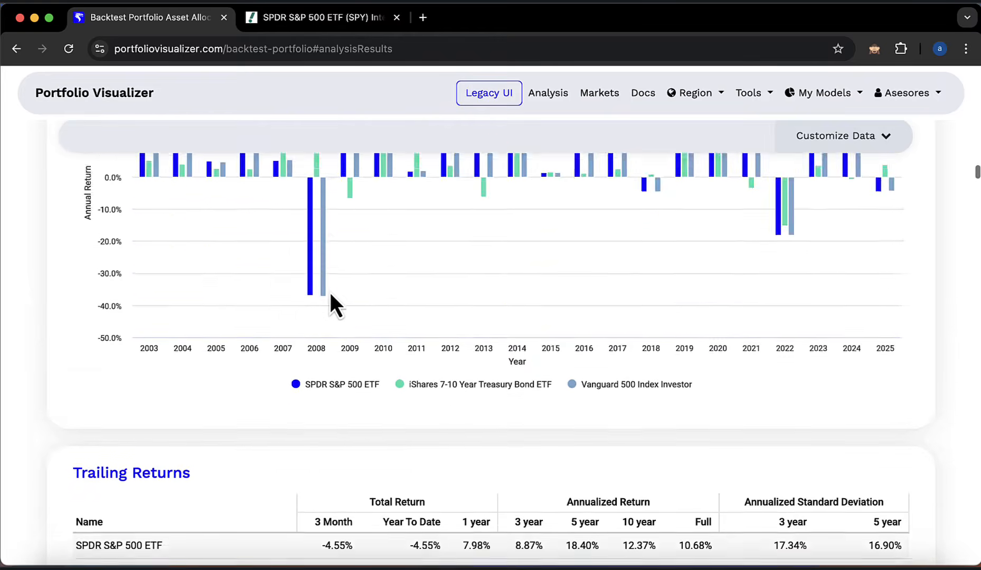
{"action": "scroll", "coordinate": [332, 295], "scroll_direction": "down", "scroll_amount": 3}
{"action": "scroll", "coordinate": [331, 292], "scroll_direction": "down", "scroll_amount": 5}
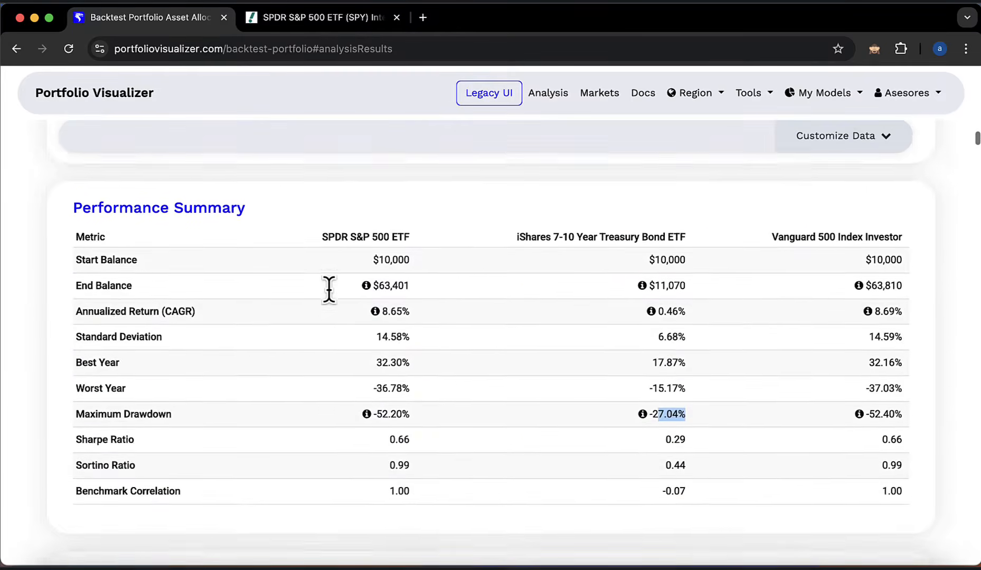
{"action": "left_click", "coordinate": [415, 335]}
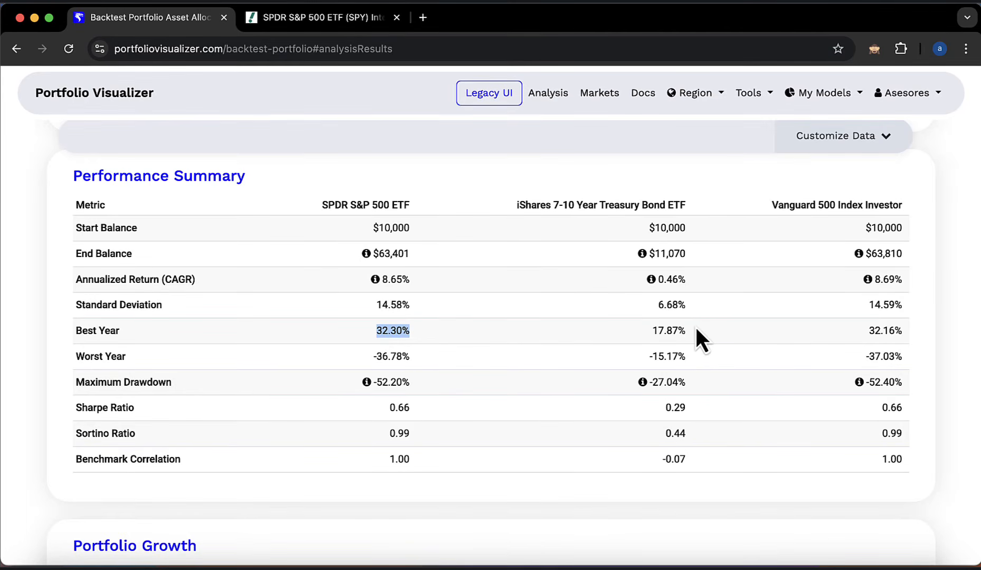
{"action": "left_click", "coordinate": [358, 353]}
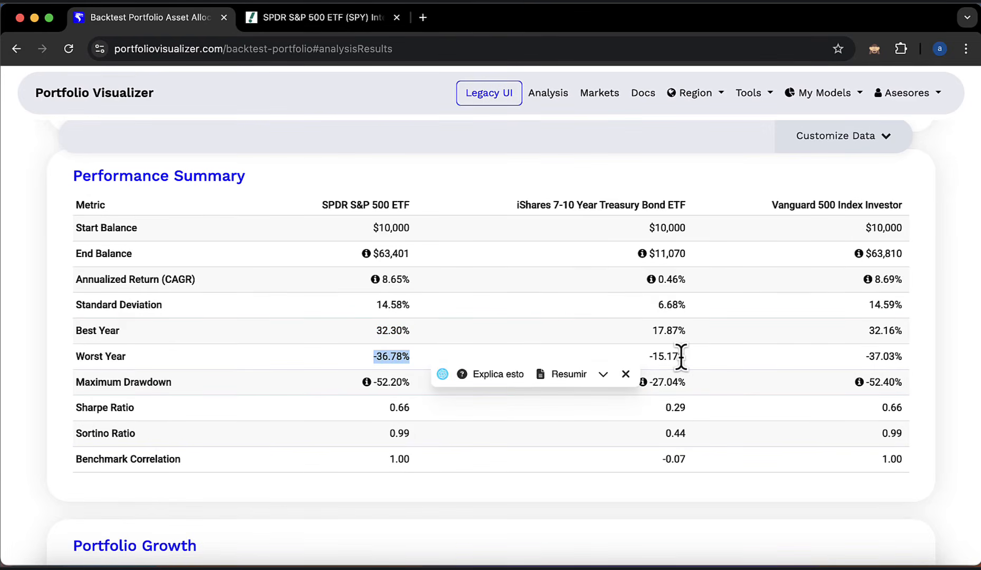
{"action": "left_click_drag", "start_coordinate": [687, 357], "coordinate": [650, 357]}
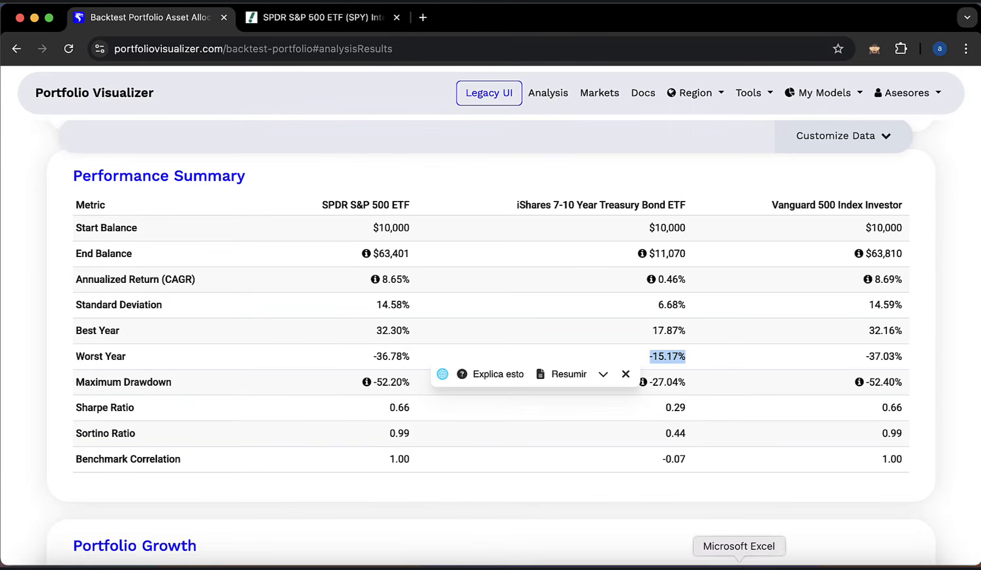
- Switch to Excel and review the MAX SPY formulas, the monthly SPY prices and the Max DD % row
{"action": "left_click", "coordinate": [741, 557]}
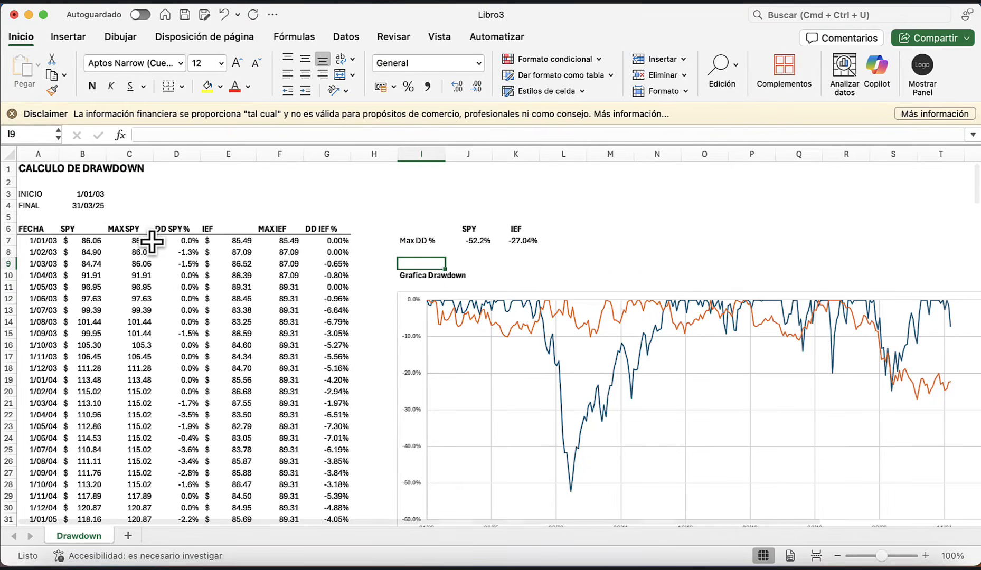
{"action": "left_click_drag", "start_coordinate": [126, 240], "coordinate": [138, 368]}
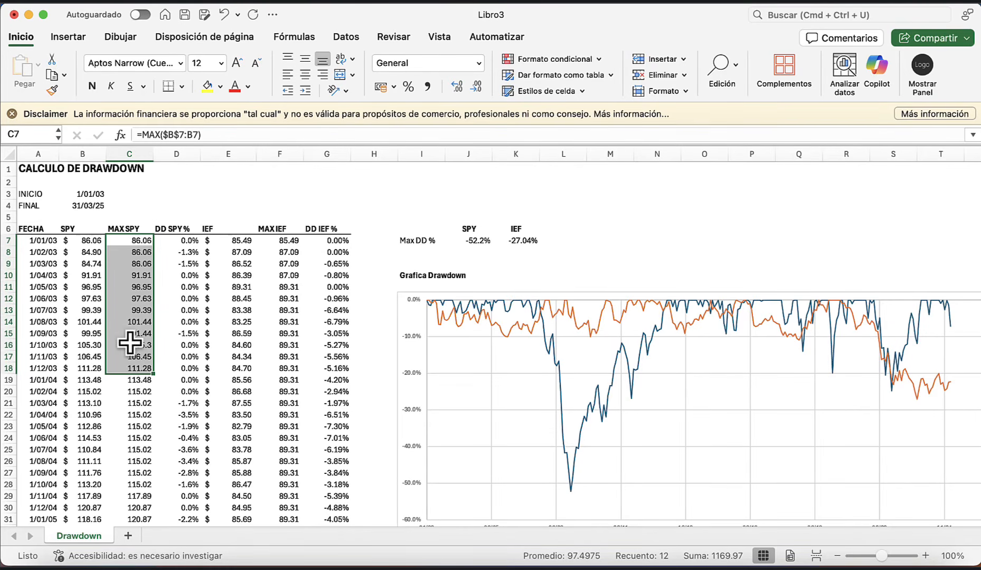
{"action": "left_click", "coordinate": [80, 368]}
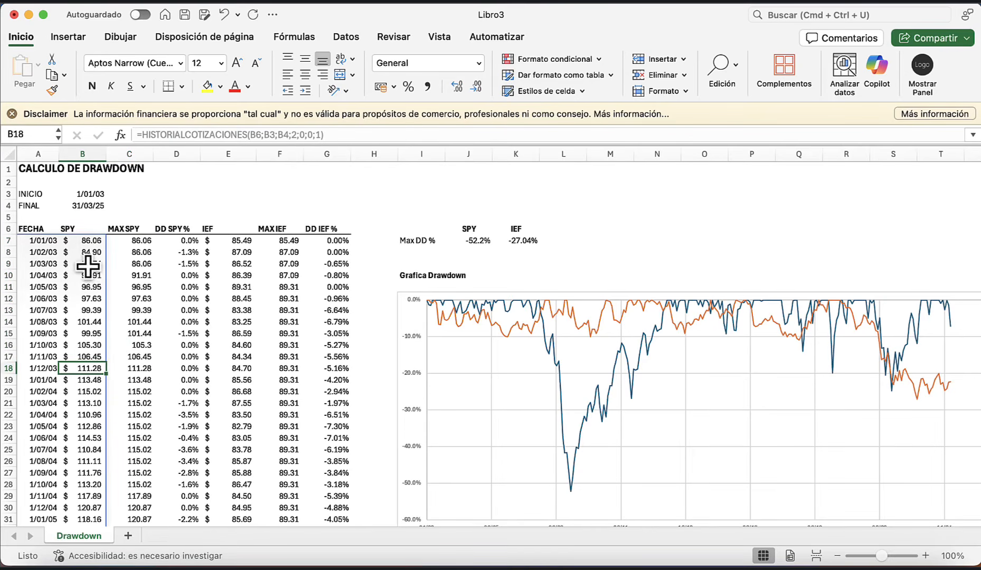
{"action": "scroll", "coordinate": [77, 433], "scroll_direction": "down", "scroll_amount": 5}
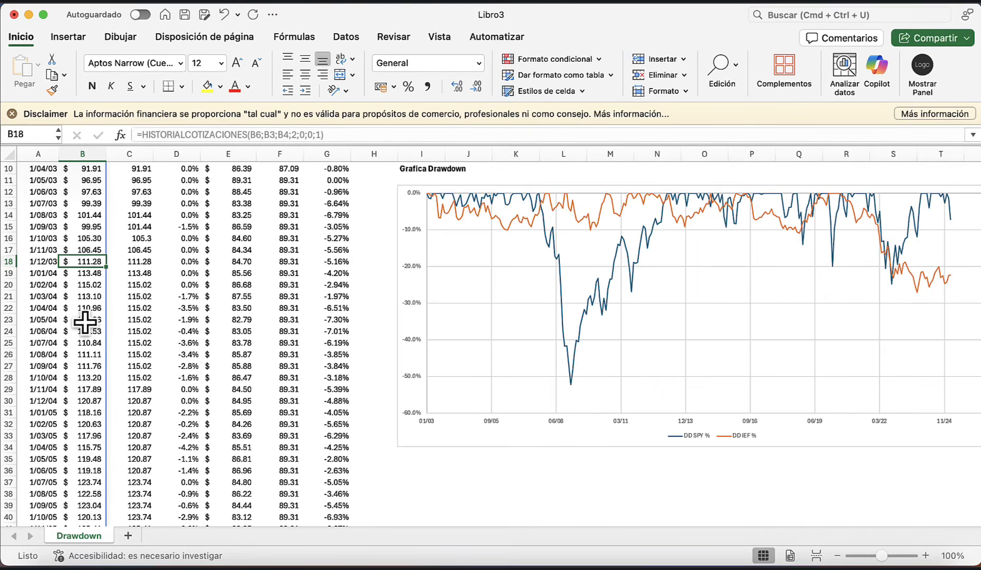
{"action": "scroll", "coordinate": [86, 320], "scroll_direction": "up", "scroll_amount": 5}
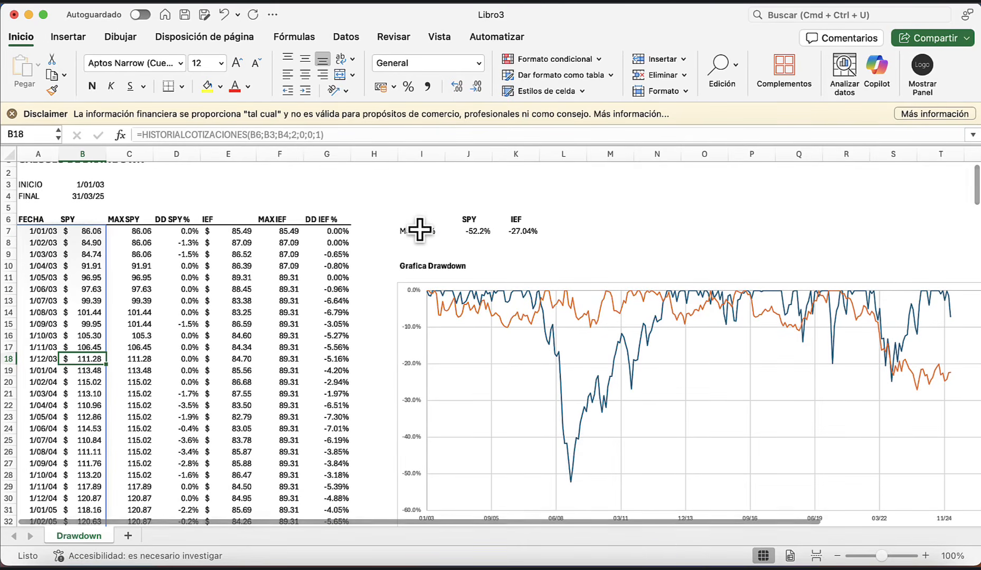
{"action": "left_click_drag", "start_coordinate": [419, 229], "coordinate": [525, 231]}
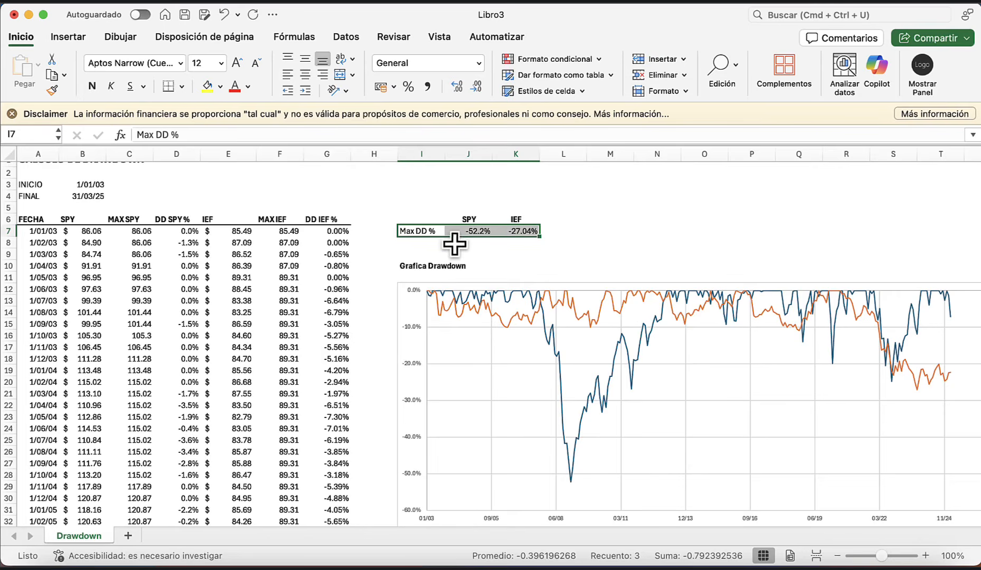
- Move the Grafica Drawdown heading together with its chart down so that the heading sits in I15
{"action": "scroll", "coordinate": [454, 244], "scroll_direction": "down", "scroll_amount": 1}
{"action": "left_click_drag", "start_coordinate": [411, 256], "coordinate": [550, 514]}
{"action": "scroll", "coordinate": [556, 505], "scroll_direction": "down", "scroll_amount": 3}
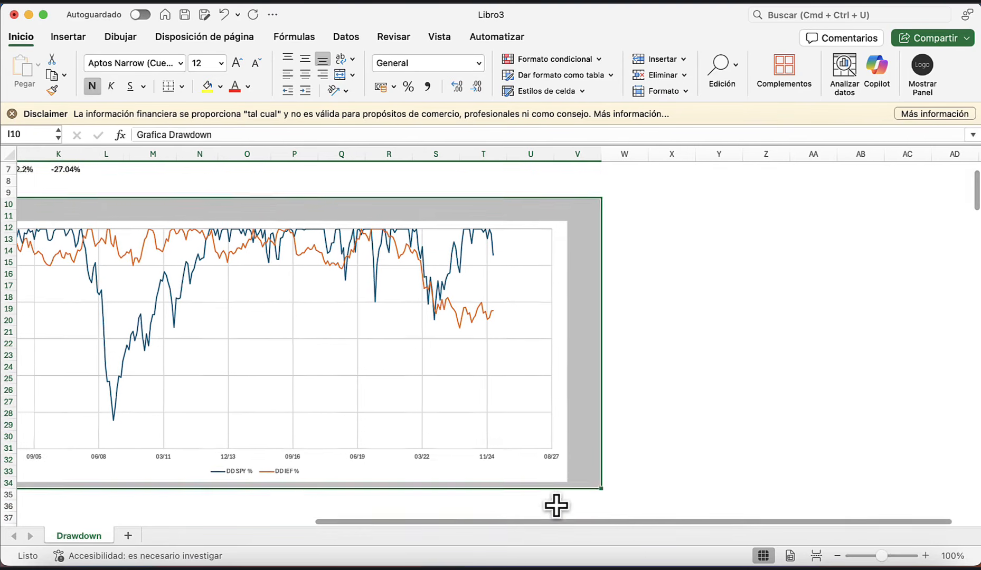
{"action": "left_click_drag", "start_coordinate": [576, 459], "coordinate": [574, 509]}
{"action": "scroll", "coordinate": [552, 494], "scroll_direction": "left", "scroll_amount": 5}
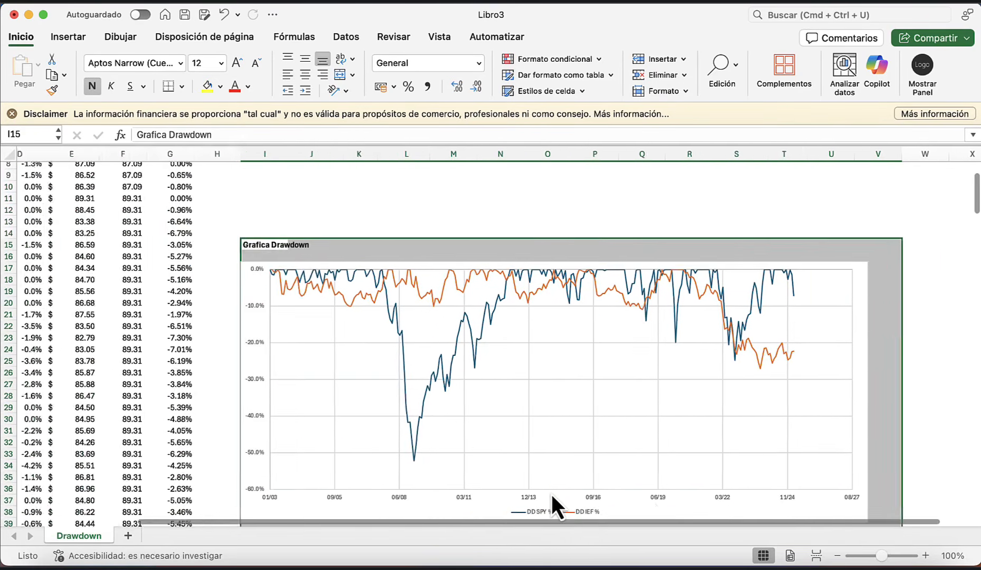
{"action": "scroll", "coordinate": [551, 494], "scroll_direction": "up", "scroll_amount": 5}
{"action": "left_click", "coordinate": [263, 251]}
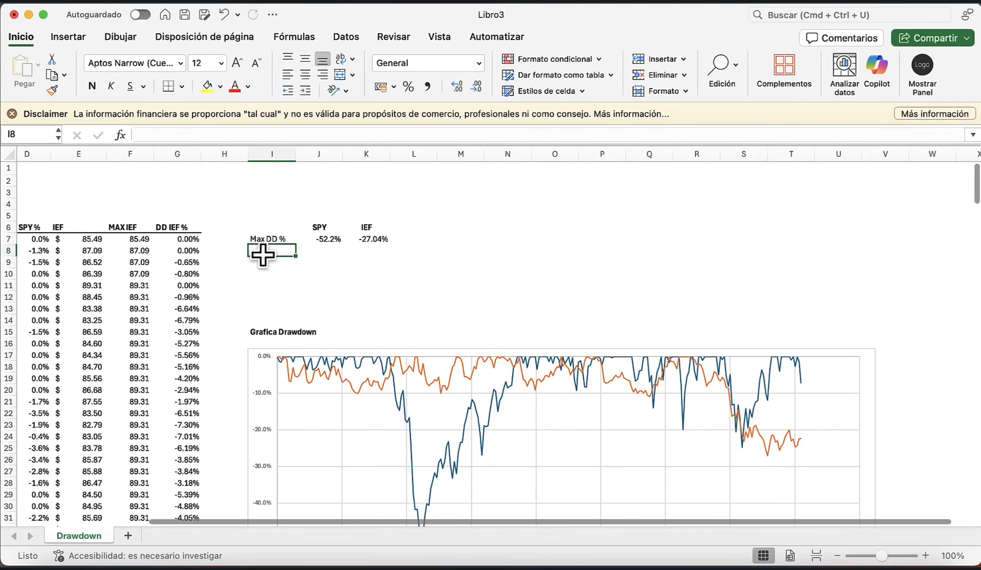
{"action": "key", "text": "Left"}
{"action": "key", "text": "Left"}
{"action": "key", "text": "Left"}
{"action": "key", "text": "Left"}
{"action": "key", "text": "Left"}
{"action": "key", "text": "Left"}
{"action": "key", "text": "Left"}
{"action": "key", "text": "Left"}
{"action": "key", "text": "Right"}
{"action": "key", "text": "Right"}
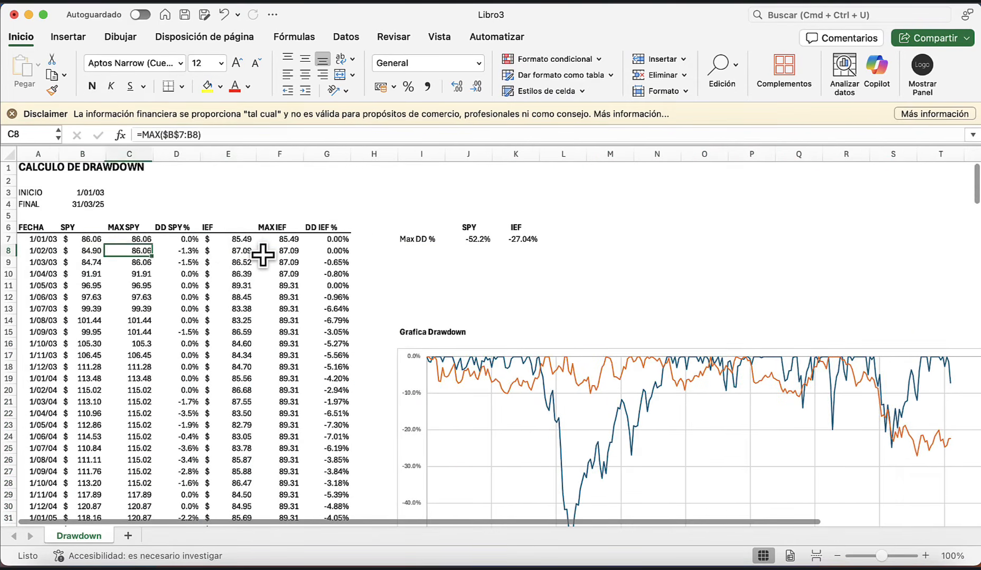
{"action": "key", "text": "Right"}
{"action": "key", "text": "Right"}
{"action": "key", "text": "Right"}
{"action": "key", "text": "Right"}
{"action": "key", "text": "Right"}
{"action": "key", "text": "Right"}
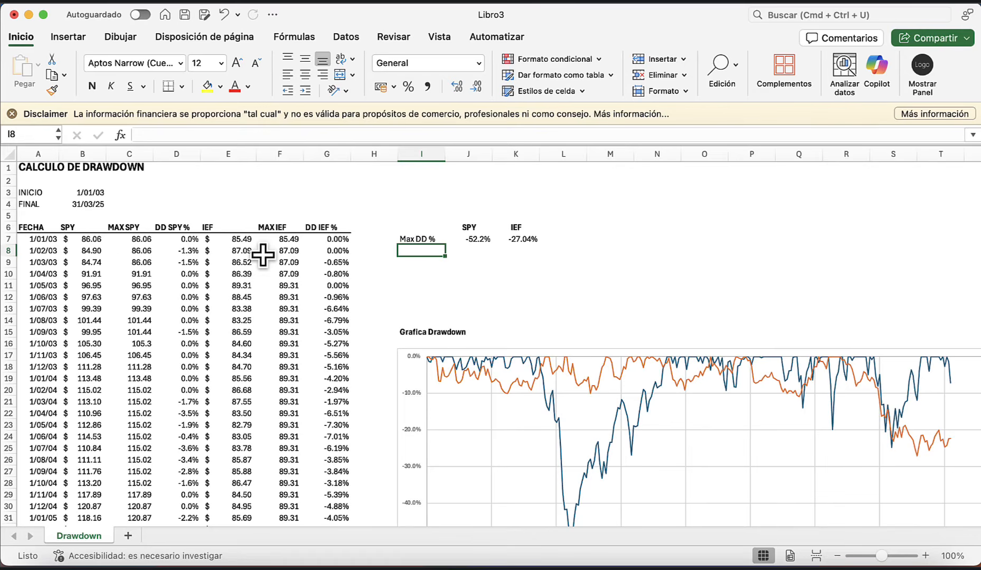
- Add the row labels "Rend Mensual" in I8 and "Rend Anual" in I9 below Max DD %
{"action": "type", "text": "Ren"}
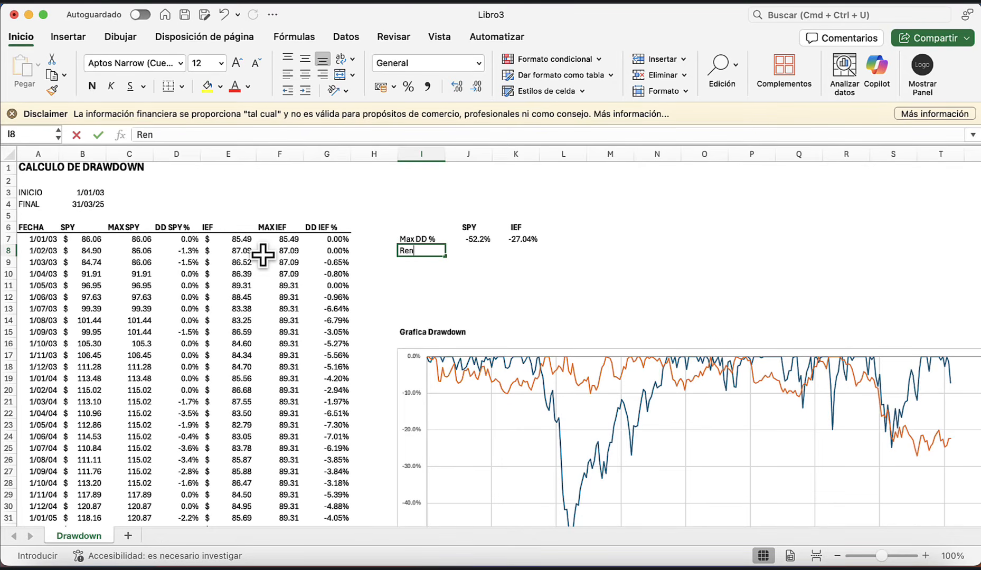
{"action": "type", "text": "d Mensual"}
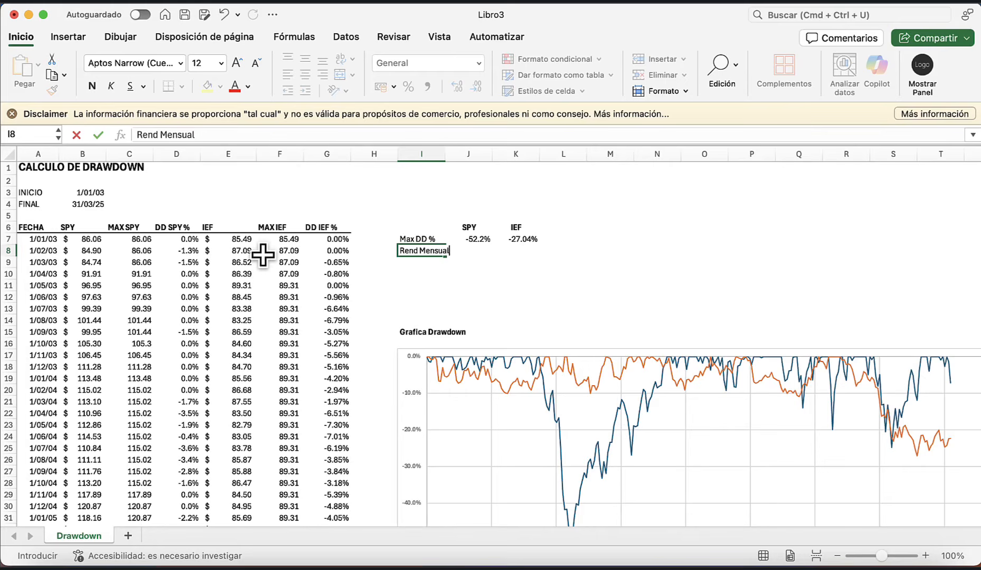
{"action": "key", "text": "Return"}
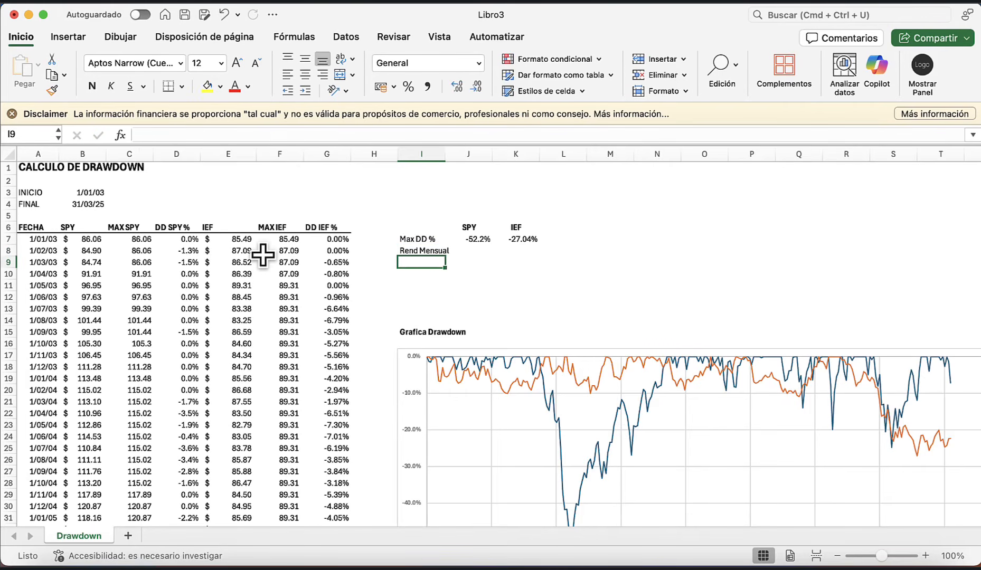
{"action": "type", "text": "Rendimiento Anua"}
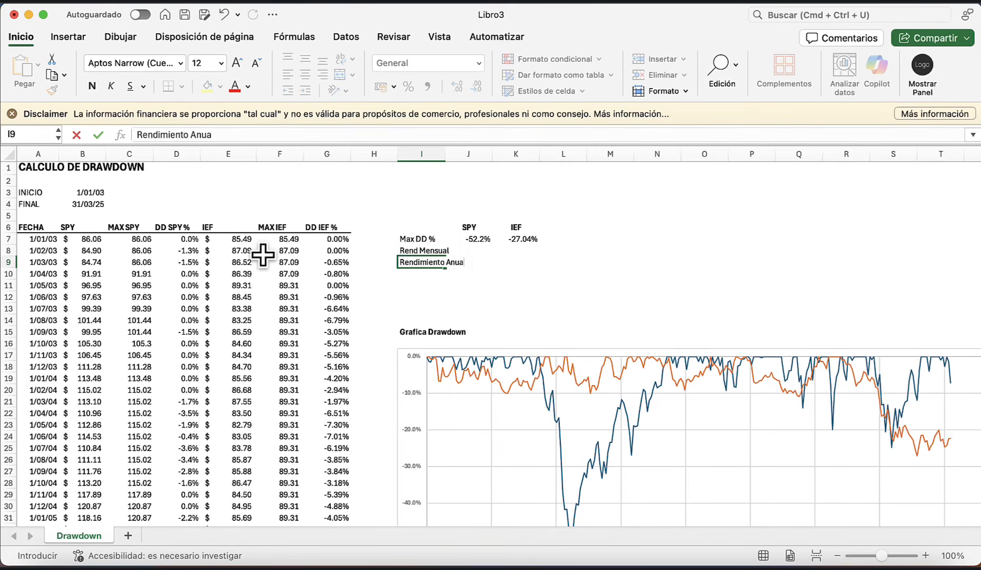
{"action": "key", "text": "BackSpace"}
{"action": "key", "text": "BackSpace"}
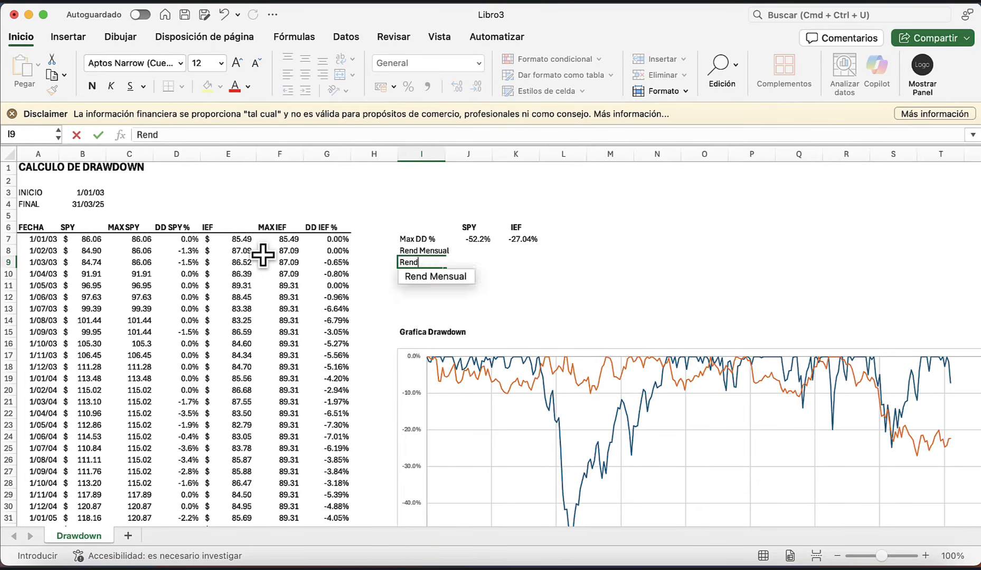
{"action": "type", "text": "Anual"}
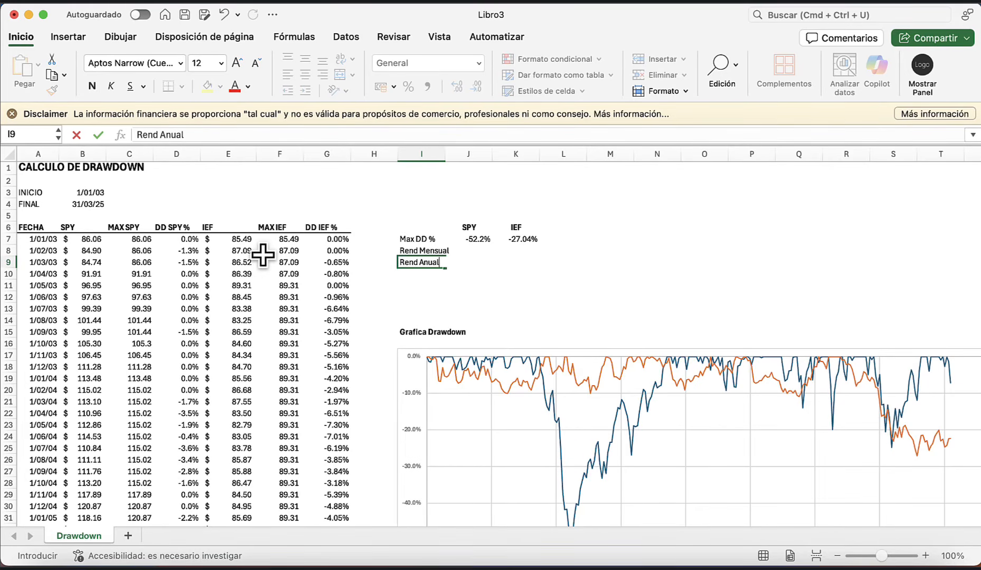
{"action": "key", "text": "Return"}
- Add the row labels "Vol Mensual" in I10 and "Vol Anual" in I11
{"action": "type", "text": "Vol Mensual"}
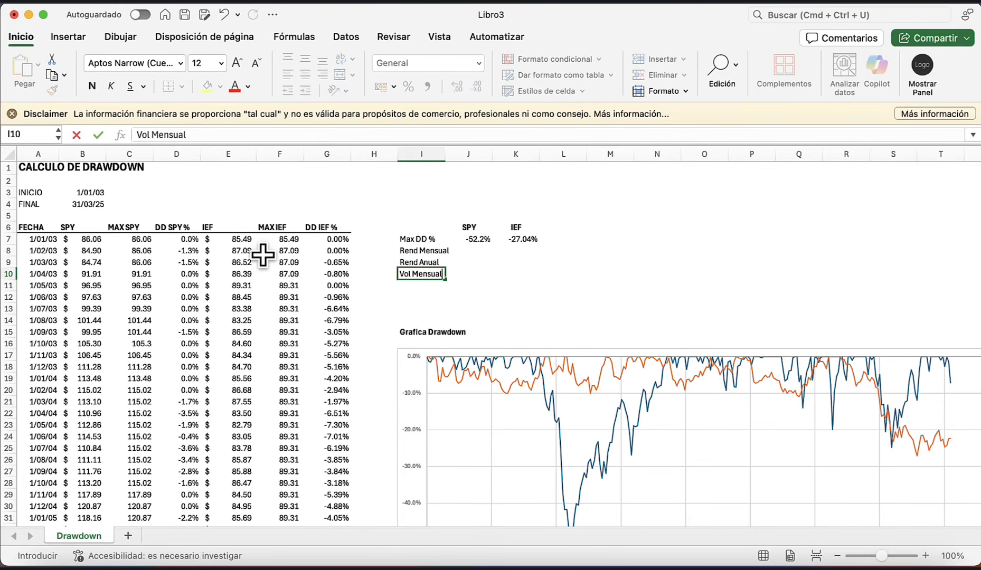
{"action": "key", "text": "Return"}
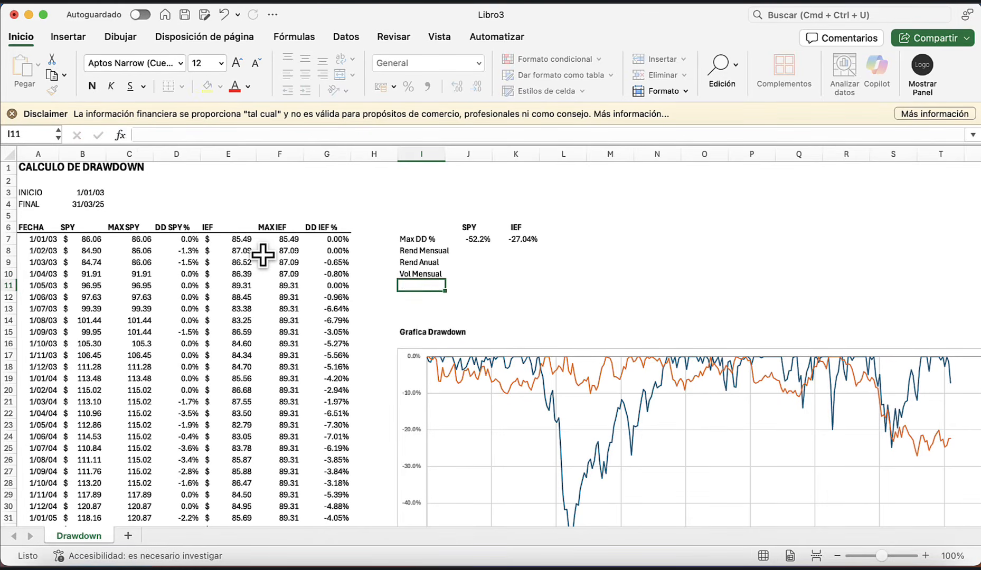
{"action": "type", "text": "Vol "}
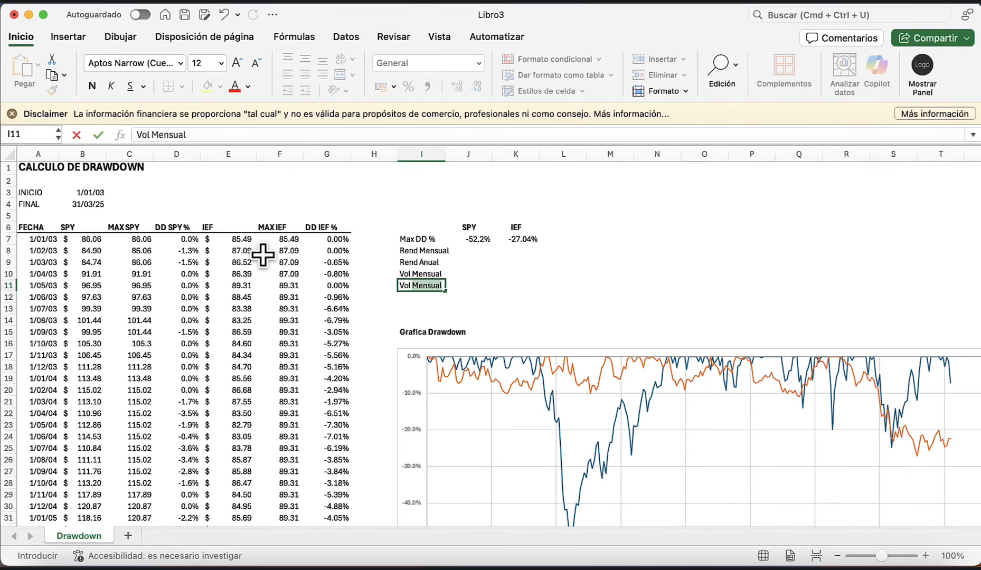
{"action": "type", "text": "An"}
{"action": "key", "text": "Return"}
{"action": "key", "text": "Up"}
{"action": "key", "text": "Up"}
{"action": "key", "text": "Up"}
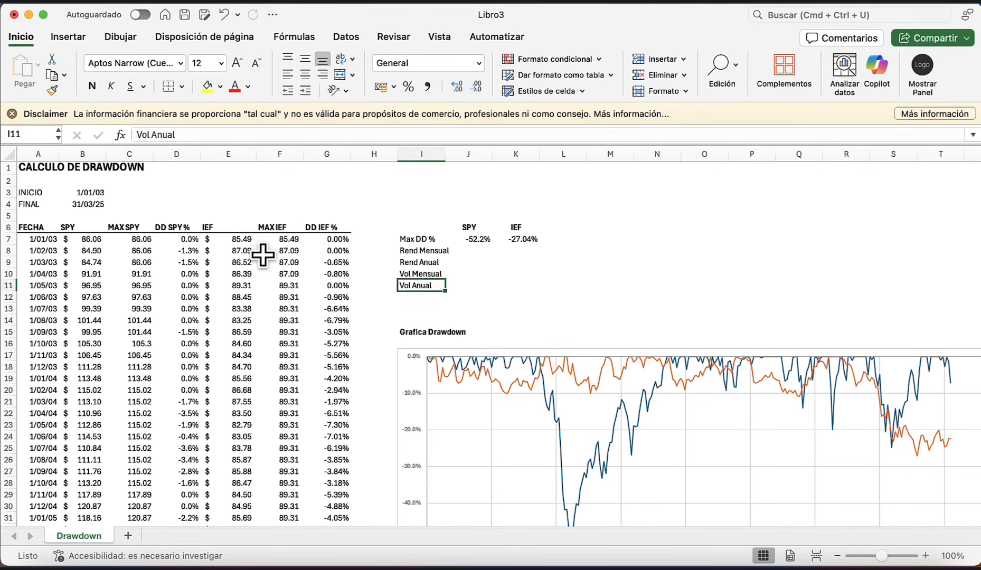
{"action": "key", "text": "Right"}
{"action": "key", "text": "Left"}
{"action": "key", "text": "Left"}
{"action": "key", "text": "Up"}
{"action": "key", "text": "Right"}
{"action": "key", "text": "Right"}
{"action": "key", "text": "Left"}
{"action": "key", "text": "Left"}
{"action": "key", "text": "Left"}
{"action": "key", "text": "Left"}
{"action": "key", "text": "Left"}
{"action": "key", "text": "Left"}
{"action": "key", "text": "Left"}
{"action": "key", "text": "Left"}
{"action": "key", "text": "Left"}
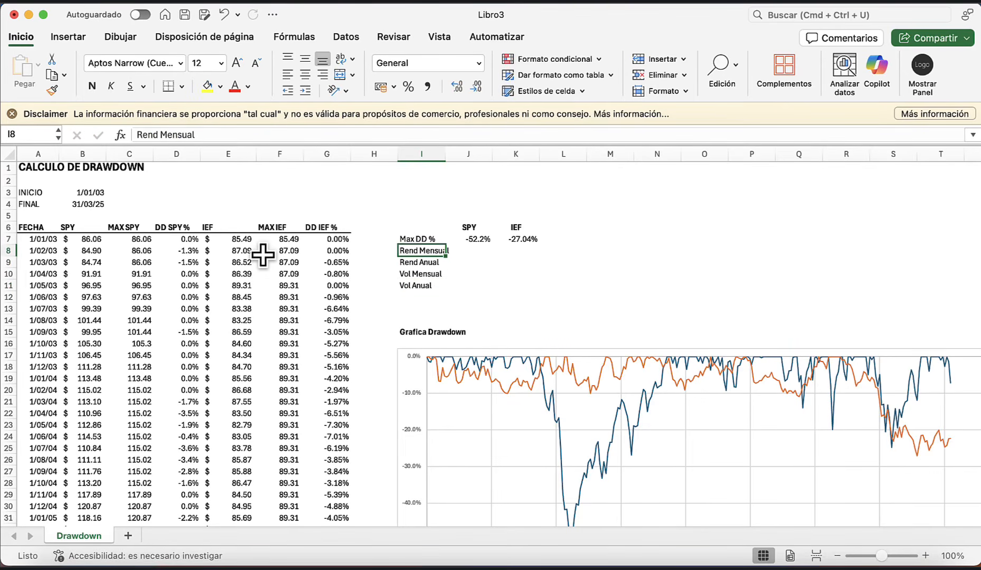
- Select J8, the SPY cell of the Rend Mensual row, and widen column I to fit the row labels
{"action": "key", "text": "Right"}
{"action": "key", "text": "Right"}
{"action": "key", "text": "Right"}
{"action": "key", "text": "Right"}
{"action": "key", "text": "Right"}
{"action": "key", "text": "Right"}
{"action": "key", "text": "Right"}
{"action": "key", "text": "Right"}
{"action": "key", "text": "Right"}
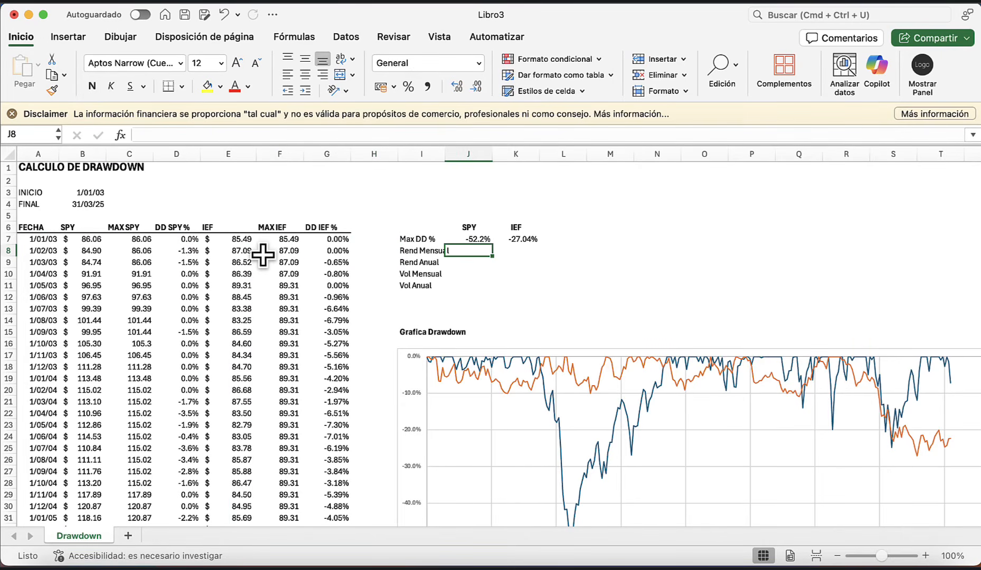
{"action": "left_click_drag", "start_coordinate": [444, 154], "coordinate": [469, 154]}
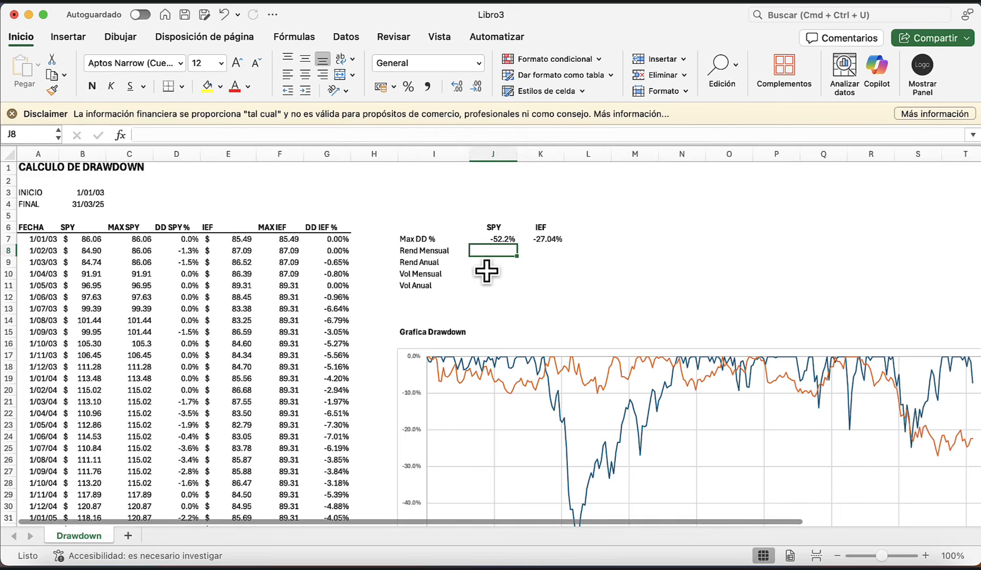
- Start the SPY monthly return formula in J8 with an opening parenthesis and the last SPY price, B273
{"action": "type", "text": "="}
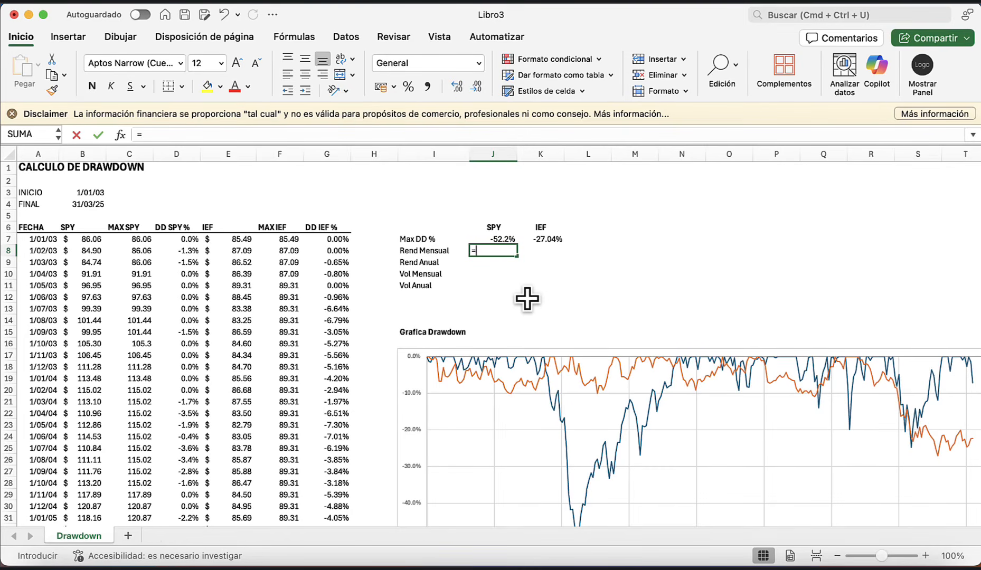
{"action": "key", "text": "Left"}
{"action": "key", "text": "Left"}
{"action": "key", "text": "Left"}
{"action": "key", "text": "Left"}
{"action": "key", "text": "Left"}
{"action": "key", "text": "Left"}
{"action": "key", "text": "Left"}
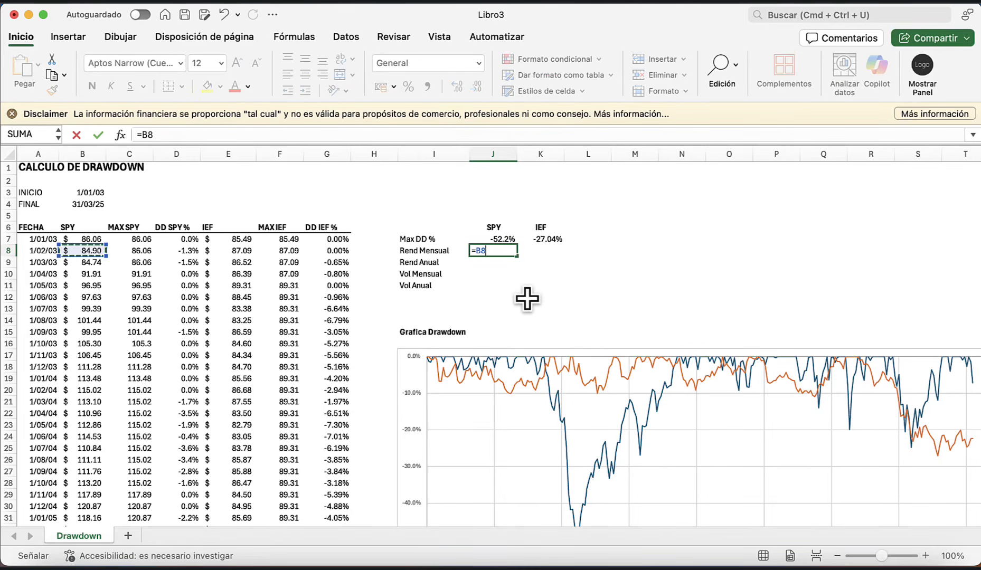
{"action": "key", "text": "BackSpace"}
{"action": "key", "text": "BackSpace"}
{"action": "type", "text": "("}
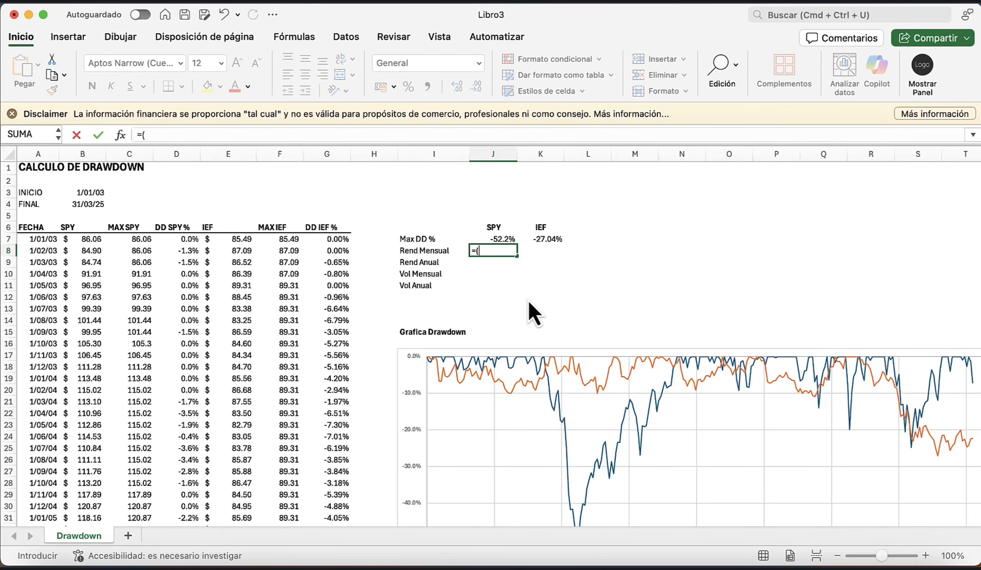
{"action": "key", "text": "Left"}
{"action": "key", "text": "Left"}
{"action": "key", "text": "Left"}
{"action": "key", "text": "Left"}
{"action": "key", "text": "Left"}
{"action": "key", "text": "Left"}
{"action": "key", "text": "Left"}
{"action": "key", "text": "Left"}
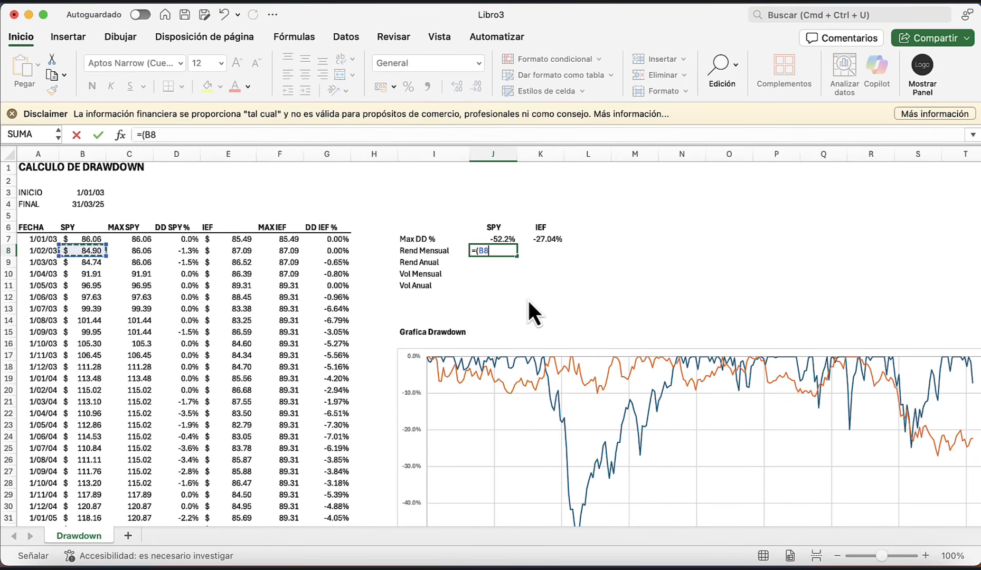
{"action": "key", "text": "super+shift+Down"}
{"action": "scroll", "coordinate": [200, 439], "scroll_direction": "down", "scroll_amount": 3}
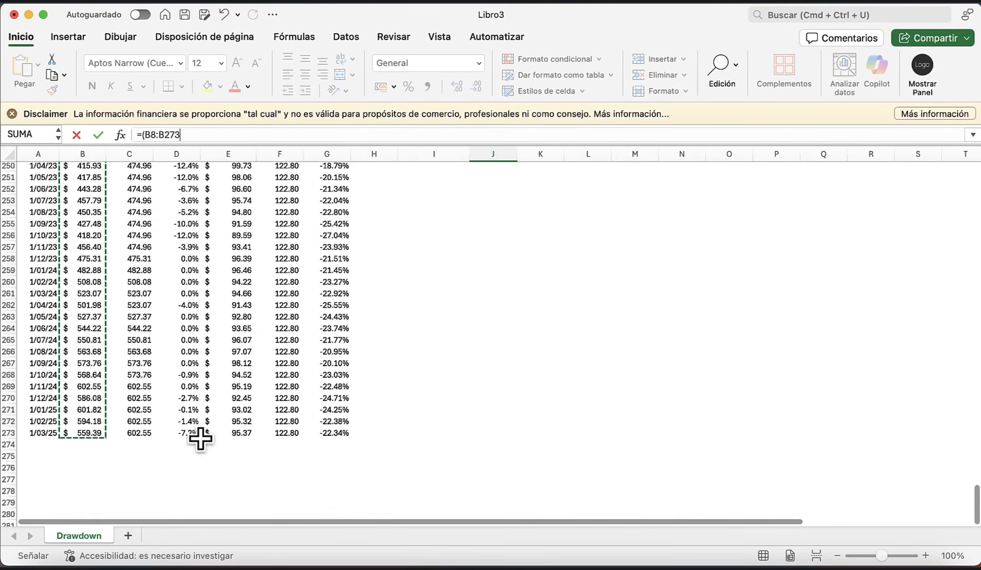
{"action": "left_click", "coordinate": [88, 429]}
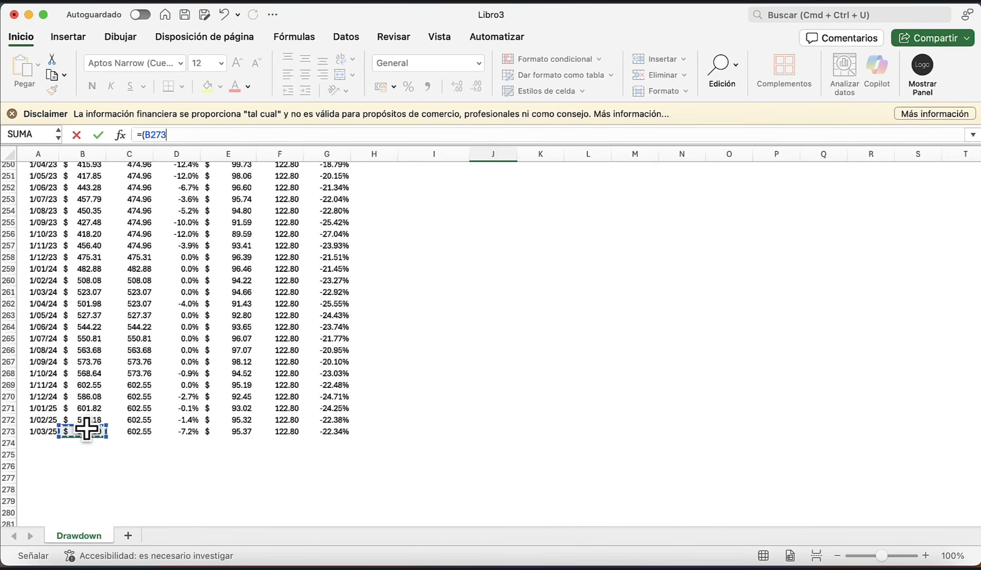
- Divide by the first SPY price, B7, and add an exponent that begins with 1/, giving =(B273/B7)^(1/
{"action": "type", "text": "/"}
{"action": "scroll", "coordinate": [90, 427], "scroll_direction": "up", "scroll_amount": 20}
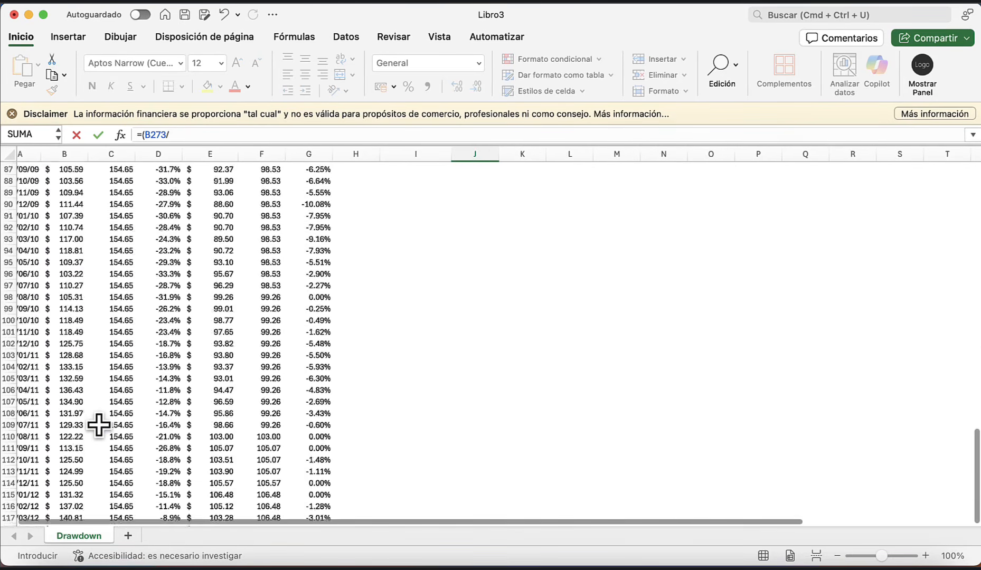
{"action": "left_click", "coordinate": [64, 239]}
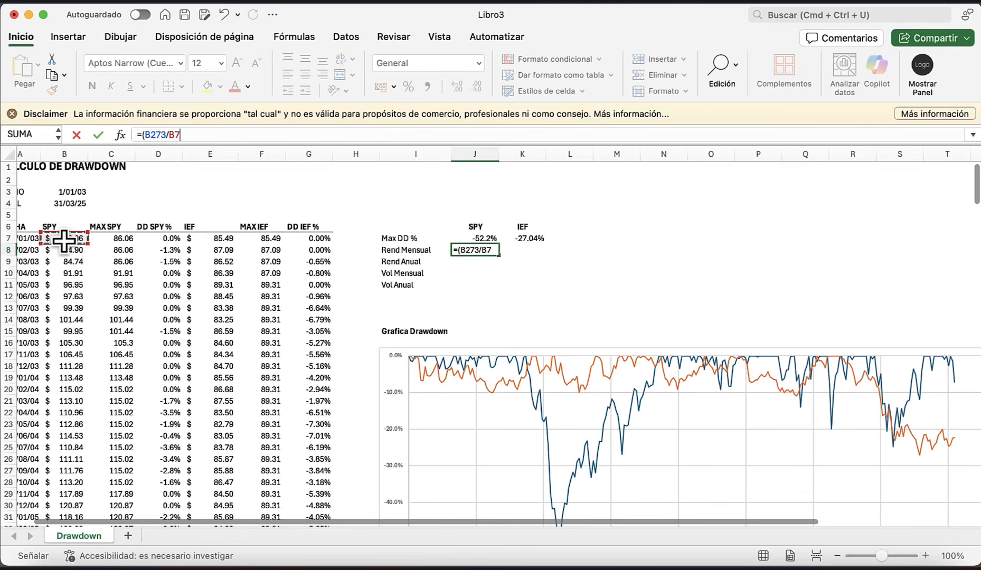
{"action": "type", "text": ")^(1/"}
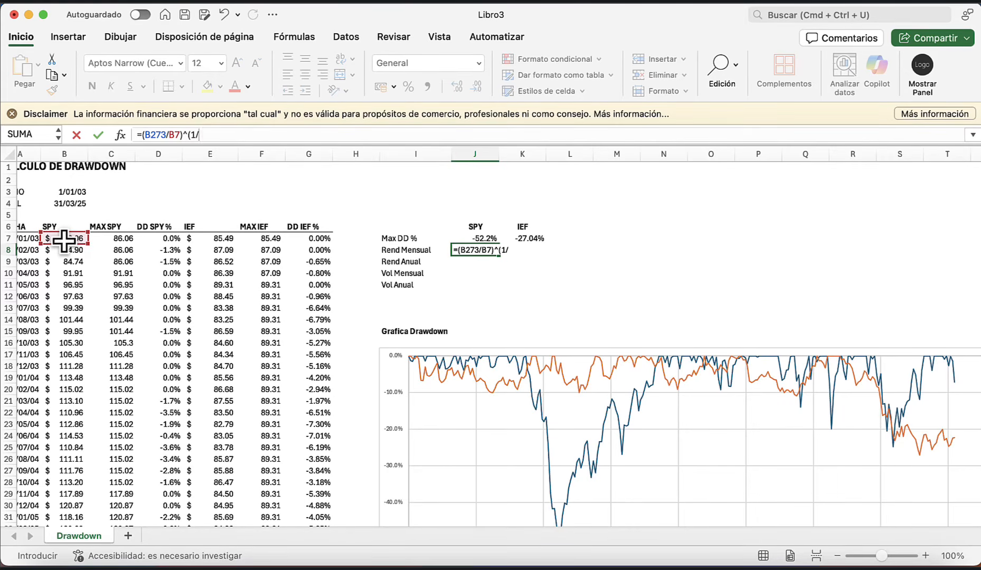
- Store the incomplete J8 formula as text by putting an apostrophe in front of it
{"action": "scroll", "coordinate": [64, 241], "scroll_direction": "up", "scroll_amount": 1}
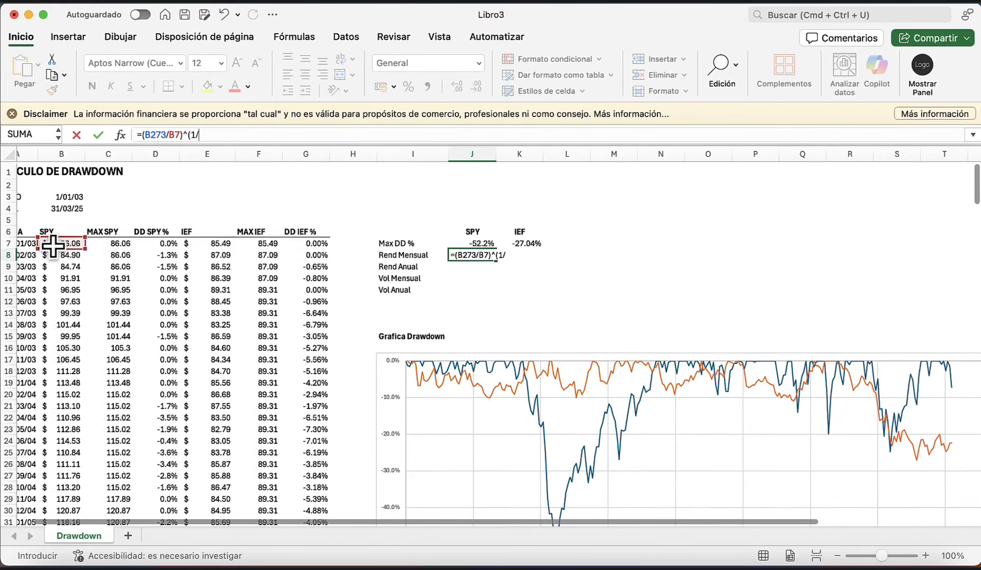
{"action": "left_click", "coordinate": [136, 136]}
{"action": "type", "text": "'"}
{"action": "key", "text": "Return"}
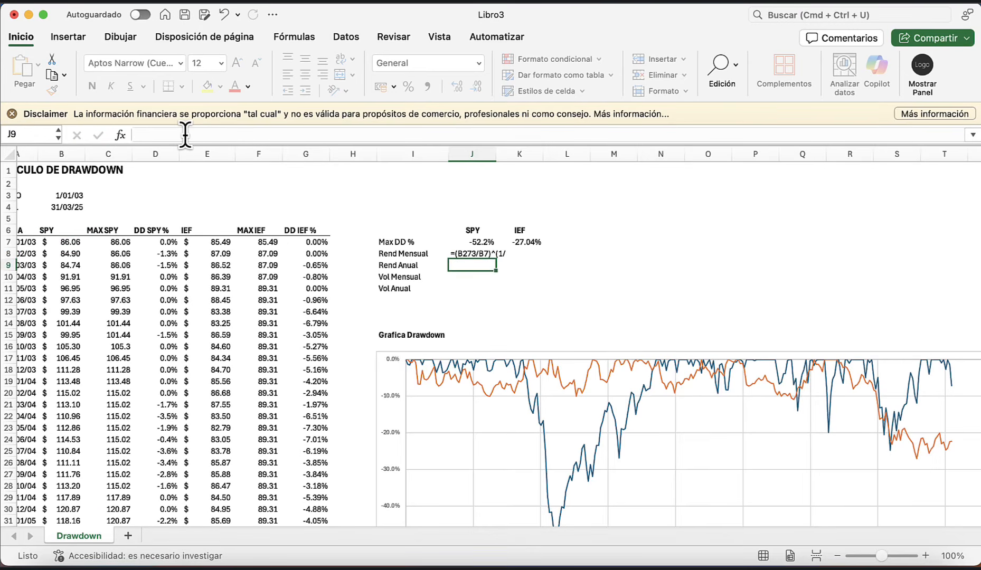
- Move the return and volatility rows down one row to I9:K12 and enter the label "Intervalos" in I8
{"action": "left_click_drag", "start_coordinate": [397, 249], "coordinate": [536, 302]}
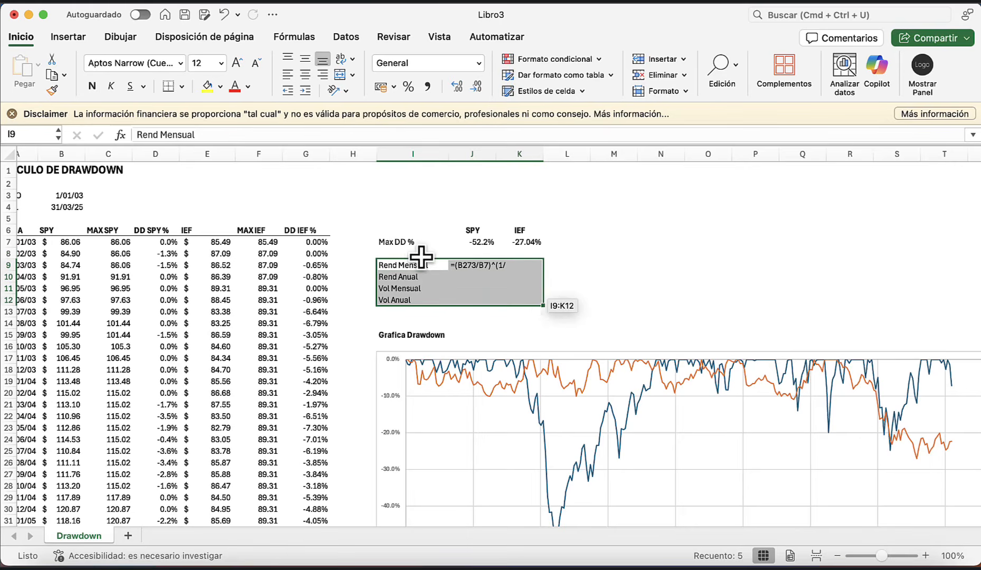
{"action": "left_click", "coordinate": [420, 254]}
{"action": "type", "text": "Inte"}
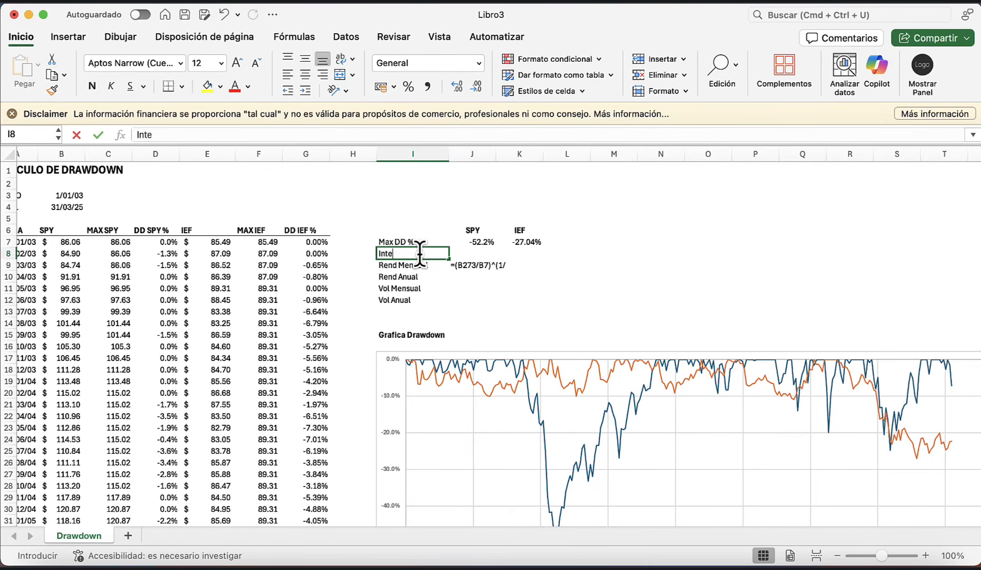
{"action": "type", "text": "rvalos"}
{"action": "key", "text": "Return"}
- Calculate the number of SPY intervals in J8 with =CONTAR(B7:B273)-1
{"action": "key", "text": "Up"}
{"action": "key", "text": "Right"}
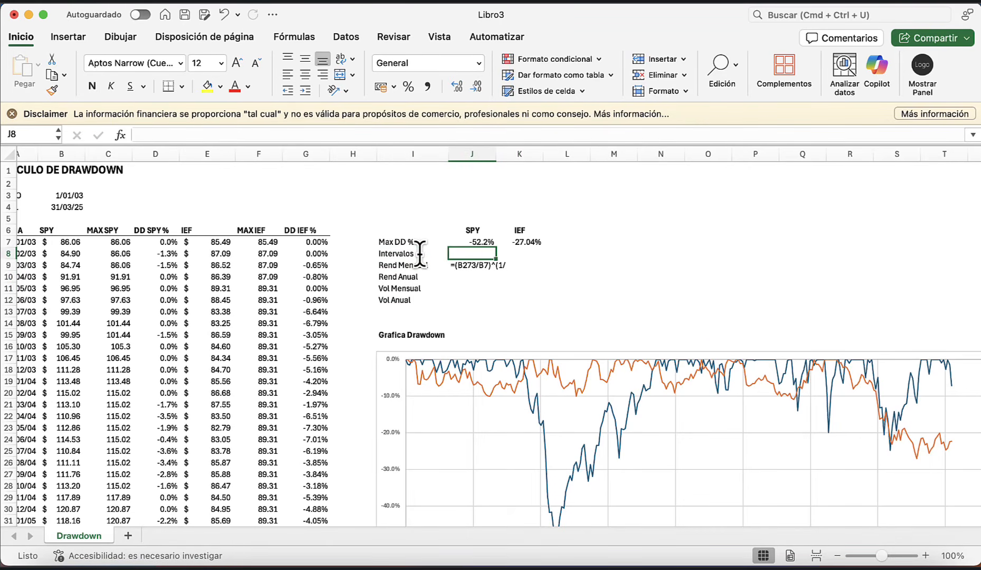
{"action": "type", "text": "=con"}
{"action": "key", "text": "Tab"}
{"action": "key", "text": "Left"}
{"action": "key", "text": "Left"}
{"action": "key", "text": "Left"}
{"action": "key", "text": "Left"}
{"action": "key", "text": "Left"}
{"action": "key", "text": "Left"}
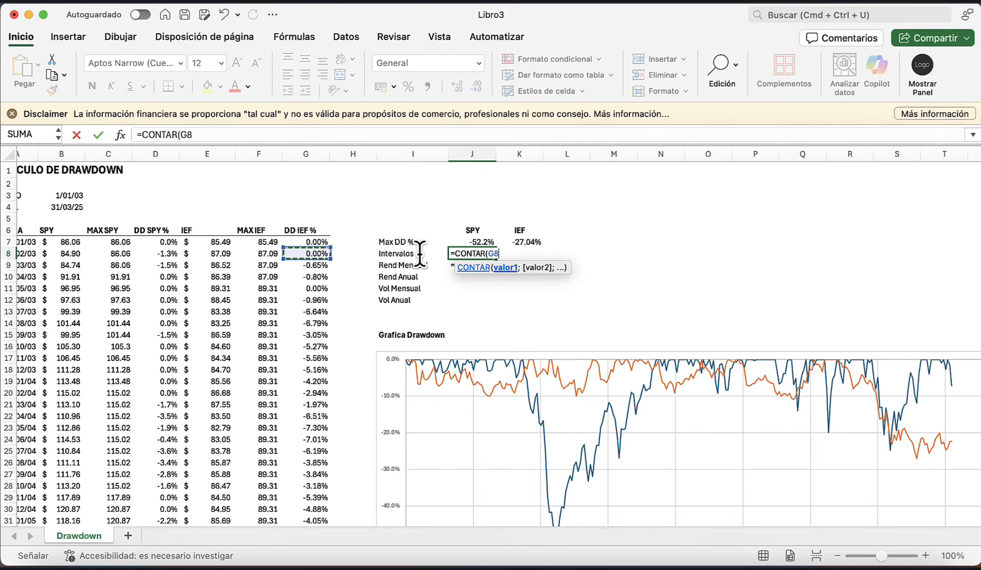
{"action": "key", "text": "Up"}
{"action": "key", "text": "Left"}
{"action": "key", "text": "Left"}
{"action": "key", "text": "super+shift+Down"}
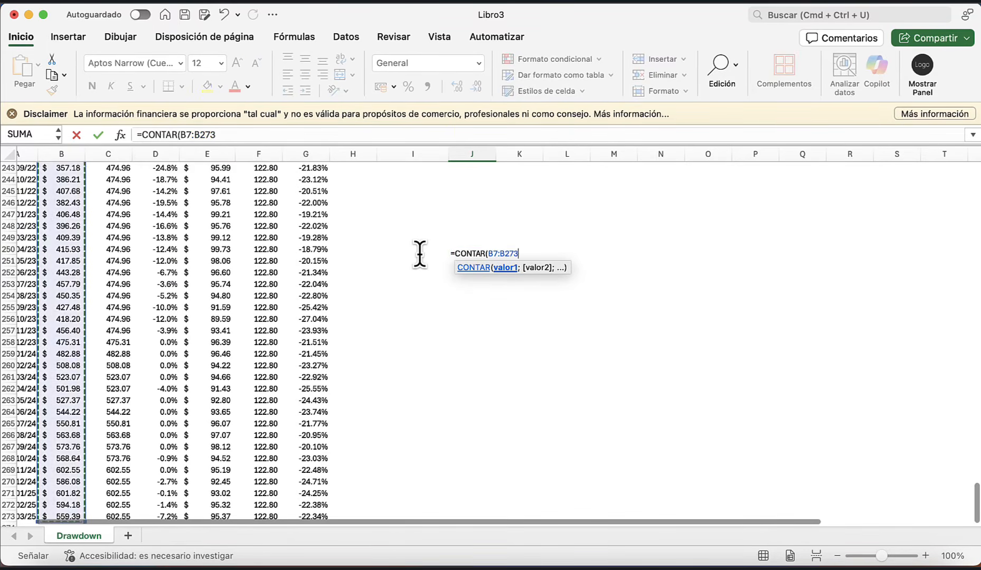
{"action": "type", "text": ")-1"}
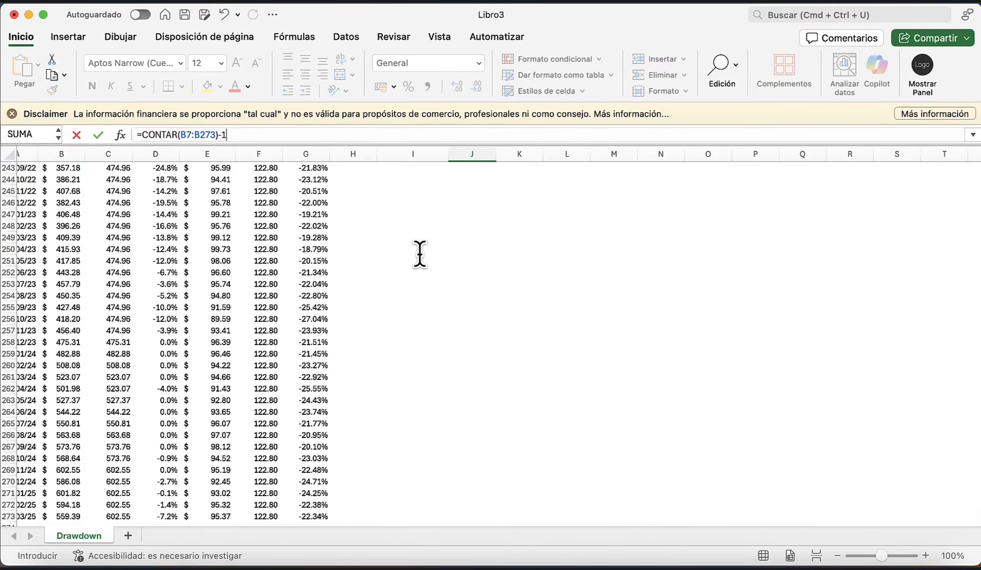
{"action": "key", "text": "Return"}
- Copy the Intervalos formula from J8 to K8 and shift its counted range to the IEF prices in column E
{"action": "scroll", "coordinate": [420, 258], "scroll_direction": "up", "scroll_amount": 5}
{"action": "key", "text": "Up"}
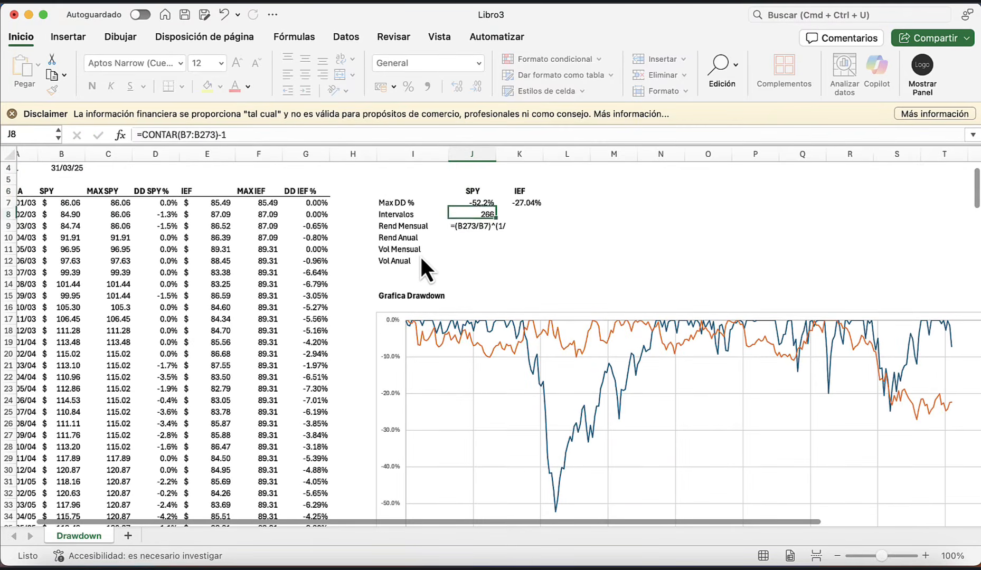
{"action": "left_click_drag", "start_coordinate": [499, 219], "coordinate": [526, 221]}
{"action": "double_click", "coordinate": [522, 219]}
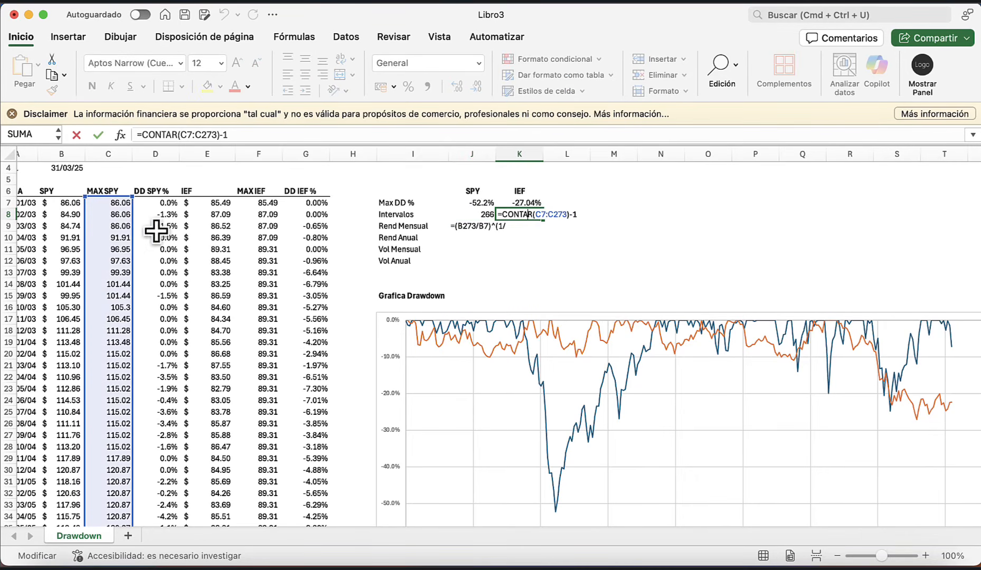
{"action": "left_click_drag", "start_coordinate": [136, 231], "coordinate": [217, 230]}
{"action": "key", "text": "Return"}
- Turn the stored text in J9 back into a formula and complete it as =(B273/B7)^(1/J8)-1
{"action": "key", "text": "Left"}
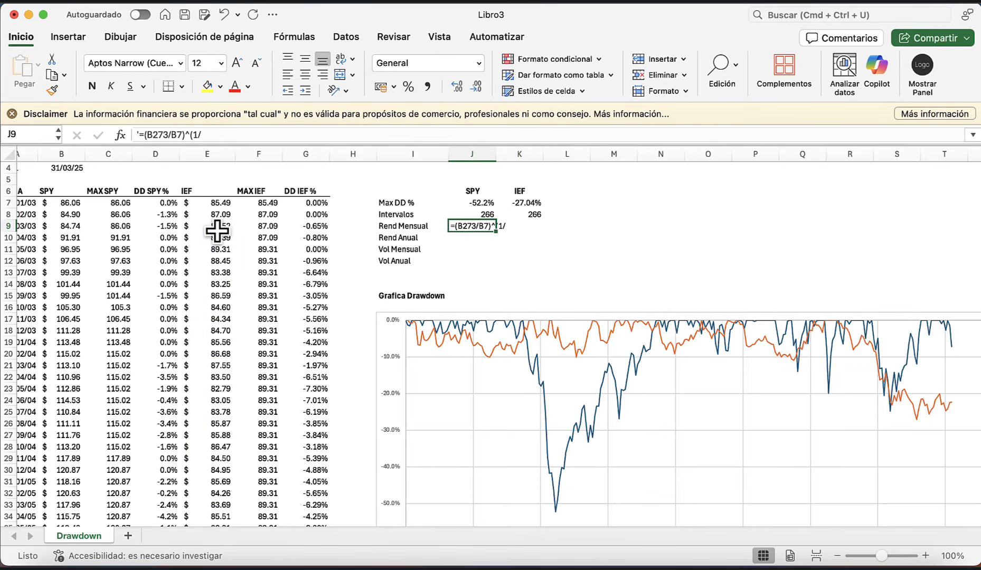
{"action": "left_click", "coordinate": [220, 133]}
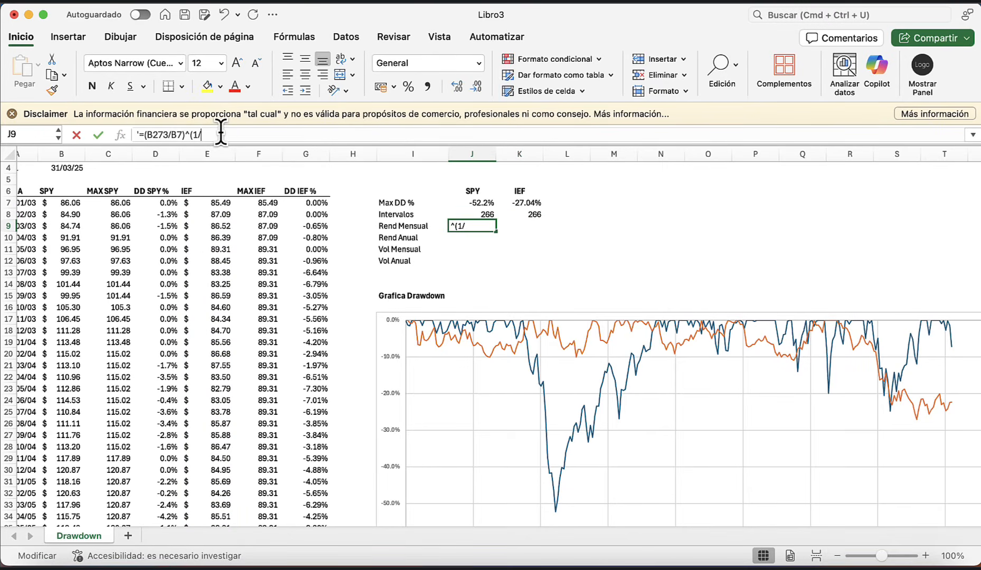
{"action": "left_click", "coordinate": [138, 135]}
{"action": "type", "text": "'"}
{"action": "key", "text": "BackSpace"}
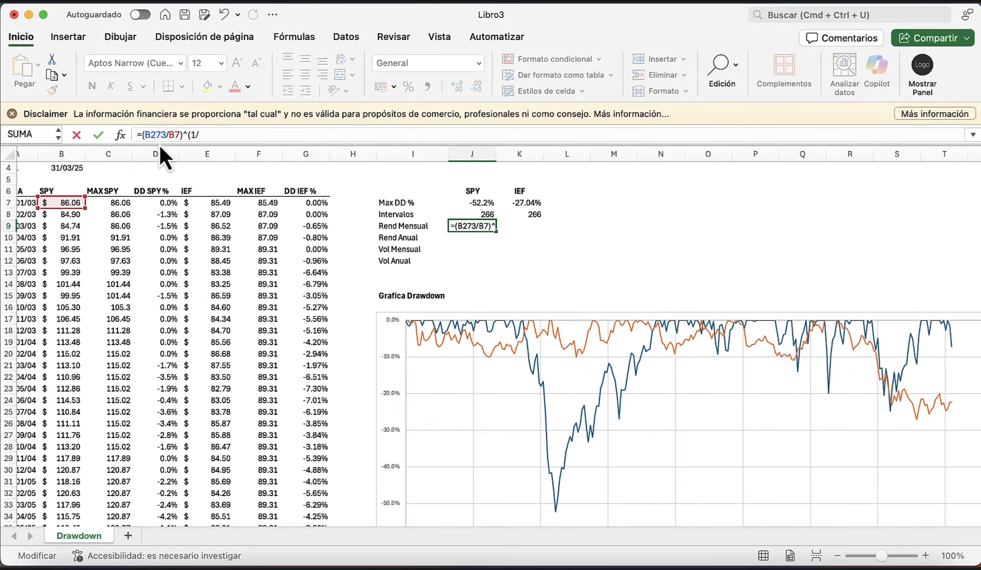
{"action": "left_click", "coordinate": [232, 135]}
{"action": "left_click", "coordinate": [474, 213]}
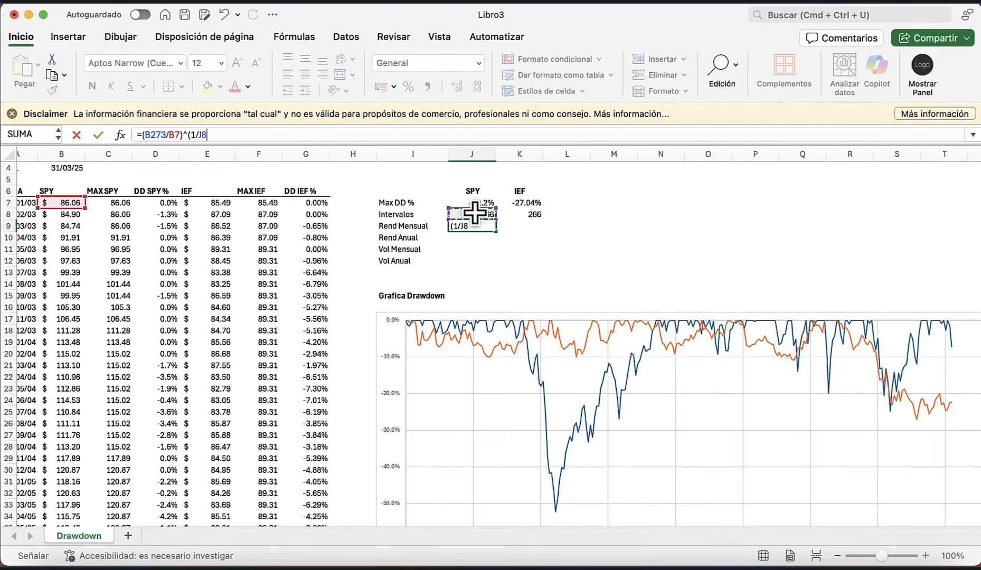
{"action": "type", "text": ")-1"}
{"action": "key", "text": "Return"}
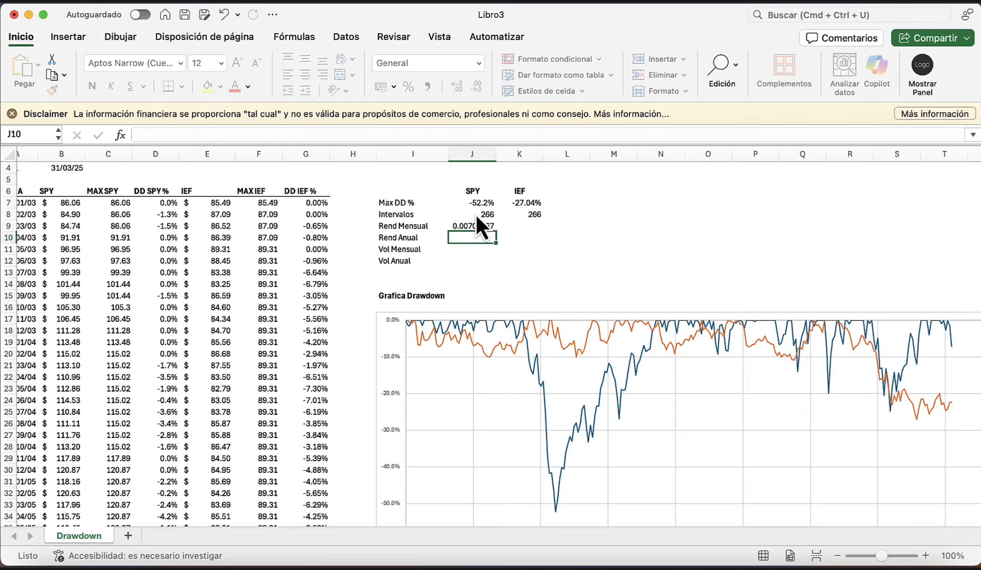
- Format the SPY monthly return in J9 as a percentage with two decimals
{"action": "left_click", "coordinate": [408, 87]}
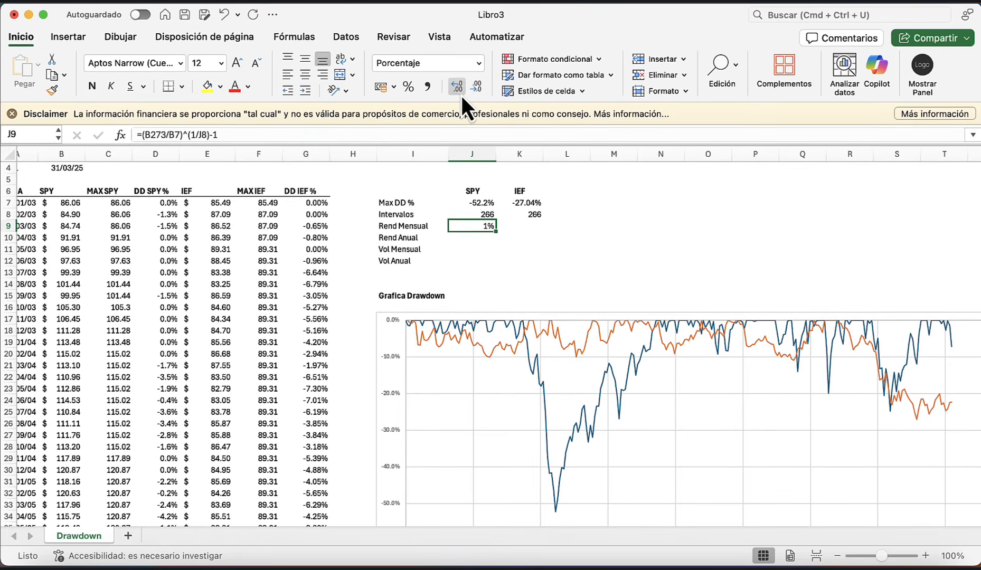
{"action": "left_click", "coordinate": [458, 91]}
{"action": "left_click", "coordinate": [458, 91]}
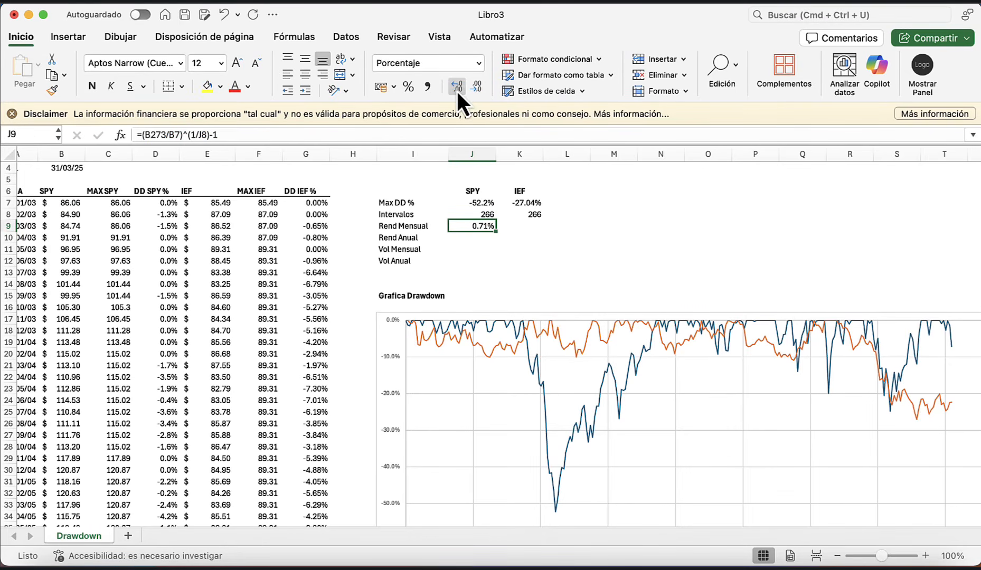
- Calculate the SPY annual return in J10 with =(1+J9)^12-1
{"action": "left_click", "coordinate": [485, 237]}
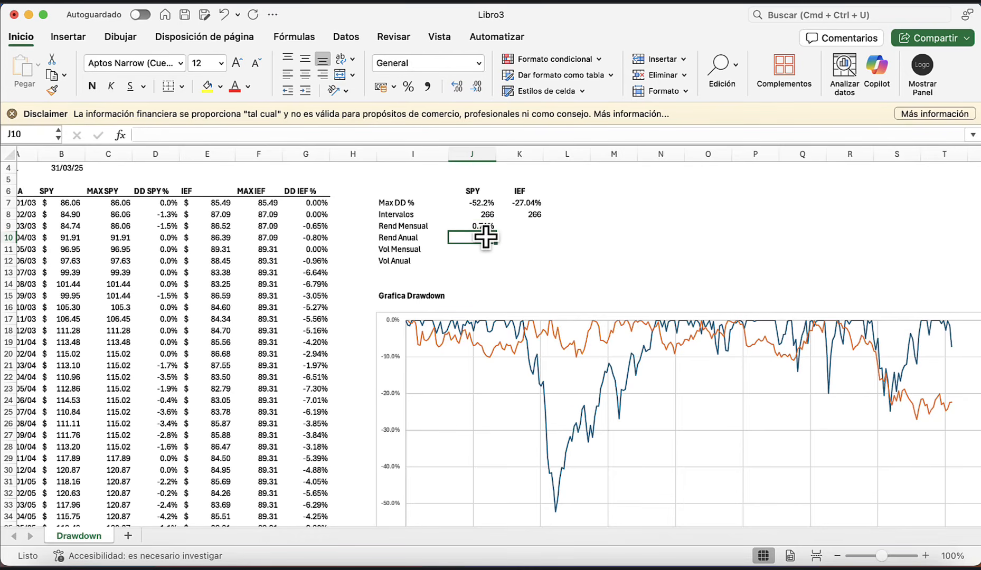
{"action": "type", "text": "=(1"}
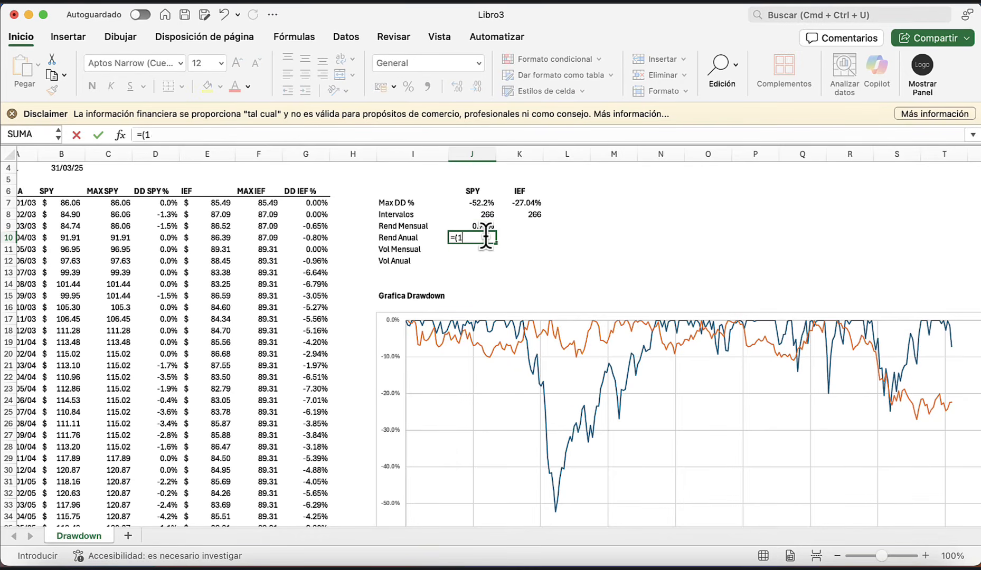
{"action": "type", "text": "+"}
{"action": "key", "text": "Up"}
{"action": "type", "text": ")"}
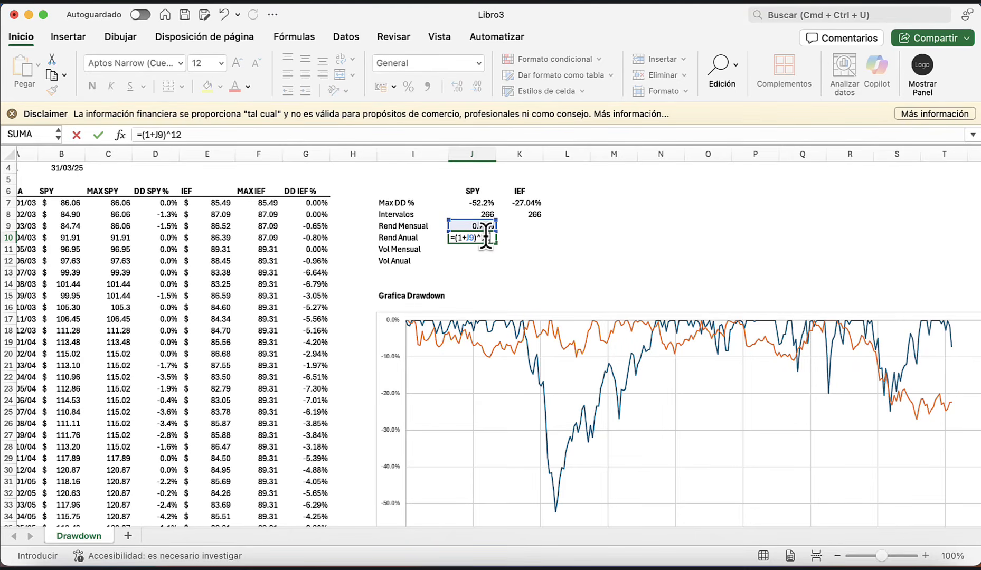
{"action": "type", "text": "^12-1"}
{"action": "key", "text": "Return"}
- Format the SPY annual return in J10 as a percentage with two decimals
{"action": "left_click", "coordinate": [487, 238]}
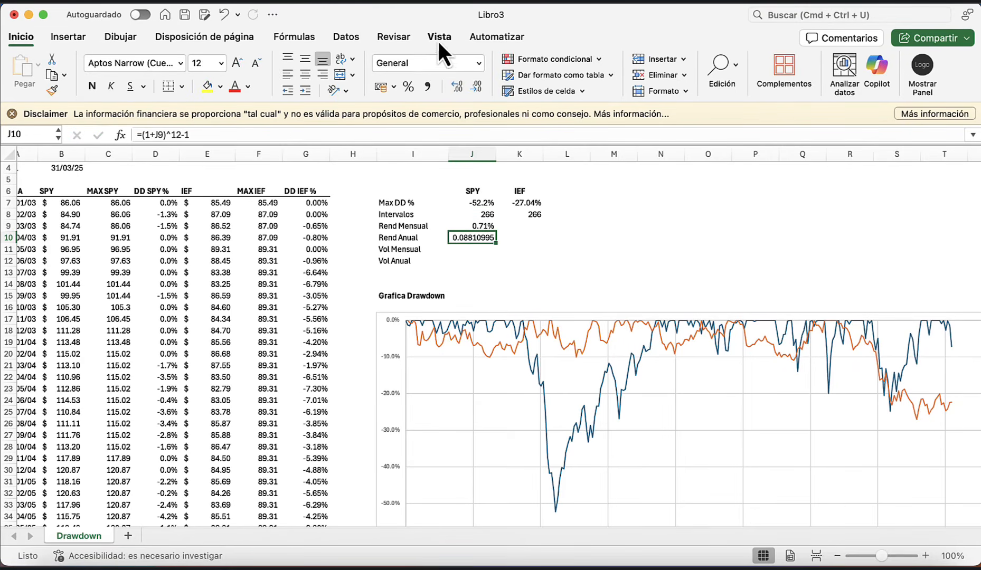
{"action": "left_click", "coordinate": [407, 86]}
{"action": "left_click", "coordinate": [457, 86]}
{"action": "left_click", "coordinate": [457, 86]}
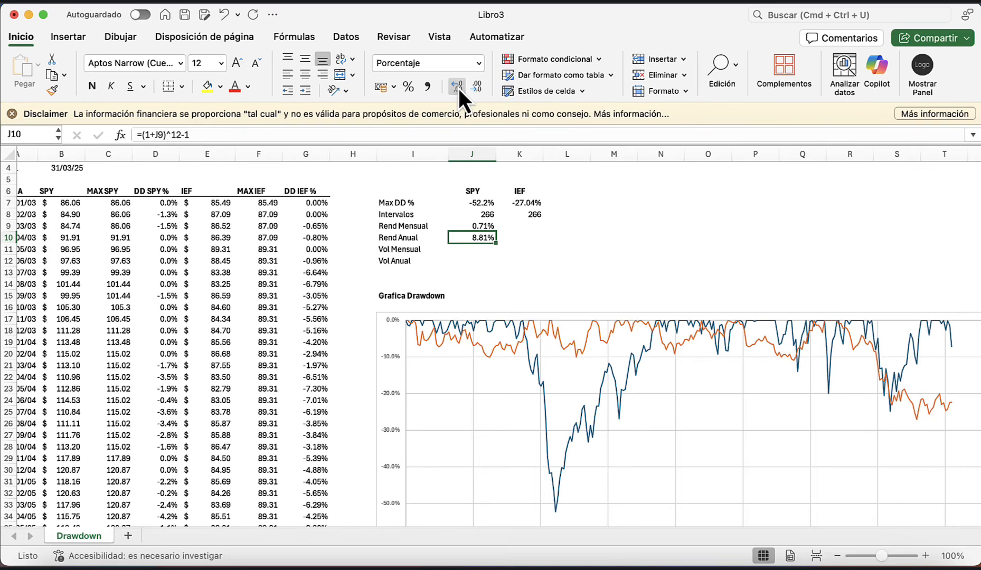
- Insert a blank column before the IEF price column and another right after the DD IEF % column
{"action": "left_click", "coordinate": [481, 250]}
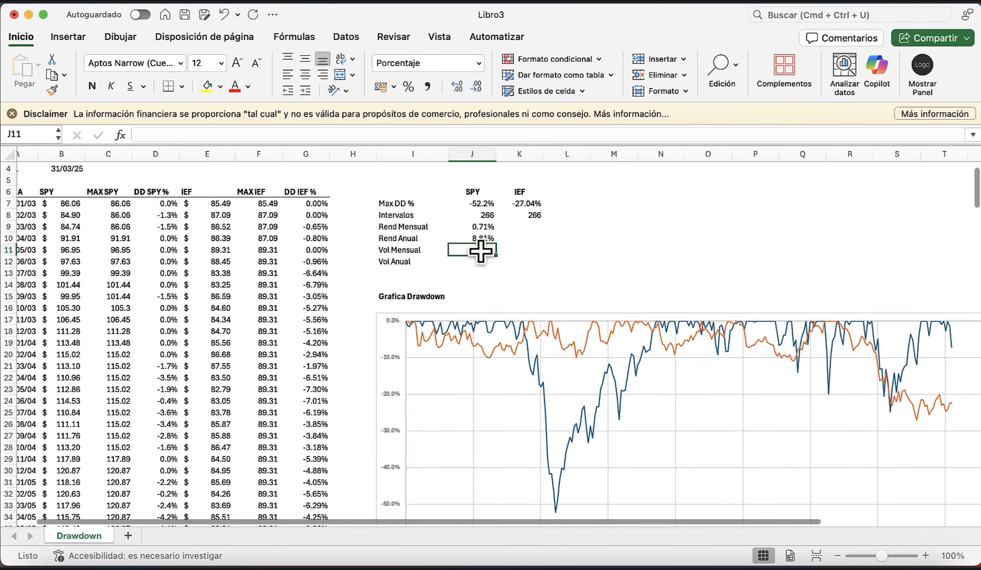
{"action": "scroll", "coordinate": [481, 250], "scroll_direction": "up", "scroll_amount": 2}
{"action": "scroll", "coordinate": [480, 251], "scroll_direction": "left", "scroll_amount": 1}
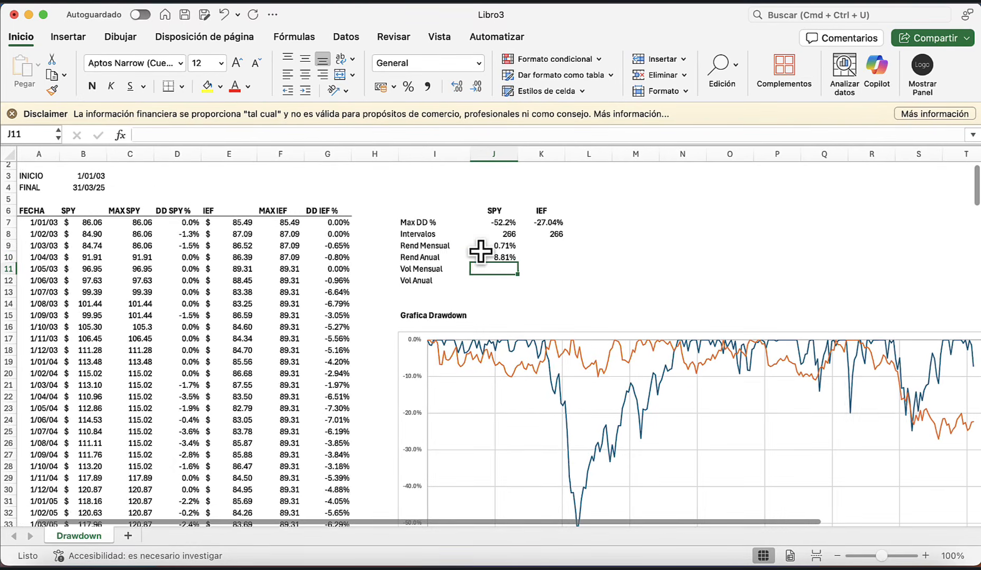
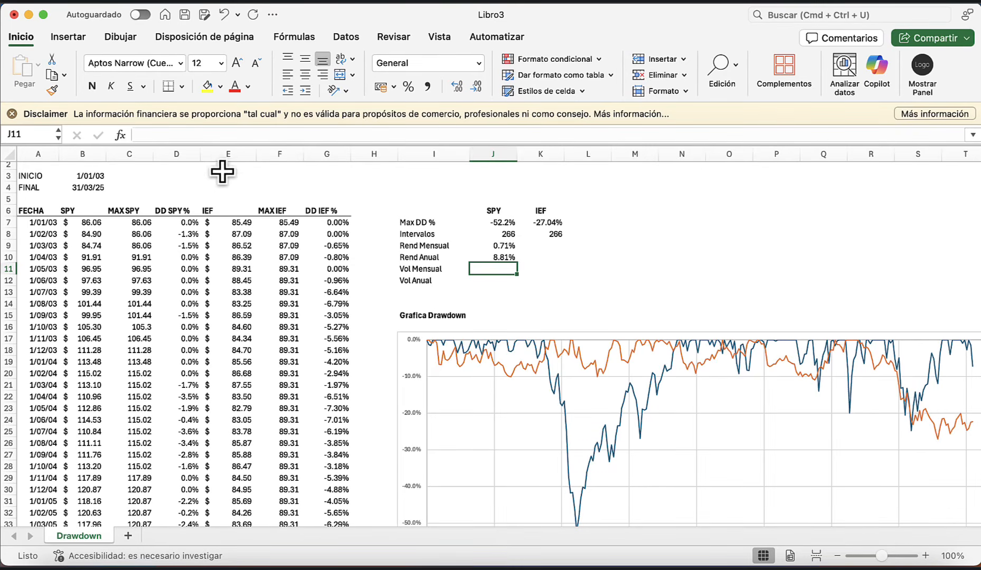
{"action": "right_click", "coordinate": [215, 155]}
{"action": "left_click", "coordinate": [262, 234]}
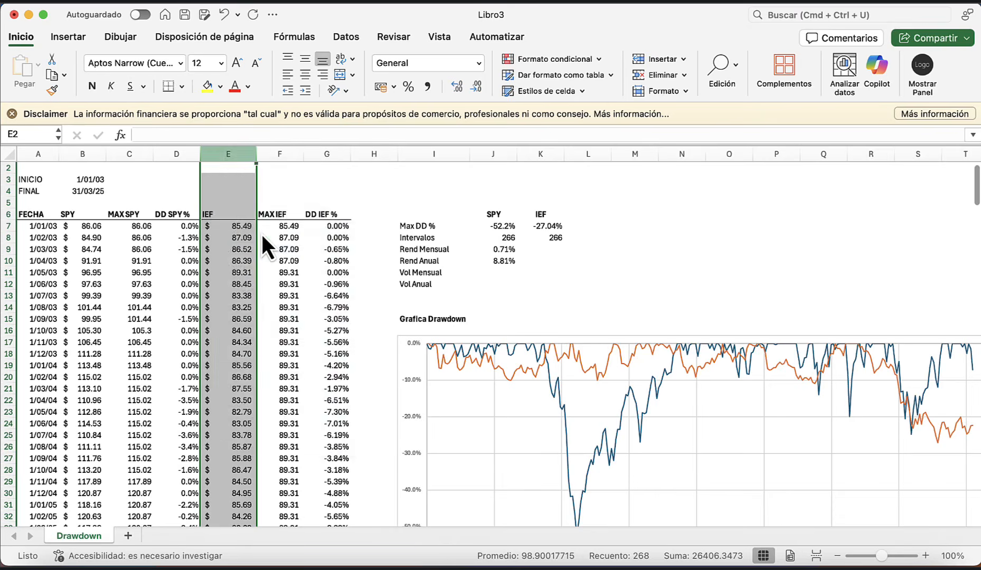
{"action": "left_click", "coordinate": [425, 155]}
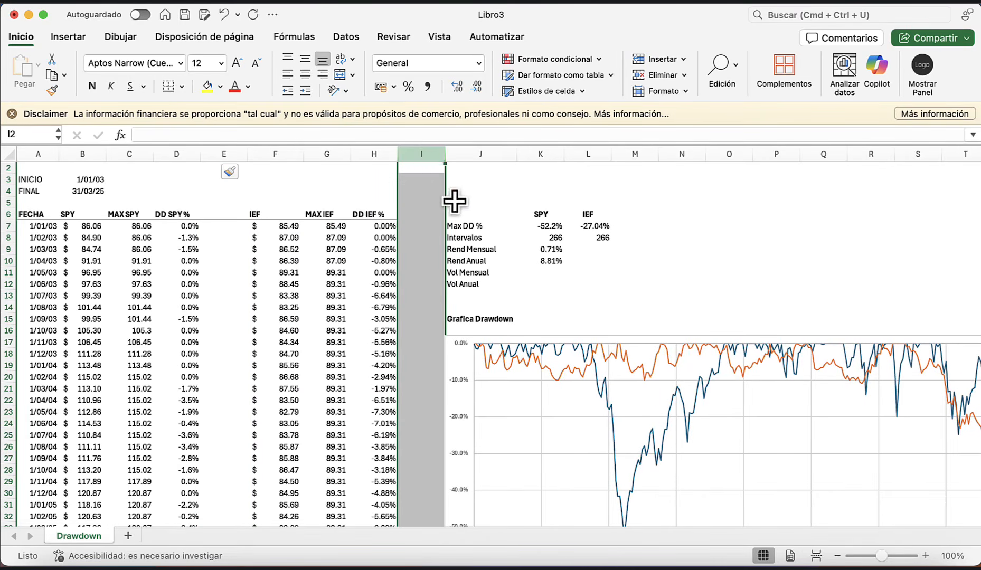
{"action": "right_click", "coordinate": [424, 156]}
{"action": "left_click", "coordinate": [468, 241]}
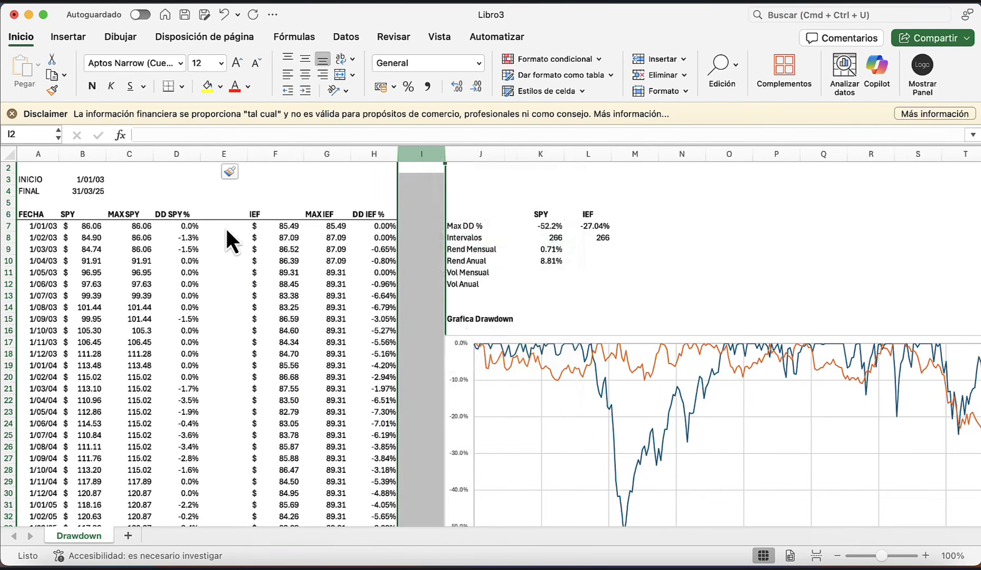
- Add the headers Rend SPY % in E6 and Rend IEF % in I6
{"action": "left_click", "coordinate": [192, 214]}
{"action": "left_click", "coordinate": [222, 215]}
{"action": "type", "text": "redn"}
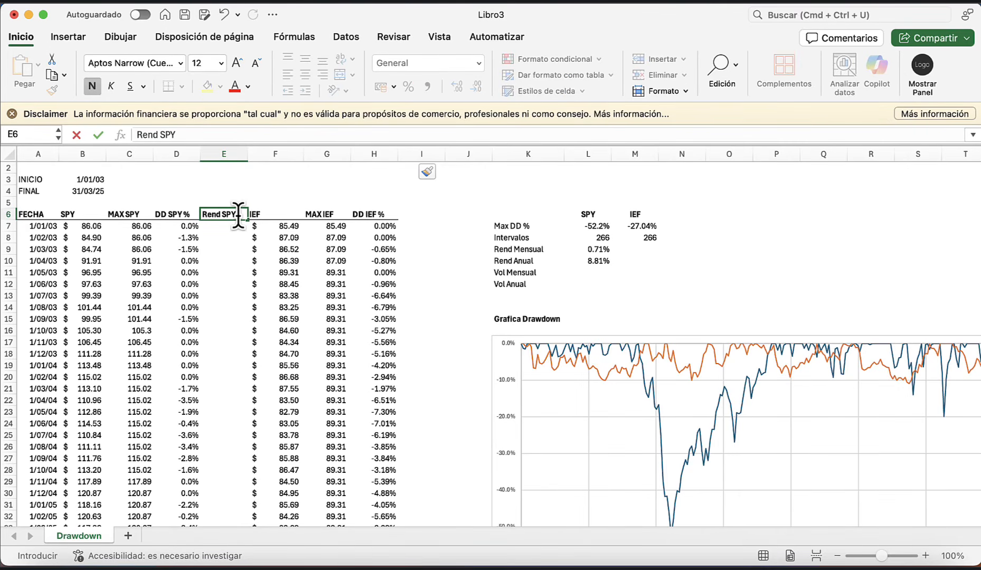
{"action": "key", "text": "Return"}
{"action": "key", "text": "Up"}
{"action": "key", "text": "Right"}
{"action": "key", "text": "Right"}
{"action": "key", "text": "Right"}
{"action": "key", "text": "Right"}
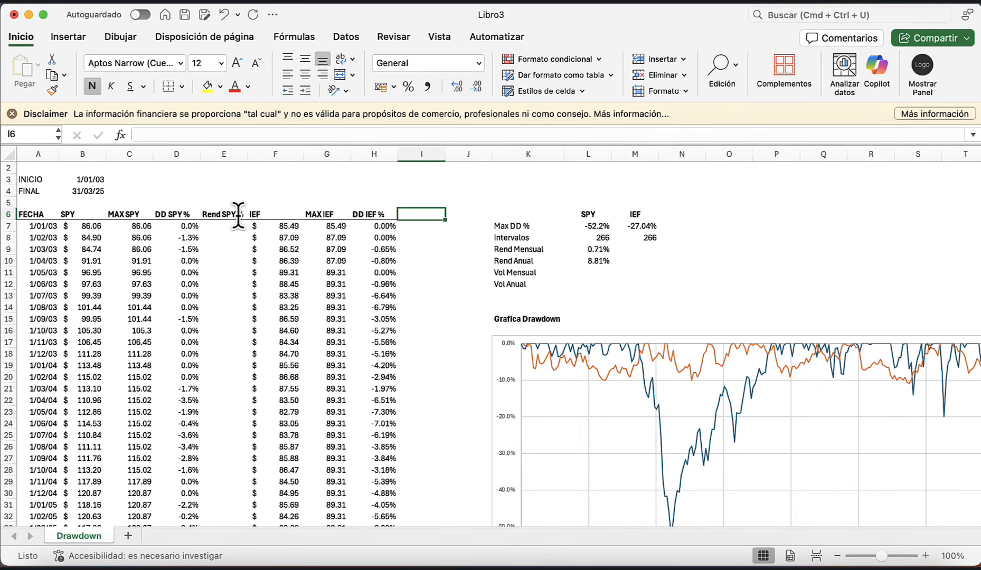
{"action": "type", "text": "Rne"}
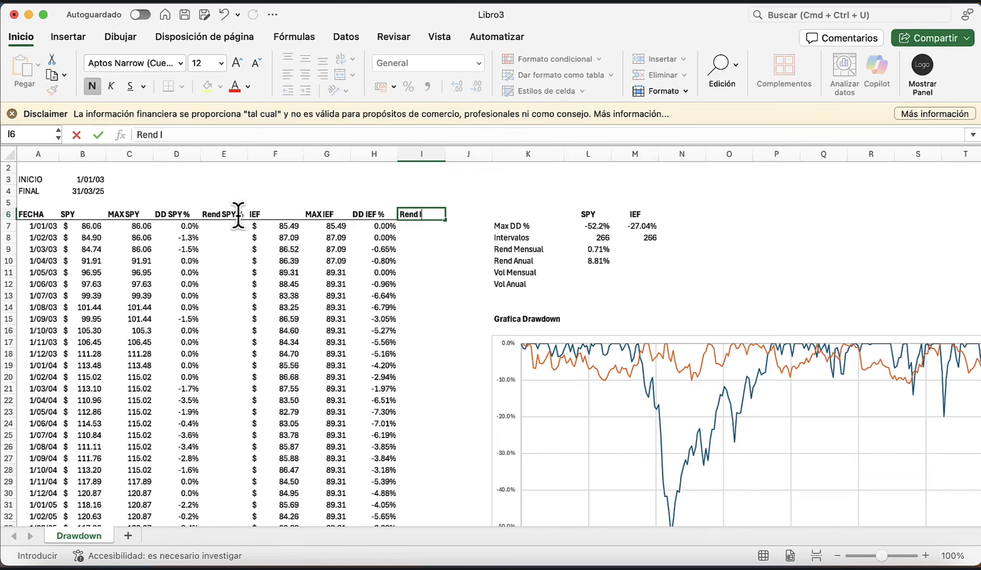
{"action": "key", "text": "Return"}
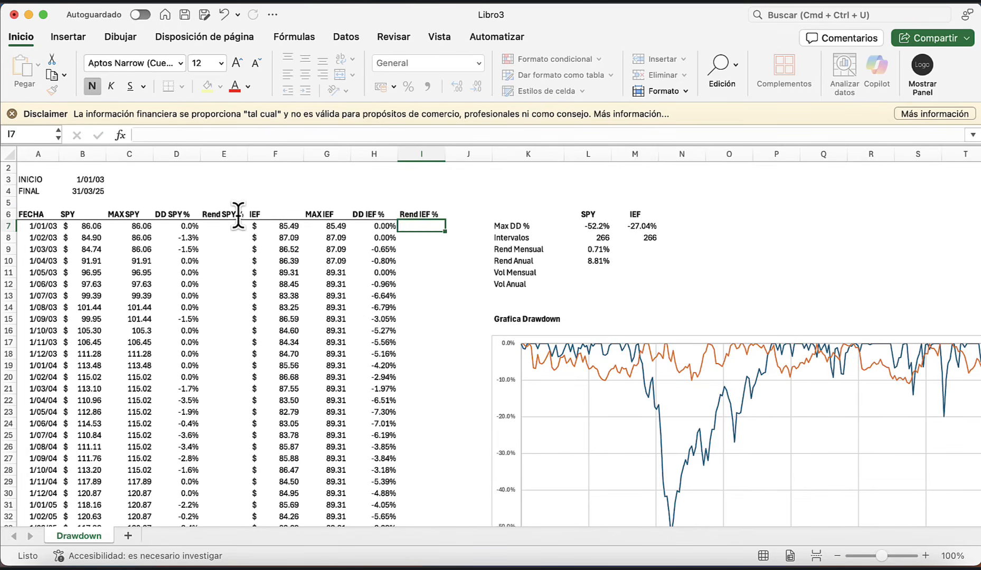
- Calculate the SPY monthly return in E8 with =+B8/B7-1 and fill the formula down the Rend SPY % column
{"action": "key", "text": "Left"}
{"action": "key", "text": "Left"}
{"action": "key", "text": "Left"}
{"action": "key", "text": "Left"}
{"action": "key", "text": "Left"}
{"action": "key", "text": "Right"}
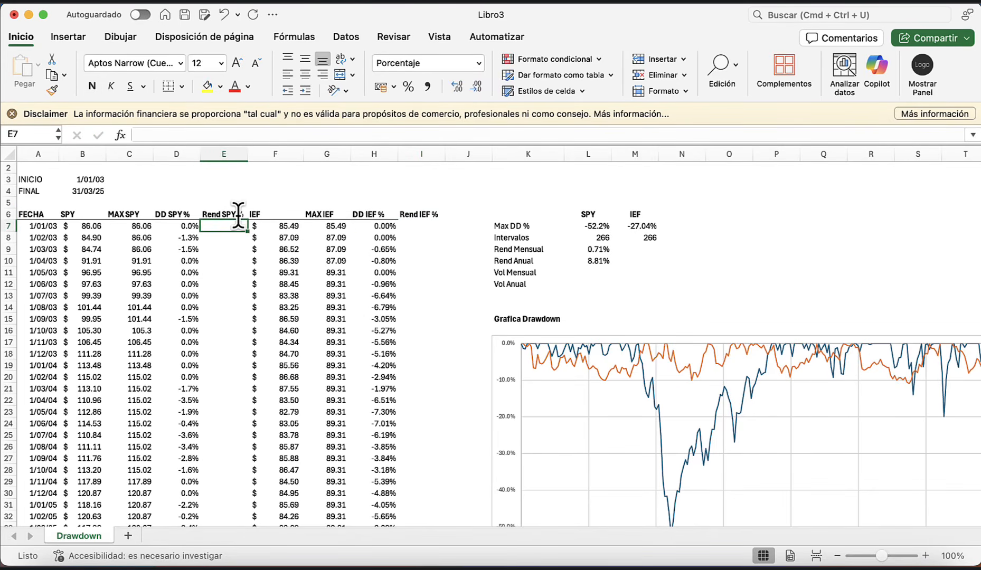
{"action": "key", "text": "Down"}
{"action": "type", "text": "+"}
{"action": "key", "text": "Left"}
{"action": "key", "text": "Left"}
{"action": "key", "text": "Left"}
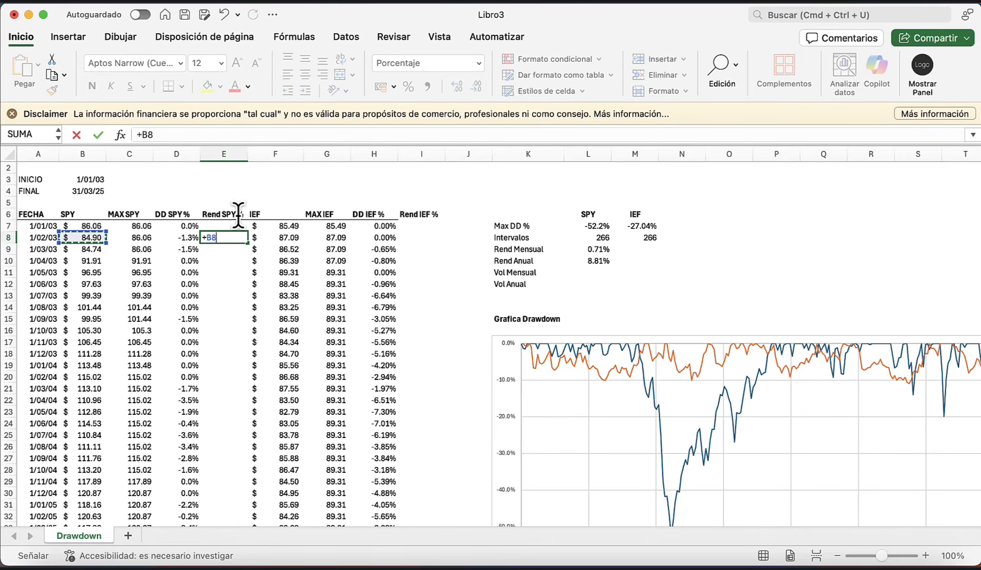
{"action": "type", "text": "/"}
{"action": "key", "text": "Up"}
{"action": "key", "text": "Left"}
{"action": "key", "text": "Left"}
{"action": "key", "text": "Left"}
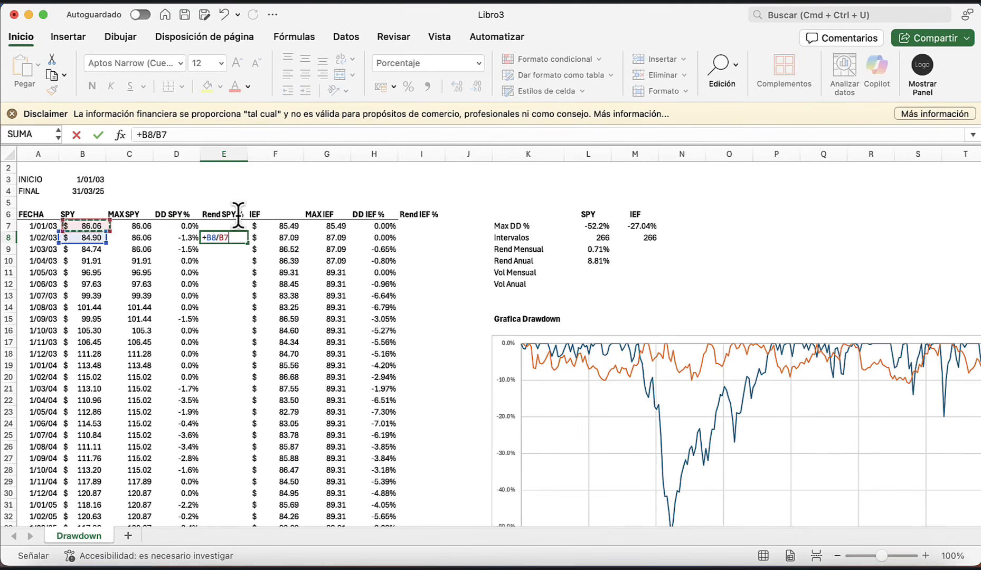
{"action": "type", "text": "-1"}
{"action": "key", "text": "ctrl+Return"}
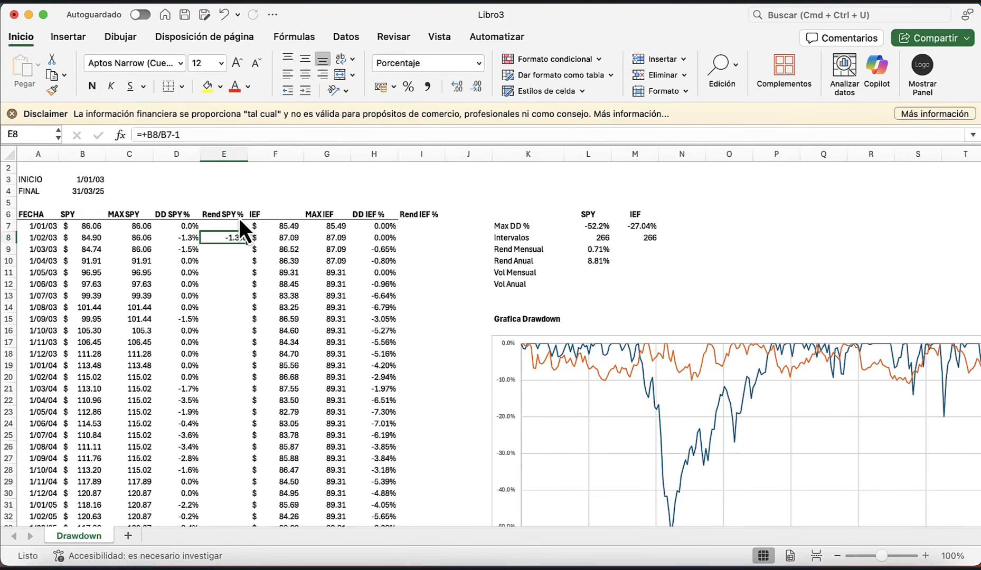
{"action": "double_click", "coordinate": [247, 243]}
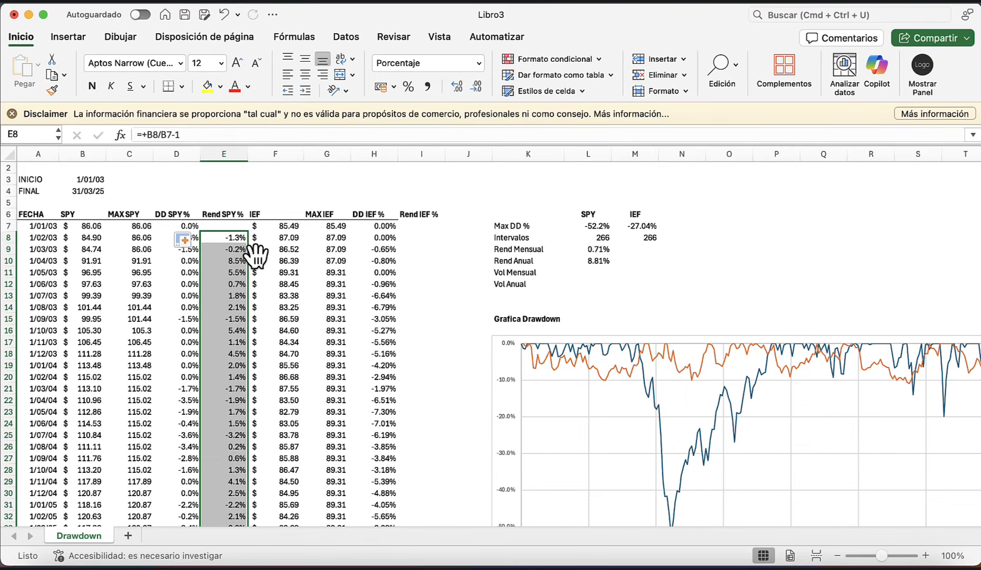
- Copy the return formula from E8 to I8 and fill it down the Rend IEF % column
{"action": "left_click", "coordinate": [236, 240]}
{"action": "key", "text": "super+c"}
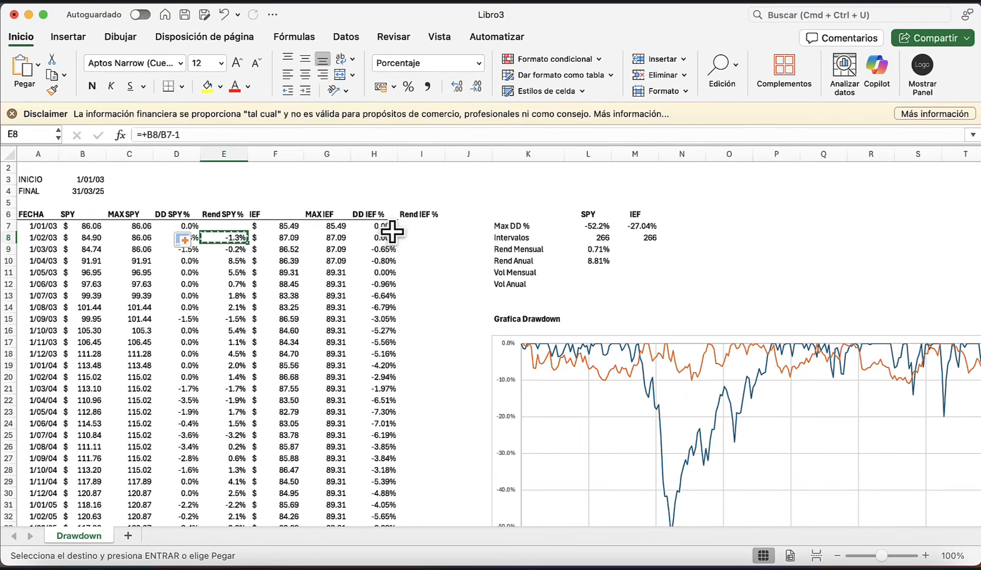
{"action": "left_click", "coordinate": [423, 237]}
{"action": "key", "text": "super+v"}
{"action": "double_click", "coordinate": [425, 237]}
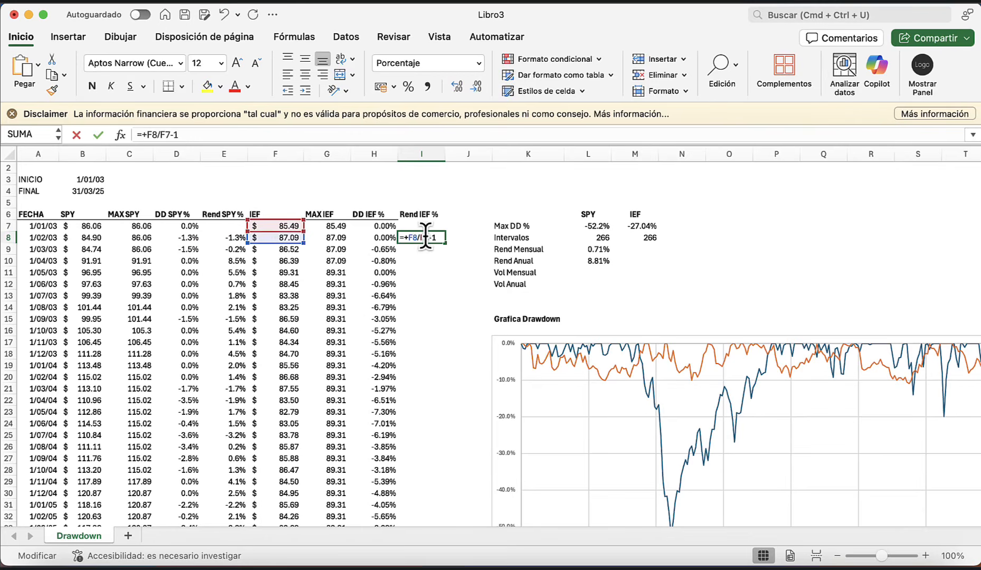
{"action": "key", "text": "Escape"}
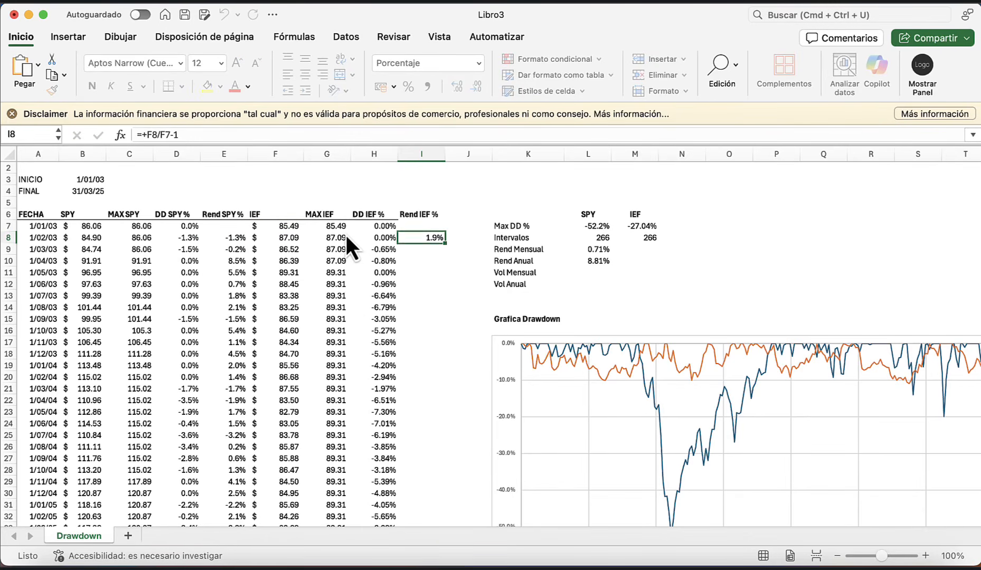
{"action": "double_click", "coordinate": [444, 243]}
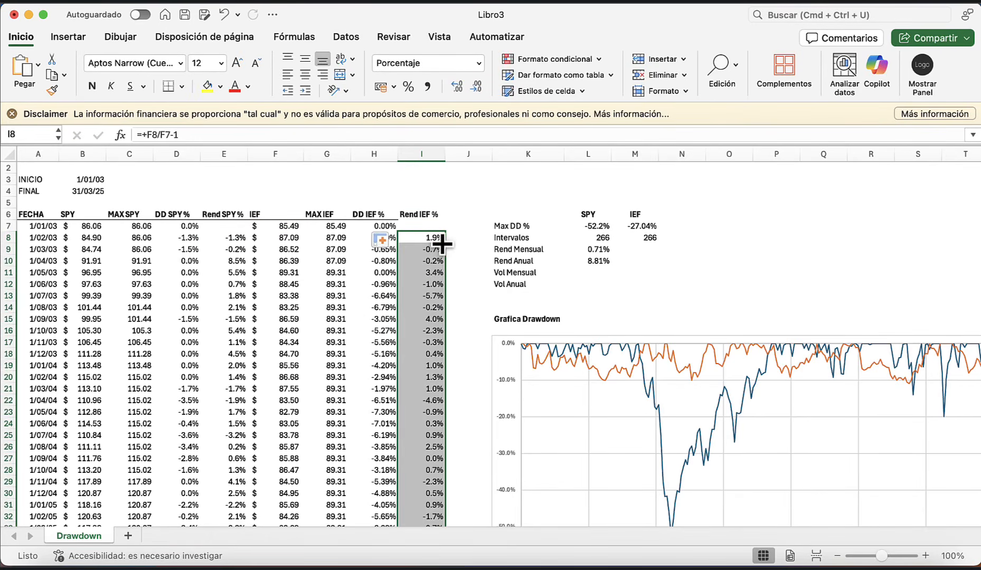
- Calculate the SPY monthly volatility in L11 with =DESVEST(E8:E273), formatted as a percentage with two decimals
{"action": "left_click", "coordinate": [595, 262]}
{"action": "left_click", "coordinate": [594, 272]}
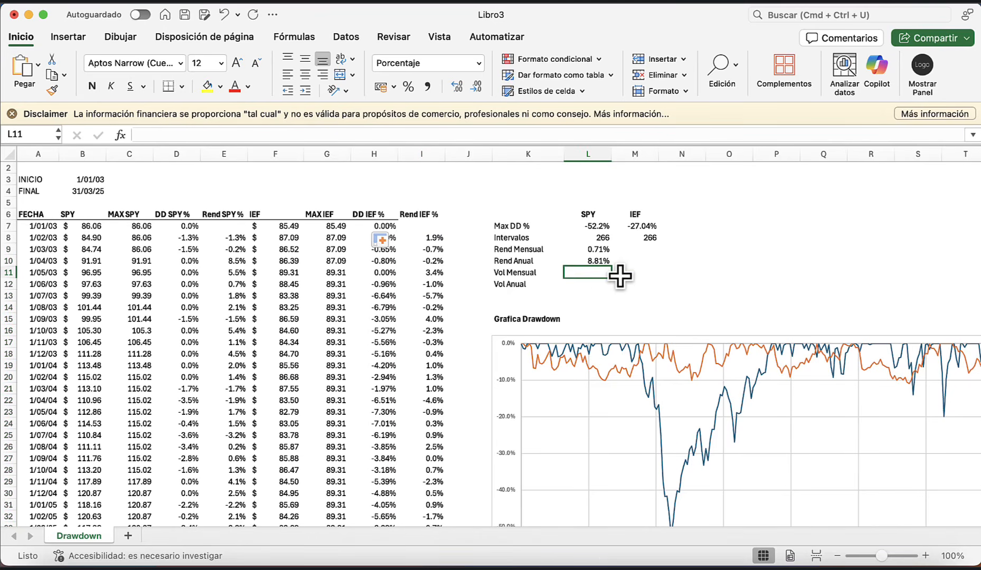
{"action": "type", "text": "=de"}
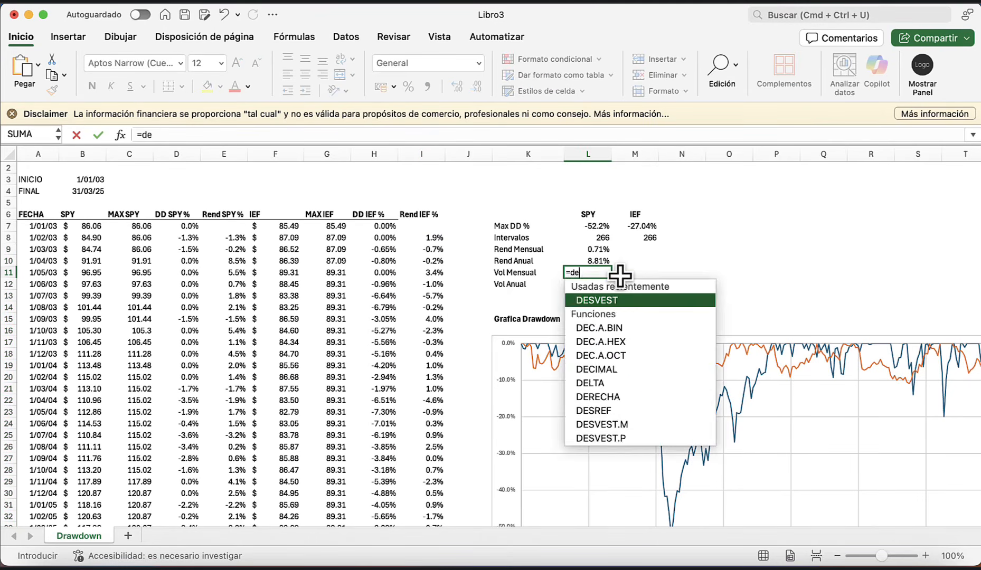
{"action": "key", "text": "Tab"}
{"action": "key", "text": "Left"}
{"action": "key", "text": "Left"}
{"action": "key", "text": "Left"}
{"action": "key", "text": "Left"}
{"action": "key", "text": "Left"}
{"action": "key", "text": "Left"}
{"action": "key", "text": "Up"}
{"action": "key", "text": "Left"}
{"action": "key", "text": "Up"}
{"action": "key", "text": "Up"}
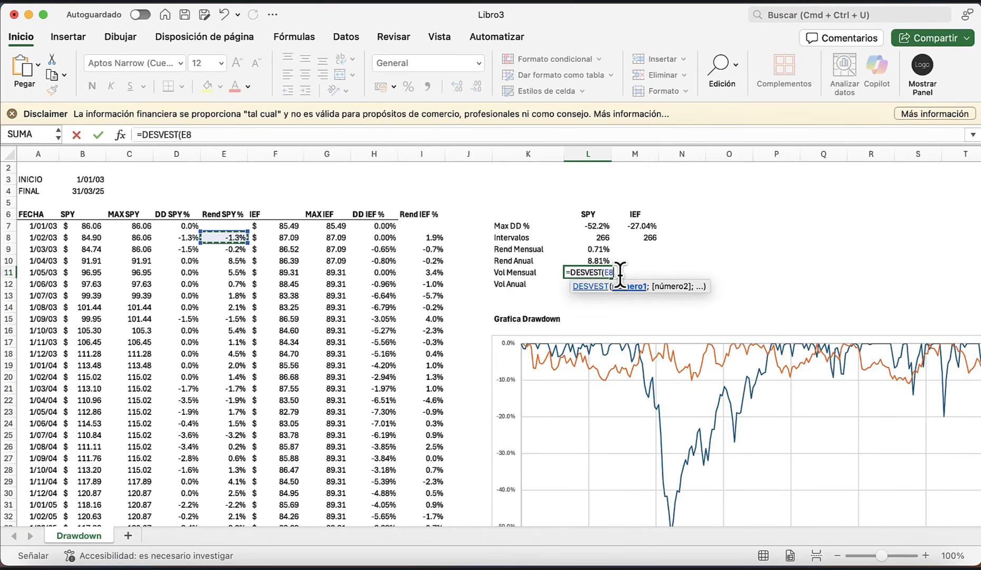
{"action": "key", "text": "super+shift+Down"}
{"action": "key", "text": "Return"}
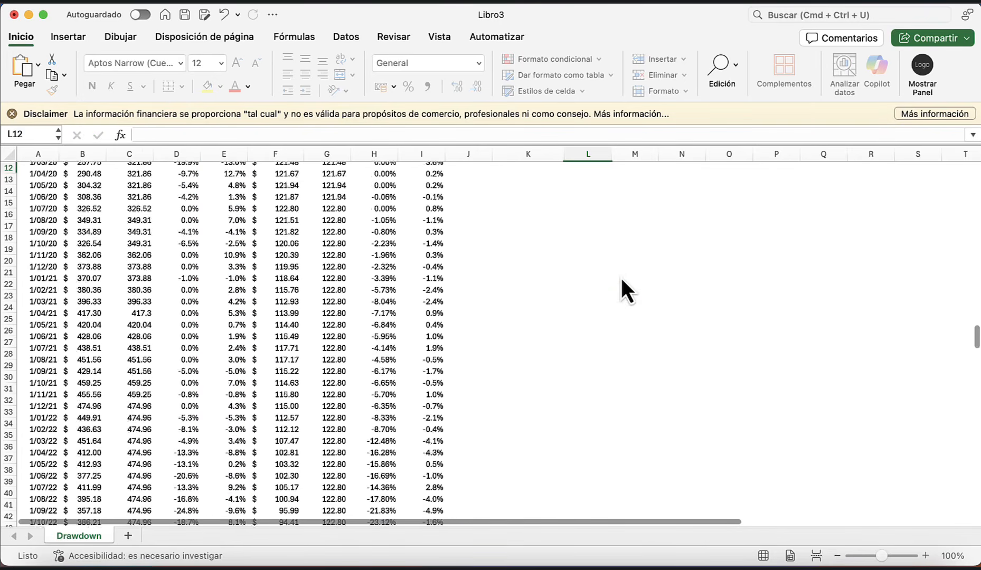
{"action": "key", "text": "Up"}
{"action": "scroll", "coordinate": [620, 277], "scroll_direction": "up", "scroll_amount": 3}
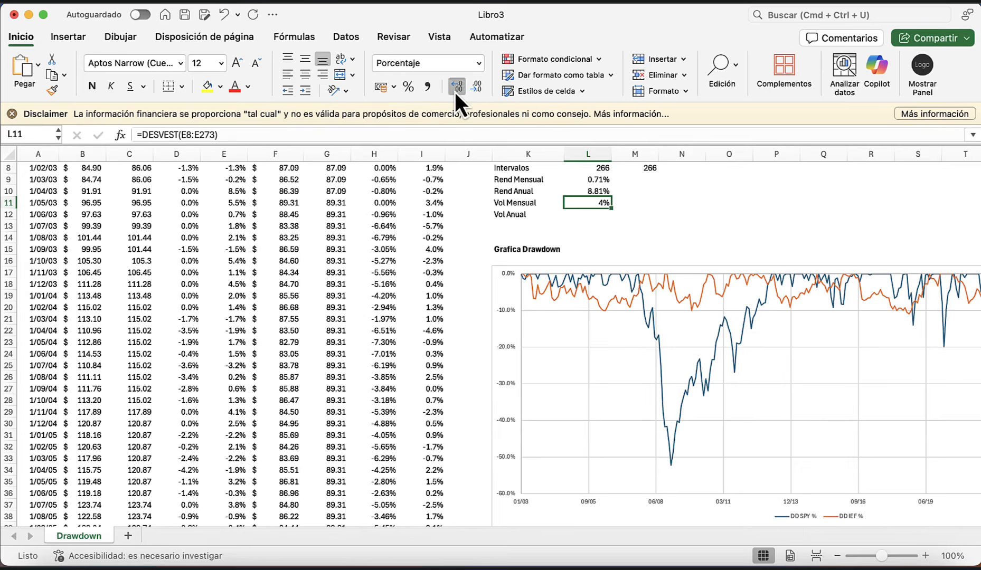
- Calculate the SPY annual volatility in L12 with =L11*RAIZ(12)
{"action": "left_click", "coordinate": [600, 216]}
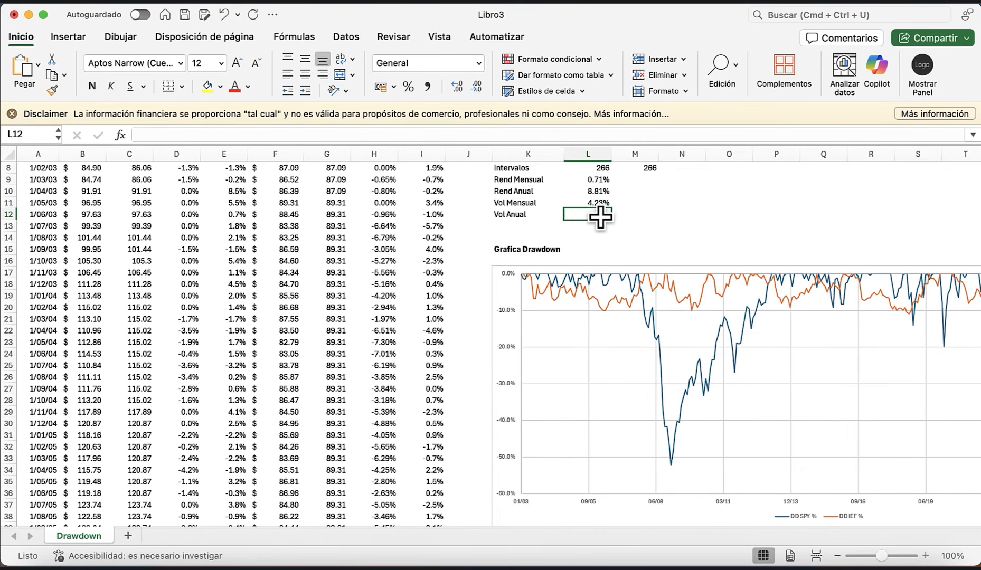
{"action": "type", "text": "=L11*"}
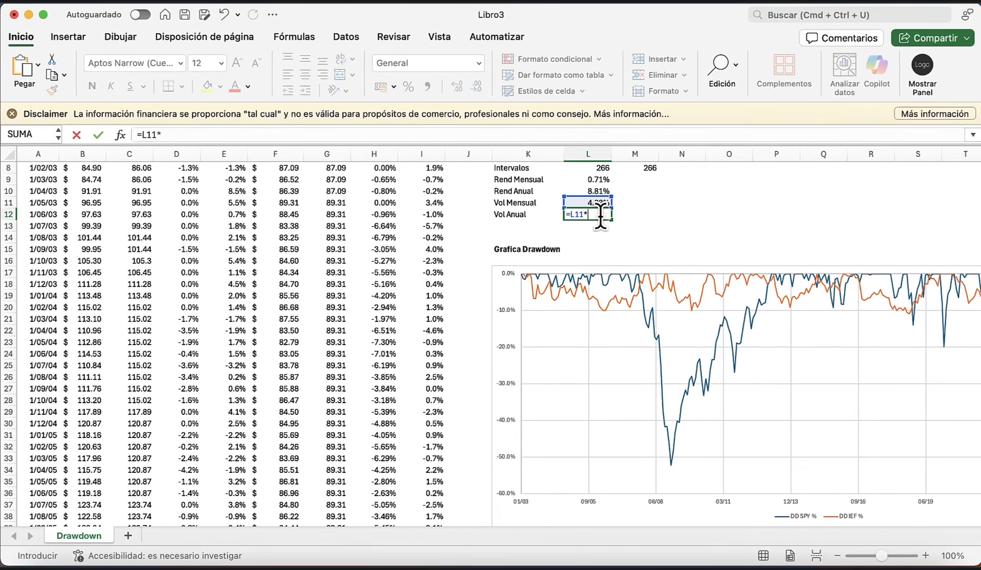
{"action": "type", "text": "RAIZ("}
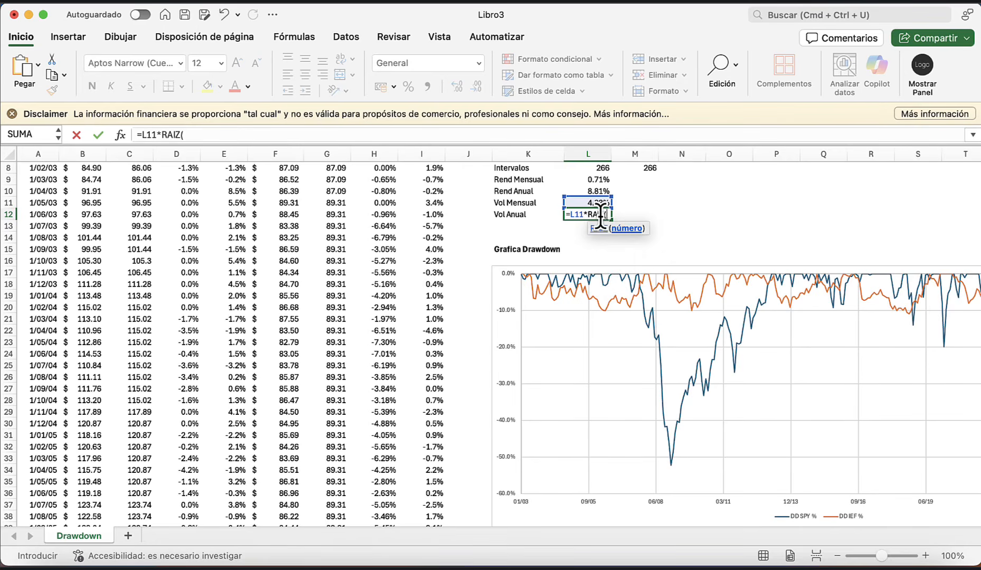
{"action": "type", "text": "12)"}
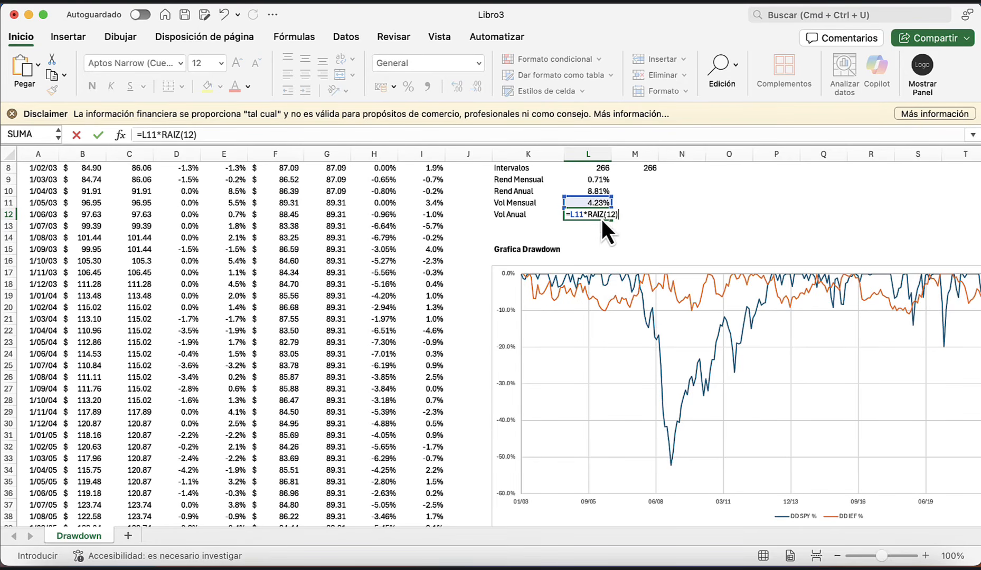
{"action": "key", "text": "Return"}
- Format the SPY annual volatility in L12 as a percentage with two decimals
{"action": "left_click", "coordinate": [601, 217]}
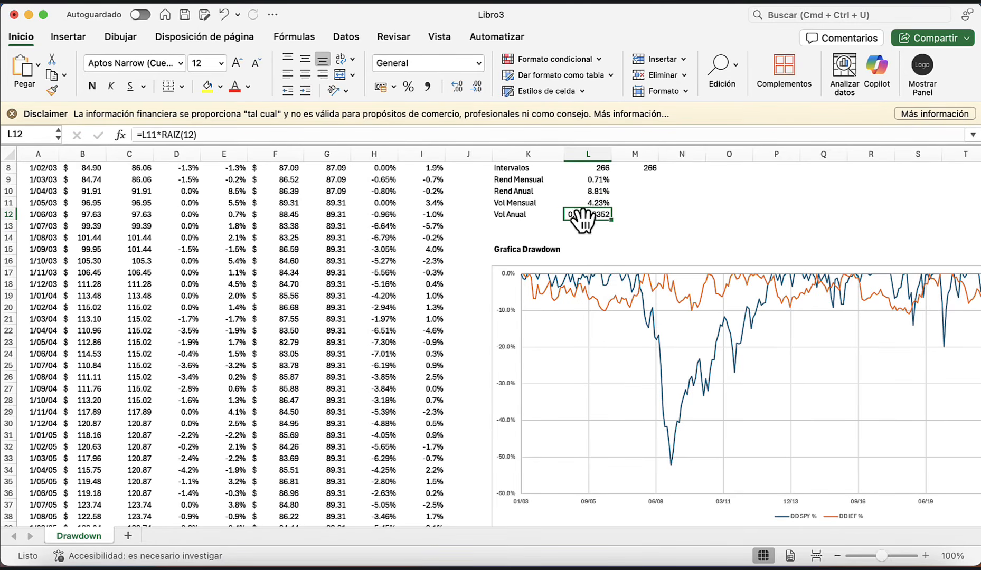
{"action": "left_click", "coordinate": [413, 88]}
{"action": "left_click", "coordinate": [454, 89]}
{"action": "left_click", "coordinate": [454, 89]}
- Compare the SPY annual return and volatility with the Performance Summary in Portfolio Visualizer in Chrome, and return to Excel
{"action": "scroll", "coordinate": [629, 195], "scroll_direction": "up", "scroll_amount": 3}
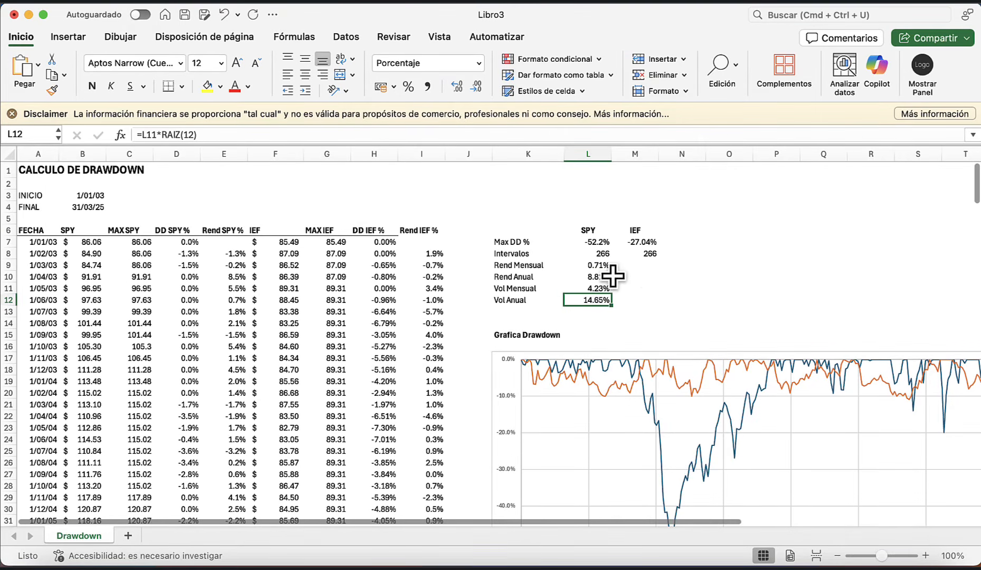
{"action": "left_click", "coordinate": [587, 275]}
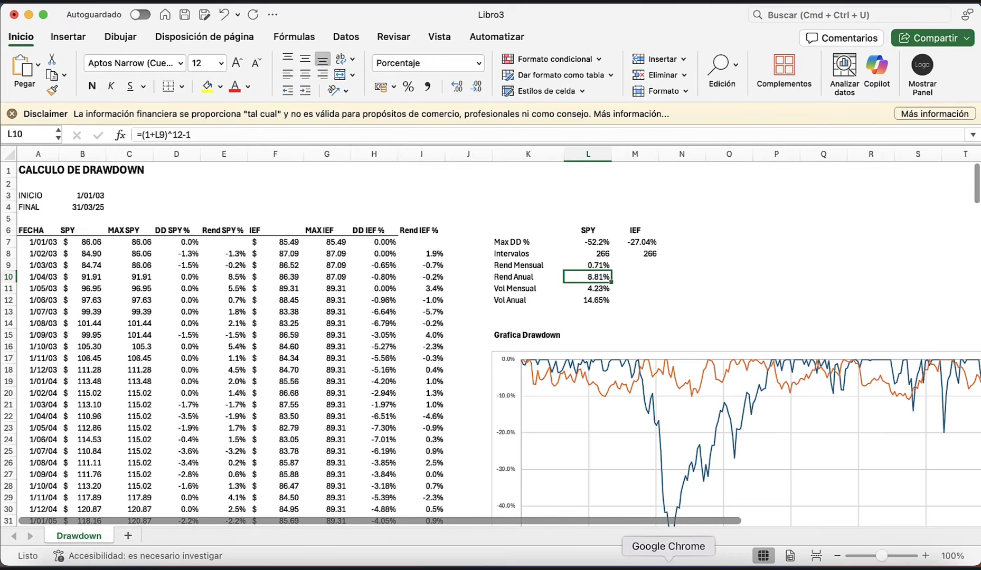
{"action": "left_click", "coordinate": [645, 562]}
{"action": "left_click", "coordinate": [405, 303]}
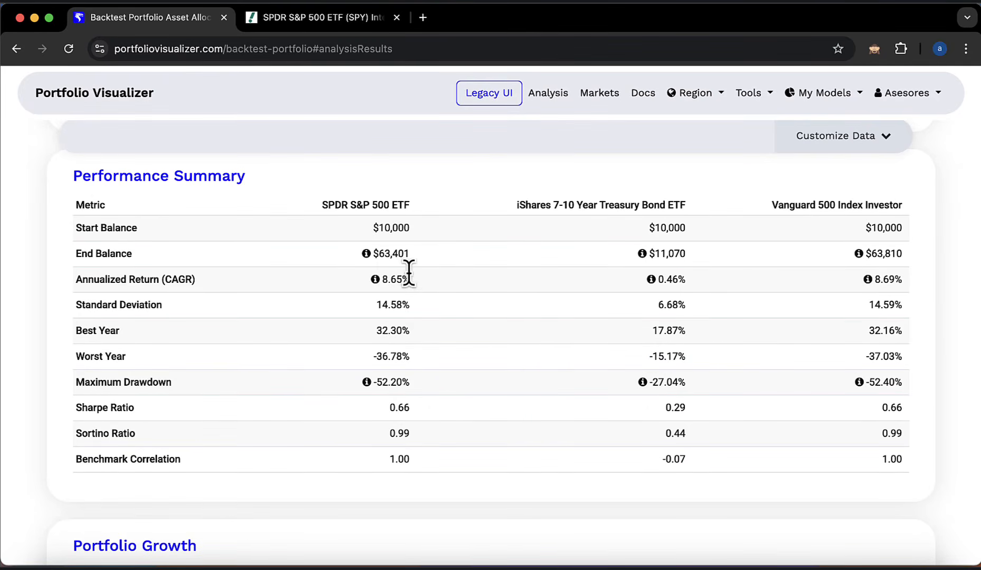
{"action": "left_click", "coordinate": [739, 561]}
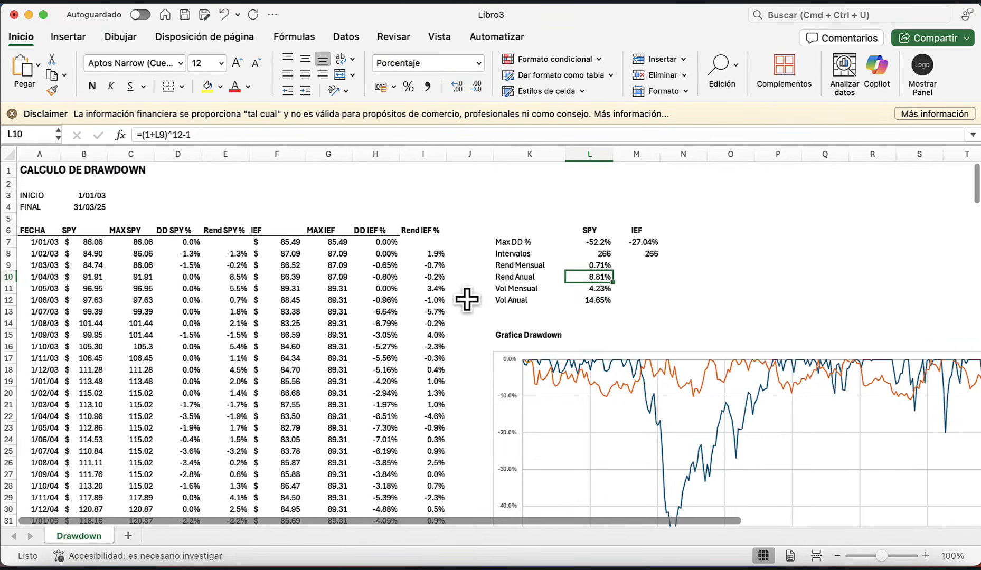
{"action": "scroll", "coordinate": [467, 298], "scroll_direction": "down", "scroll_amount": 5}
{"action": "scroll", "coordinate": [467, 299], "scroll_direction": "down", "scroll_amount": 10}
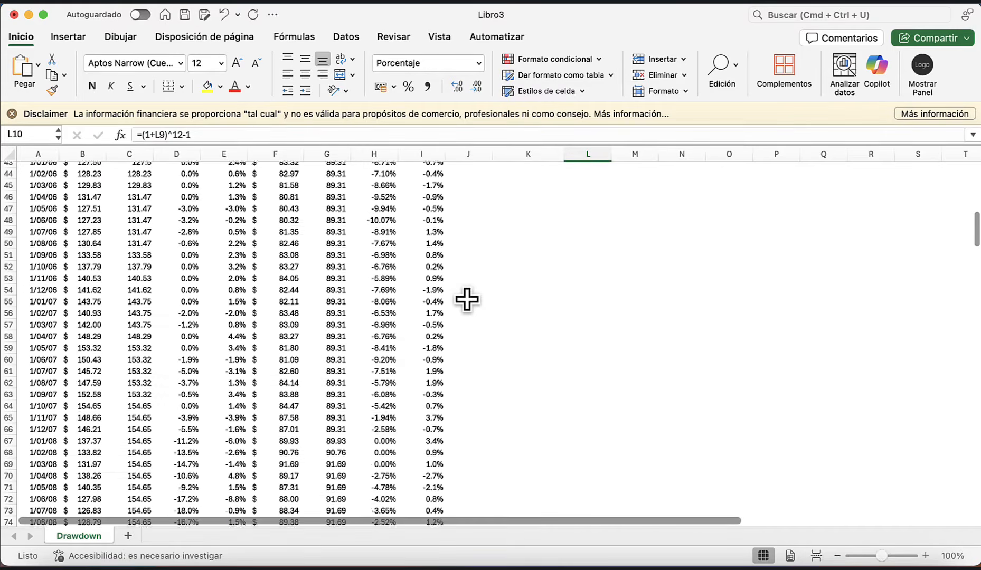
{"action": "scroll", "coordinate": [467, 299], "scroll_direction": "up", "scroll_amount": 15}
{"action": "scroll", "coordinate": [260, 281], "scroll_direction": "left", "scroll_amount": 1}
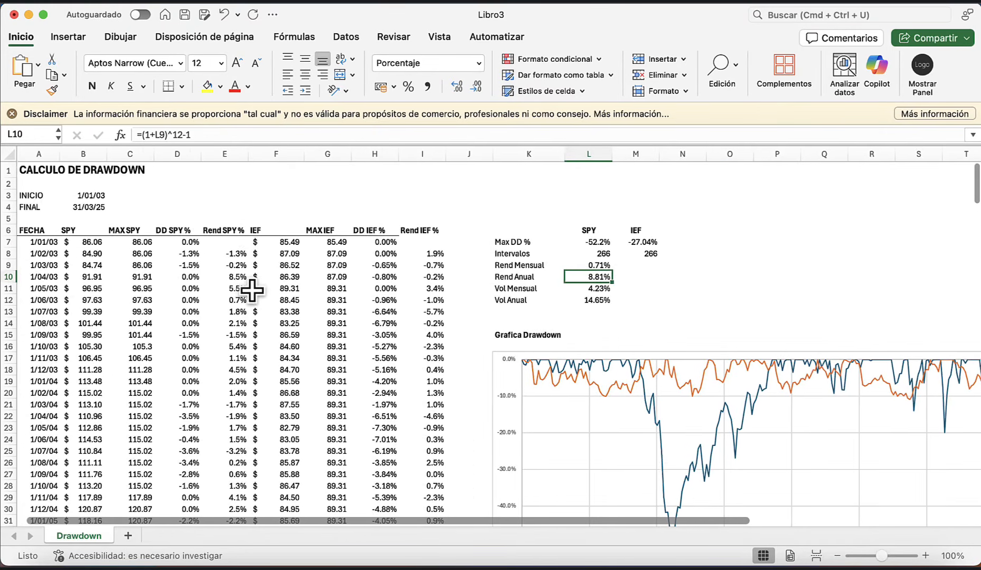
{"action": "scroll", "coordinate": [252, 290], "scroll_direction": "down", "scroll_amount": 2}
{"action": "scroll", "coordinate": [252, 290], "scroll_direction": "up", "scroll_amount": 2}
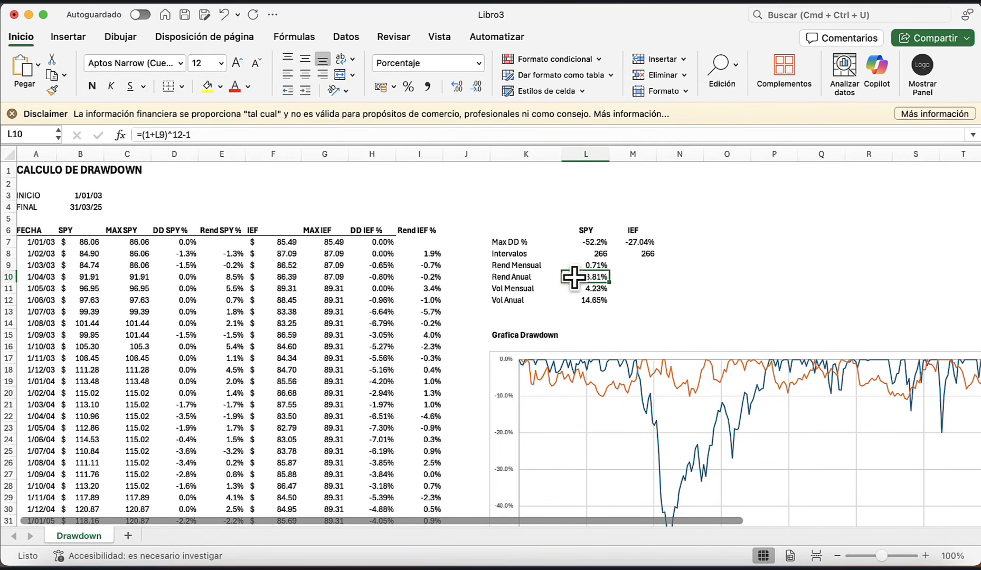
{"action": "left_click", "coordinate": [87, 196]}
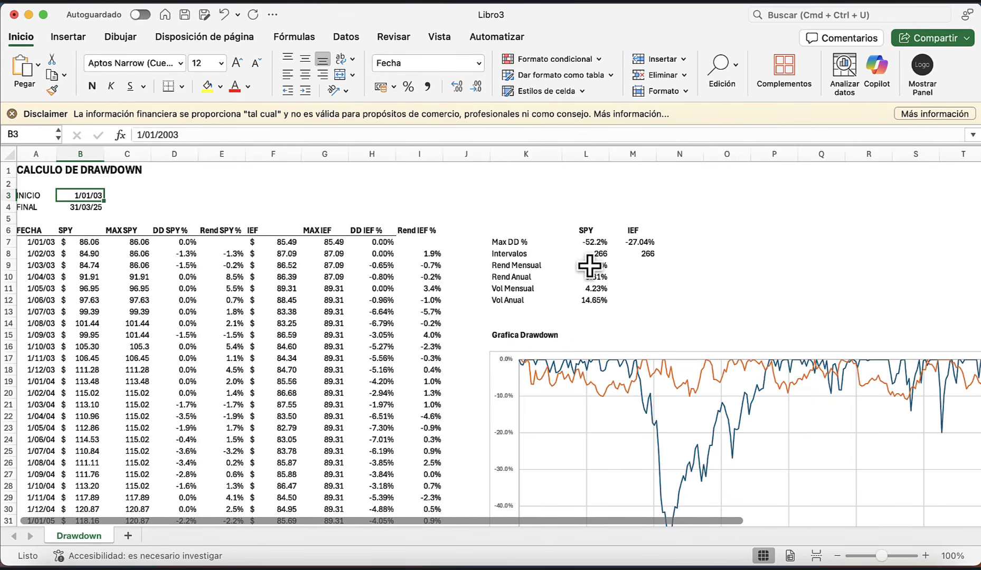
{"action": "left_click_drag", "start_coordinate": [587, 264], "coordinate": [587, 299]}
- Copy the SPY monthly return formula and its percentage format from L9 into the IEF cell M9
{"action": "left_click", "coordinate": [645, 265]}
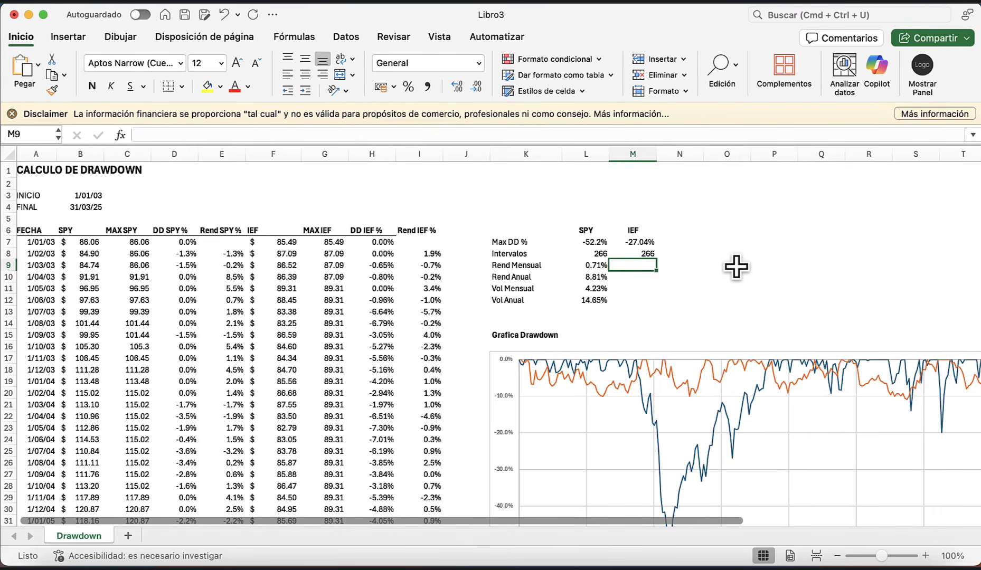
{"action": "key", "text": "Left"}
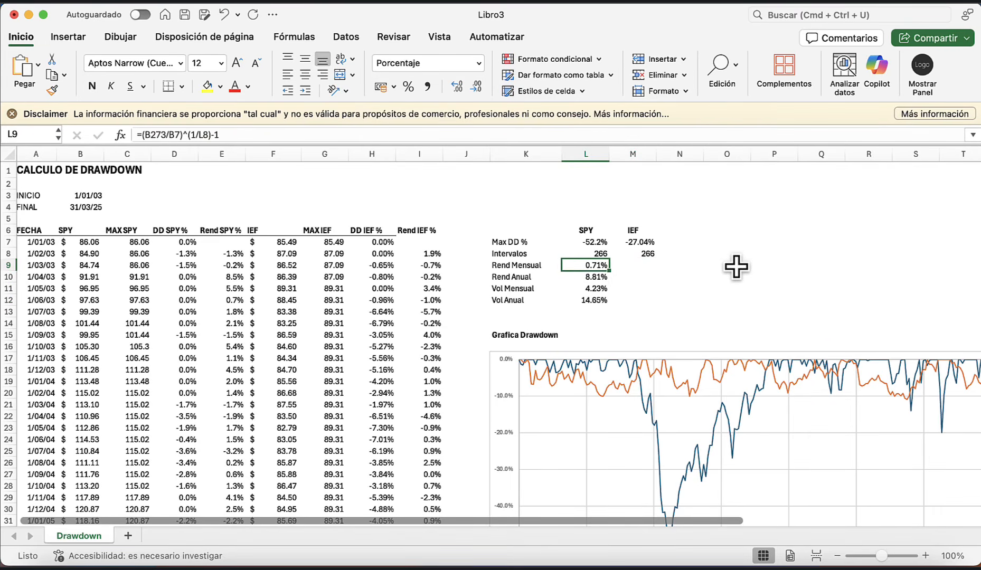
{"action": "left_click_drag", "start_coordinate": [608, 271], "coordinate": [651, 266]}
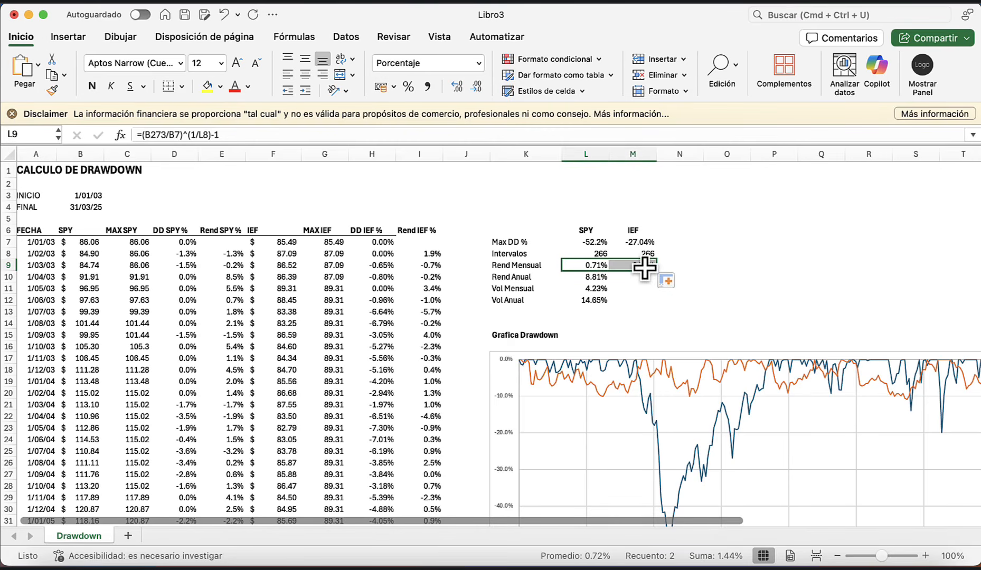
{"action": "double_click", "coordinate": [649, 265]}
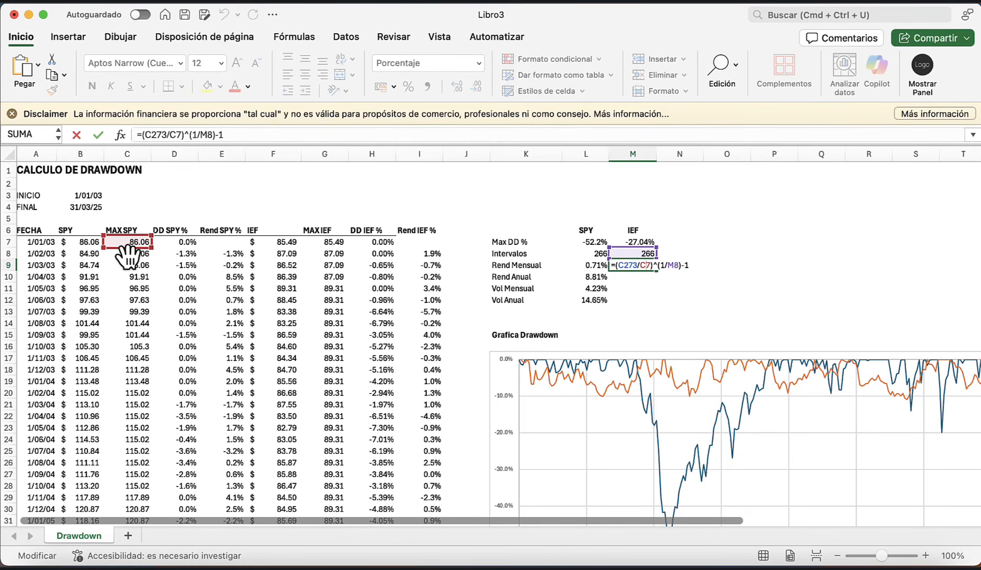
{"action": "left_click_drag", "start_coordinate": [124, 247], "coordinate": [229, 246]}
{"action": "left_click_drag", "start_coordinate": [300, 247], "coordinate": [322, 249]}
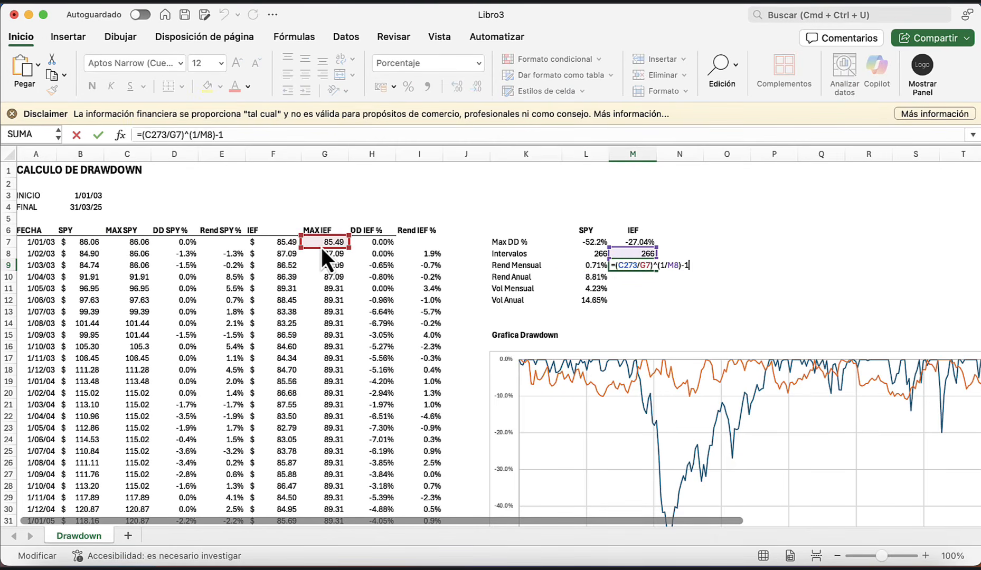
{"action": "key", "text": "Escape"}
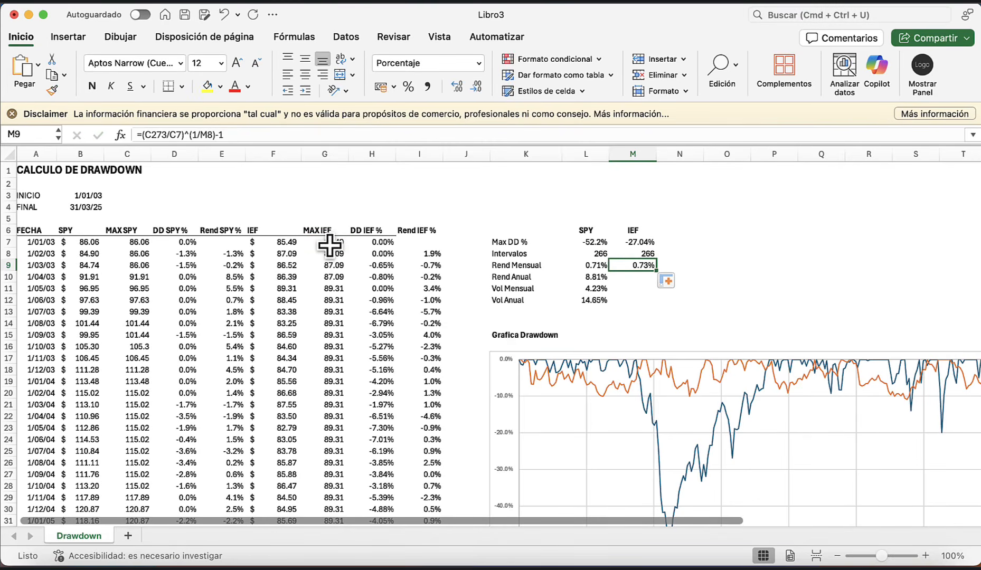
- Calculate the IEF monthly return in M9 with =(F273/F7)^(1/M8)-1
{"action": "type", "text": "="}
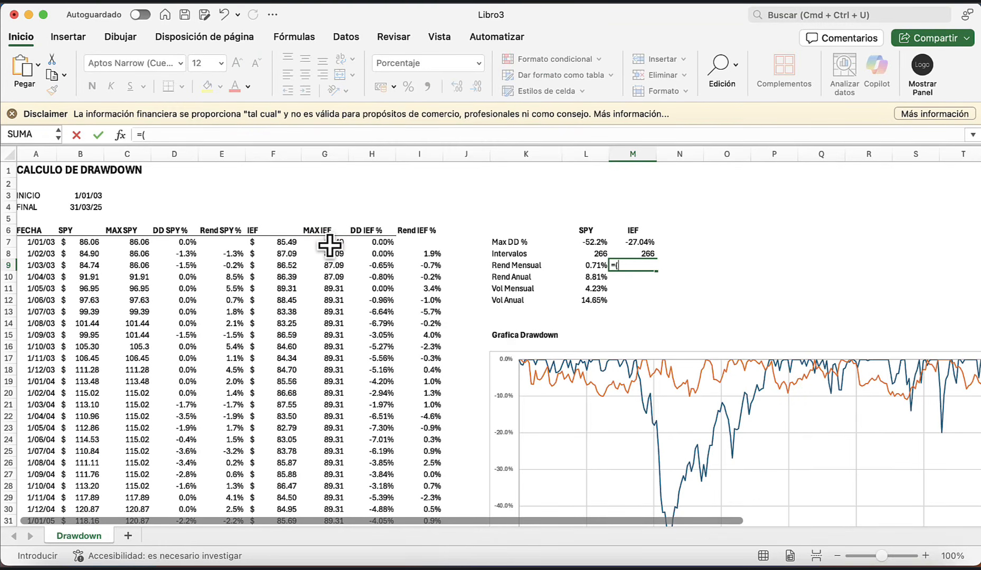
{"action": "type", "text": "("}
{"action": "key", "text": "Left"}
{"action": "key", "text": "Left"}
{"action": "key", "text": "Left"}
{"action": "key", "text": "Left"}
{"action": "key", "text": "Left"}
{"action": "key", "text": "Left"}
{"action": "key", "text": "Left"}
{"action": "key", "text": "super+shift+Down"}
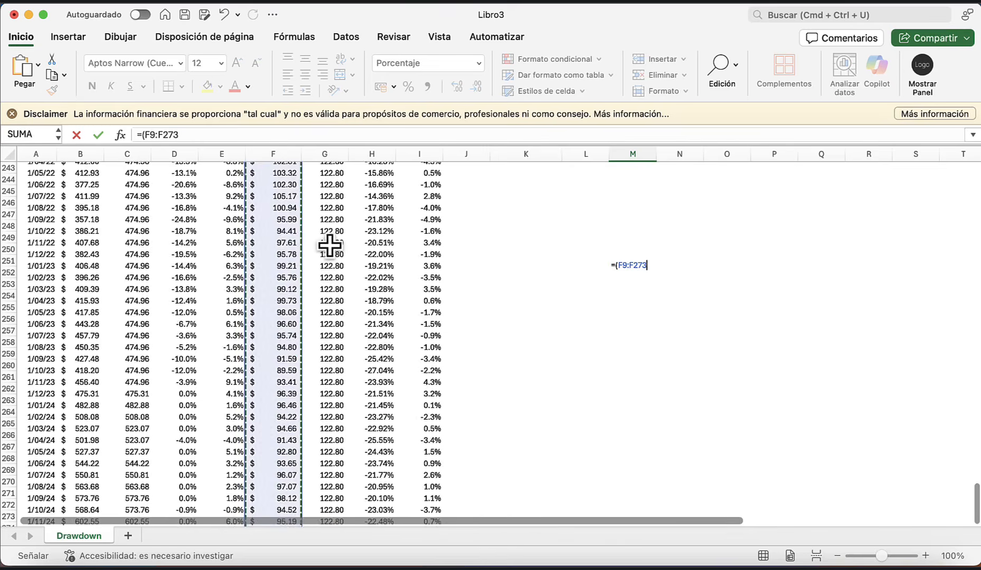
{"action": "scroll", "coordinate": [280, 411], "scroll_direction": "down", "scroll_amount": 5}
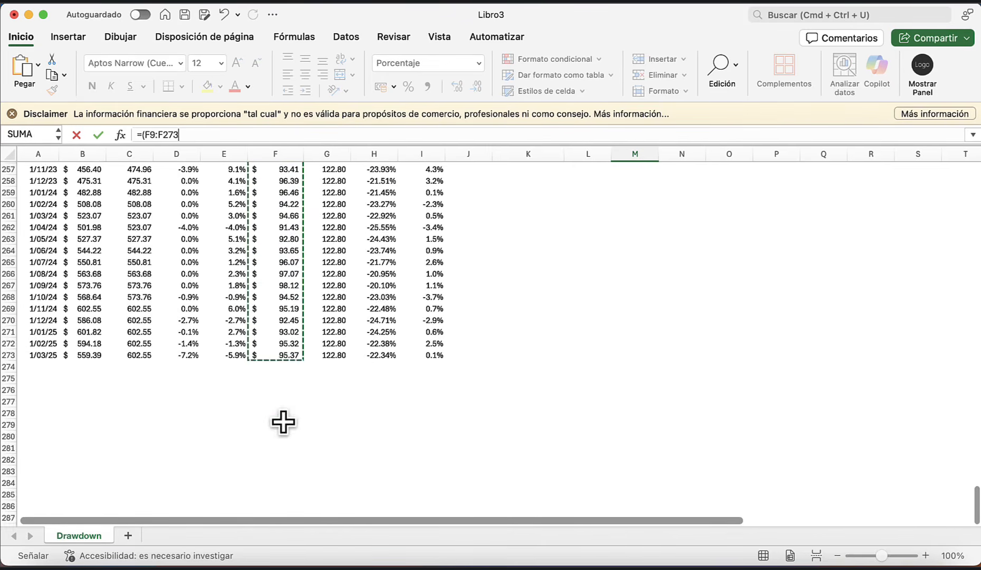
{"action": "scroll", "coordinate": [283, 370], "scroll_direction": "down", "scroll_amount": 2}
{"action": "left_click", "coordinate": [283, 284]}
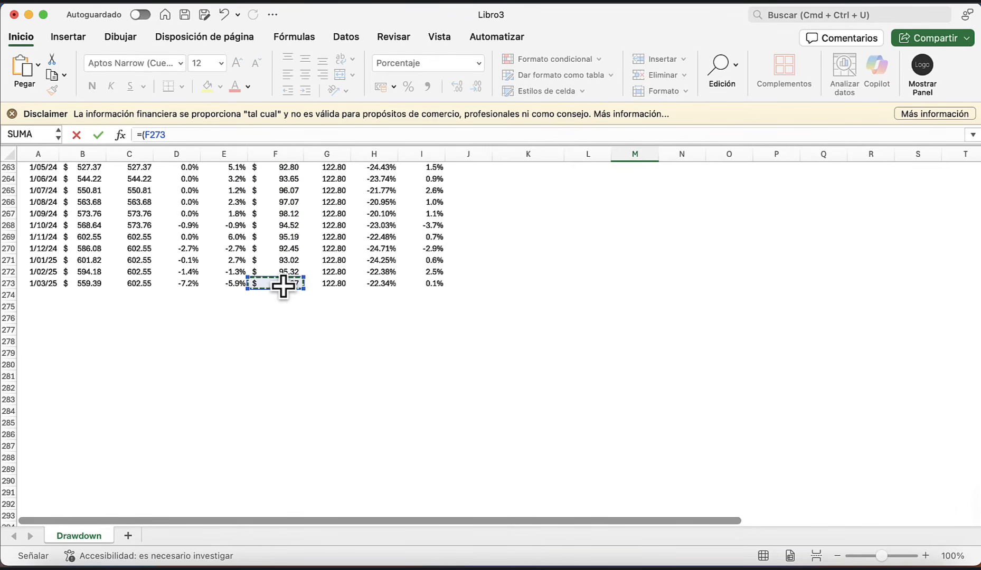
{"action": "type", "text": "/"}
{"action": "scroll", "coordinate": [283, 286], "scroll_direction": "up", "scroll_amount": 20}
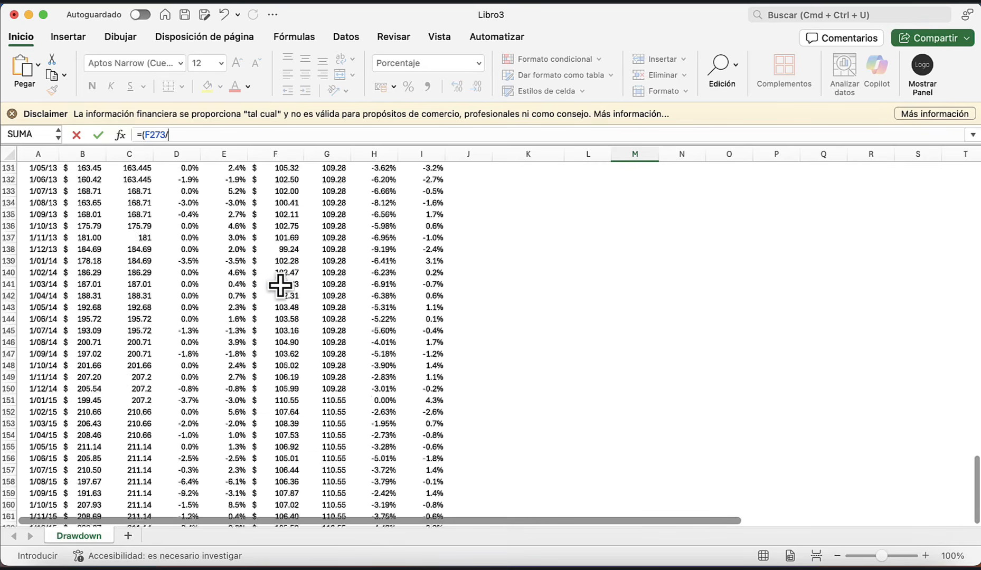
{"action": "scroll", "coordinate": [280, 286], "scroll_direction": "up", "scroll_amount": 3}
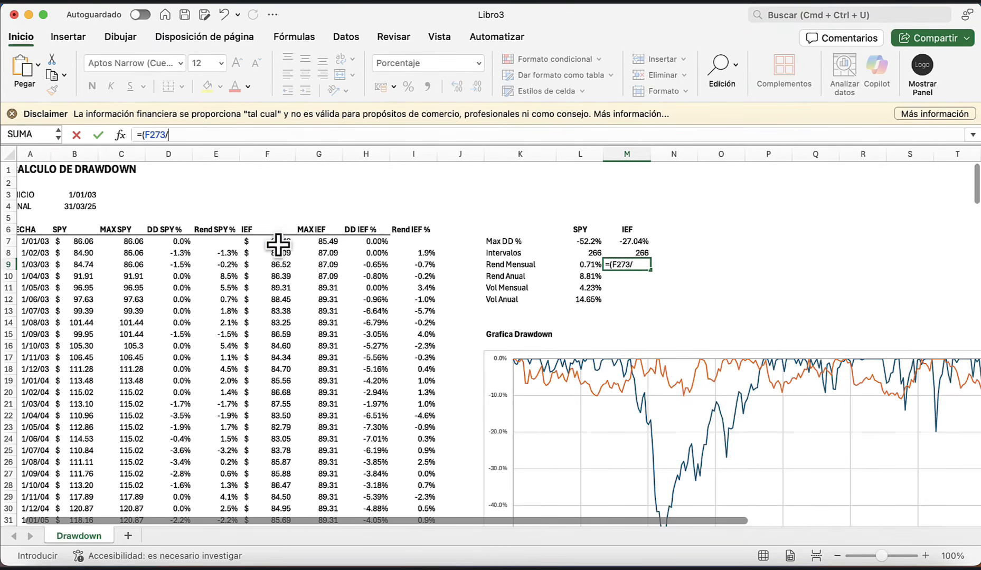
{"action": "left_click", "coordinate": [278, 242]}
{"action": "type", "text": ")^(1/"}
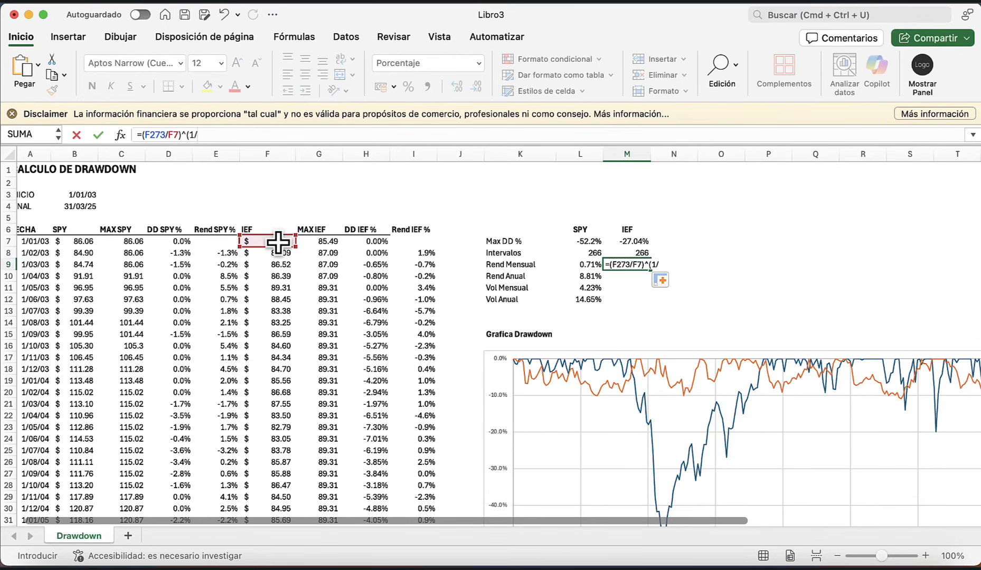
{"action": "left_click", "coordinate": [635, 252]}
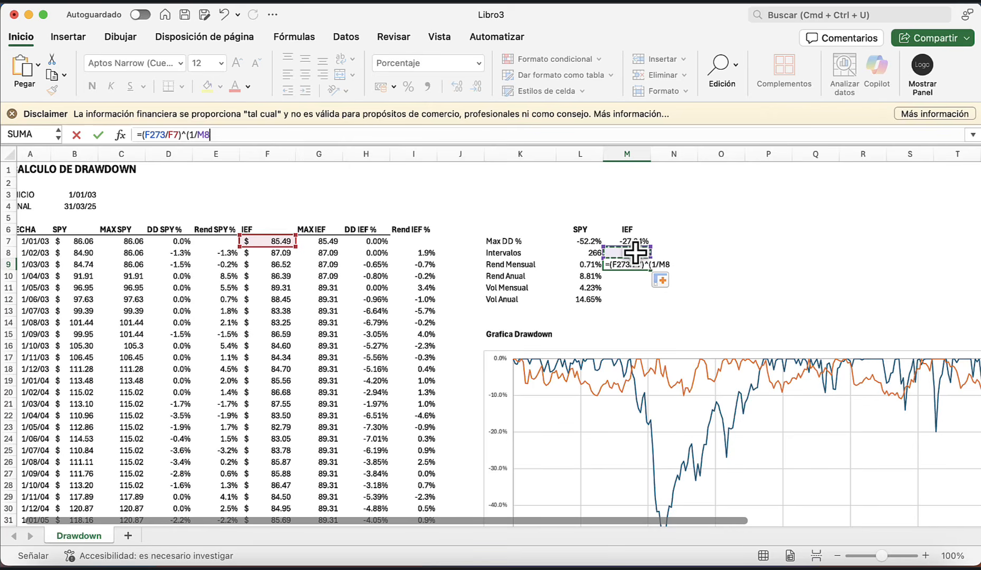
{"action": "type", "text": ")-1"}
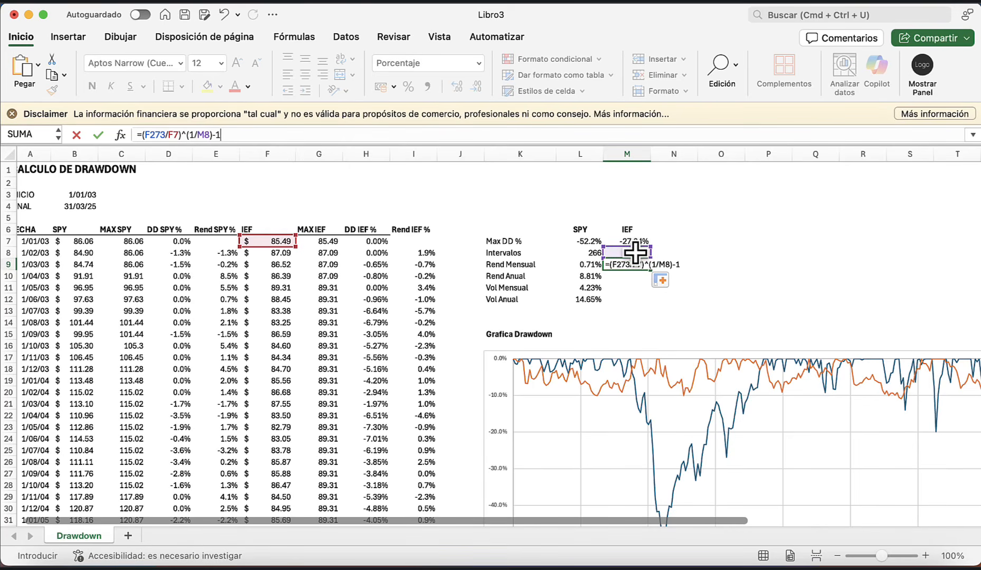
{"action": "key", "text": "ctrl+Return"}
- Copy the annual return formula from L10 into M10 for IEF
{"action": "left_click", "coordinate": [599, 277]}
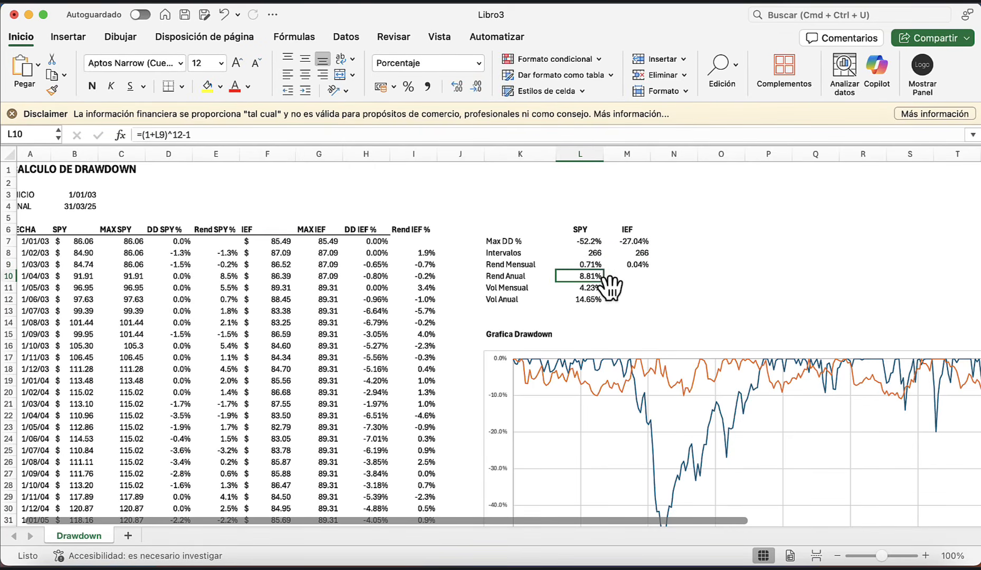
{"action": "left_click_drag", "start_coordinate": [605, 281], "coordinate": [639, 281]}
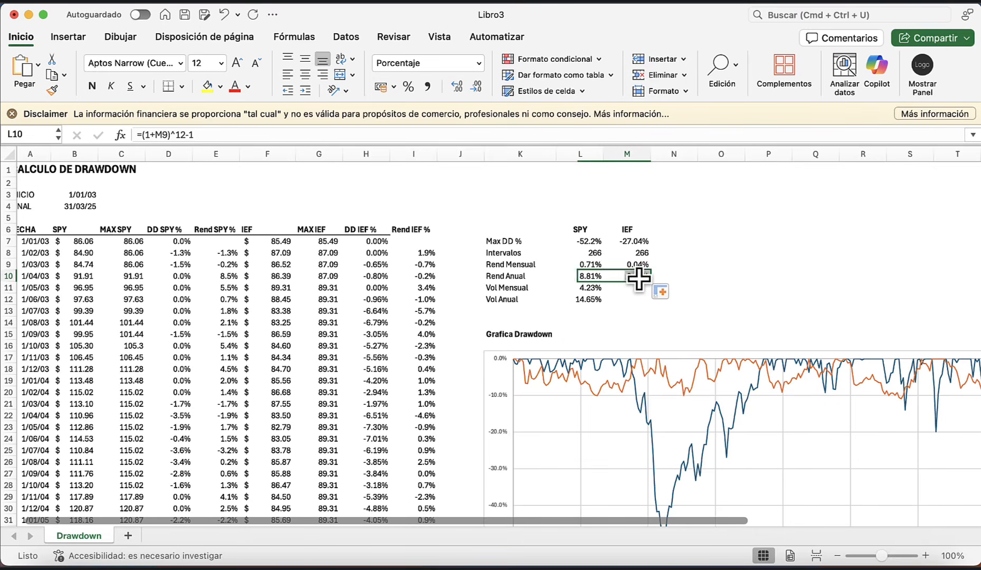
{"action": "key", "text": "F2"}
{"action": "key", "text": "ctrl+Return"}
- Copy the monthly volatility formula from L11 into M11 and move its range to the IEF returns in column I
{"action": "left_click", "coordinate": [592, 288]}
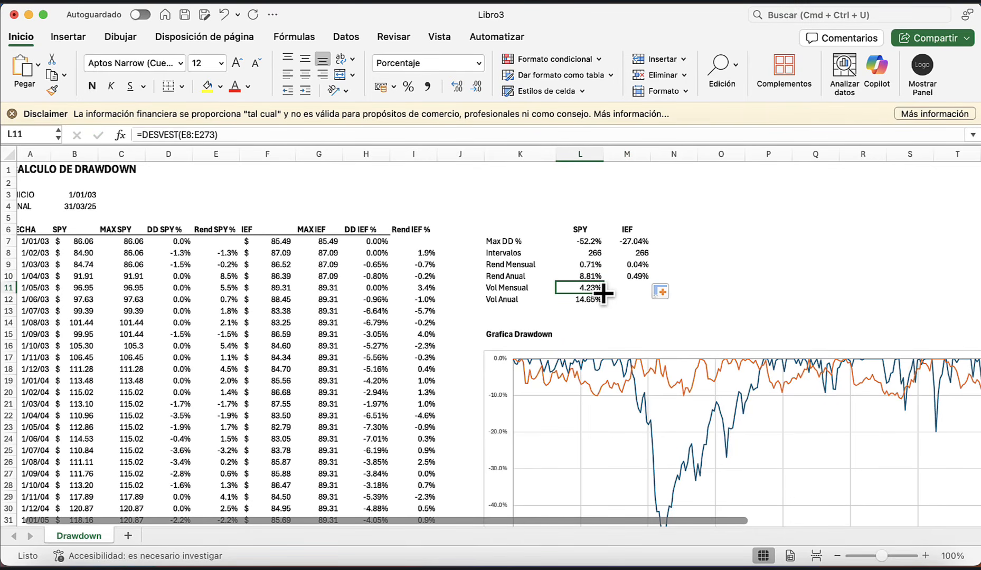
{"action": "left_click_drag", "start_coordinate": [603, 293], "coordinate": [635, 291]}
{"action": "double_click", "coordinate": [636, 288]}
{"action": "left_click_drag", "start_coordinate": [295, 291], "coordinate": [397, 284]}
{"action": "key", "text": "Return"}
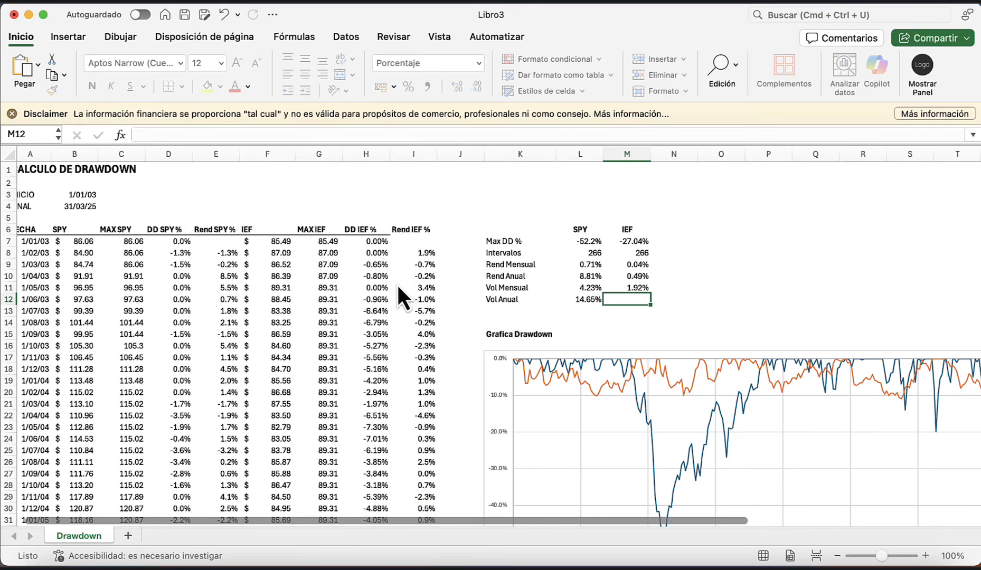
- Copy the annual volatility formula from L12 into M12 for IEF
{"action": "left_click", "coordinate": [595, 300]}
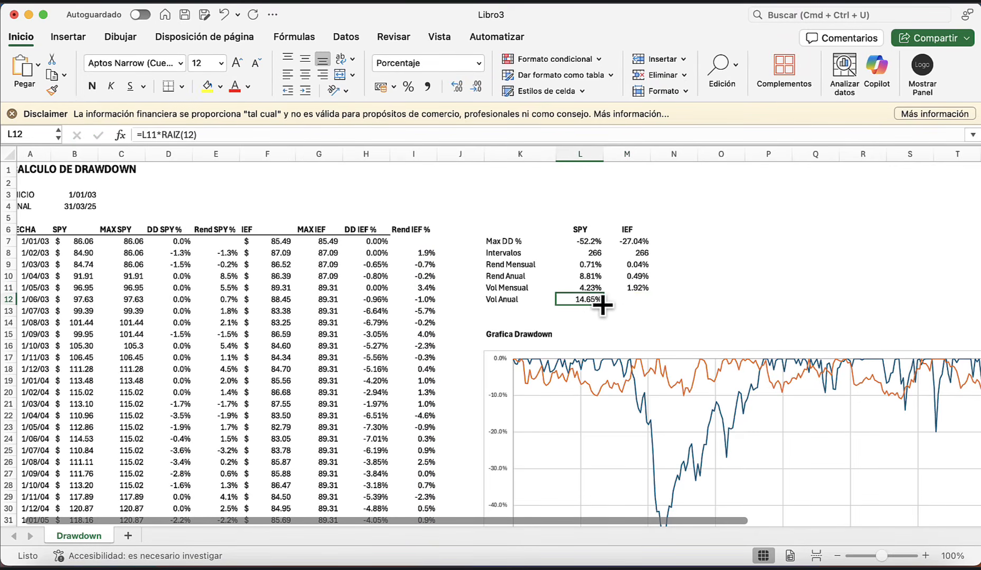
{"action": "left_click_drag", "start_coordinate": [603, 305], "coordinate": [626, 309]}
{"action": "left_click", "coordinate": [687, 300]}
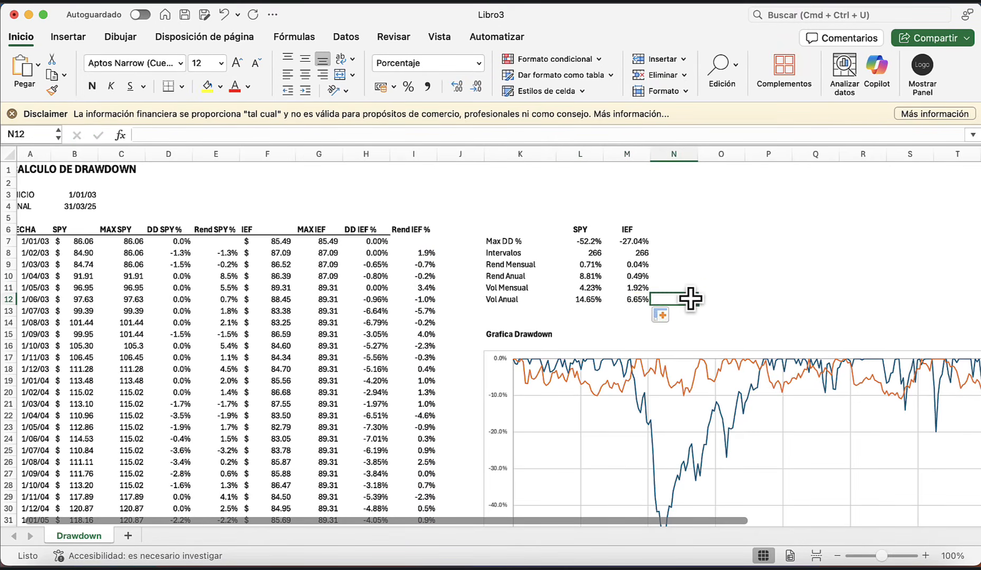
- Review the SPY and IEF return and volatility metrics in K8:M12 and the SPY date, price, maximum and drawdown columns
{"action": "left_click", "coordinate": [623, 302]}
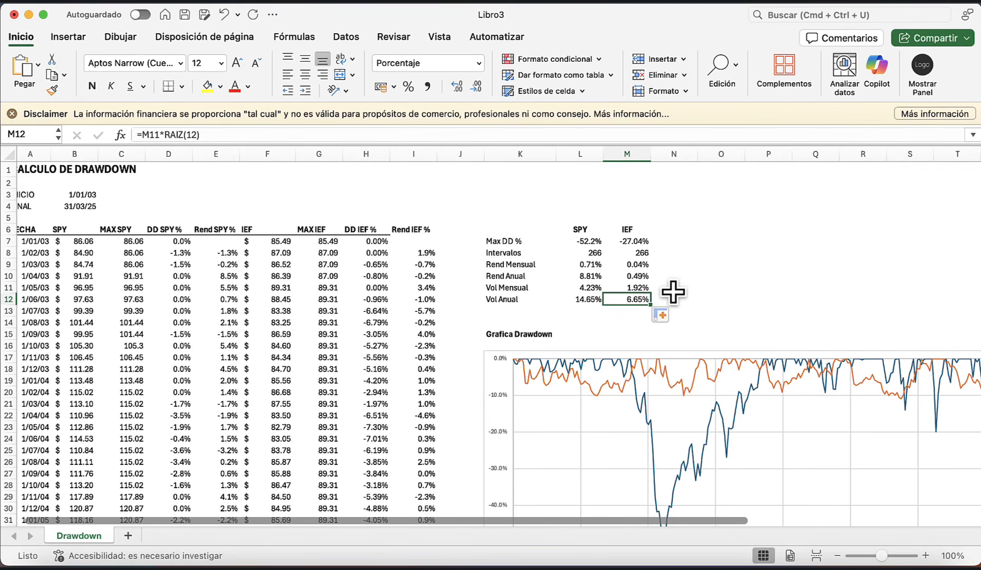
{"action": "left_click", "coordinate": [577, 289]}
{"action": "left_click", "coordinate": [573, 299]}
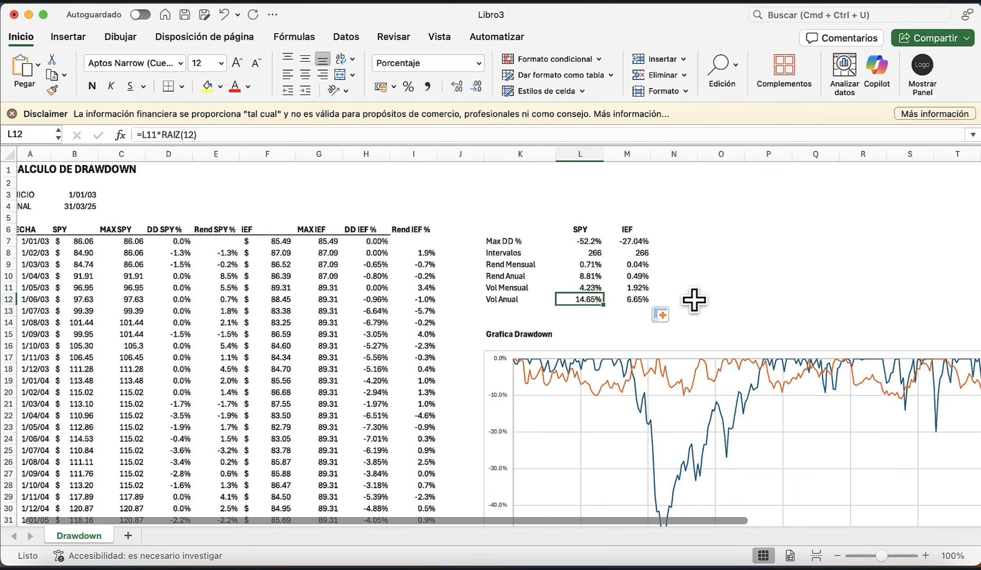
{"action": "scroll", "coordinate": [634, 301], "scroll_direction": "down", "scroll_amount": 1}
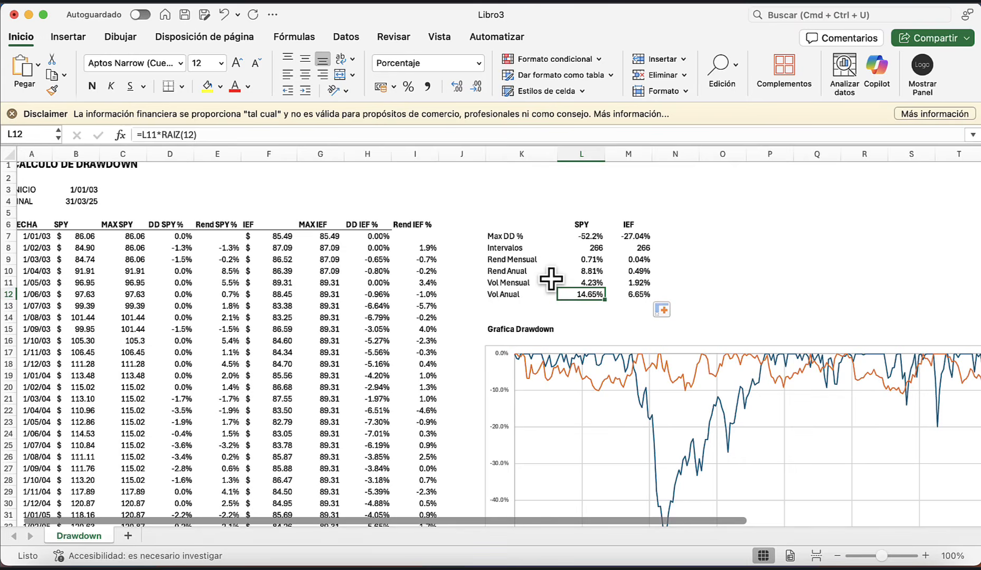
{"action": "scroll", "coordinate": [551, 280], "scroll_direction": "up", "scroll_amount": 1}
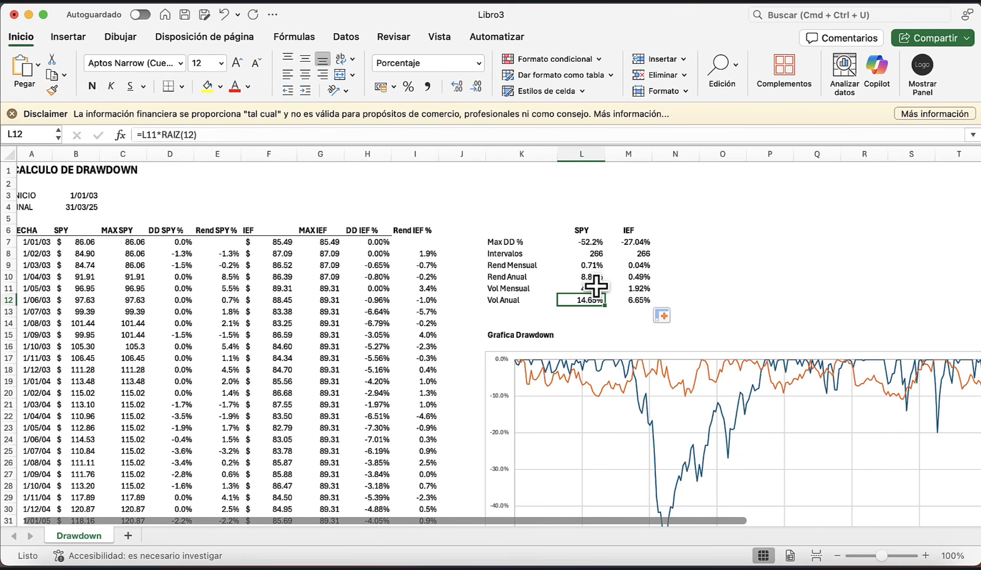
{"action": "left_click_drag", "start_coordinate": [592, 277], "coordinate": [583, 288]}
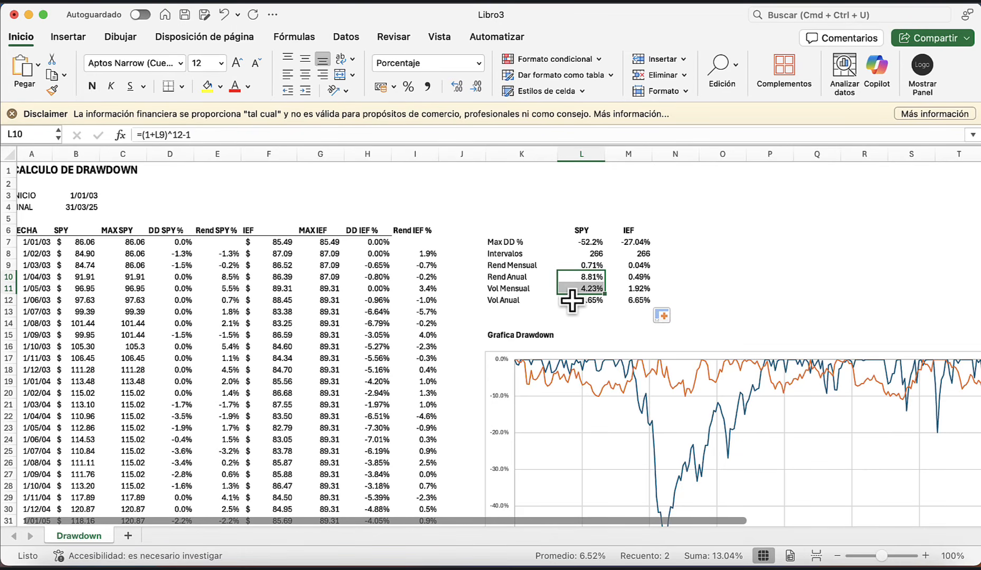
{"action": "left_click_drag", "start_coordinate": [498, 257], "coordinate": [638, 302]}
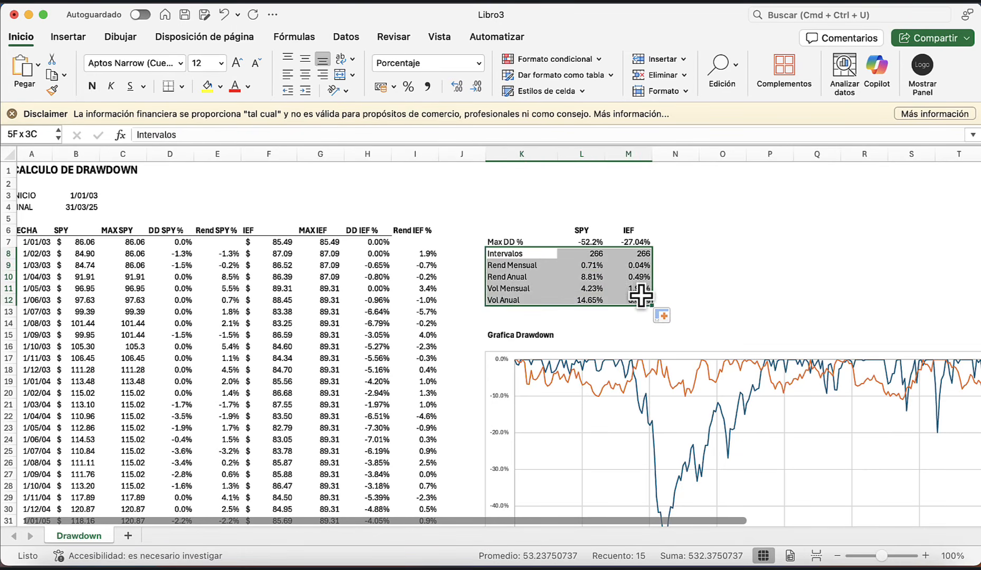
{"action": "scroll", "coordinate": [229, 292], "scroll_direction": "left", "scroll_amount": 1}
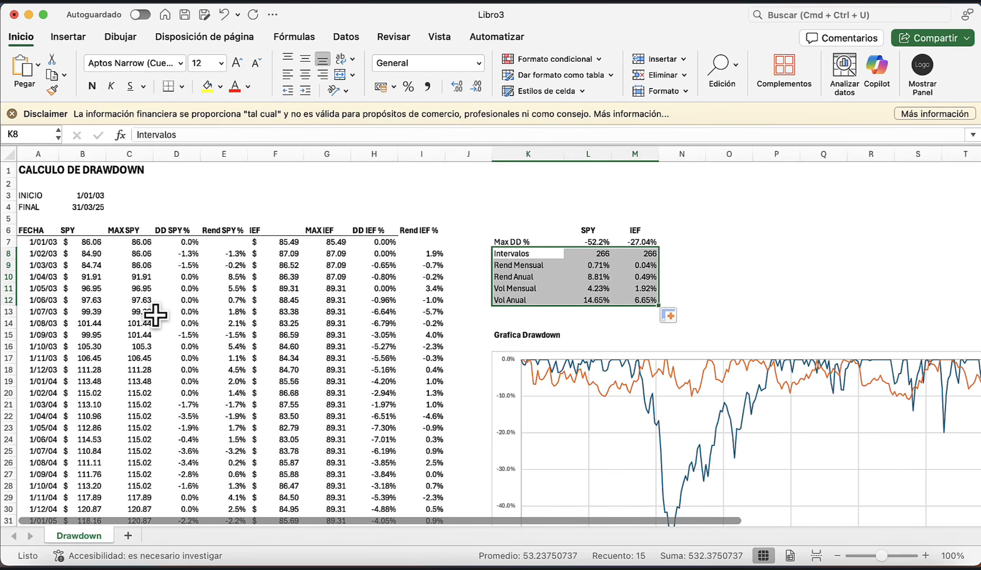
{"action": "left_click", "coordinate": [93, 253]}
{"action": "left_click_drag", "start_coordinate": [93, 253], "coordinate": [105, 347]}
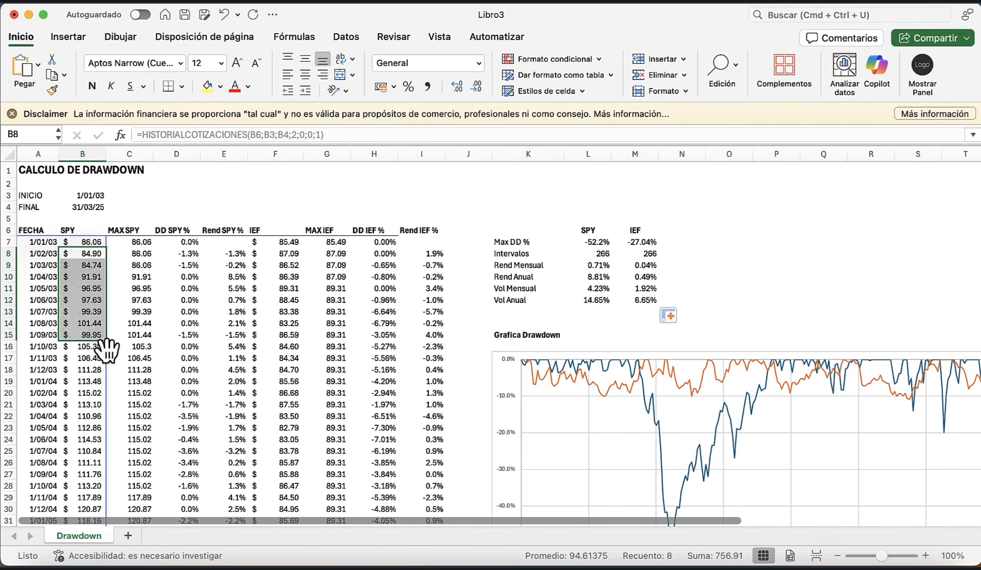
{"action": "left_click_drag", "start_coordinate": [139, 265], "coordinate": [182, 358]}
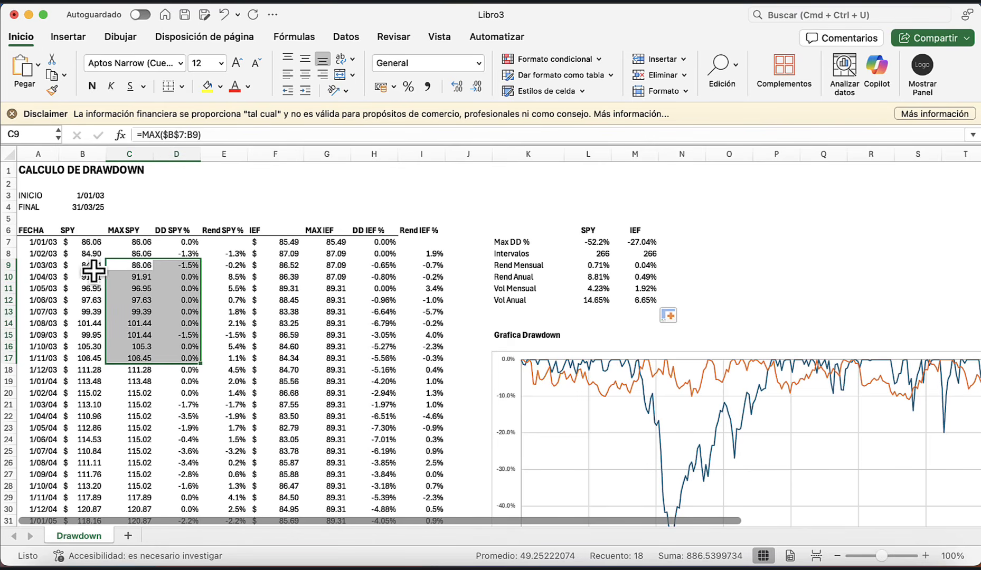
{"action": "left_click_drag", "start_coordinate": [50, 231], "coordinate": [70, 429]}
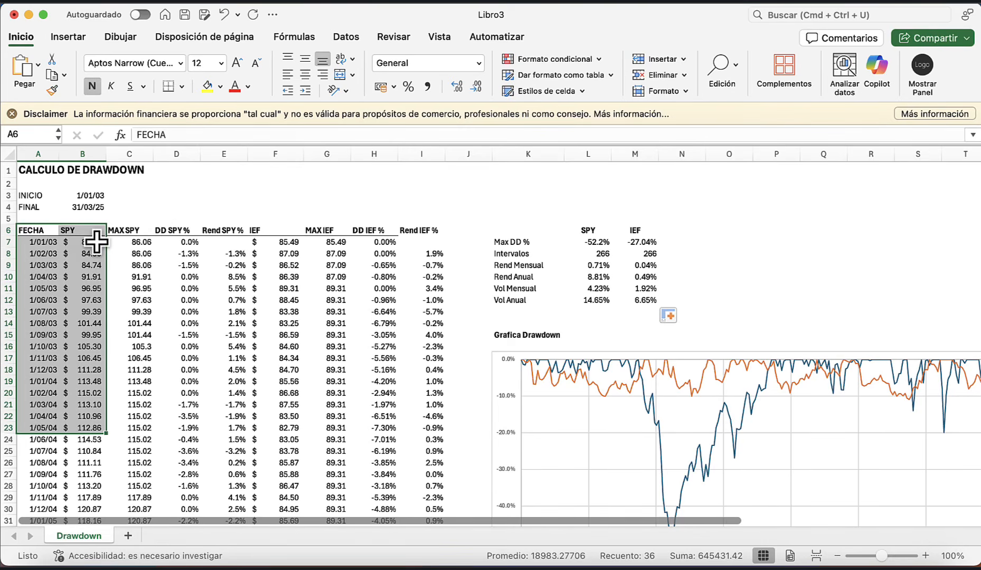
{"action": "left_click_drag", "start_coordinate": [90, 244], "coordinate": [89, 375]}
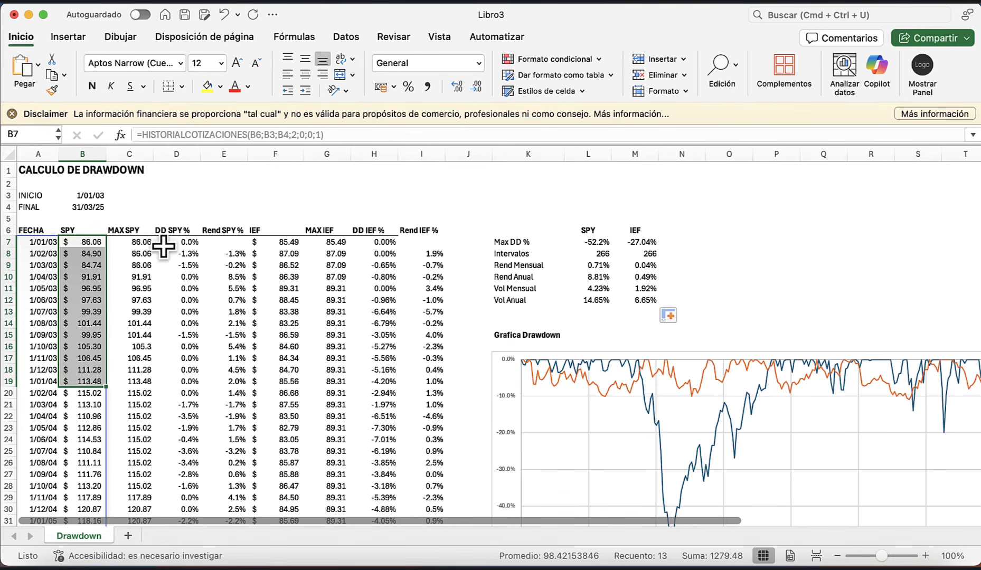
{"action": "left_click_drag", "start_coordinate": [164, 243], "coordinate": [164, 346]}
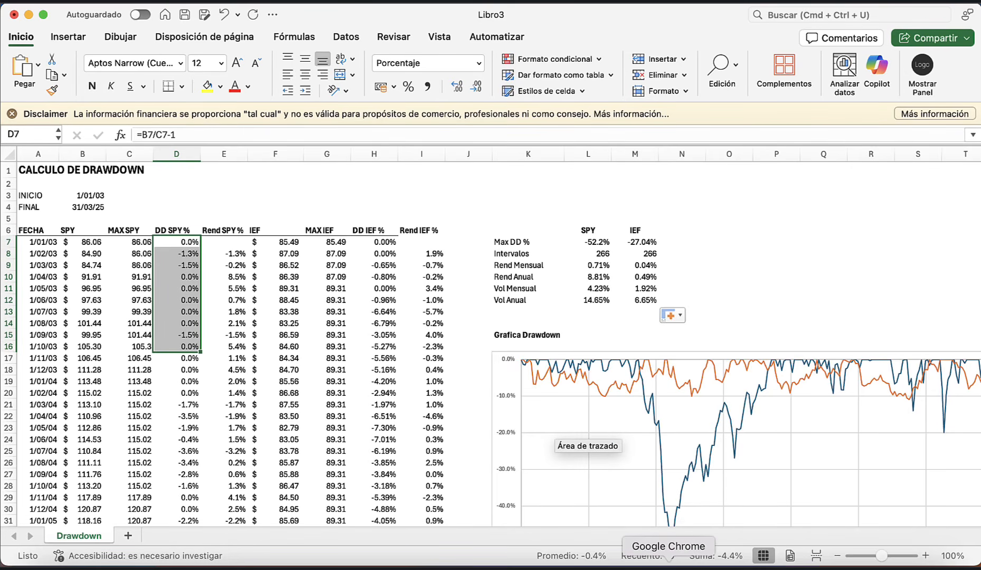
- Switch to Chrome and examine the Drawdowns chart for SPY and IEF in the Portfolio Visualizer backtest results
{"action": "left_click", "coordinate": [668, 565]}
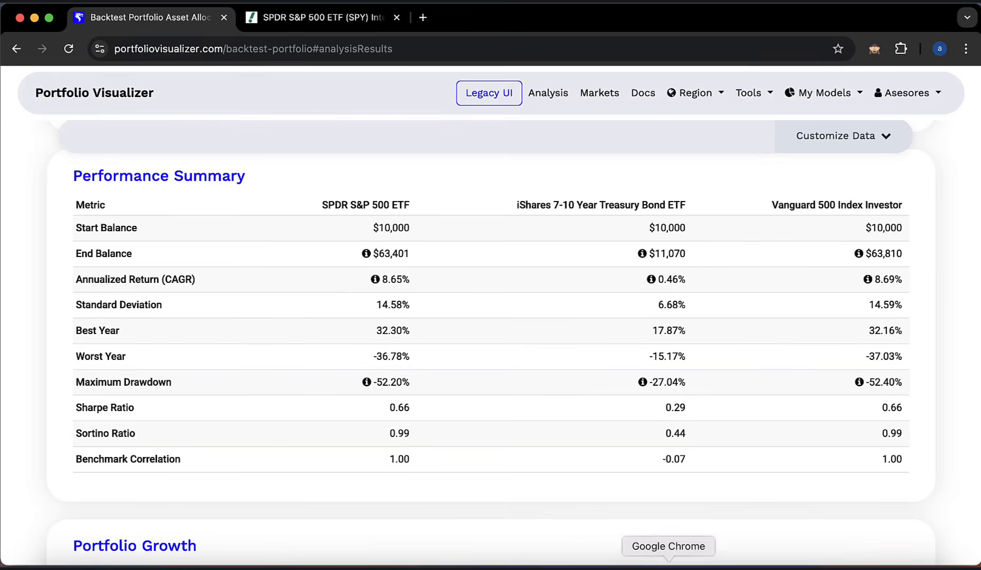
{"action": "scroll", "coordinate": [400, 301], "scroll_direction": "up", "scroll_amount": 20}
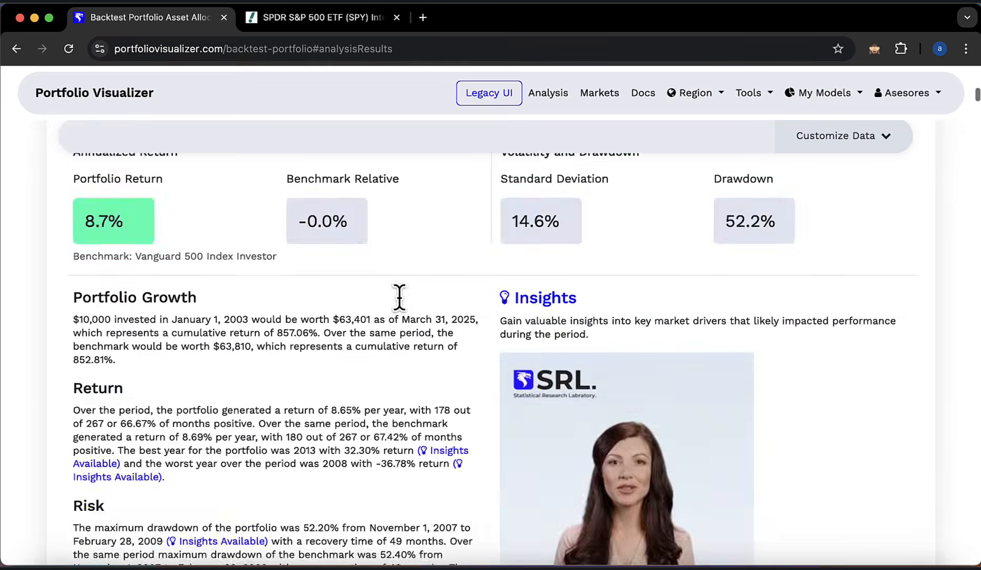
{"action": "scroll", "coordinate": [400, 300], "scroll_direction": "down", "scroll_amount": 20}
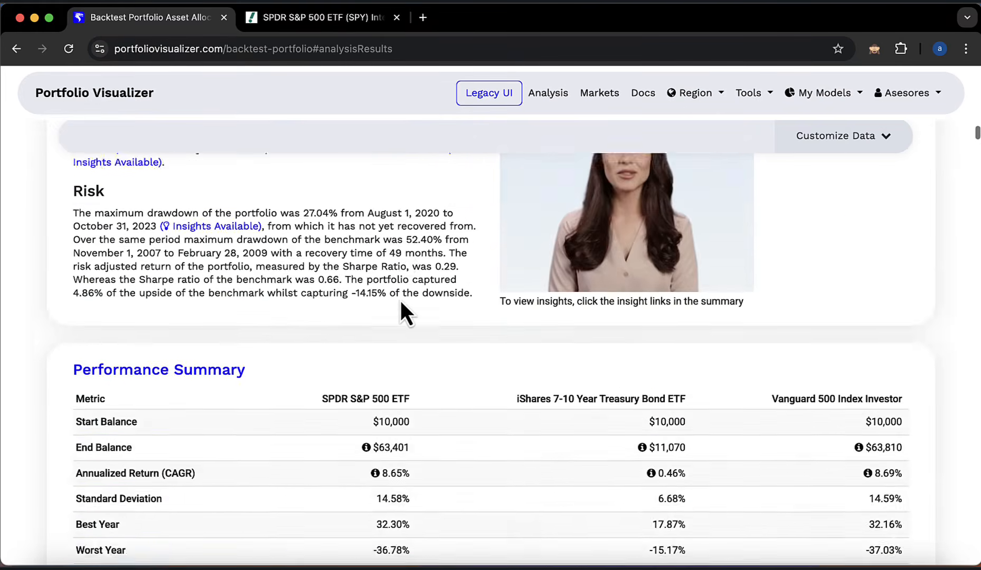
{"action": "scroll", "coordinate": [399, 298], "scroll_direction": "down", "scroll_amount": 20}
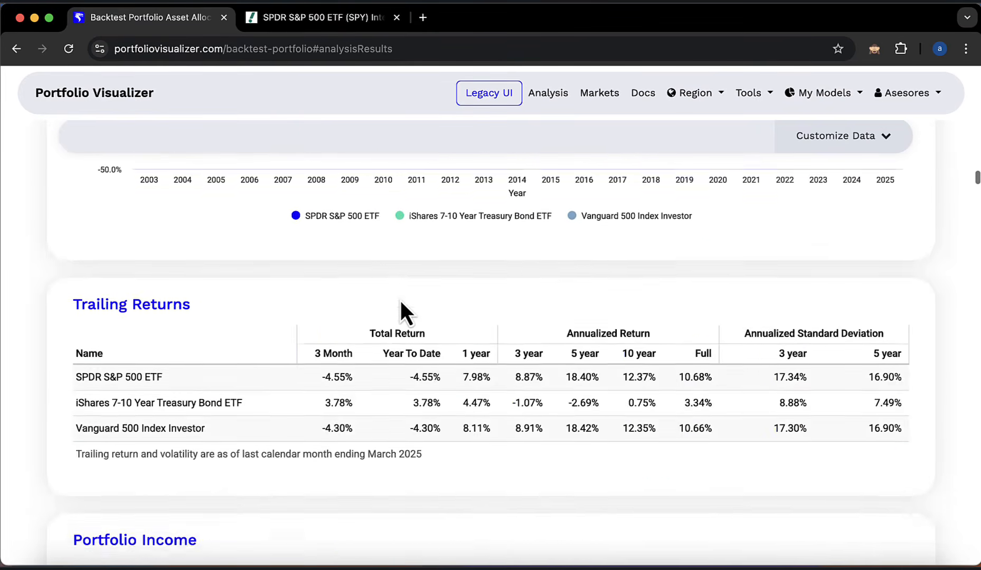
{"action": "scroll", "coordinate": [399, 299], "scroll_direction": "down", "scroll_amount": 20}
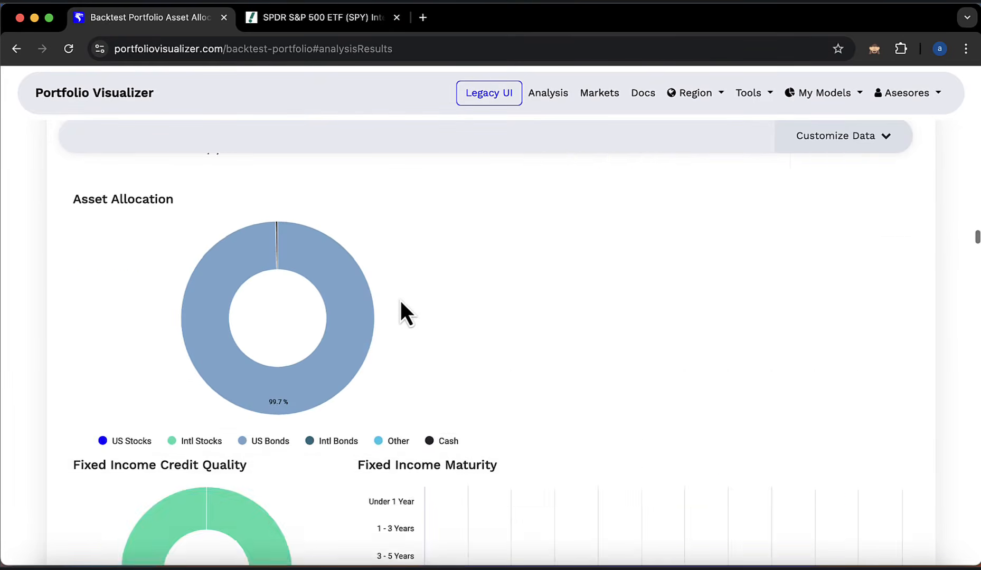
{"action": "scroll", "coordinate": [400, 299], "scroll_direction": "down", "scroll_amount": 20}
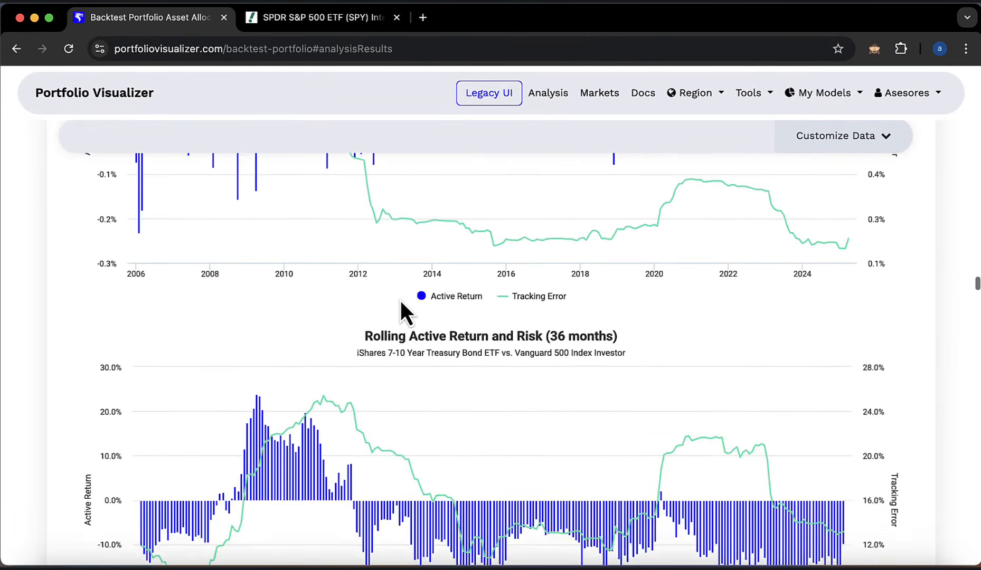
{"action": "scroll", "coordinate": [400, 301], "scroll_direction": "down", "scroll_amount": 20}
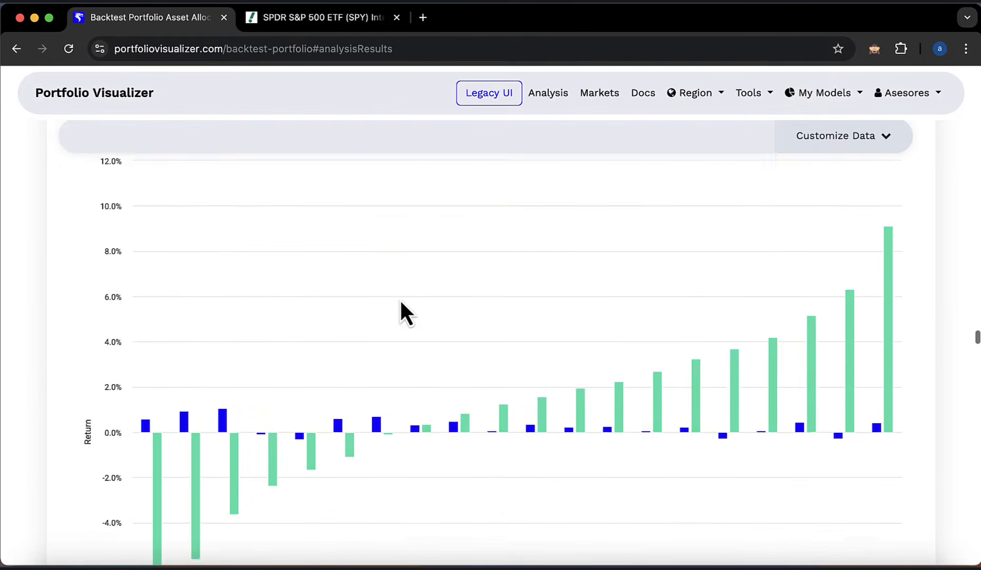
{"action": "scroll", "coordinate": [399, 298], "scroll_direction": "down", "scroll_amount": 20}
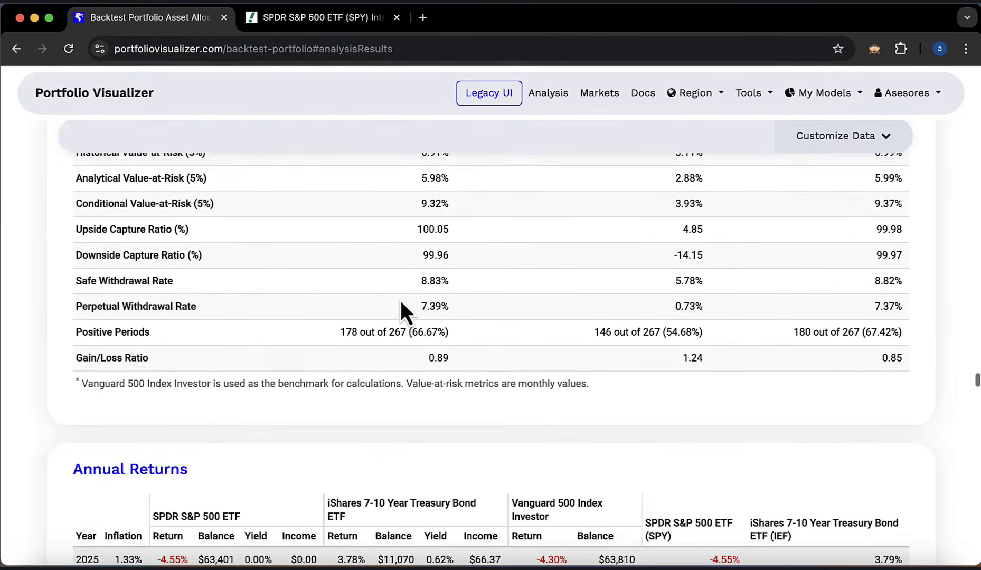
{"action": "scroll", "coordinate": [399, 298], "scroll_direction": "down", "scroll_amount": 15}
{"action": "scroll", "coordinate": [399, 298], "scroll_direction": "up", "scroll_amount": 8}
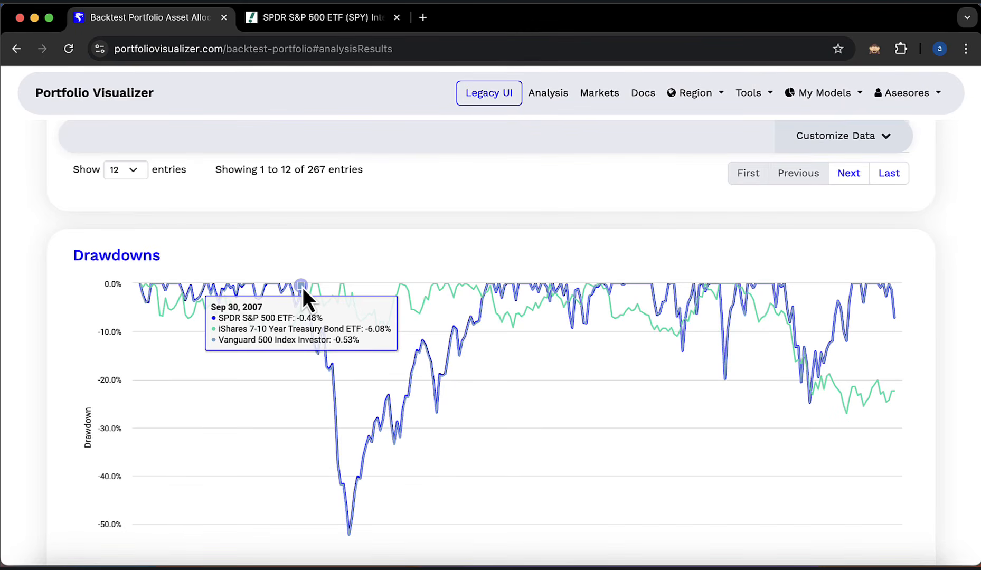
- Switch back to Excel and examine the SPY price, maximum and drawdown values around the October 2007 row 64
{"action": "left_click", "coordinate": [739, 560]}
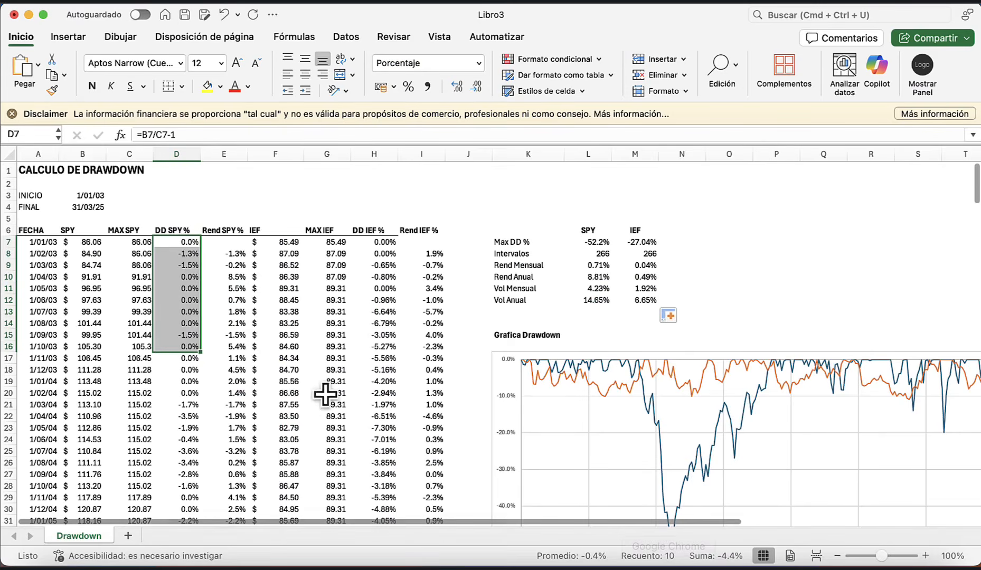
{"action": "scroll", "coordinate": [325, 393], "scroll_direction": "down", "scroll_amount": 20}
{"action": "scroll", "coordinate": [292, 390], "scroll_direction": "up", "scroll_amount": 15}
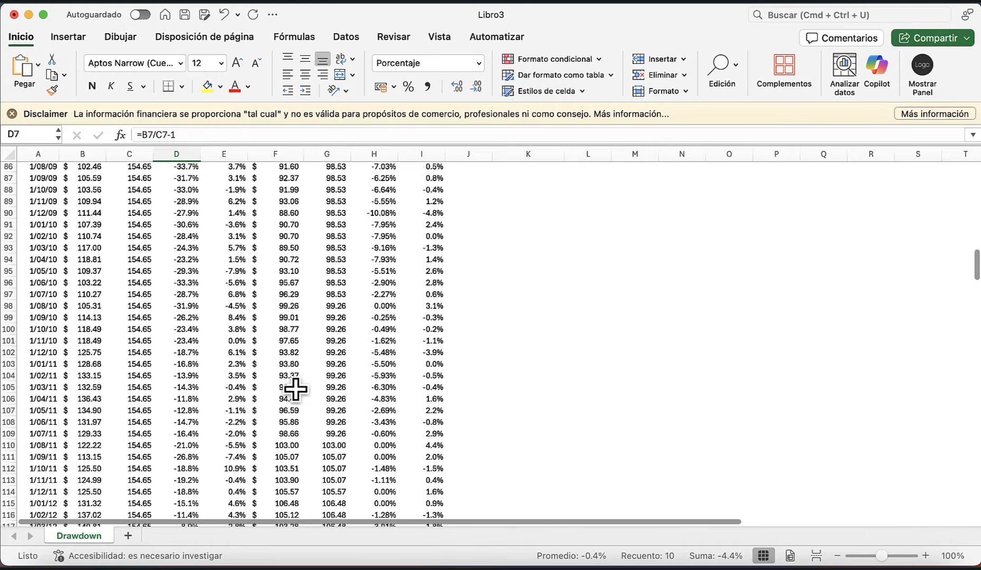
{"action": "scroll", "coordinate": [295, 390], "scroll_direction": "up", "scroll_amount": 5}
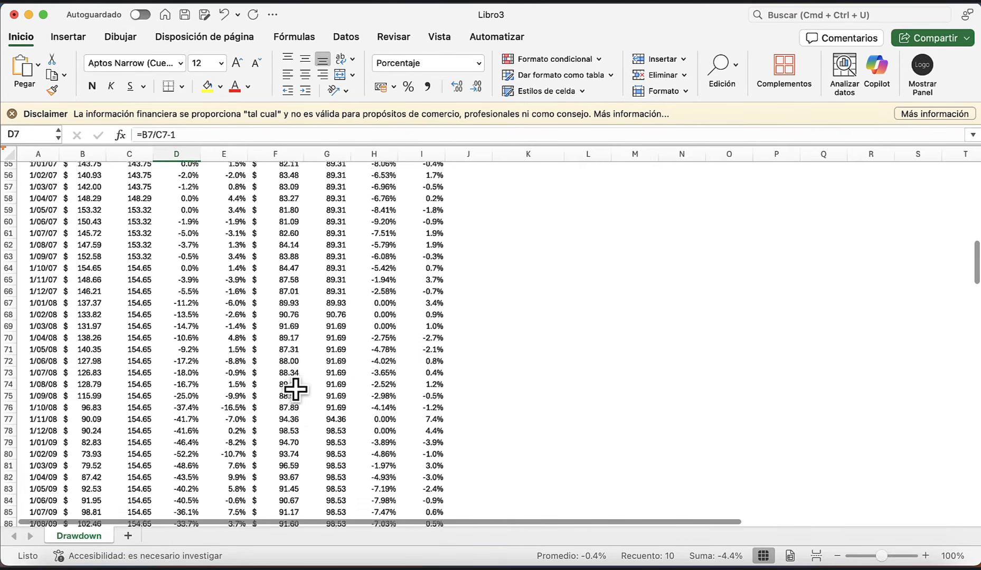
{"action": "left_click", "coordinate": [169, 291]}
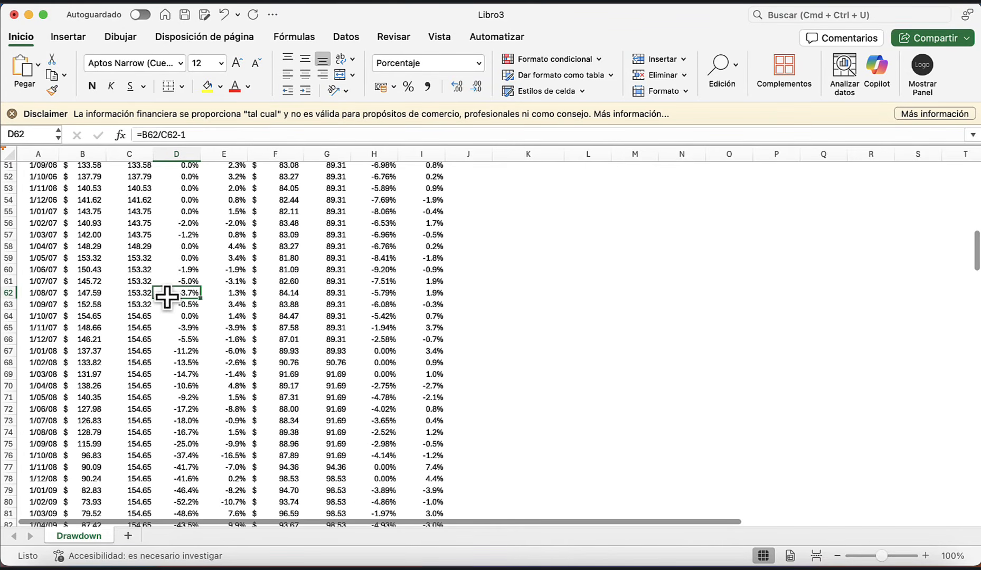
{"action": "left_click", "coordinate": [197, 304]}
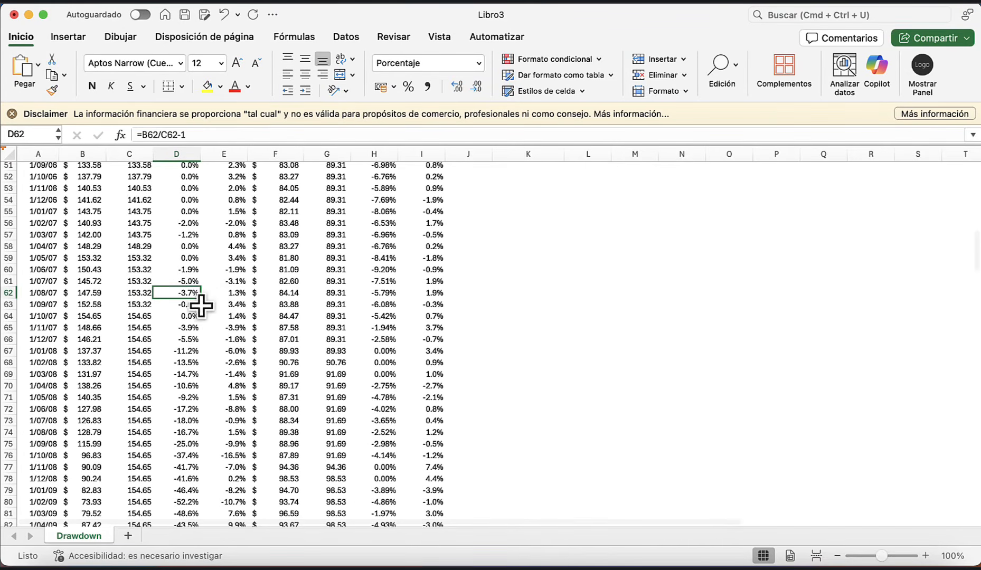
{"action": "left_click", "coordinate": [83, 315]}
{"action": "left_click", "coordinate": [140, 314]}
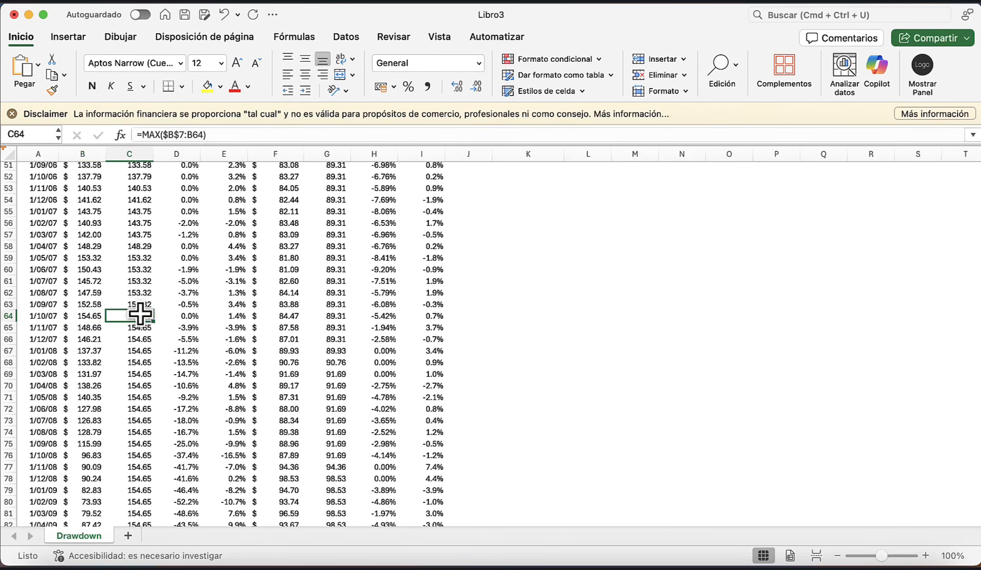
{"action": "left_click_drag", "start_coordinate": [91, 317], "coordinate": [125, 317]}
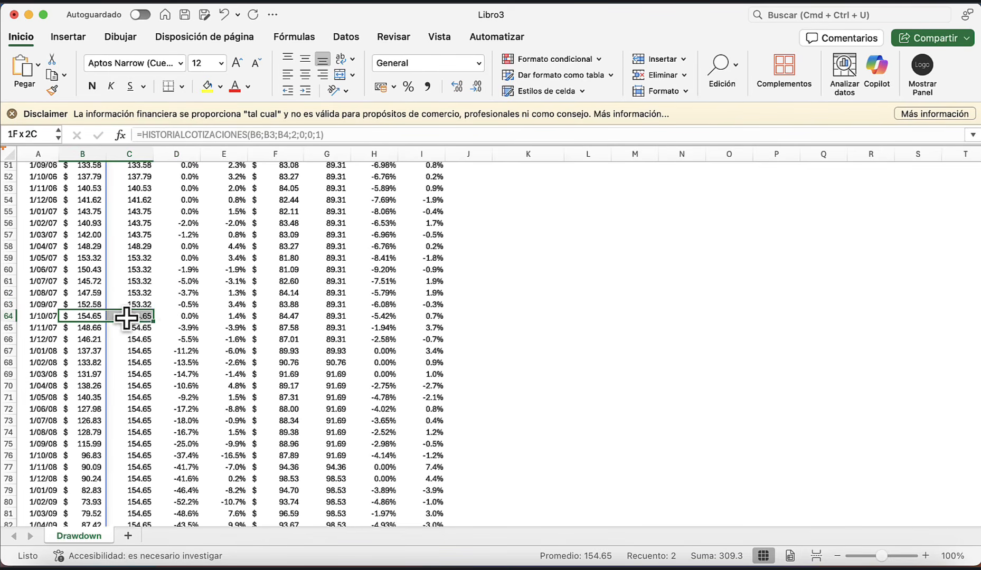
{"action": "left_click", "coordinate": [183, 318]}
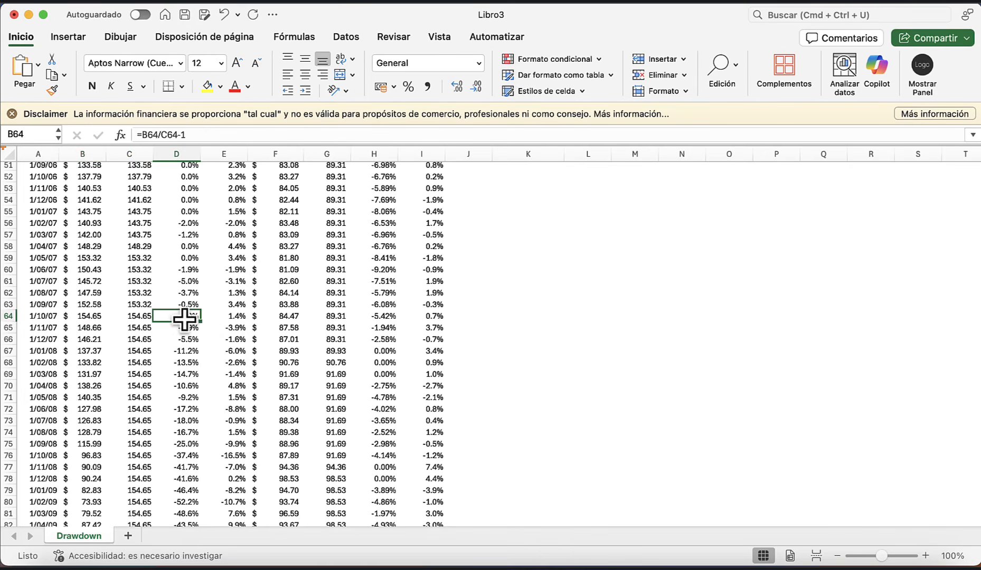
{"action": "left_click_drag", "start_coordinate": [183, 318], "coordinate": [184, 327]}
{"action": "left_click", "coordinate": [189, 328]}
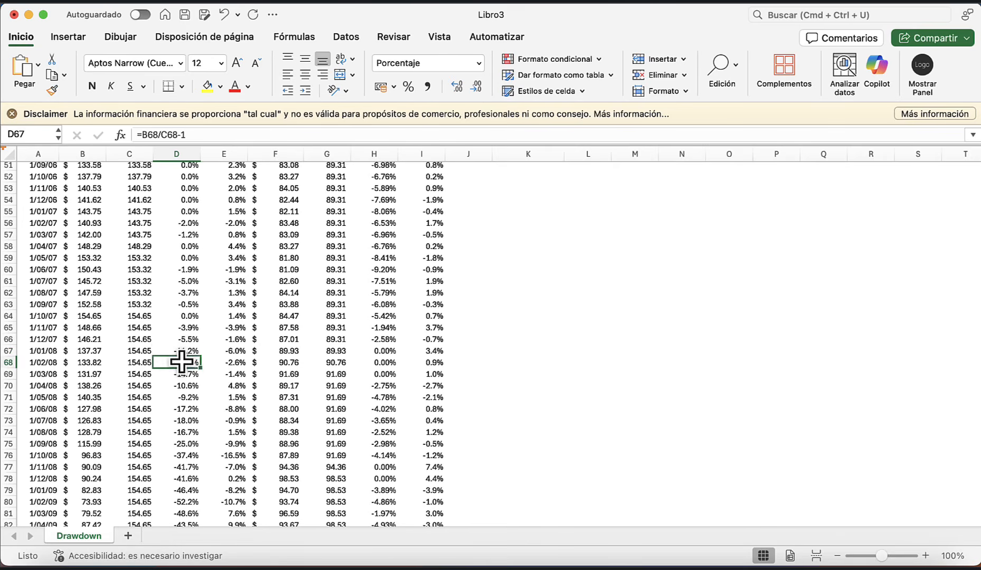
- Compare the SPY values for February 2009 in row 80 with the same point on Portfolio Visualizer's Drawdowns chart in Chrome
{"action": "scroll", "coordinate": [195, 412], "scroll_direction": "down", "scroll_amount": 4}
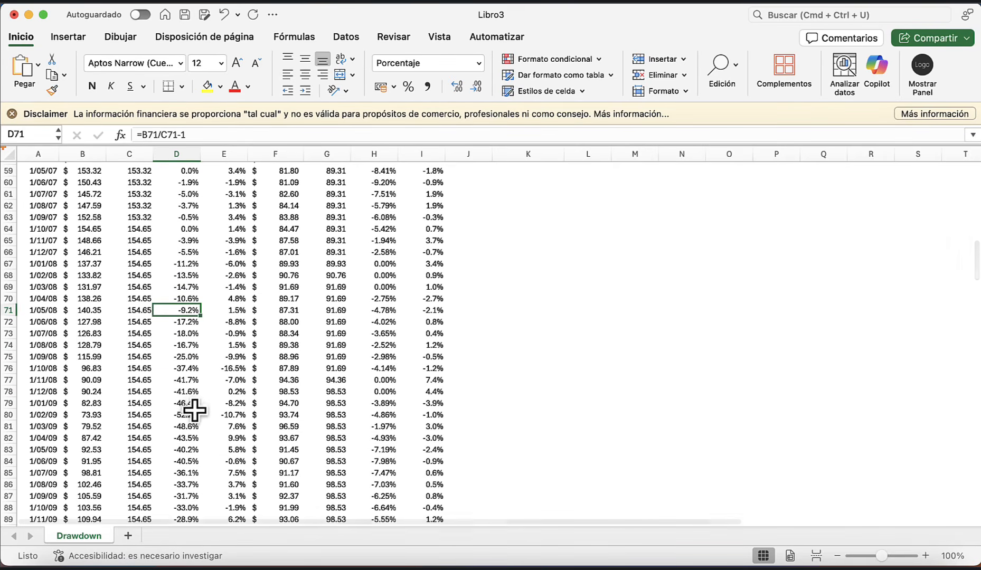
{"action": "left_click_drag", "start_coordinate": [50, 414], "coordinate": [201, 415]}
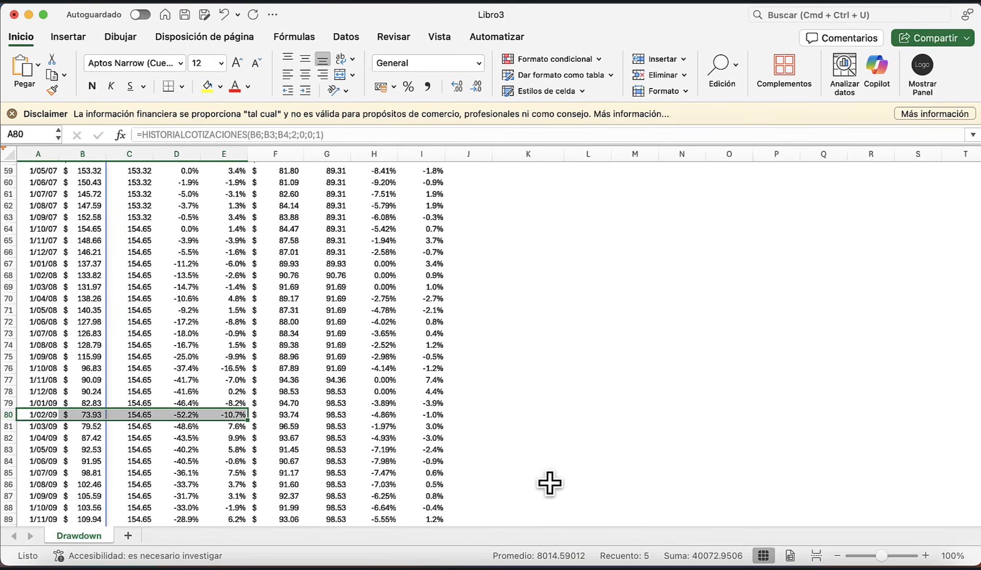
{"action": "left_click", "coordinate": [669, 563]}
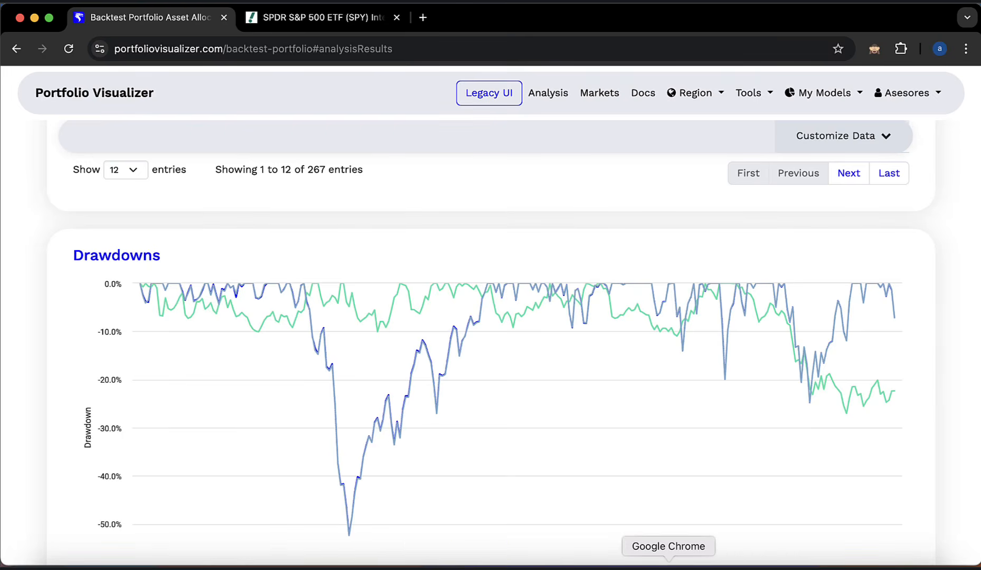
{"action": "mouse_move", "coordinate": [350, 538]}
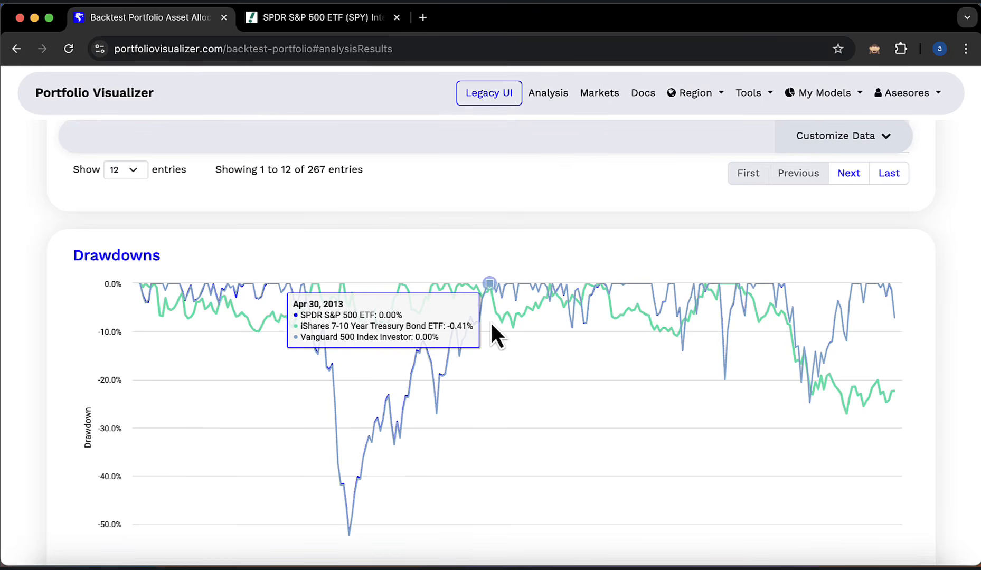
- Return to Excel and trace the SPY drawdown from D81 to the March 2013 row 129, comparing it with the Drawdowns chart in Chrome
{"action": "left_click", "coordinate": [734, 560]}
{"action": "scroll", "coordinate": [274, 384], "scroll_direction": "down", "scroll_amount": 5}
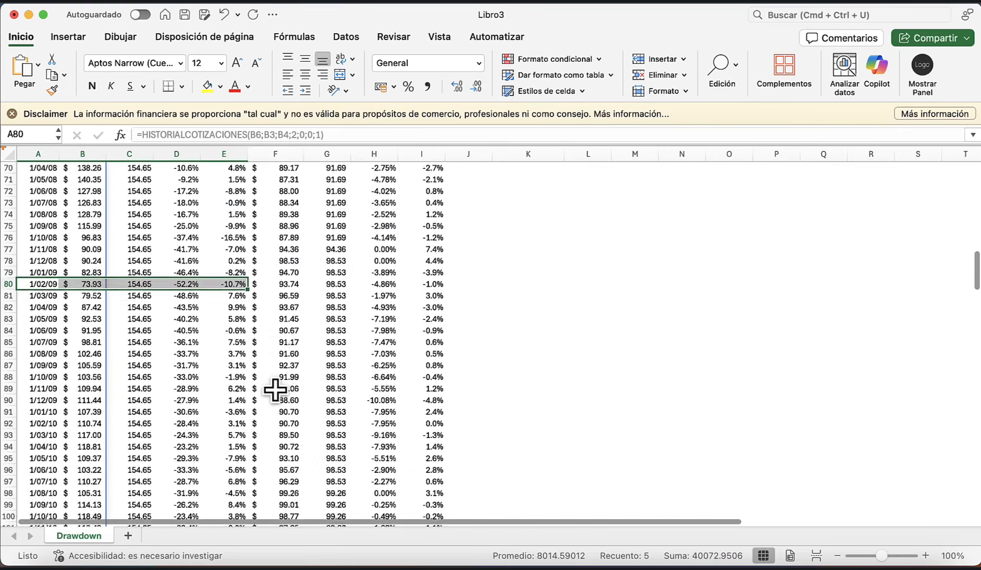
{"action": "scroll", "coordinate": [275, 389], "scroll_direction": "down", "scroll_amount": 5}
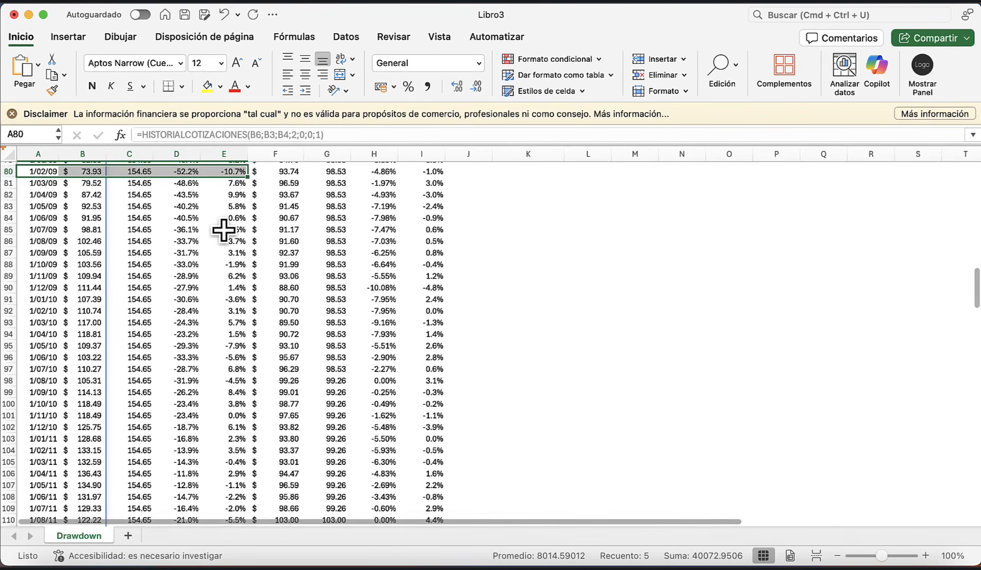
{"action": "left_click_drag", "start_coordinate": [185, 184], "coordinate": [186, 401]}
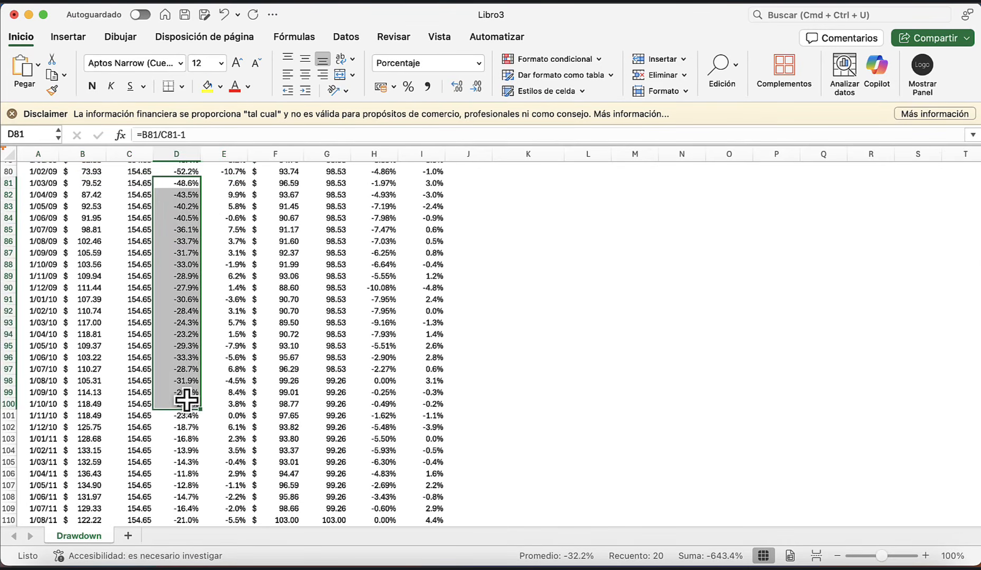
{"action": "scroll", "coordinate": [186, 401], "scroll_direction": "down", "scroll_amount": 10}
{"action": "scroll", "coordinate": [187, 401], "scroll_direction": "down", "scroll_amount": 5}
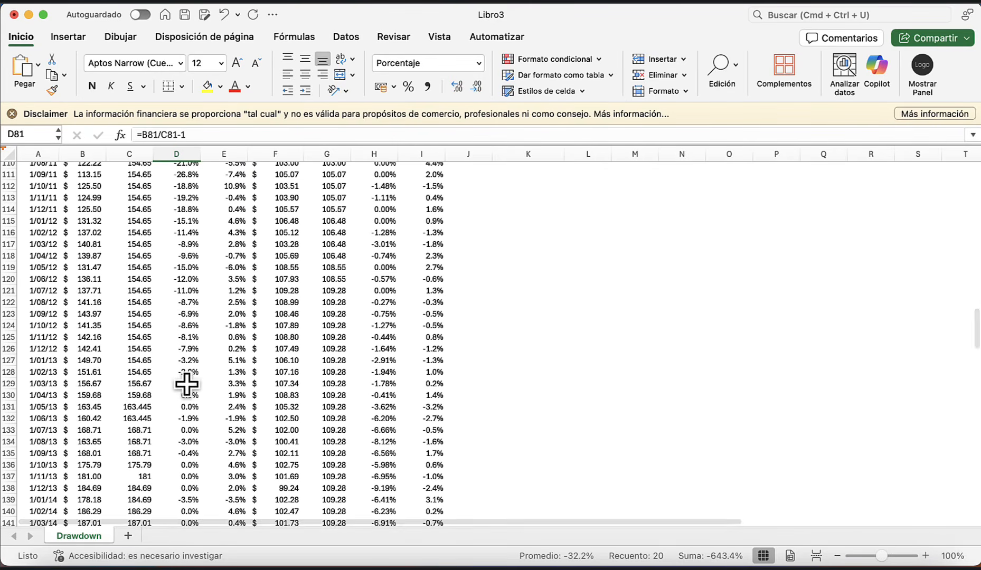
{"action": "left_click", "coordinate": [91, 372]}
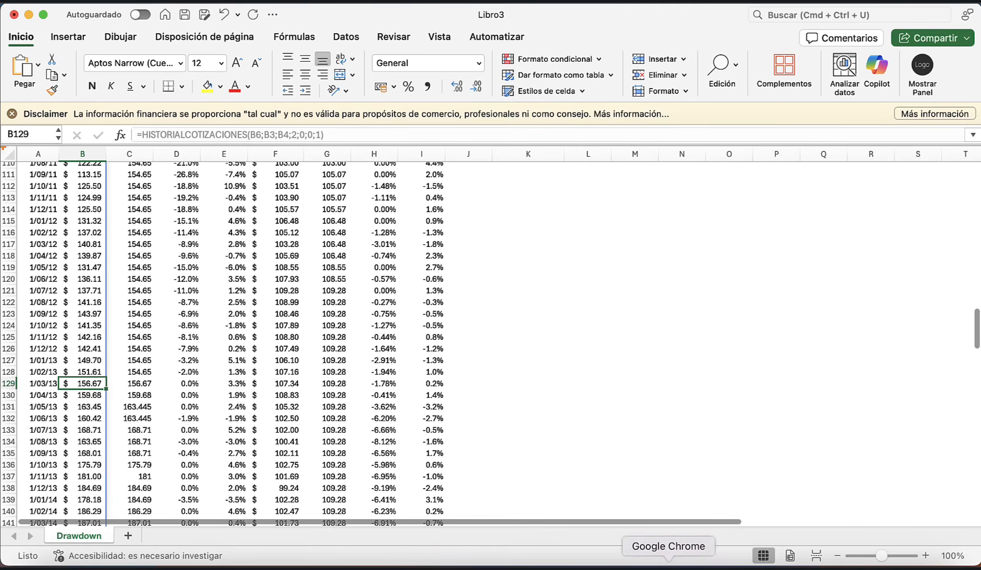
{"action": "left_click", "coordinate": [668, 561]}
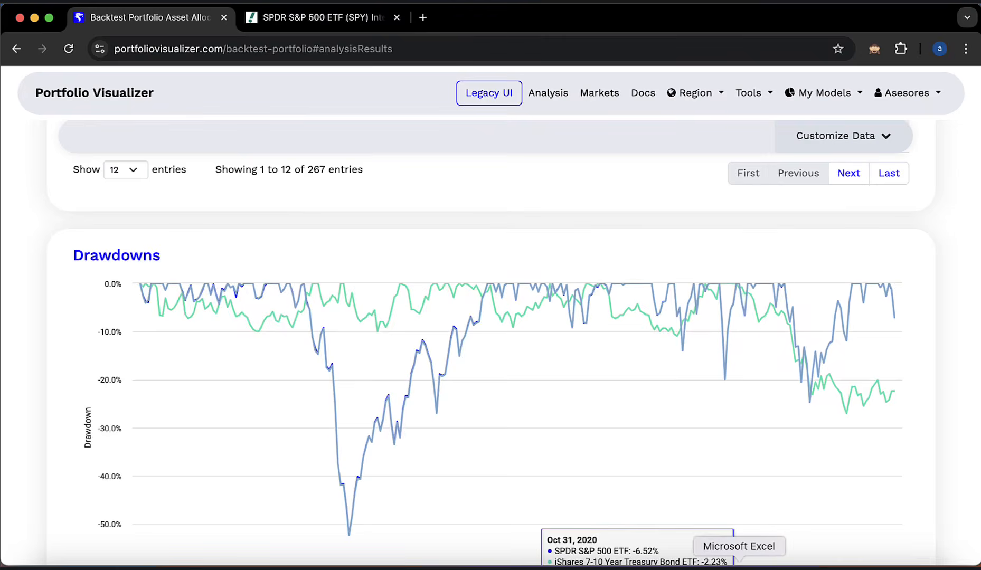
{"action": "left_click", "coordinate": [735, 559]}
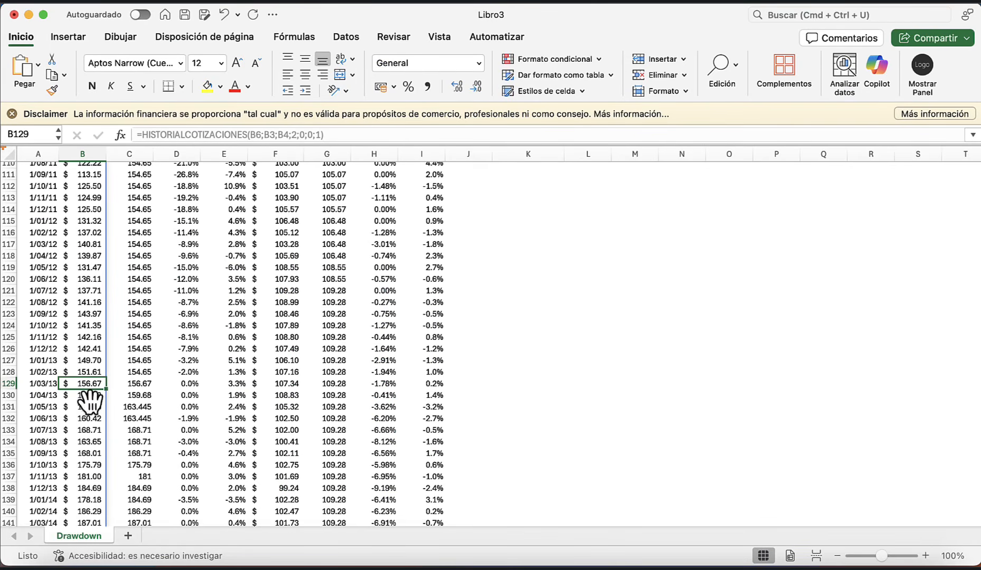
- Review the SPY drawdown rows after March 2013, plus the metrics table and drawdown chart at the start of the sheet
{"action": "scroll", "coordinate": [168, 407], "scroll_direction": "down", "scroll_amount": 3}
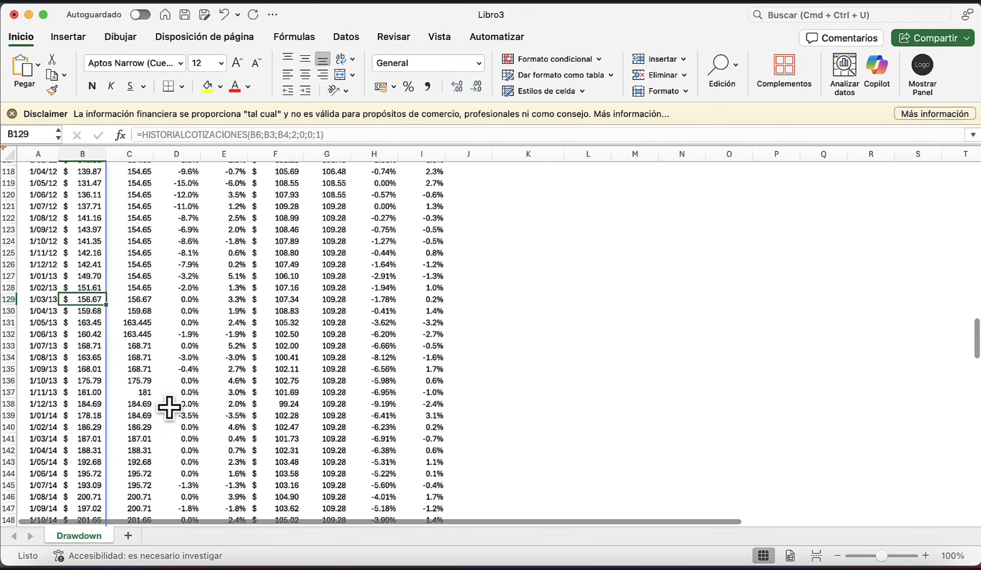
{"action": "scroll", "coordinate": [169, 407], "scroll_direction": "down", "scroll_amount": 2}
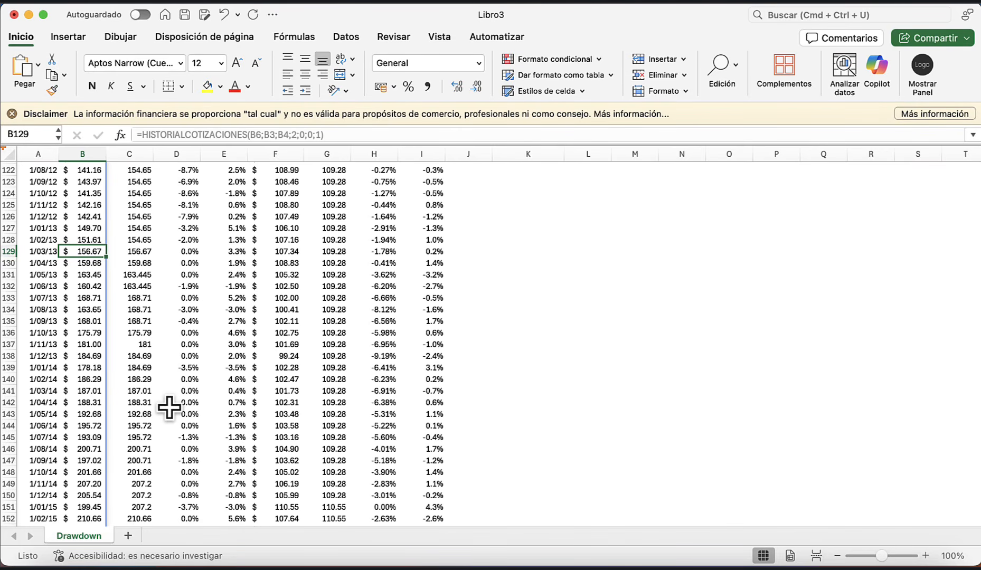
{"action": "scroll", "coordinate": [168, 407], "scroll_direction": "up", "scroll_amount": 20}
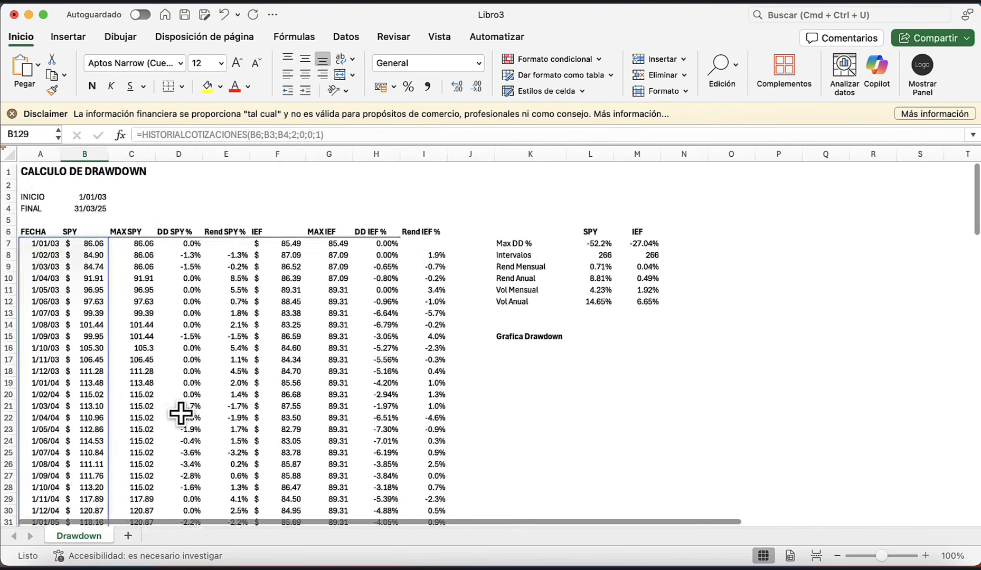
{"action": "scroll", "coordinate": [241, 410], "scroll_direction": "right", "scroll_amount": 5}
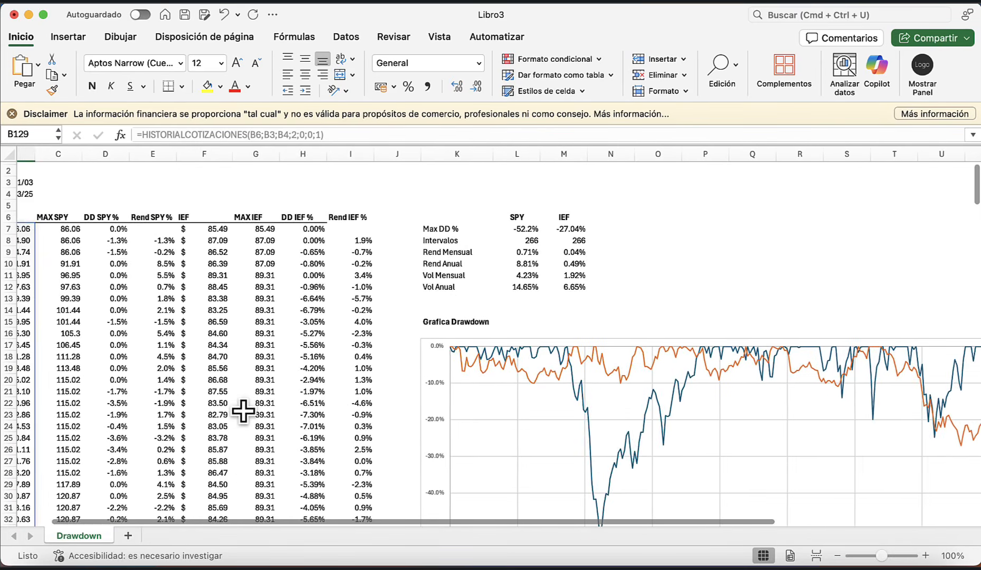
{"action": "scroll", "coordinate": [243, 412], "scroll_direction": "left", "scroll_amount": 5}
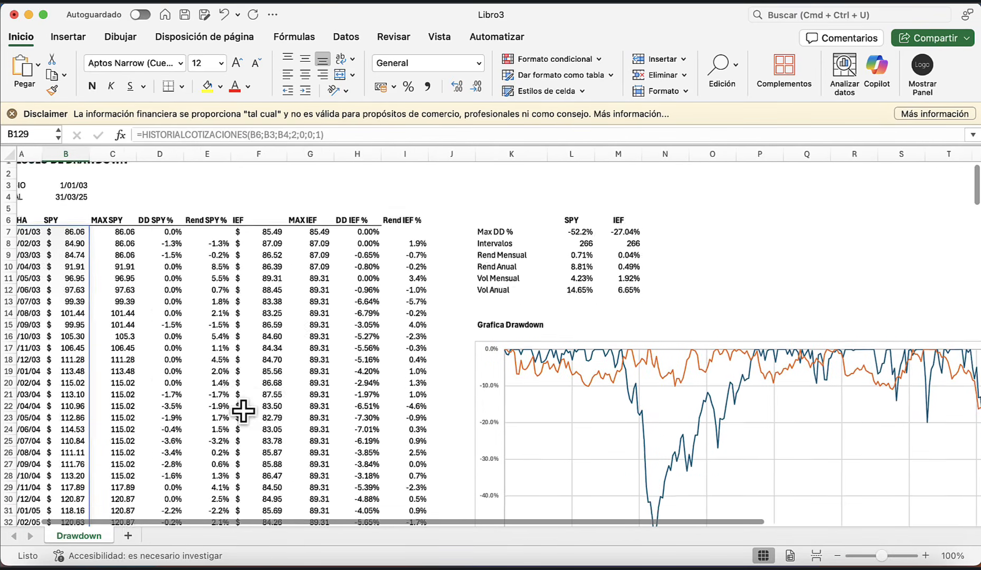